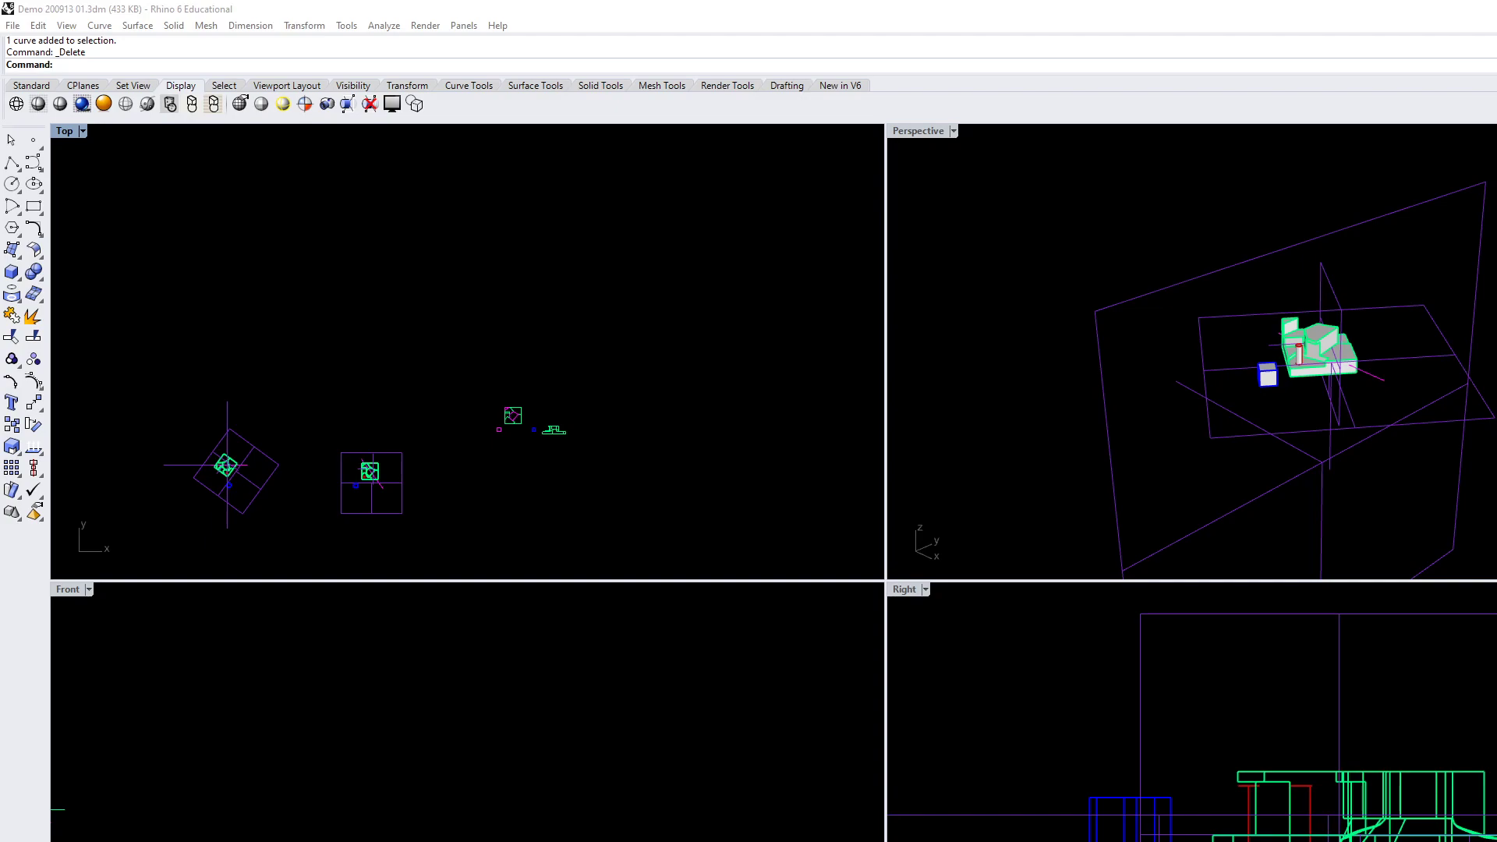
# Switch to the Excel workbook and clear the old scale calculation from cells D2 to L11
pyautogui.hotkey('alt', 'Tab')
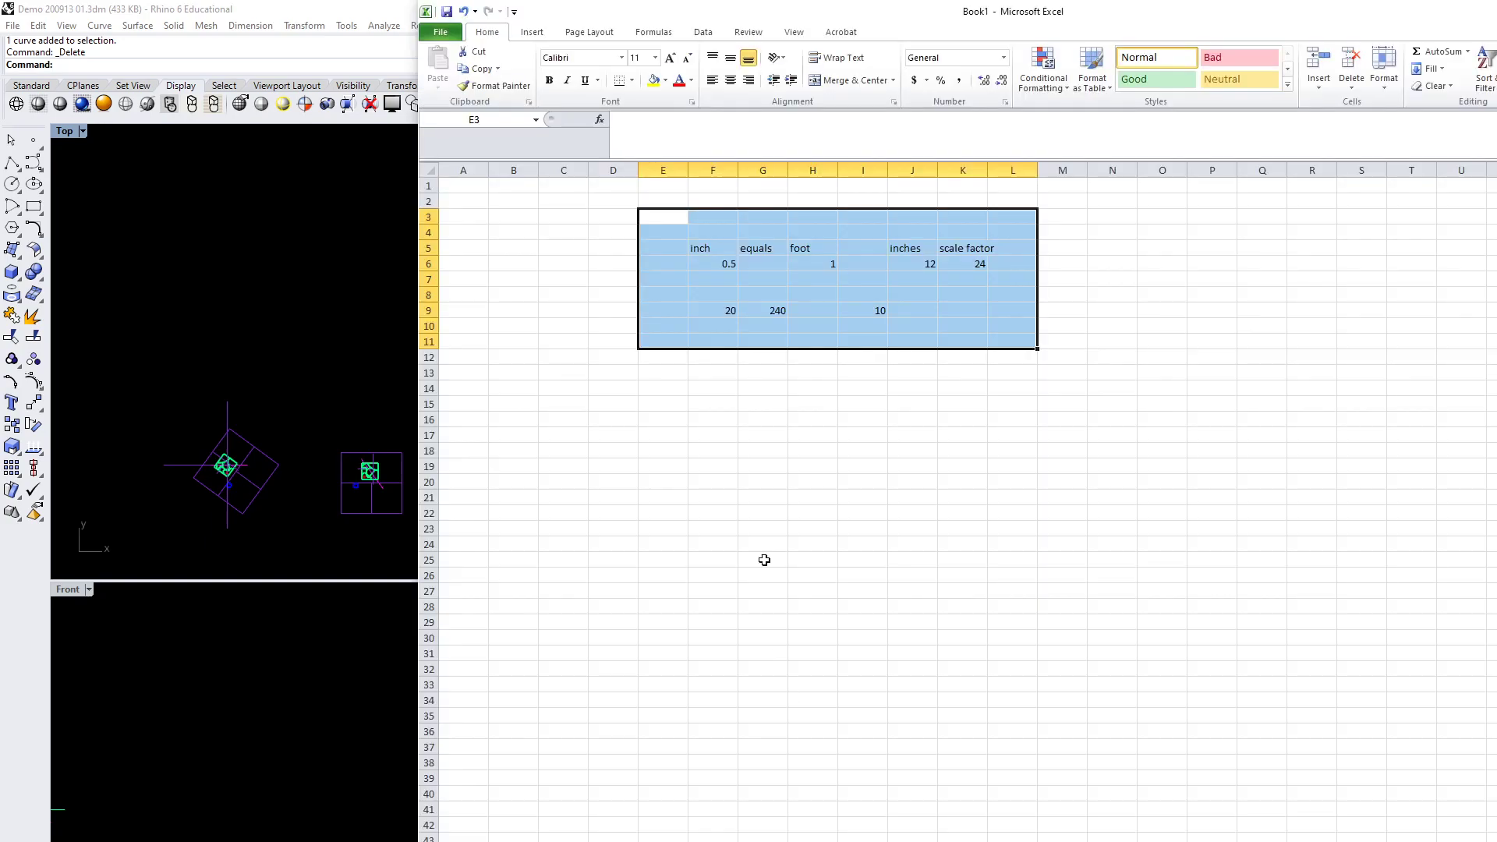
pyautogui.click(856, 455)
pyautogui.moveTo(625, 202); pyautogui.dragTo(971, 341)
pyautogui.press('Delete')
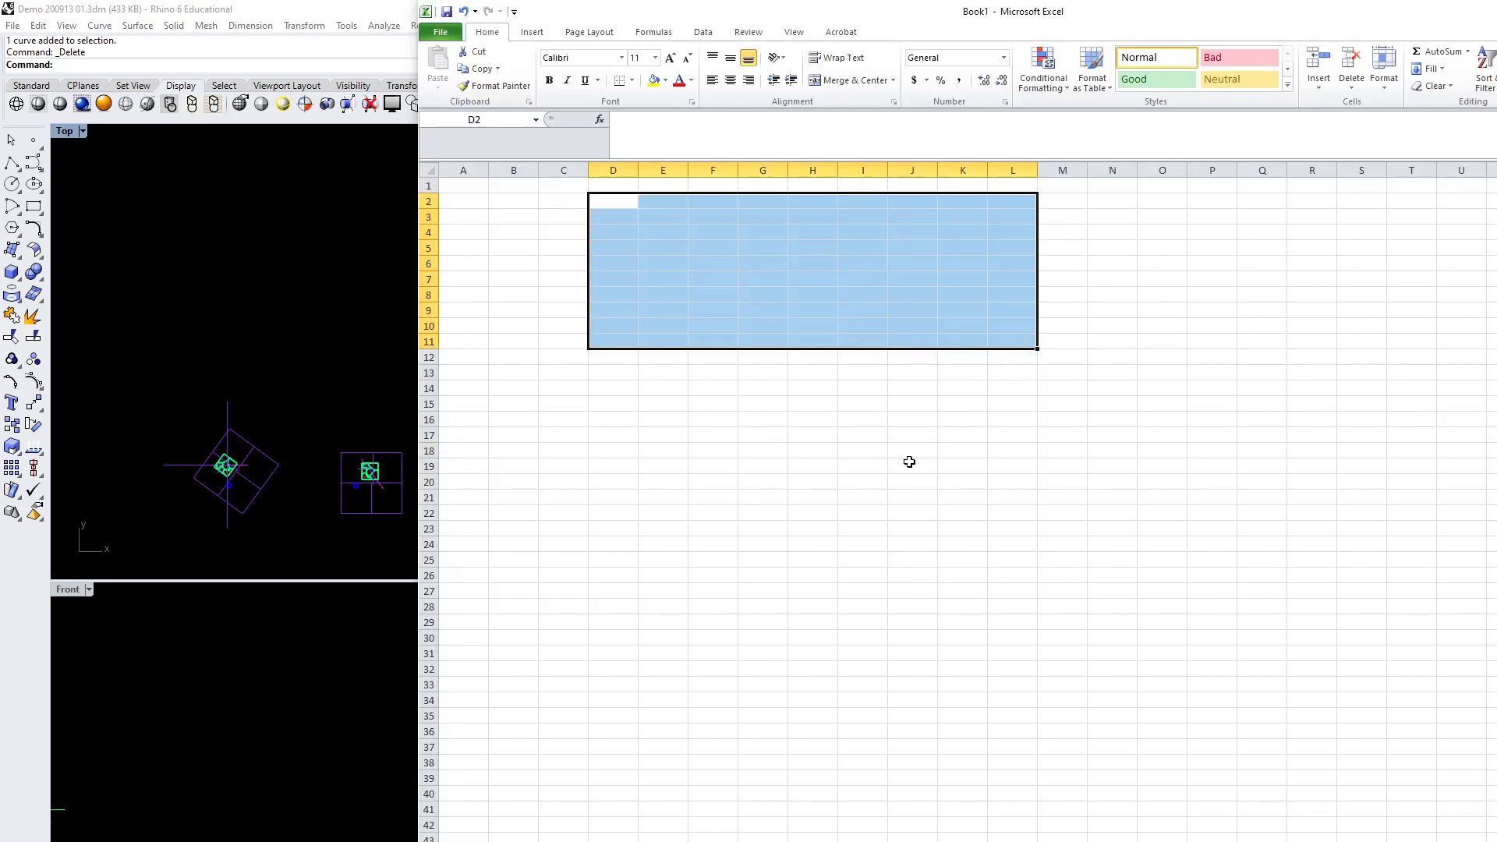
# Enter the heading "inches" in cell F6 with the value 0.5 below it
pyautogui.click(705, 264)
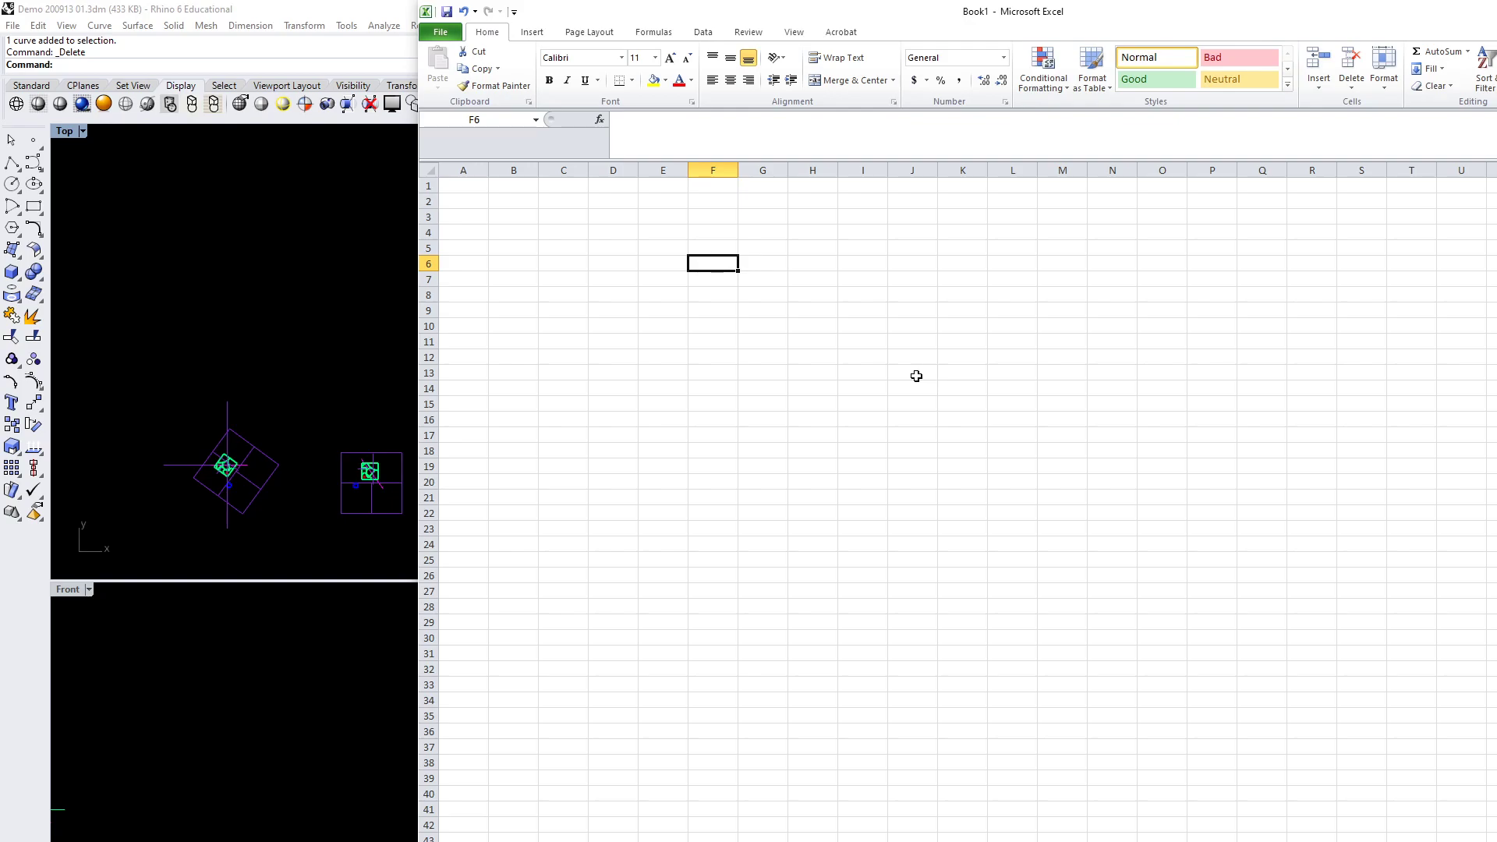
pyautogui.write('inches')
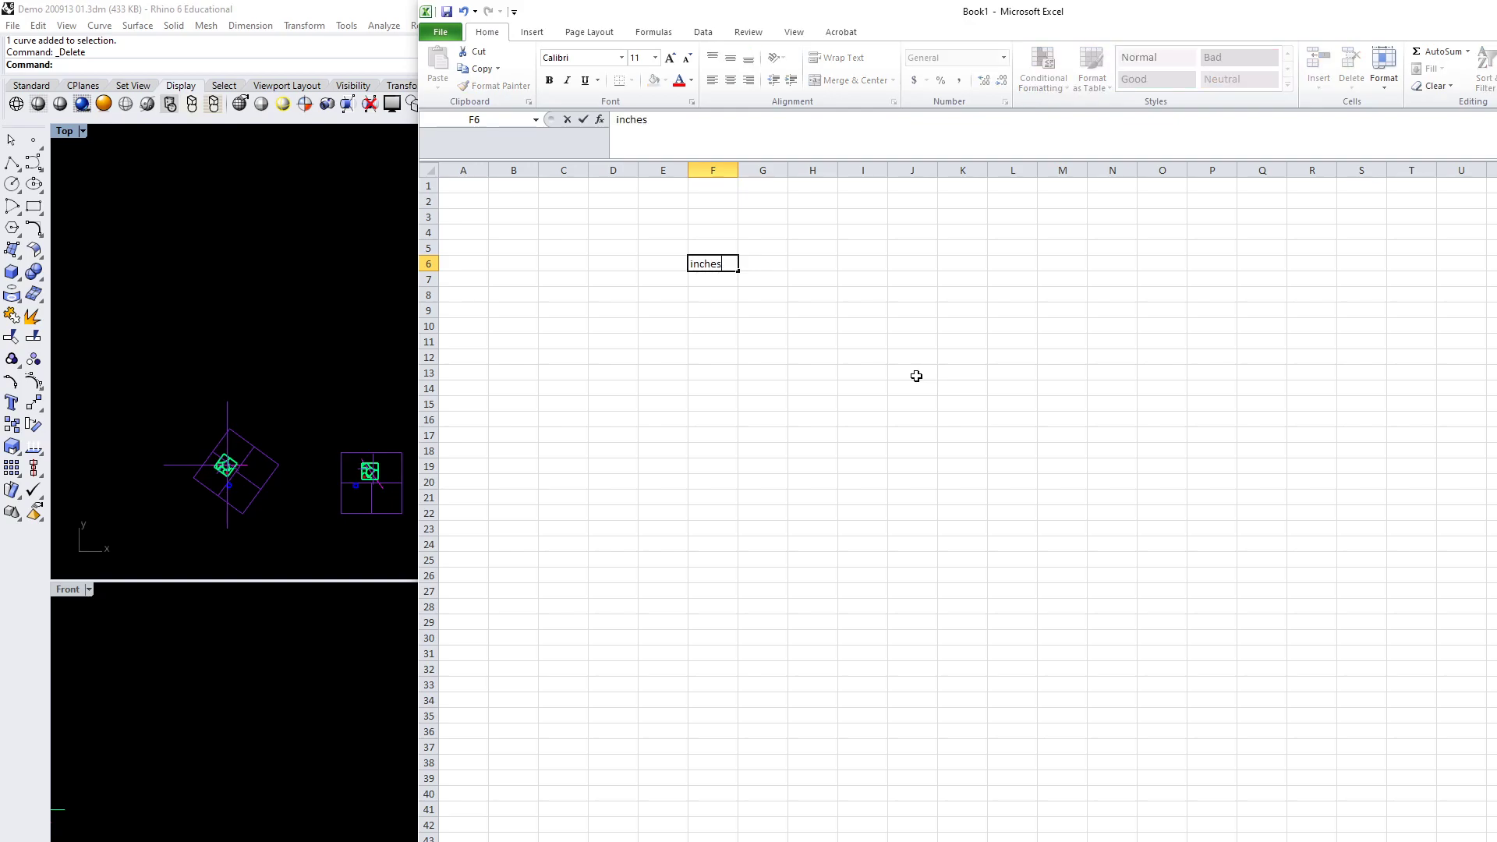
pyautogui.press('Return')
pyautogui.write('0.5')
pyautogui.press('Return')
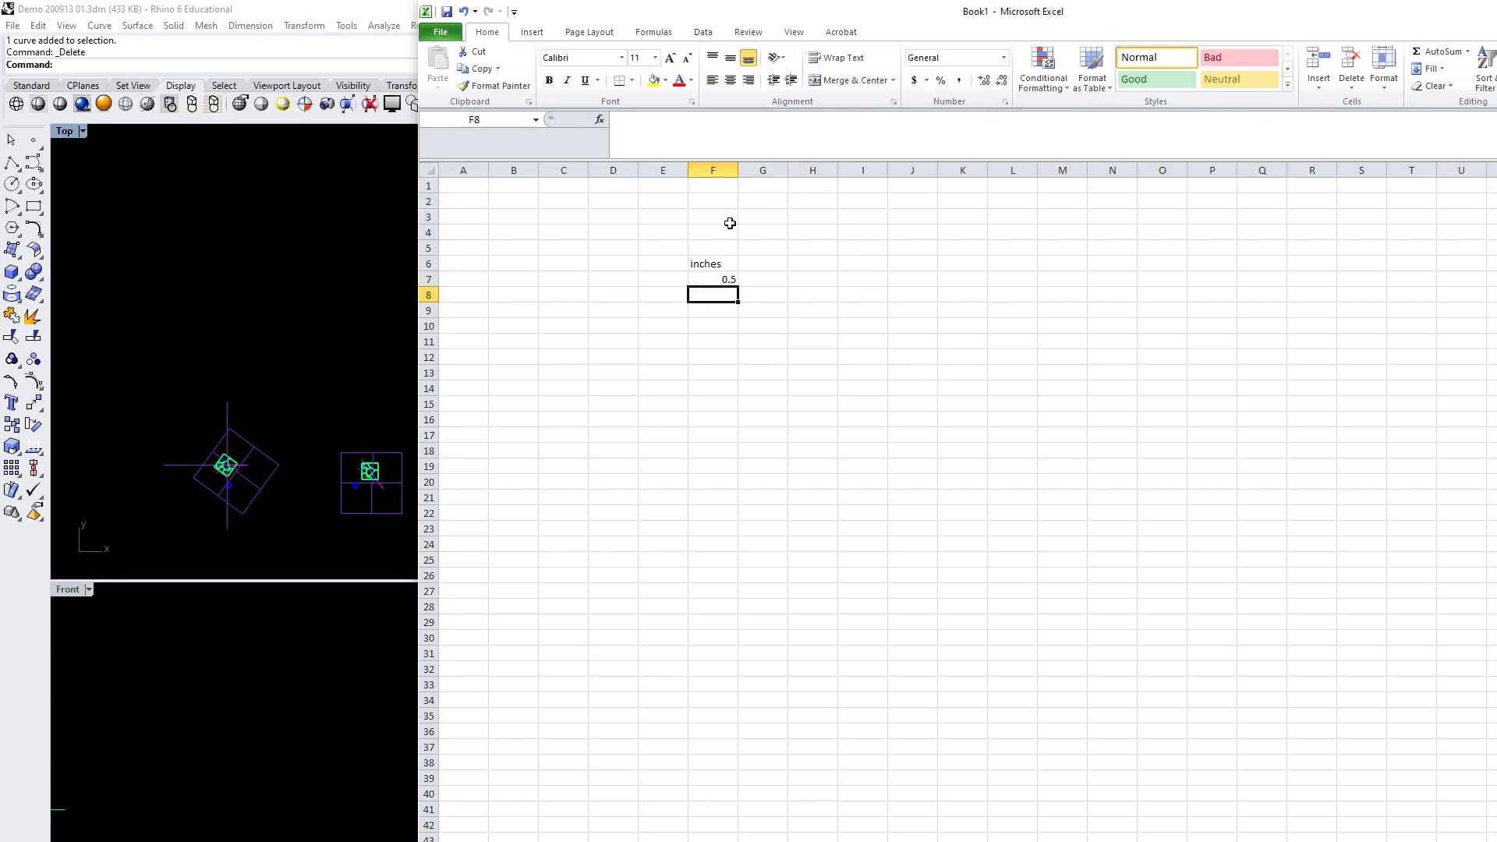
# Enter "equals" in cell H6 and the heading "foot" in J6 with the value 1 below it
pyautogui.click(803, 265)
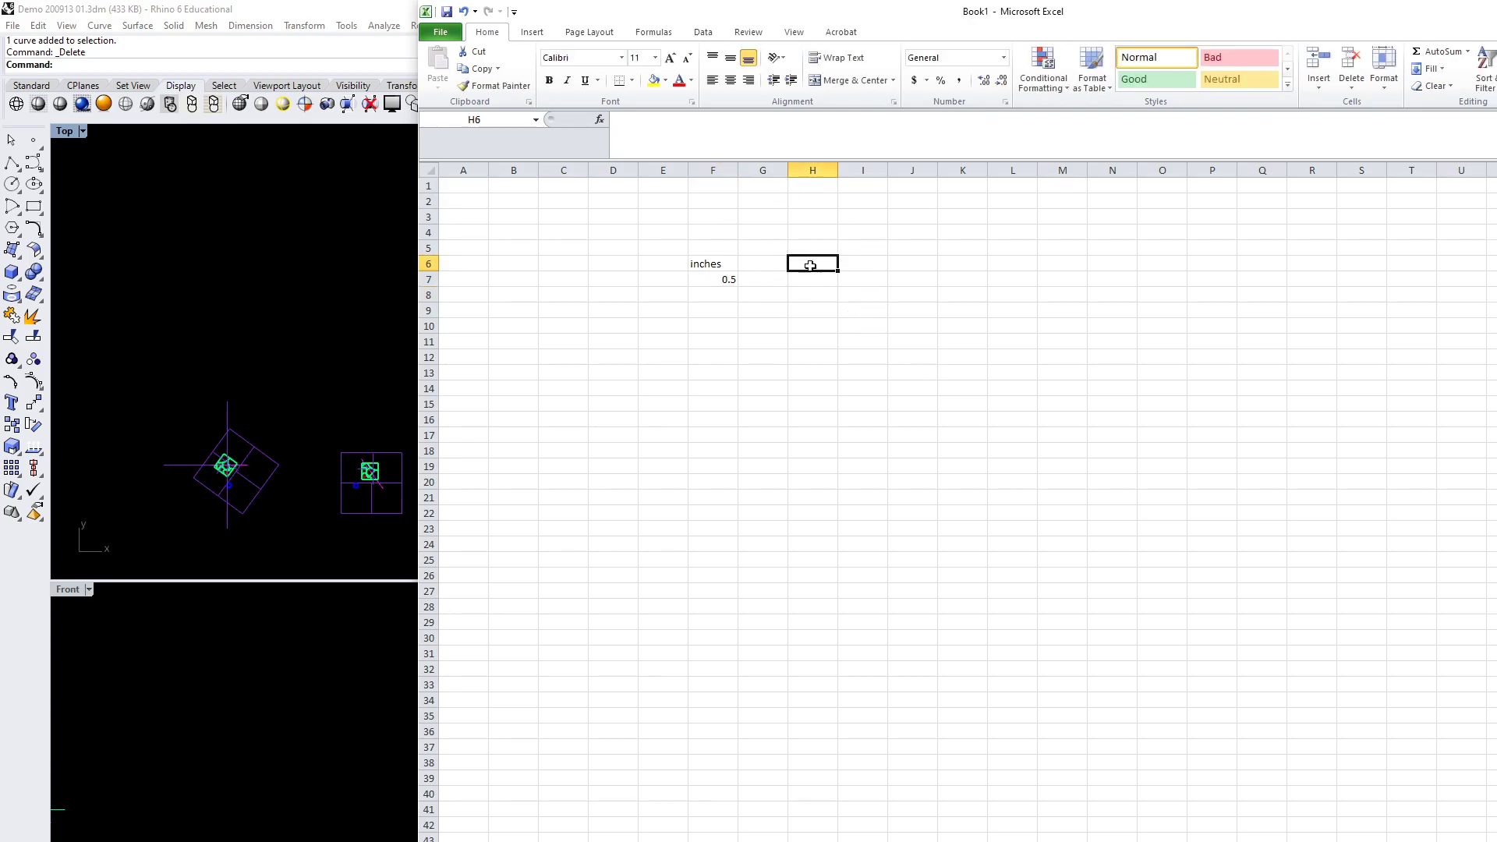
pyautogui.write('equals')
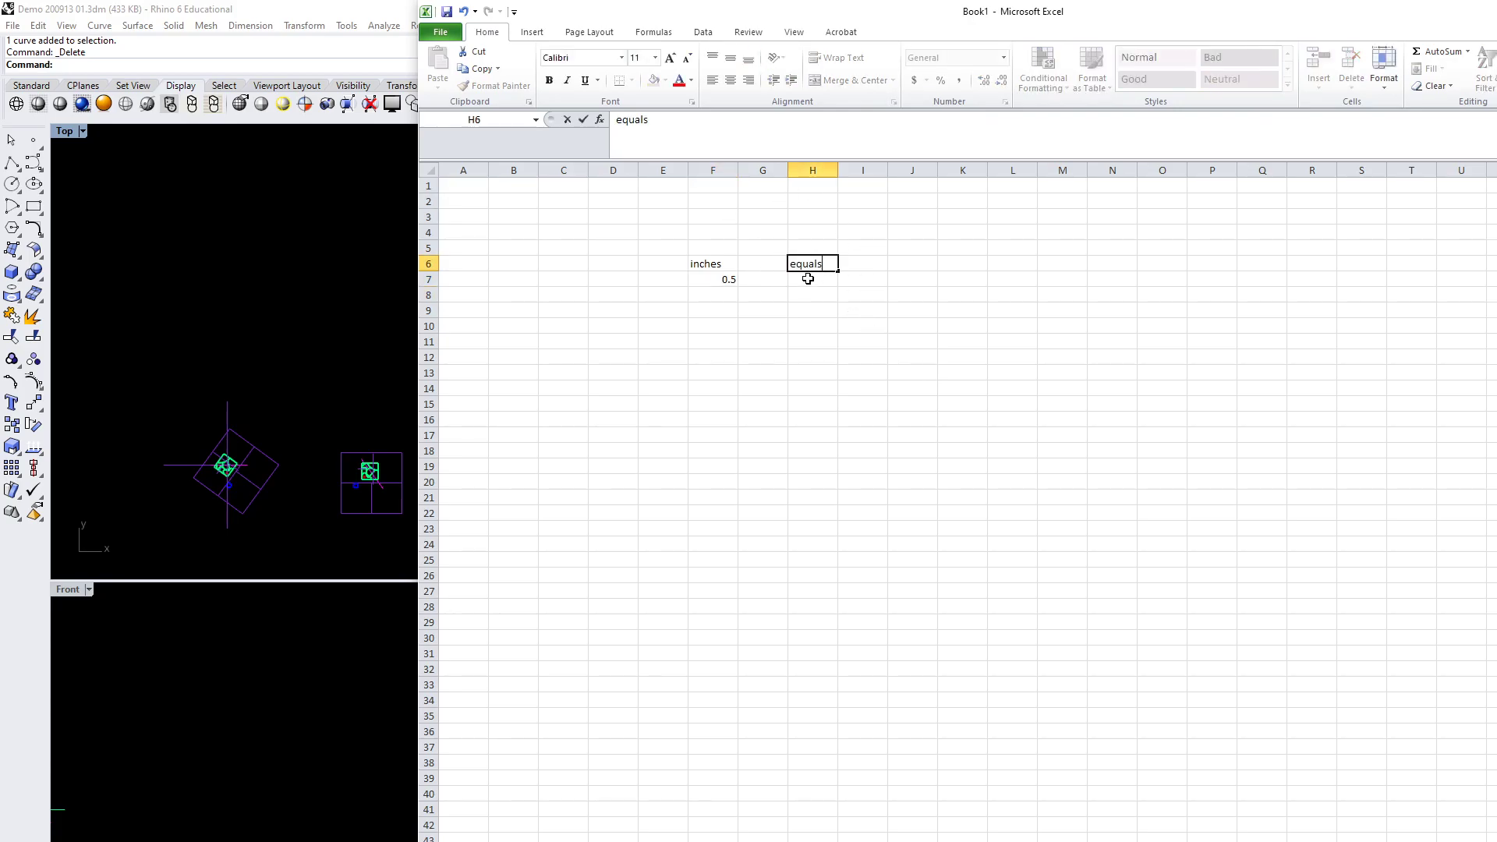
pyautogui.click(906, 268)
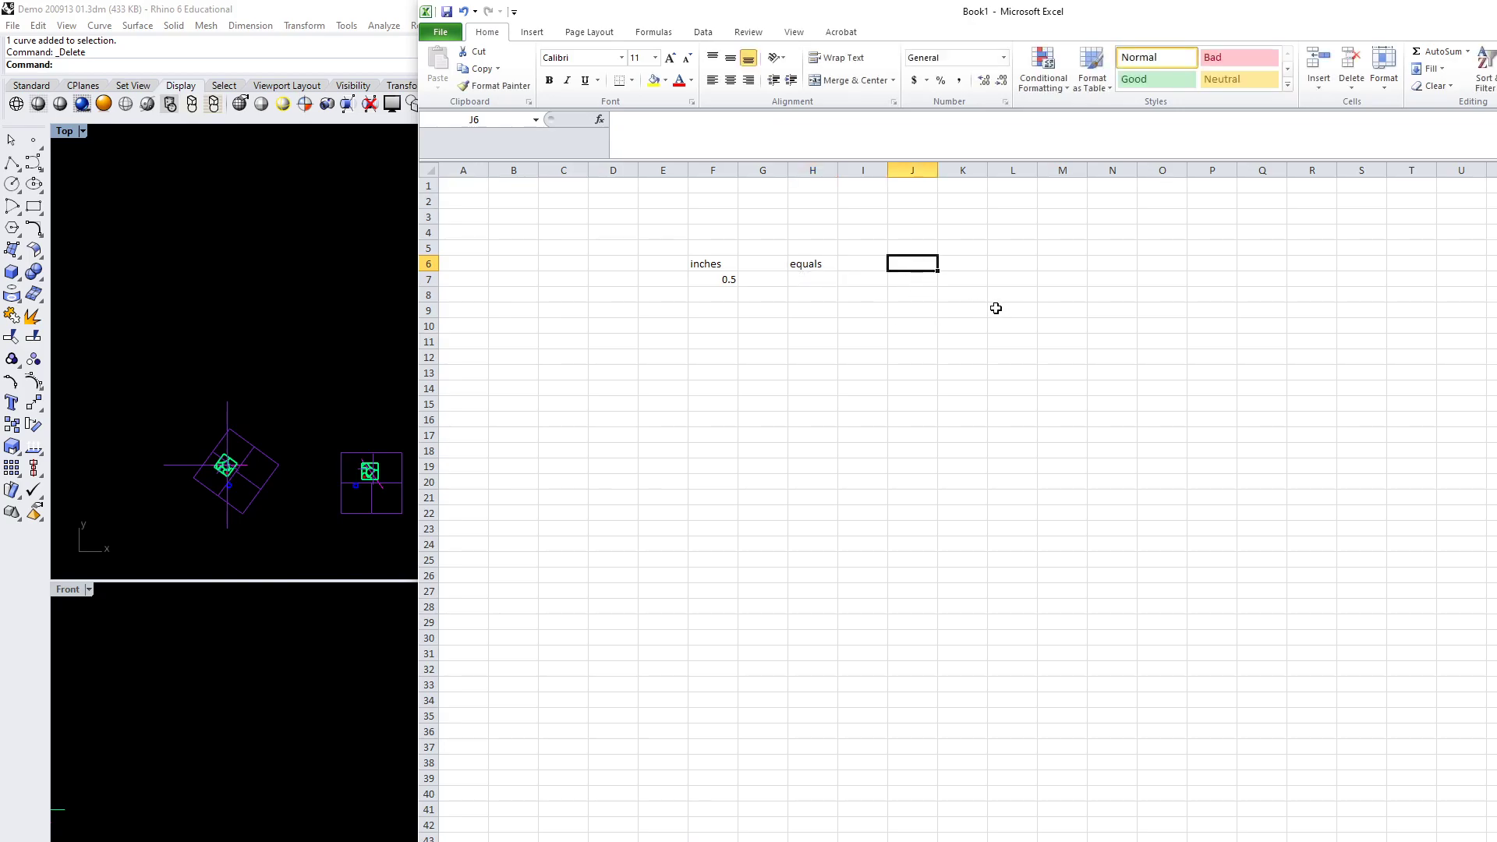
pyautogui.write('foot')
pyautogui.press('Return')
pyautogui.write('1')
pyautogui.press('Return')
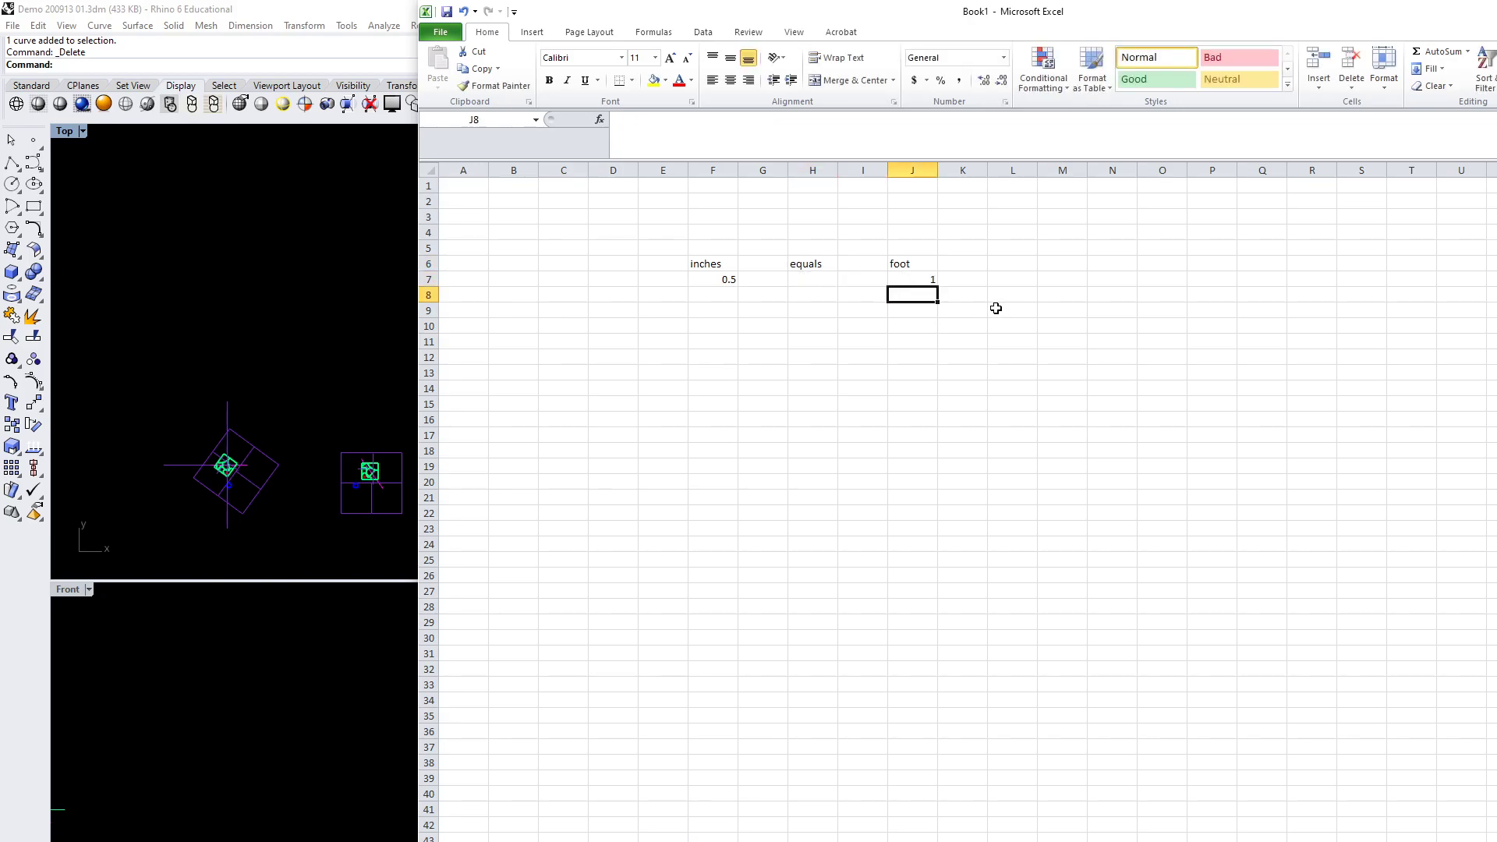
# Copy the inches-to-foot block F6:J7 and paste a duplicate starting at cell F11
pyautogui.moveTo(711, 265); pyautogui.dragTo(912, 282)
pyautogui.hotkey('ctrl', 'c')
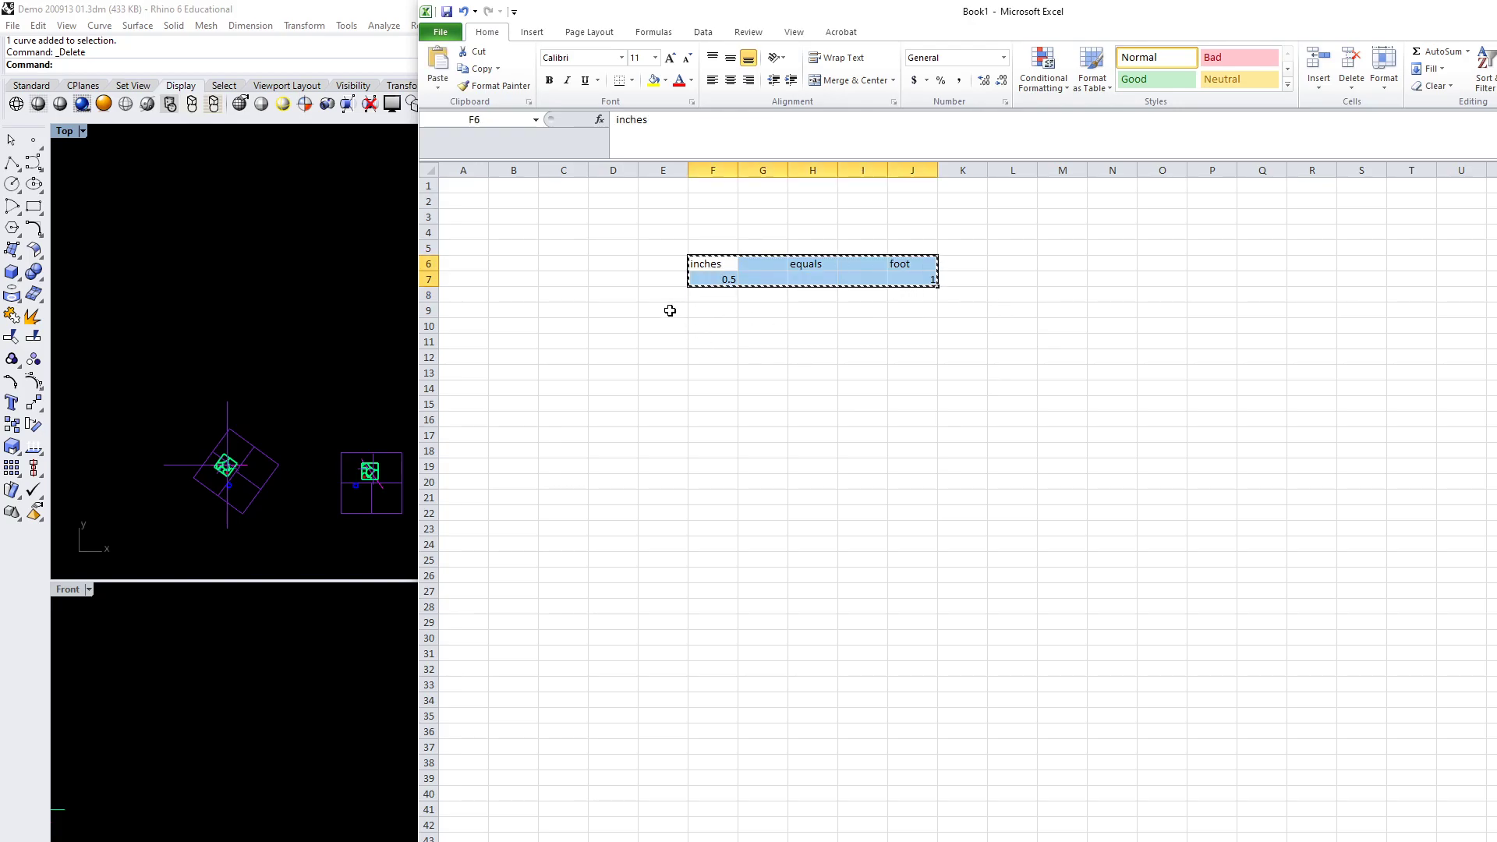
pyautogui.click(713, 341)
pyautogui.hotkey('ctrl', 'v')
pyautogui.click(934, 414)
# Change the heading in J11 to "inches" and convert the foot value in J12 with the formula =J7*12
pyautogui.click(924, 341)
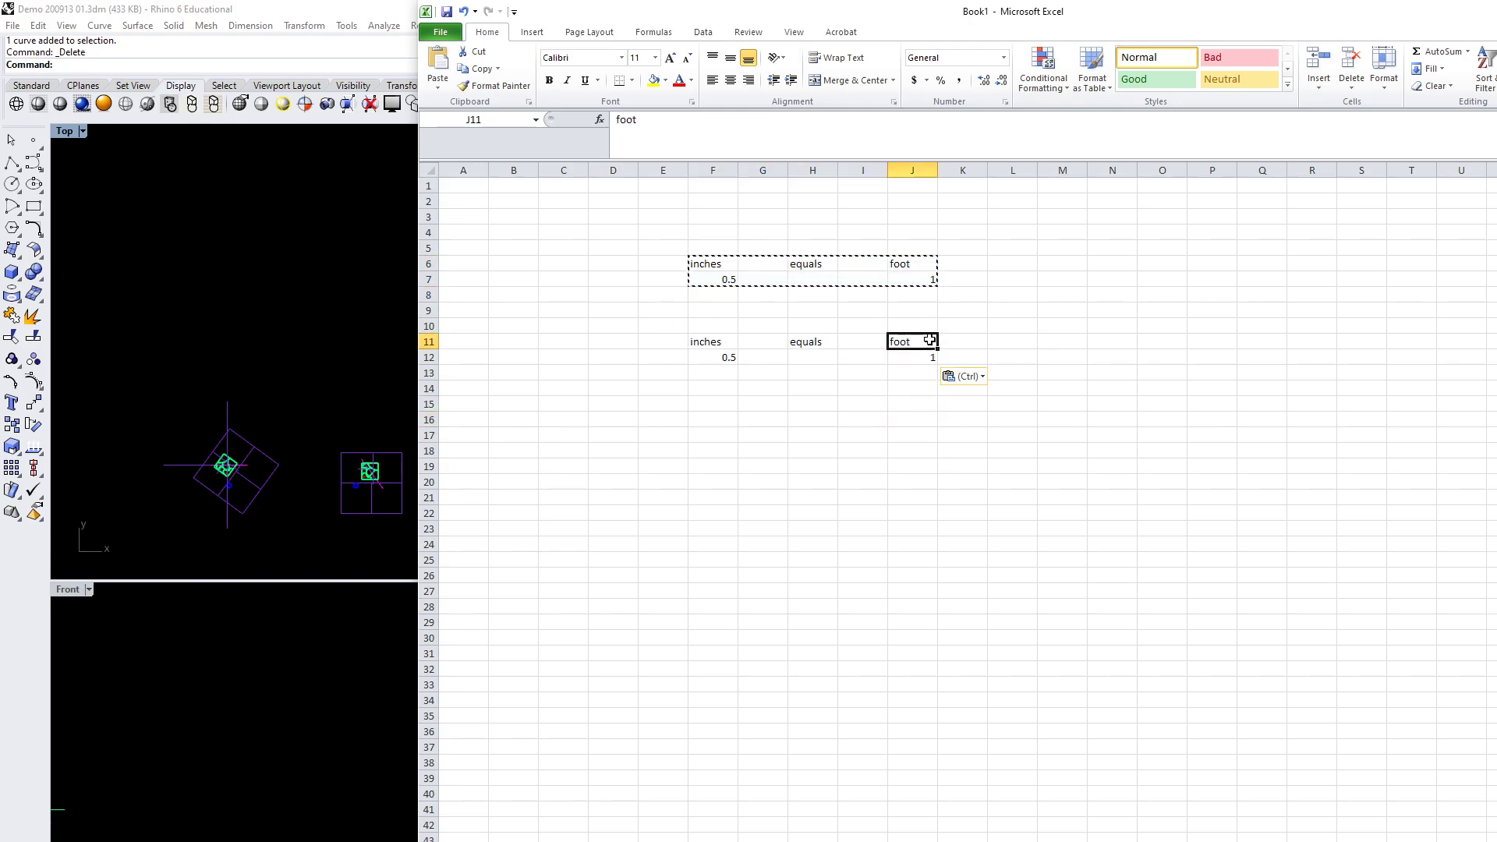
pyautogui.write('ine')
pyautogui.write('ches')
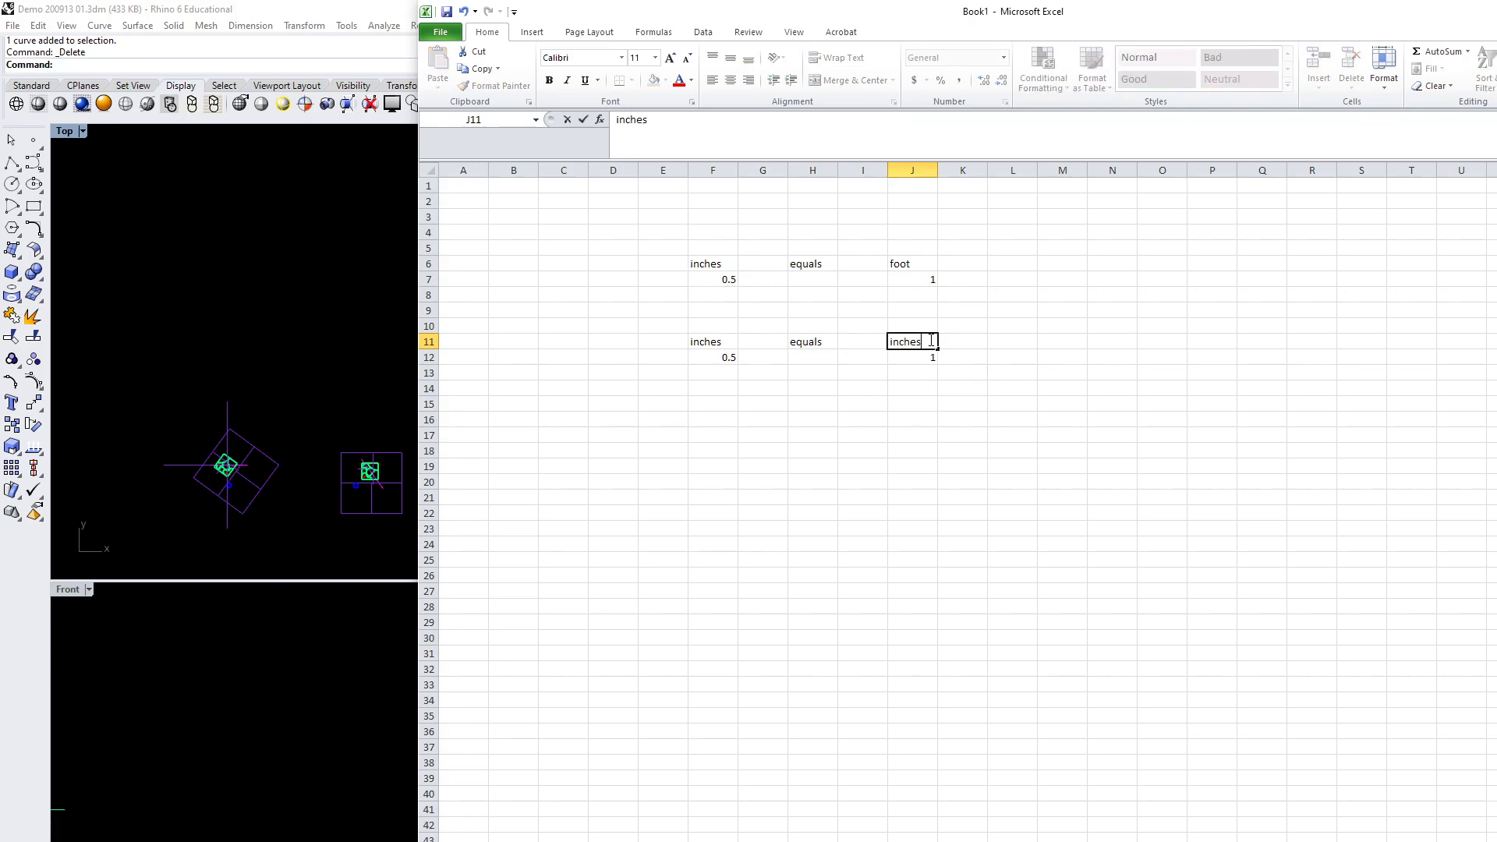
pyautogui.press('Return')
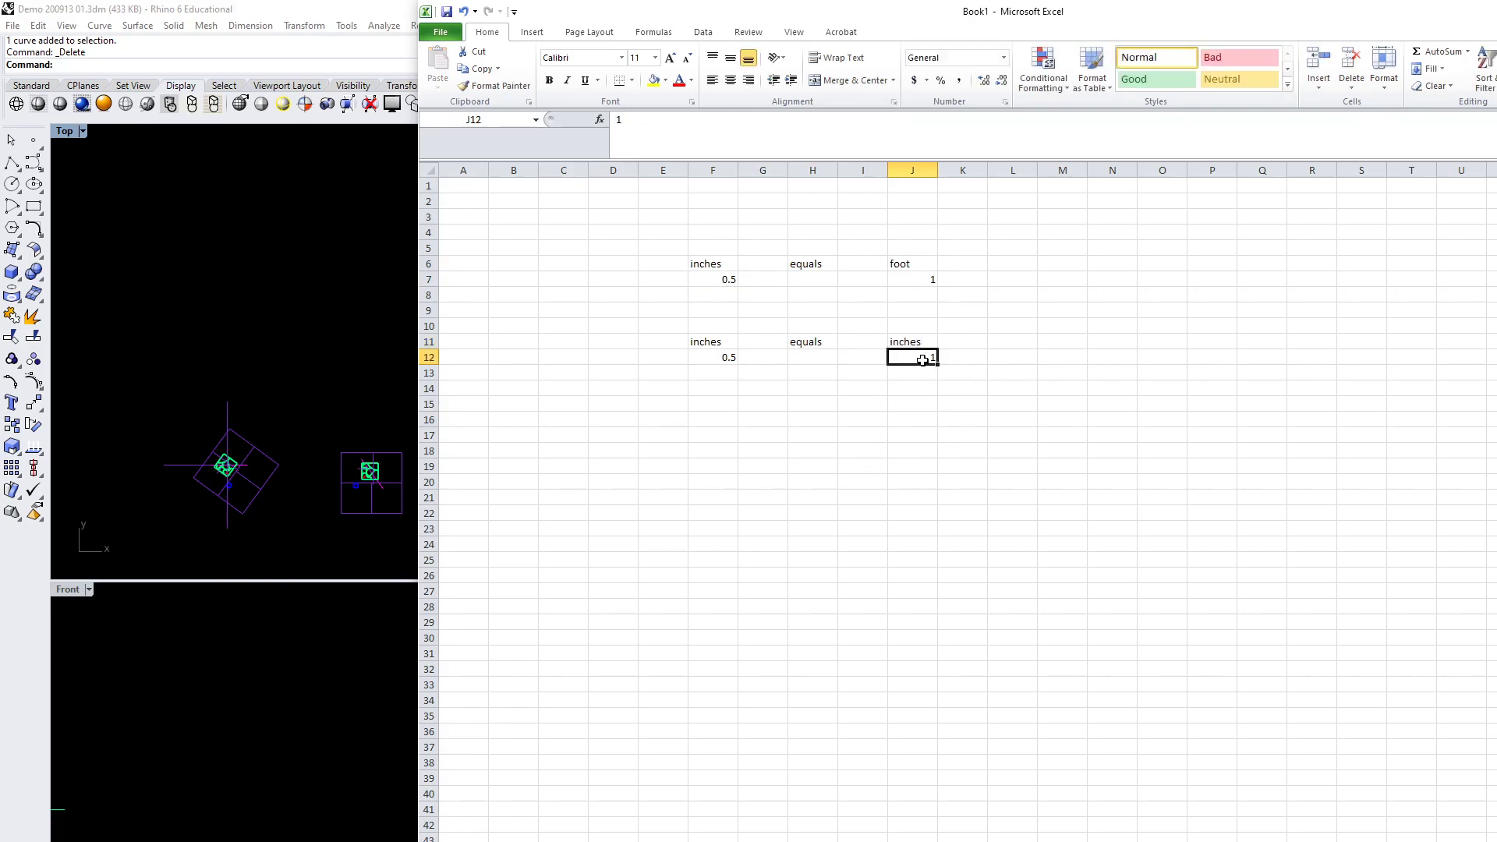
pyautogui.write('=')
pyautogui.click(917, 279)
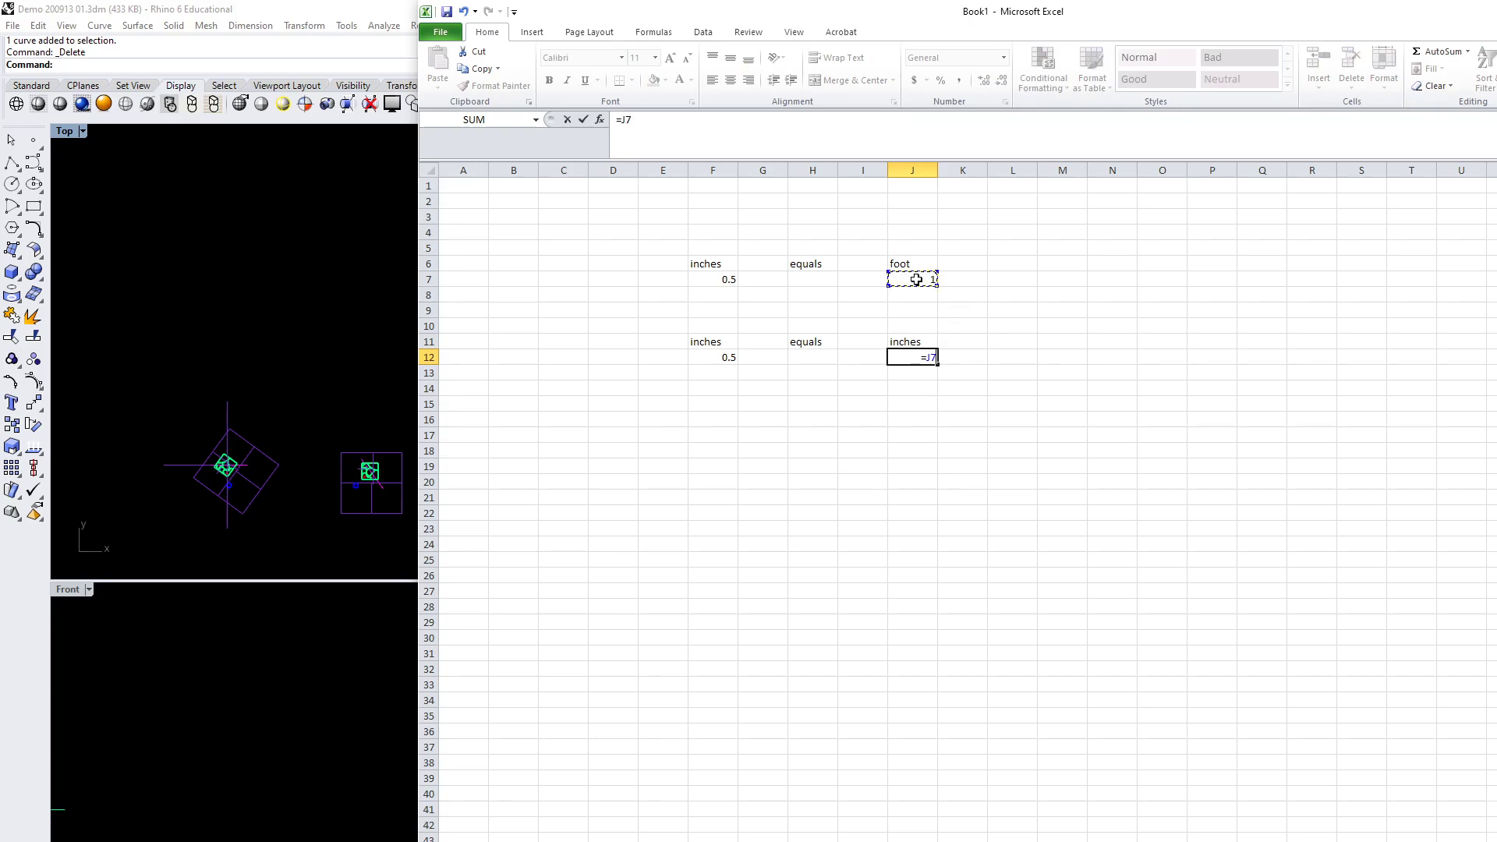
pyautogui.write('*12')
pyautogui.press('Return')
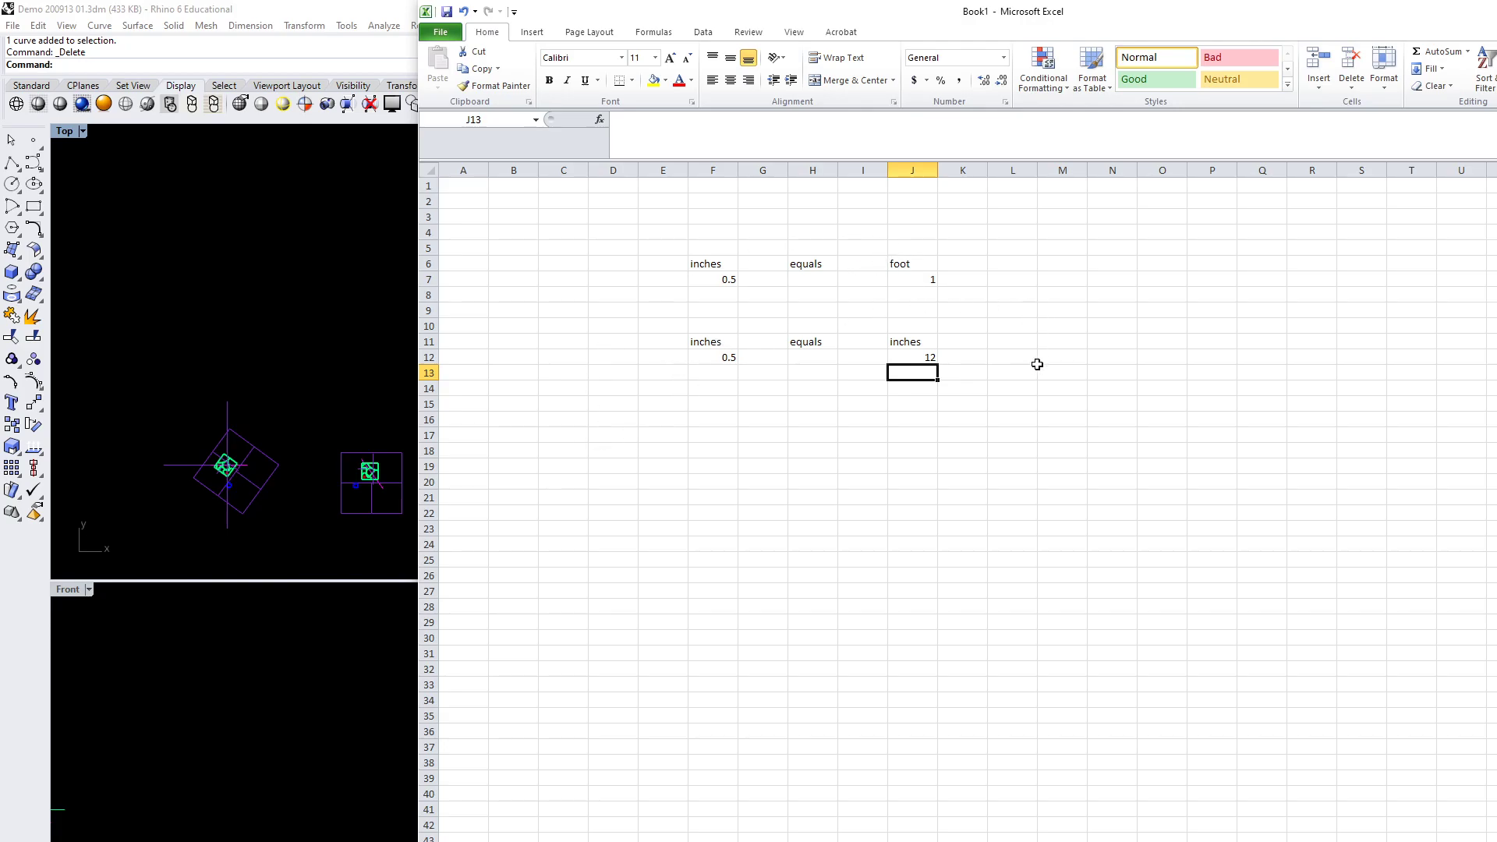
# Add the heading "scale factor" in M11 and calculate it in M12 with the formula =J12/F12
pyautogui.click(1065, 341)
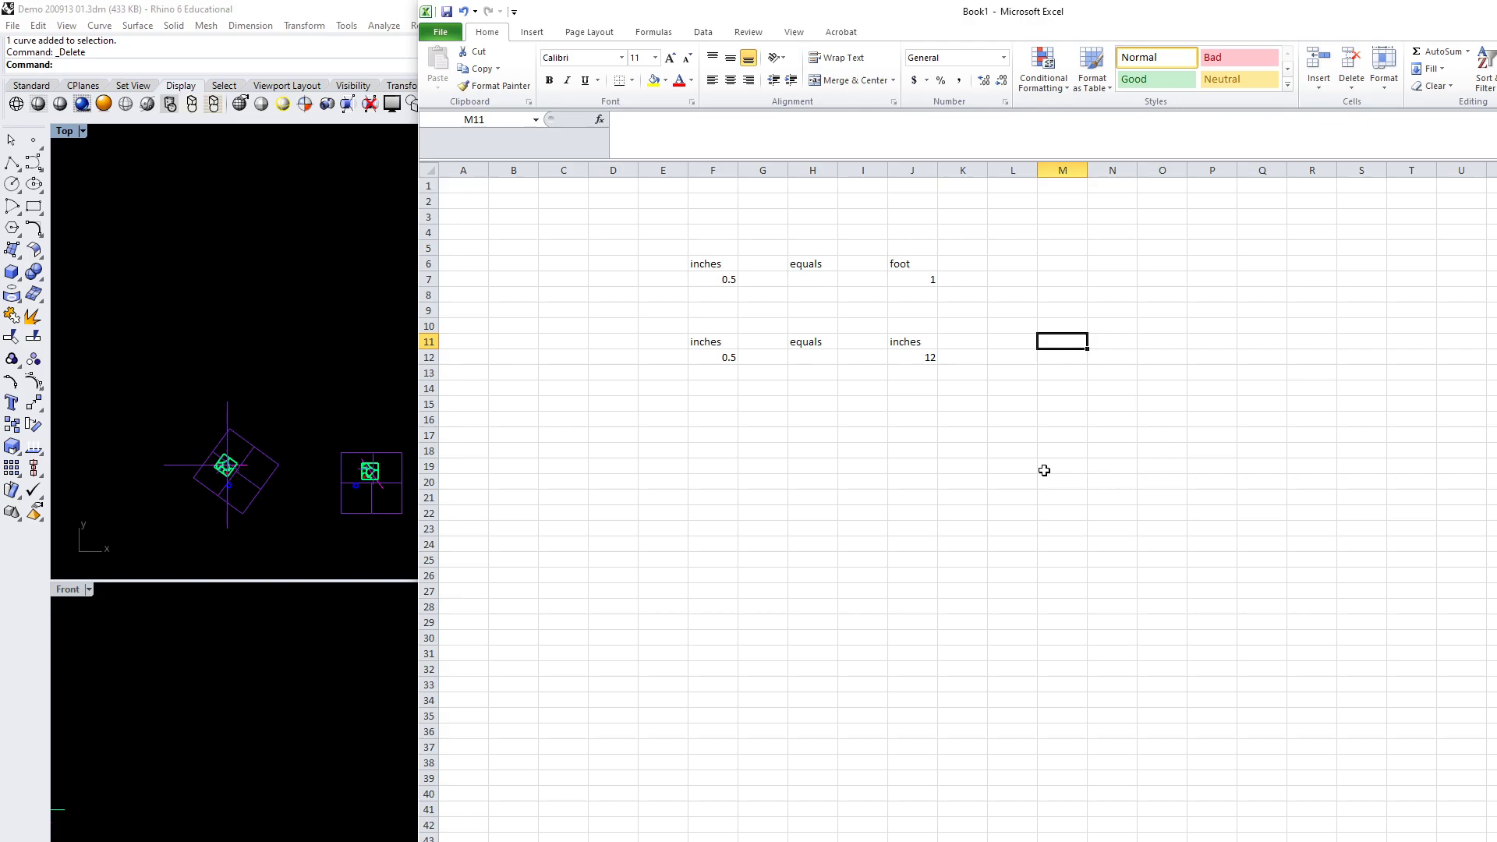
pyautogui.write('scale factor')
pyautogui.press('Return')
pyautogui.write('=')
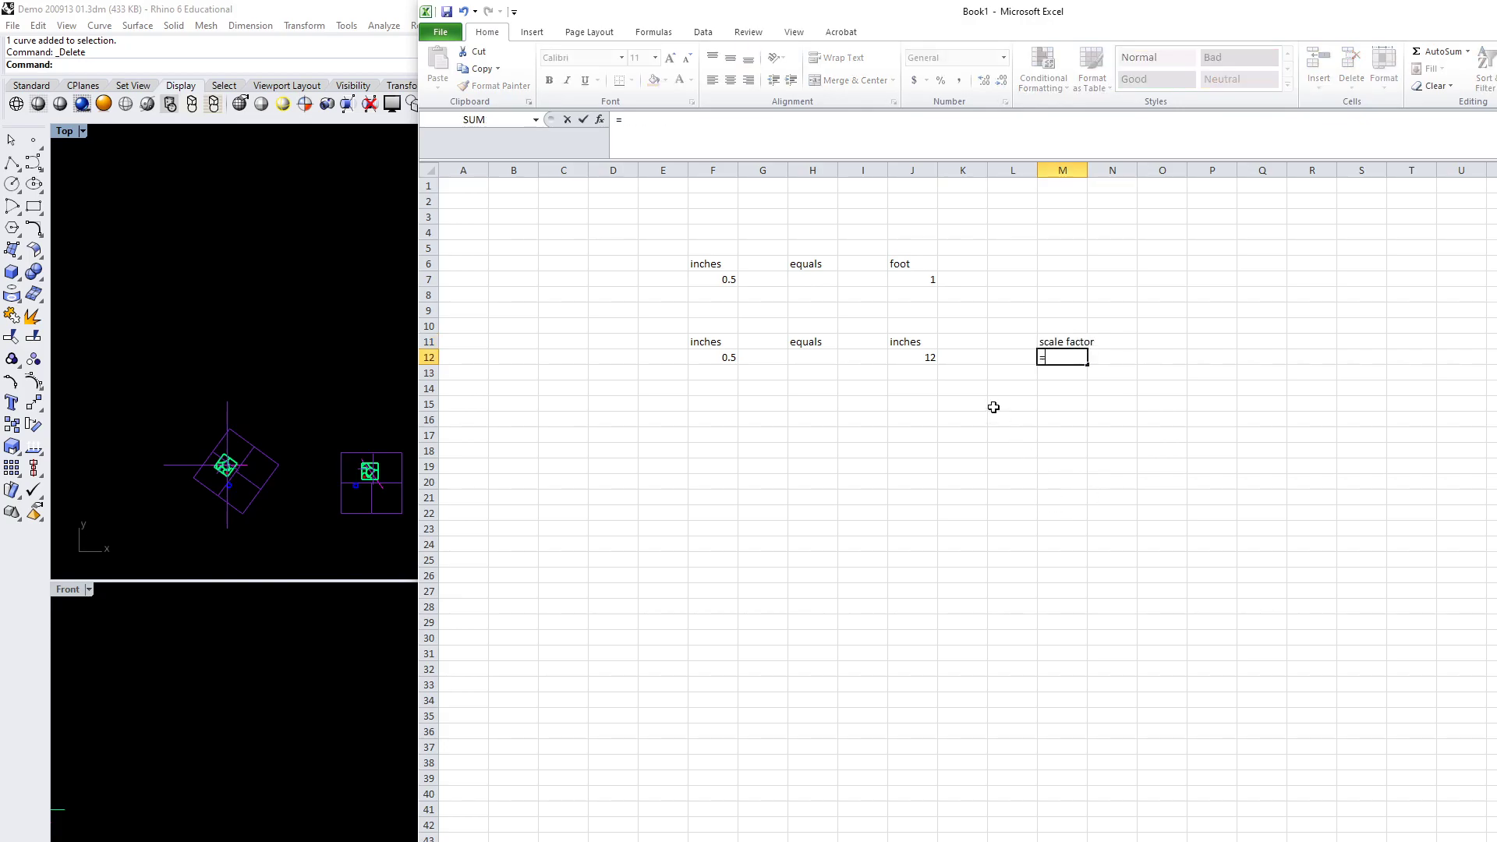
pyautogui.click(911, 360)
pyautogui.write('/')
pyautogui.click(714, 358)
pyautogui.press('Return')
pyautogui.click(1067, 357)
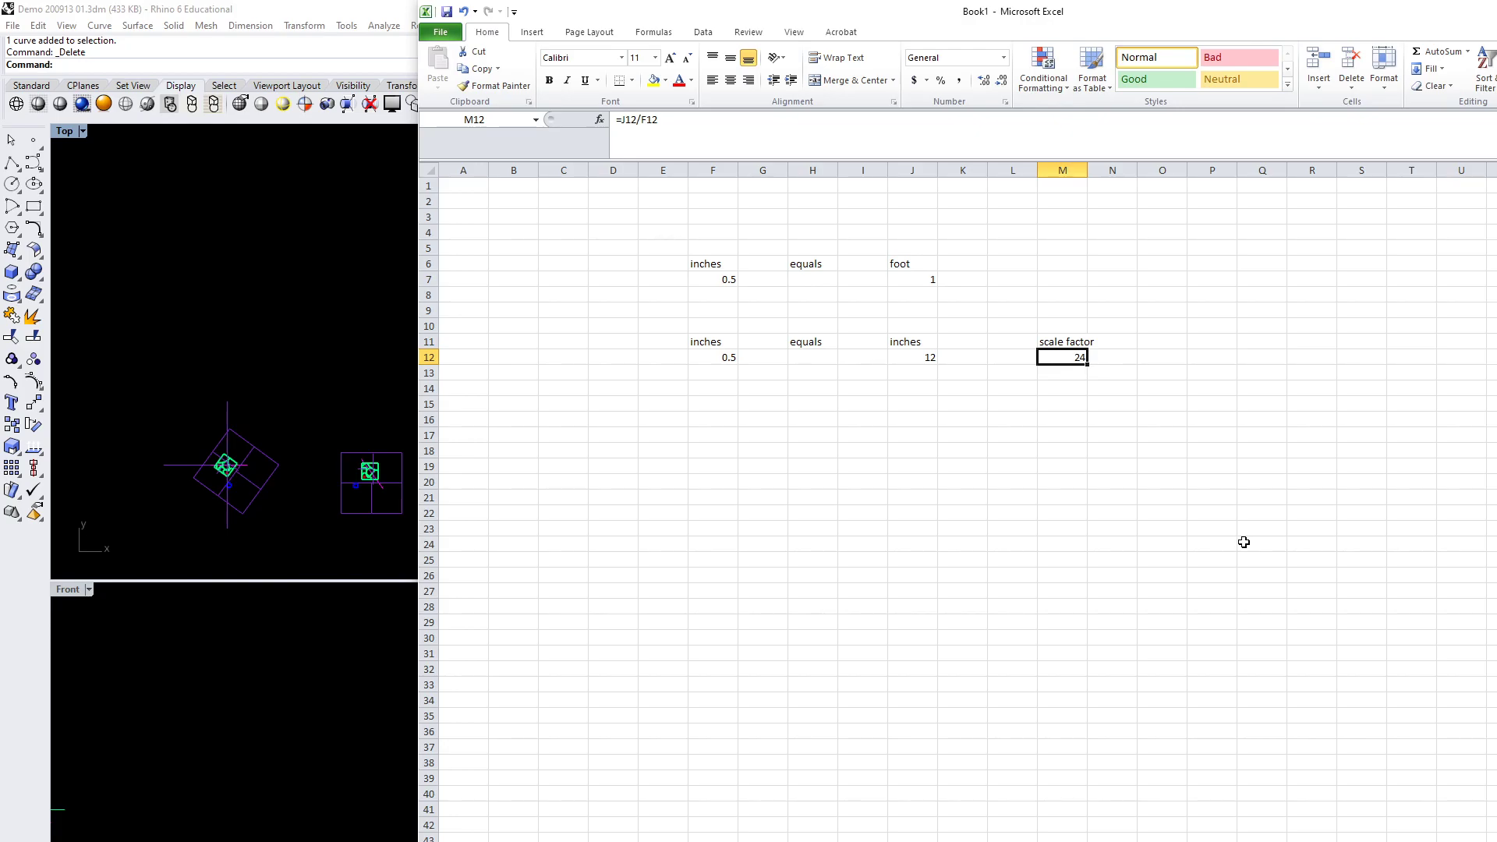
# Switch to Rhino and measure the bottom edge of the small magenta square in the Top view with Distance
pyautogui.click(275, 520)
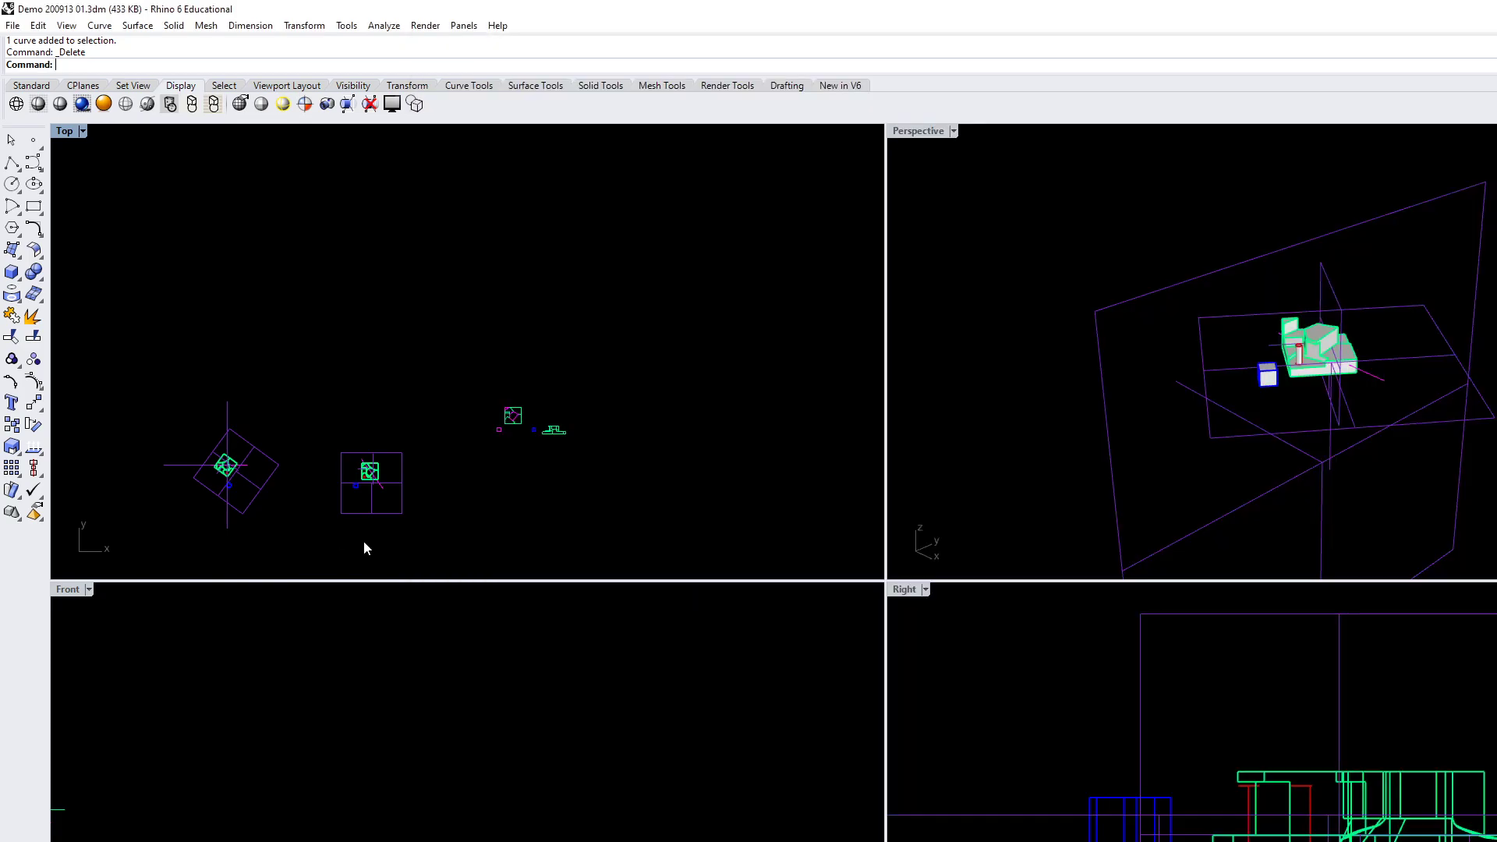
pyautogui.scroll(10, 468, 382)
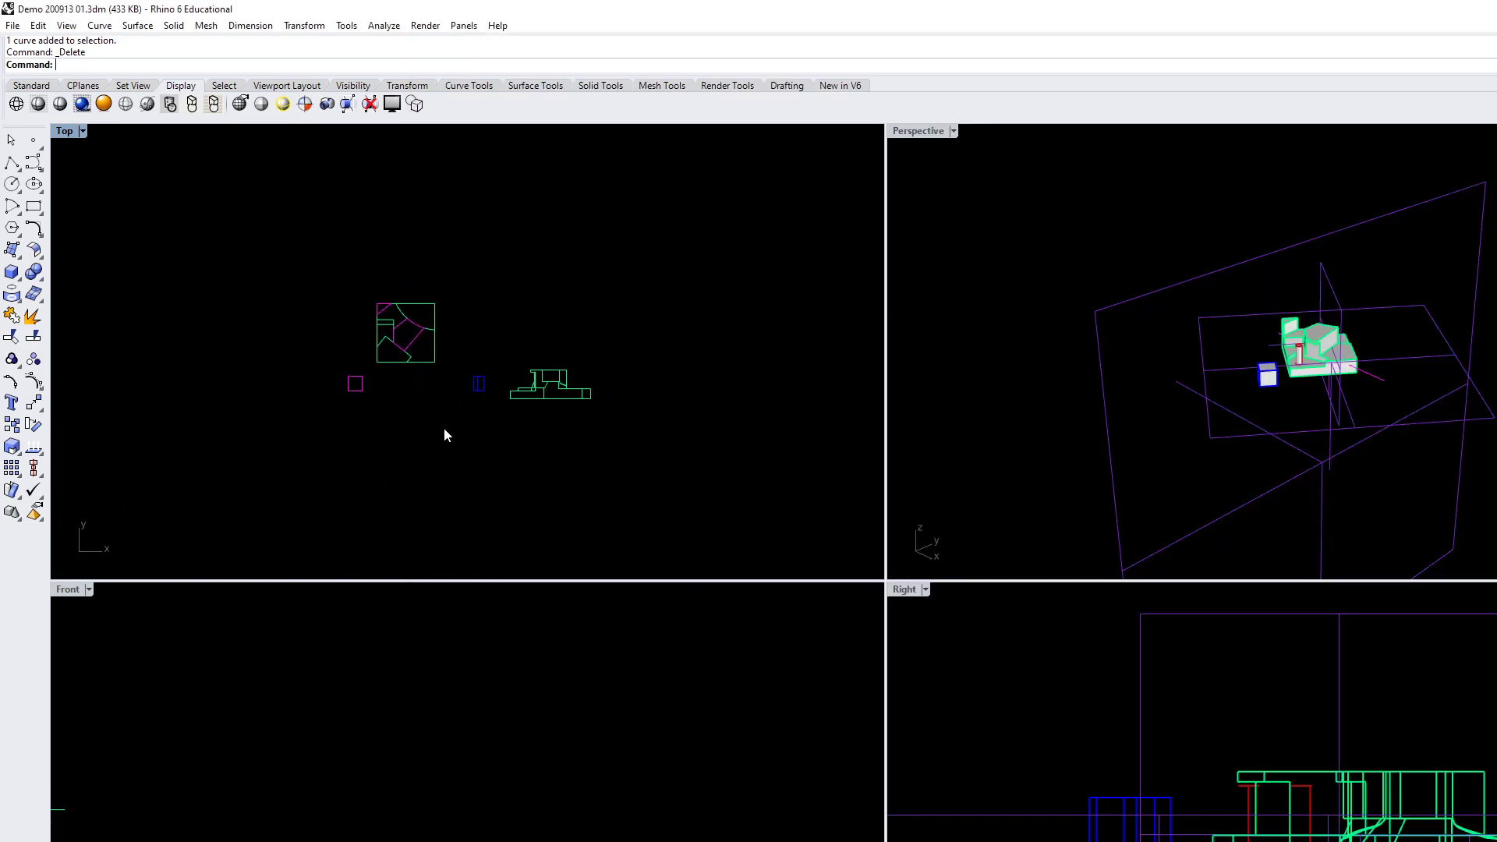
pyautogui.scroll(-8, 473, 421)
pyautogui.scroll(6, 459, 384)
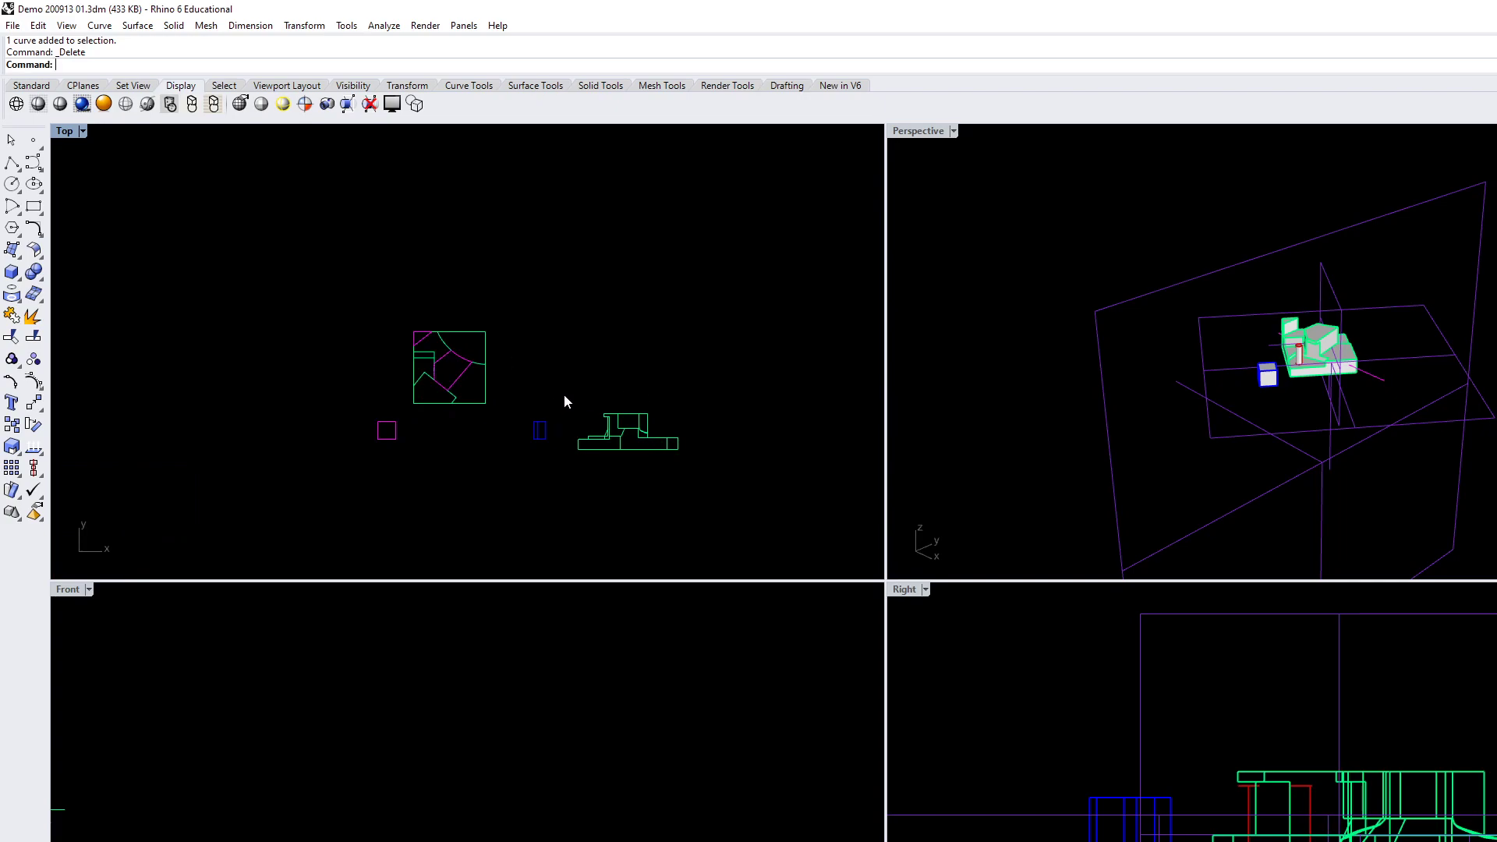
pyautogui.scroll(4, 377, 439)
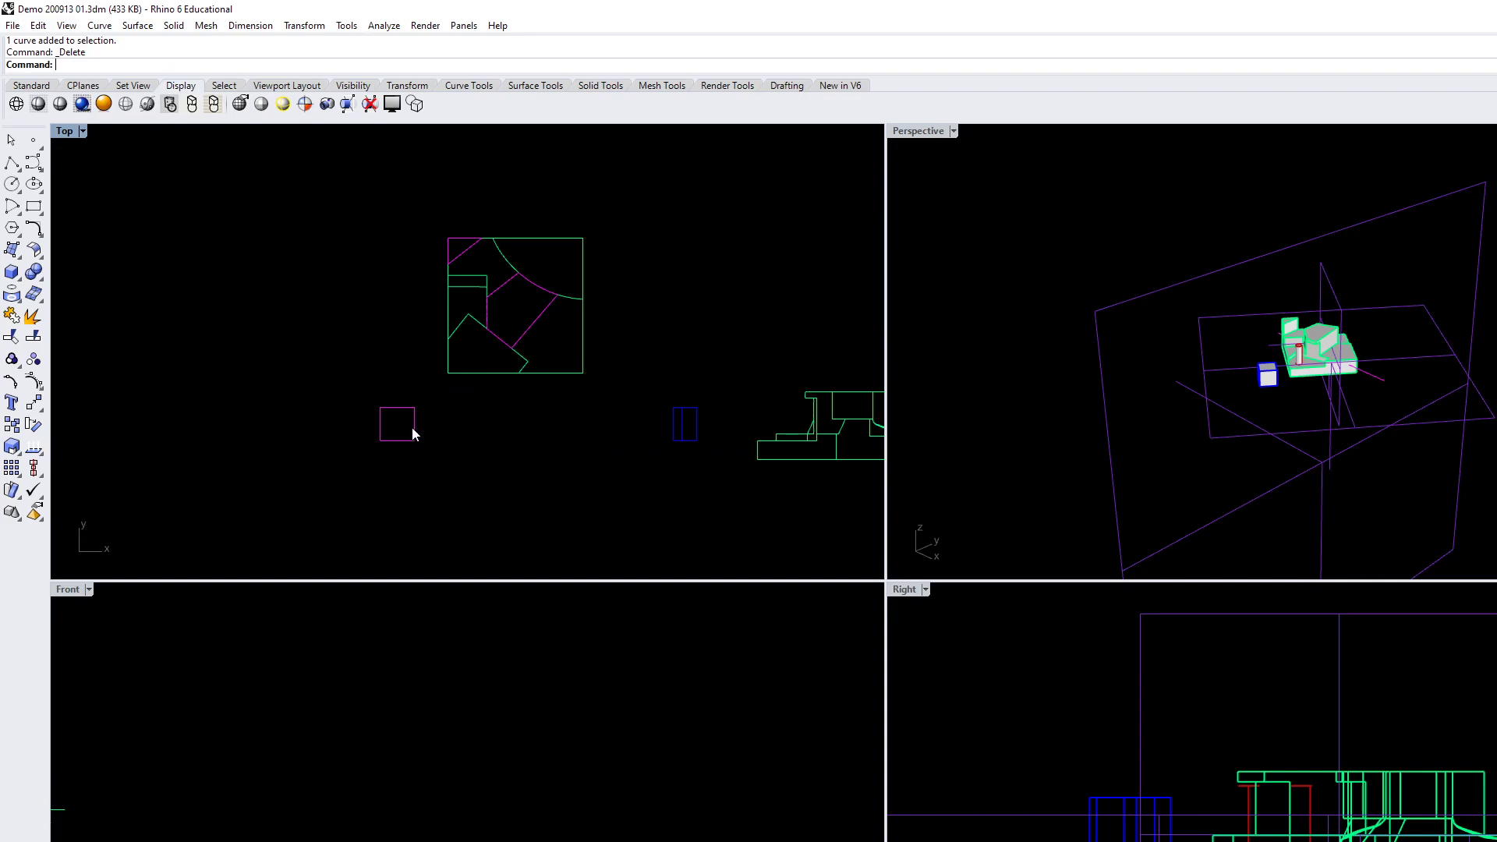
pyautogui.scroll(3, 420, 427)
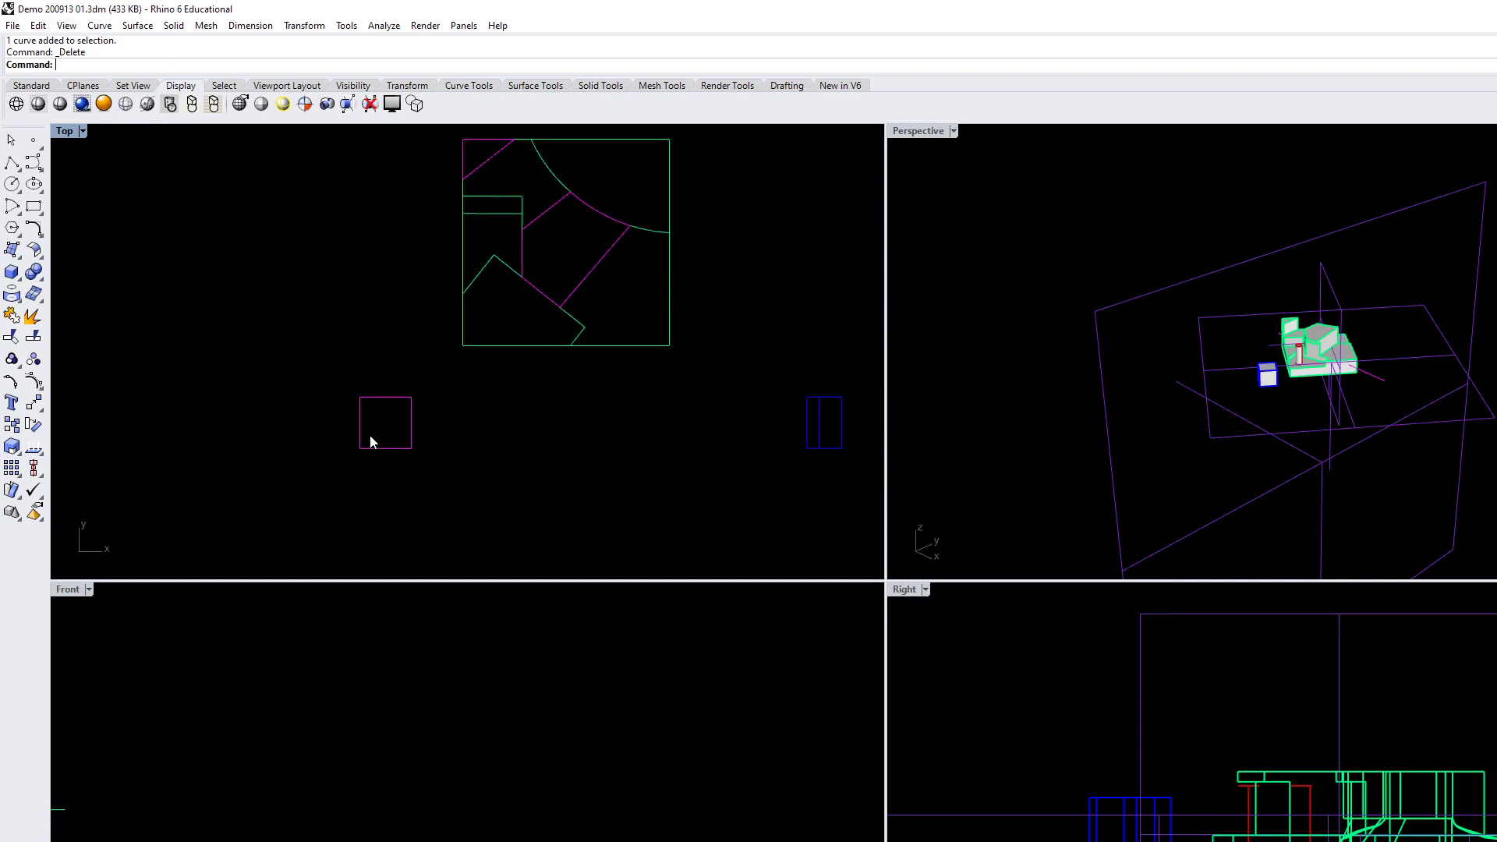
pyautogui.write('Distance')
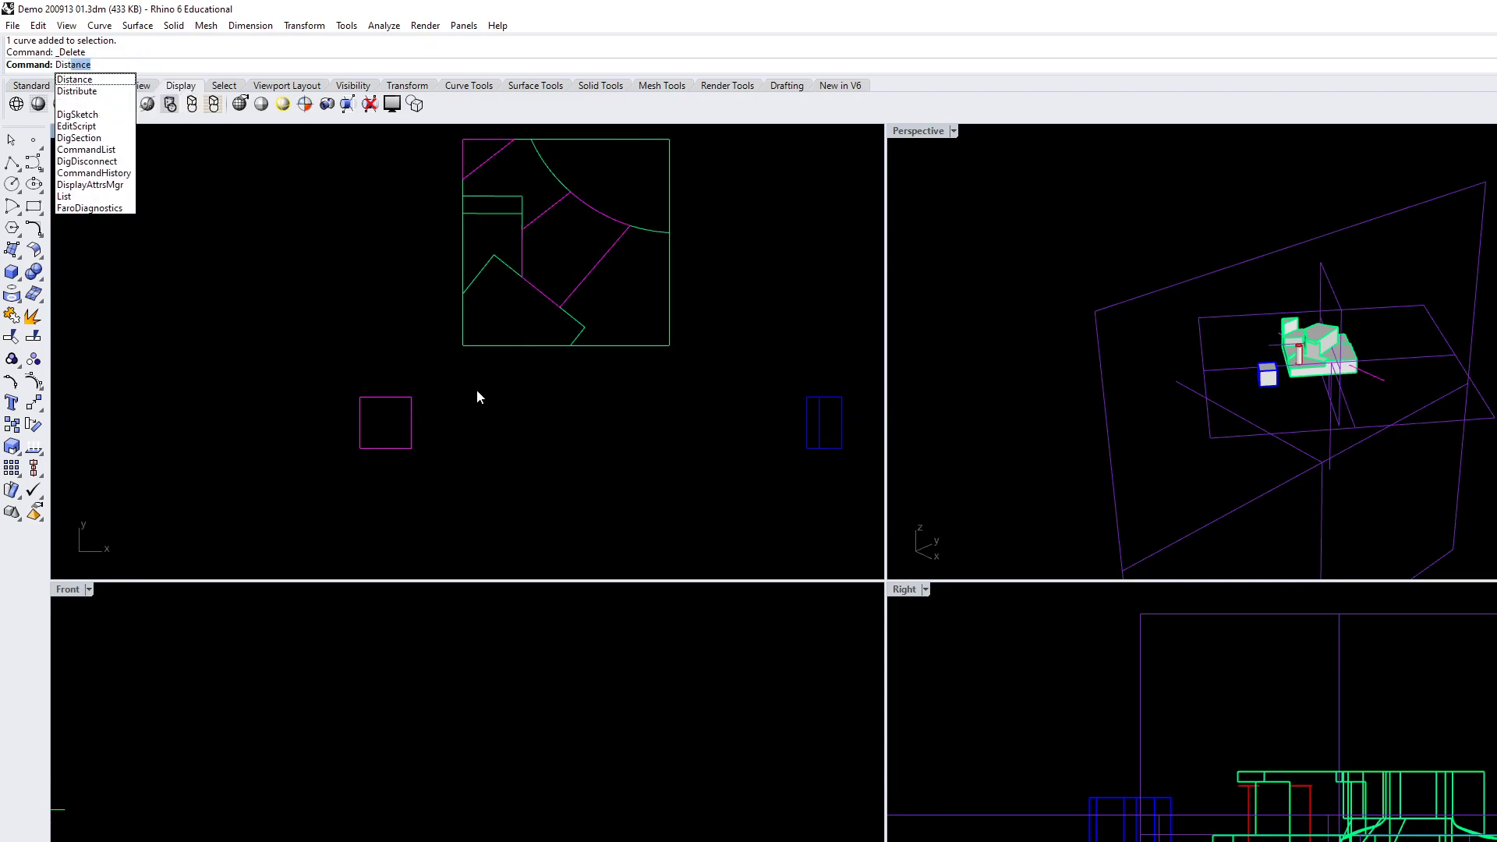
pyautogui.press('Return')
pyautogui.click(360, 448)
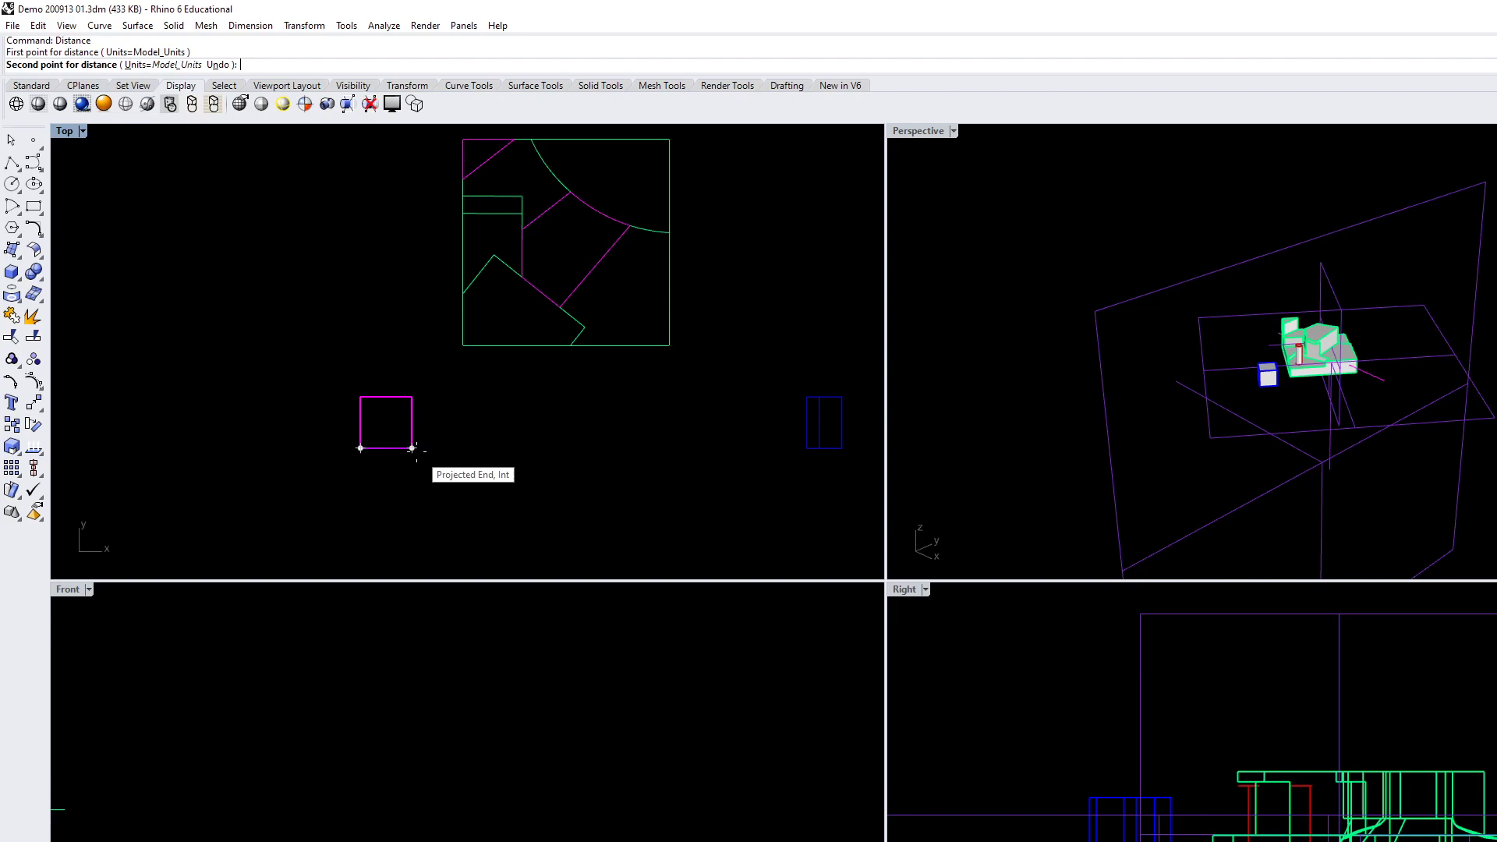
pyautogui.click(413, 448)
# Scale the flat plan, small square and elevation curves by 1/24 from the small magenta square's lower-left corner
pyautogui.scroll(-5, 477, 442)
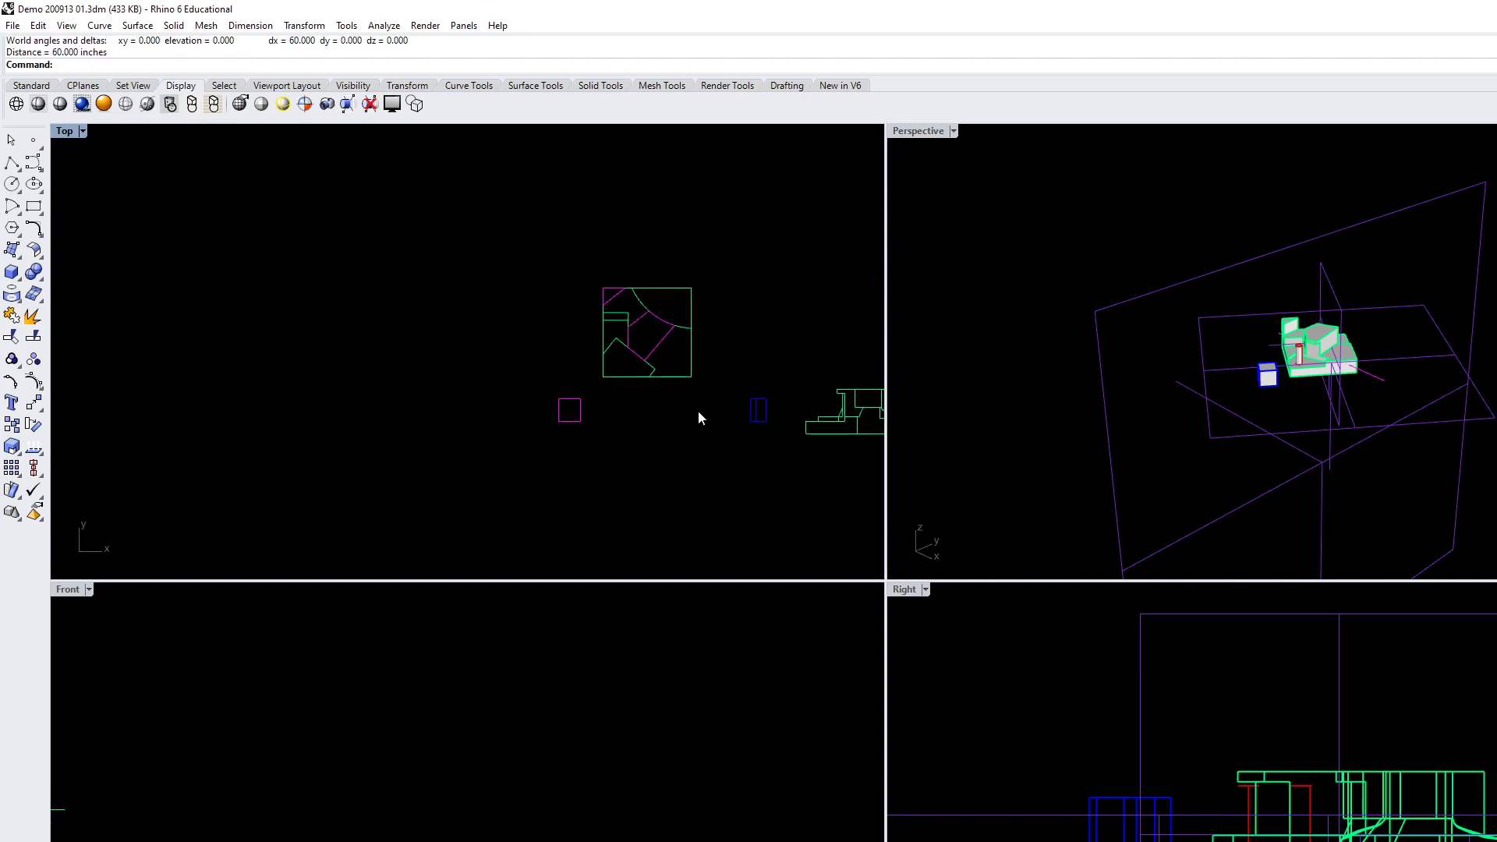
pyautogui.moveTo(482, 289); pyautogui.dragTo(786, 461)
pyautogui.scroll(2, 592, 400)
pyautogui.write('Scale')
pyautogui.press('Return')
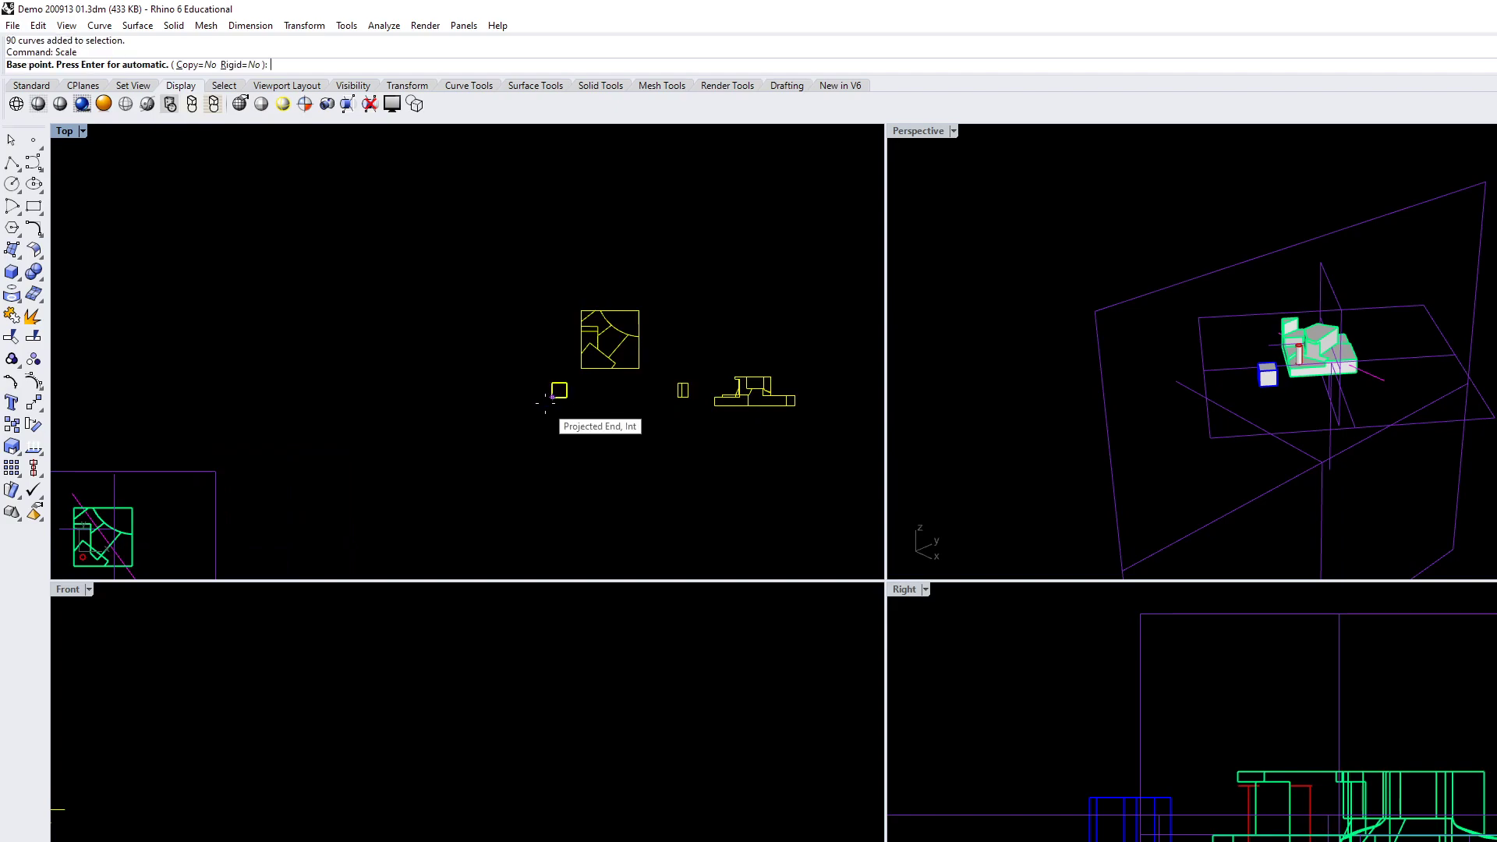
pyautogui.click(552, 398)
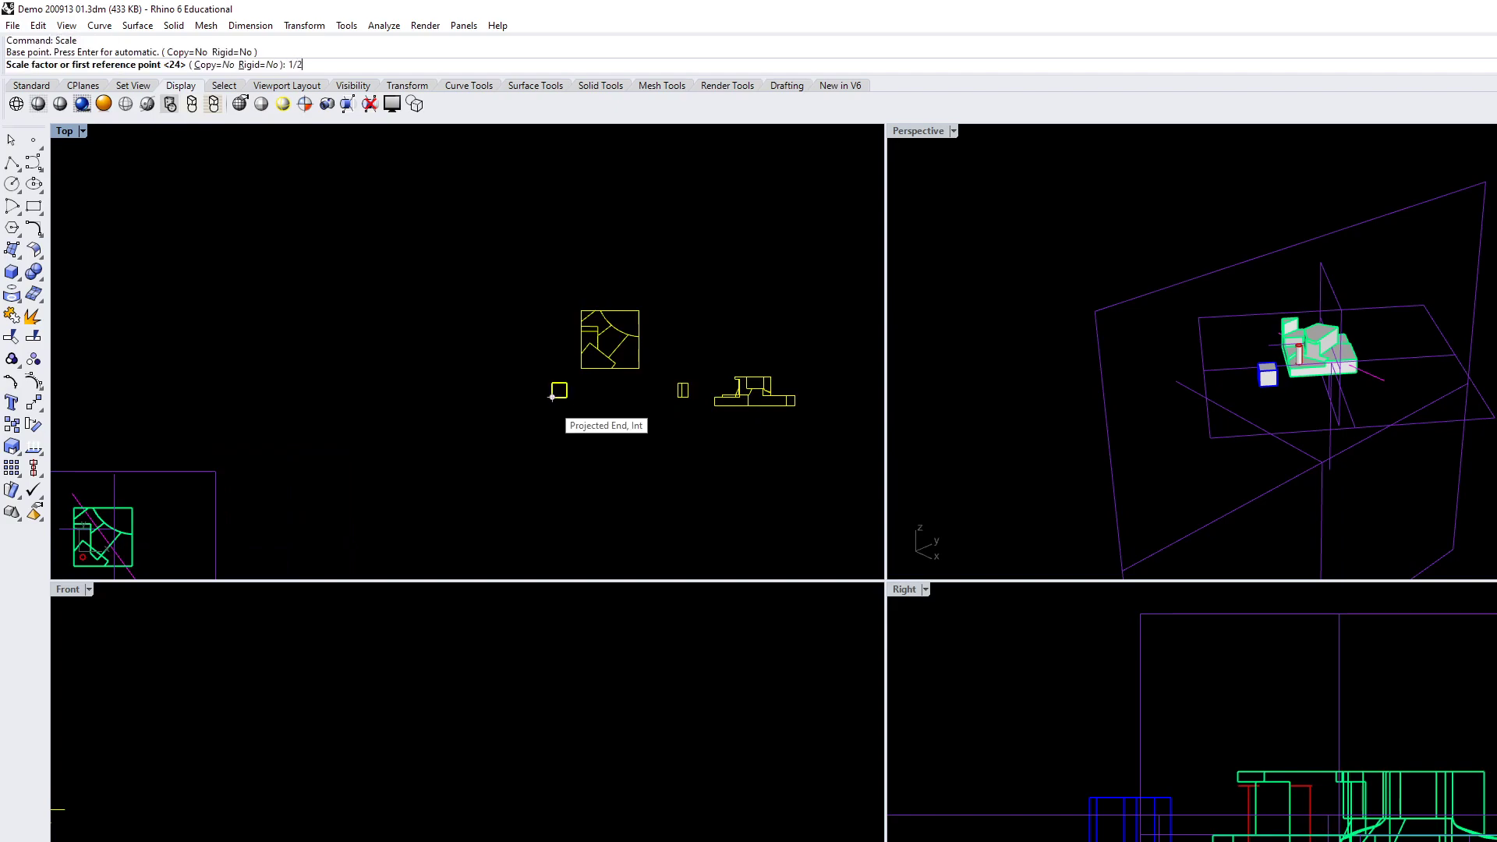
pyautogui.press('Return')
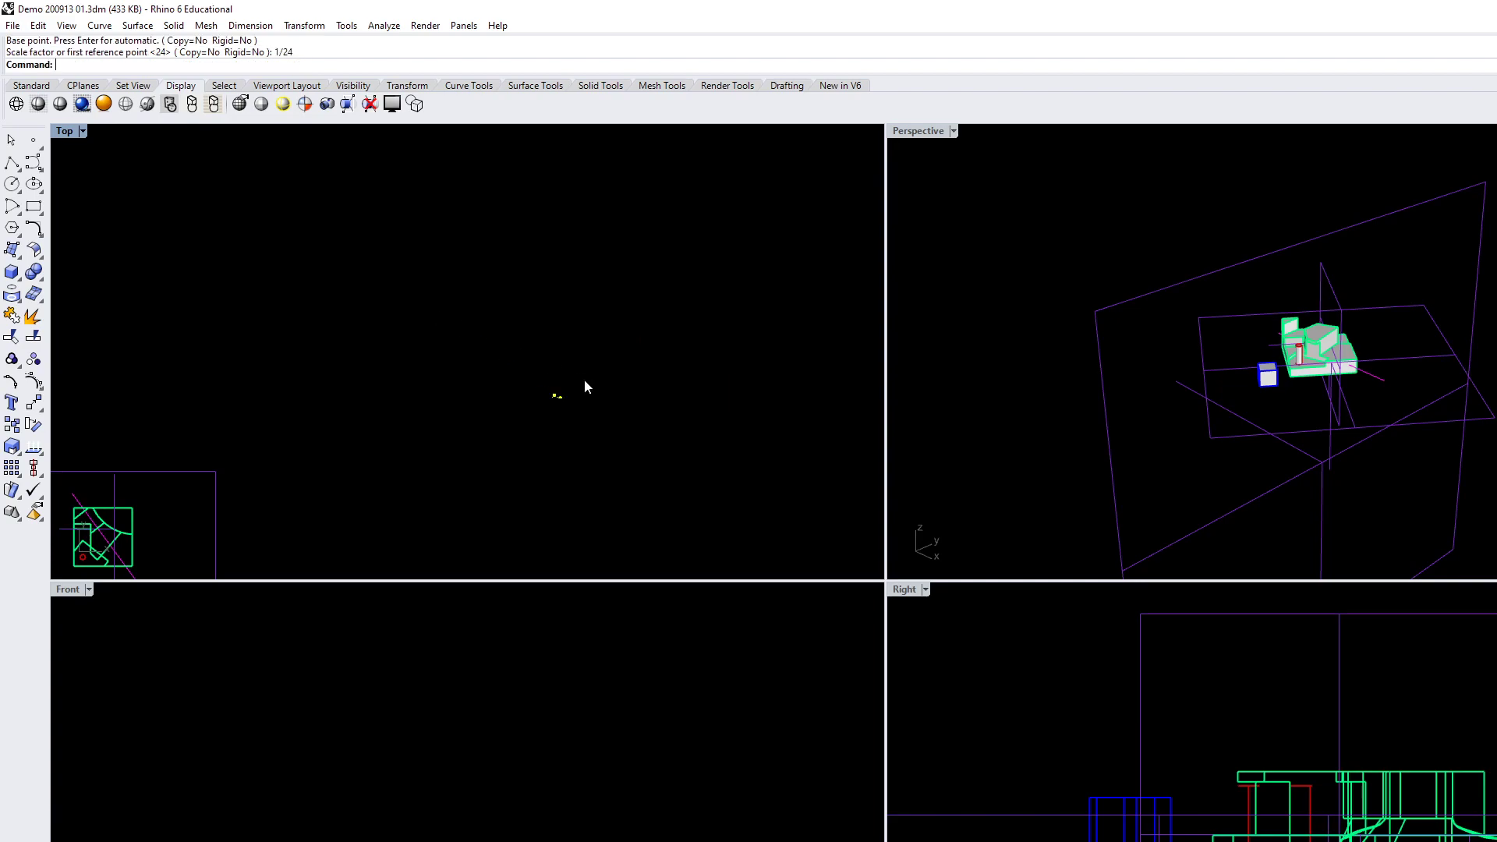
# Measure the bottom edge of the scaled-down magenta square and the right edge of the large plan square
pyautogui.scroll(5, 559, 414)
pyautogui.scroll(3, 454, 428)
pyautogui.write('Distance')
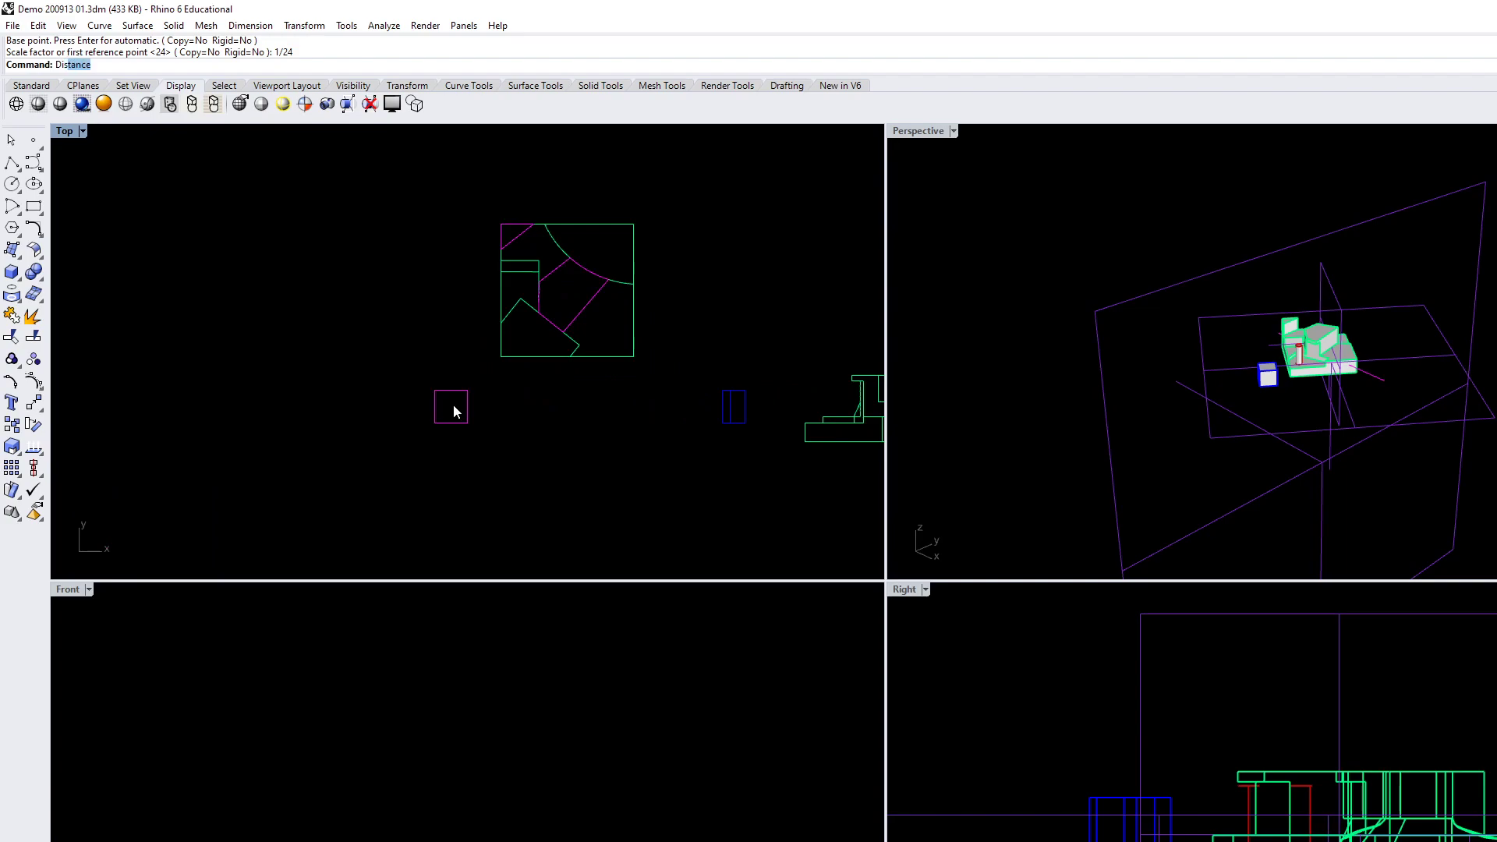
pyautogui.press('Return')
pyautogui.click(434, 423)
pyautogui.click(467, 423)
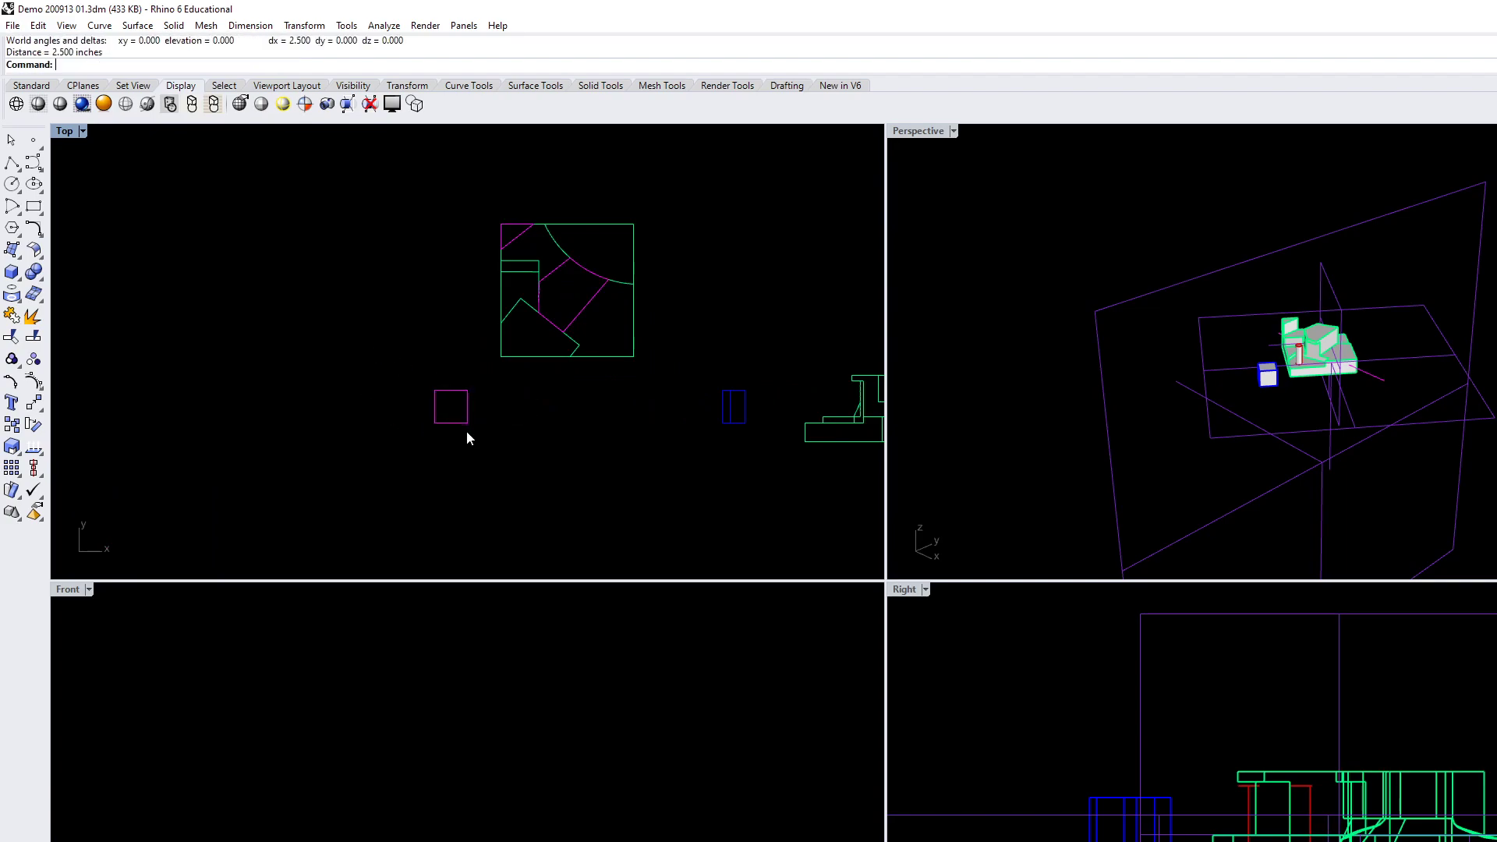
pyautogui.press('Return')
pyautogui.click(633, 357)
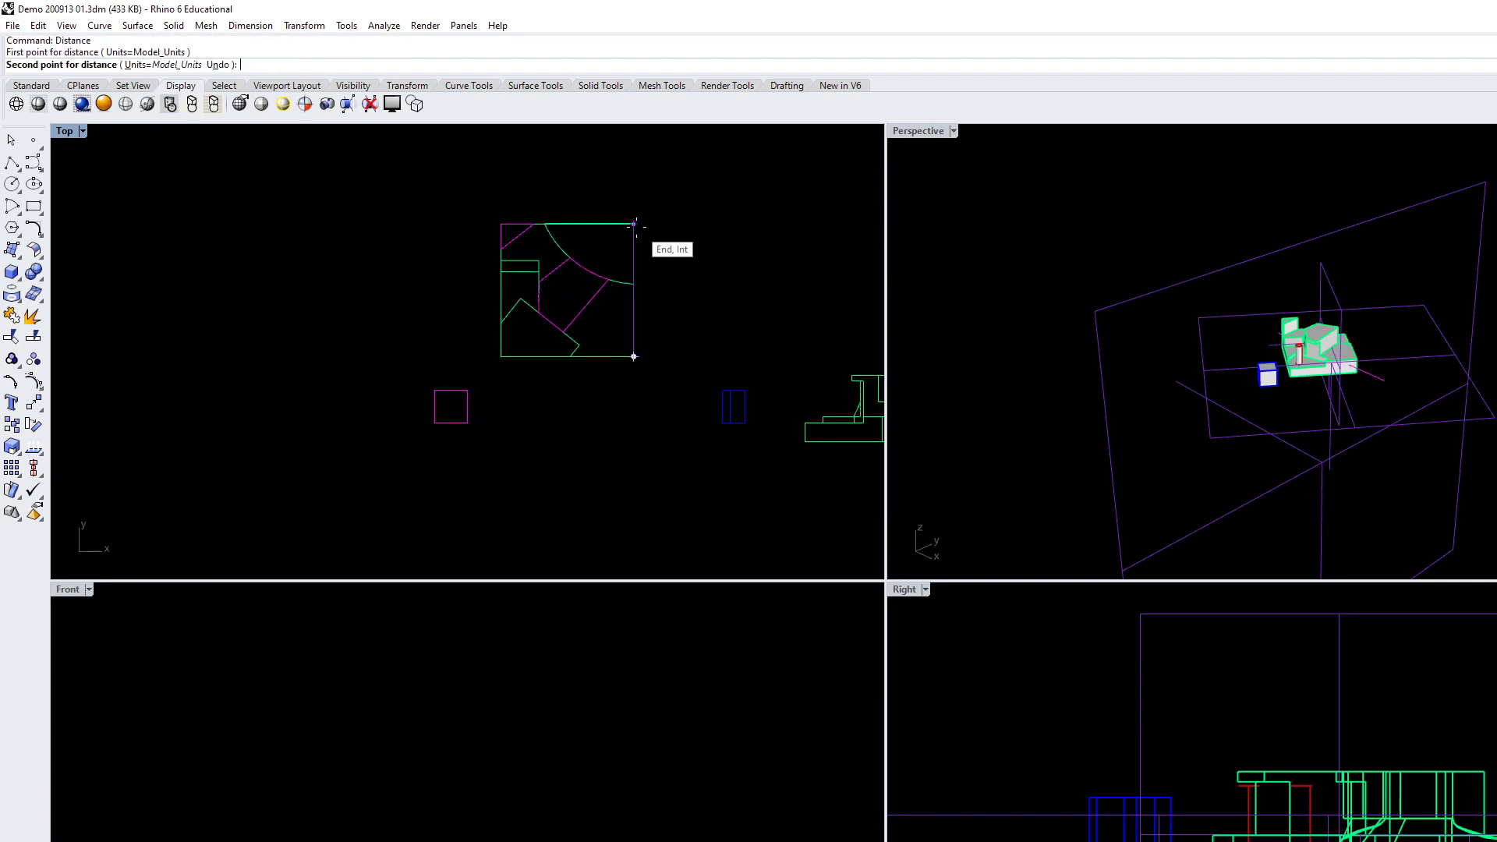
pyautogui.click(634, 224)
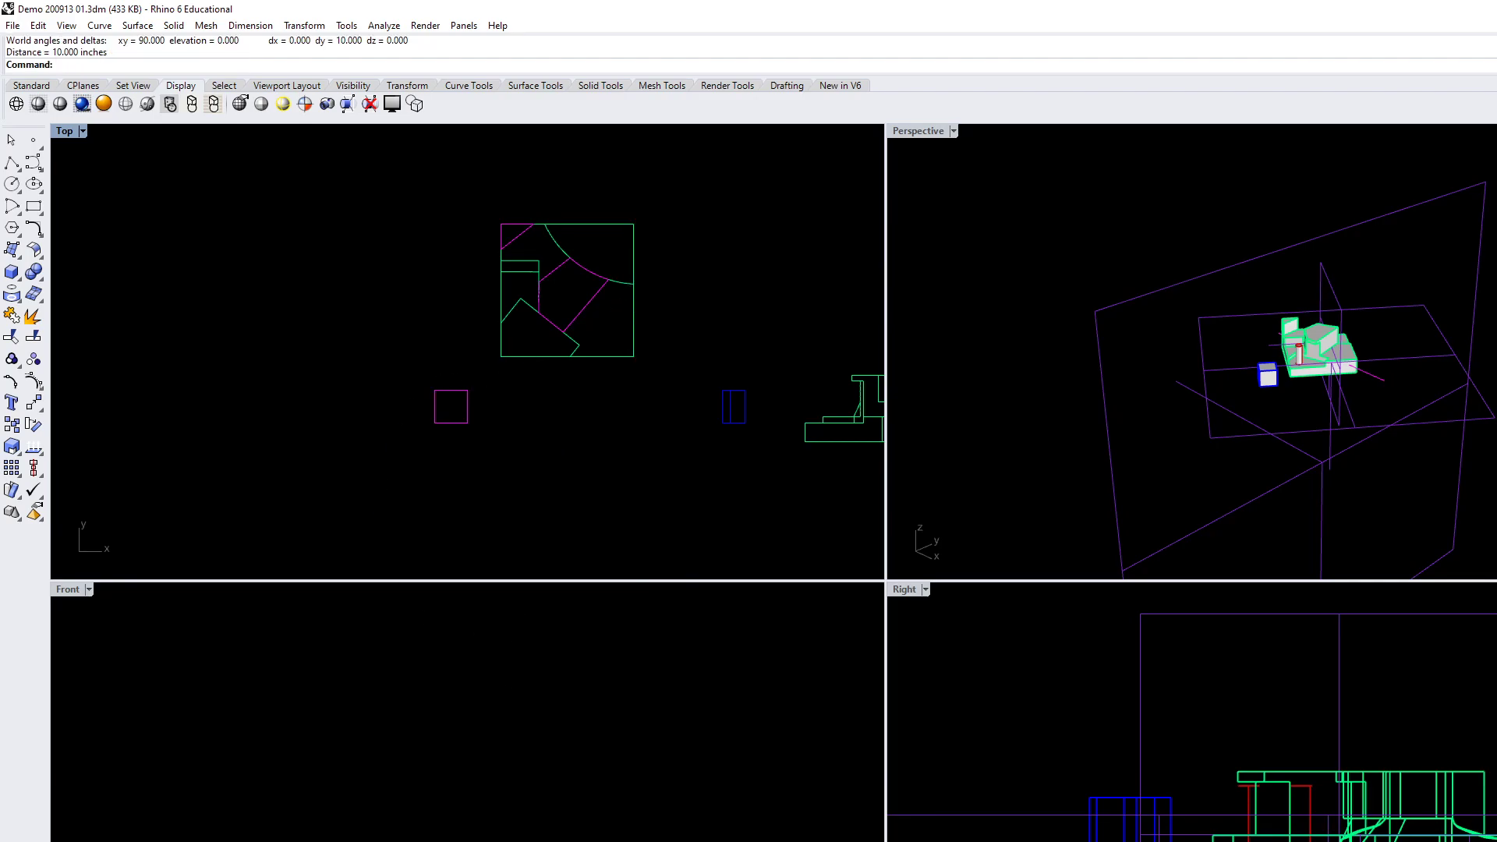
# Switch to Excel, try 60 as the inches value in F12, and undo the entry
pyautogui.click(913, 840)
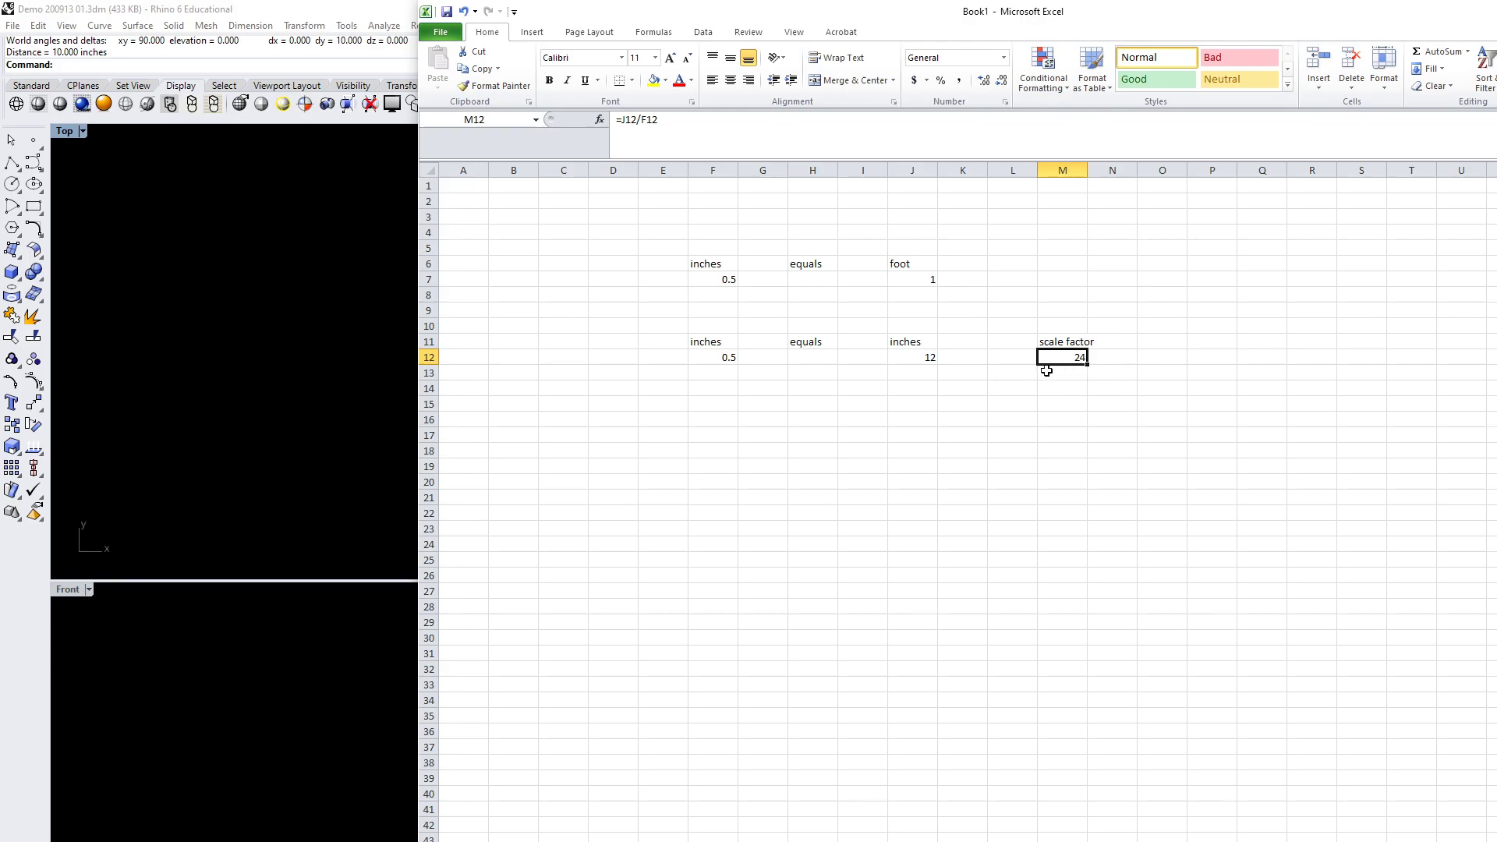
pyautogui.click(723, 403)
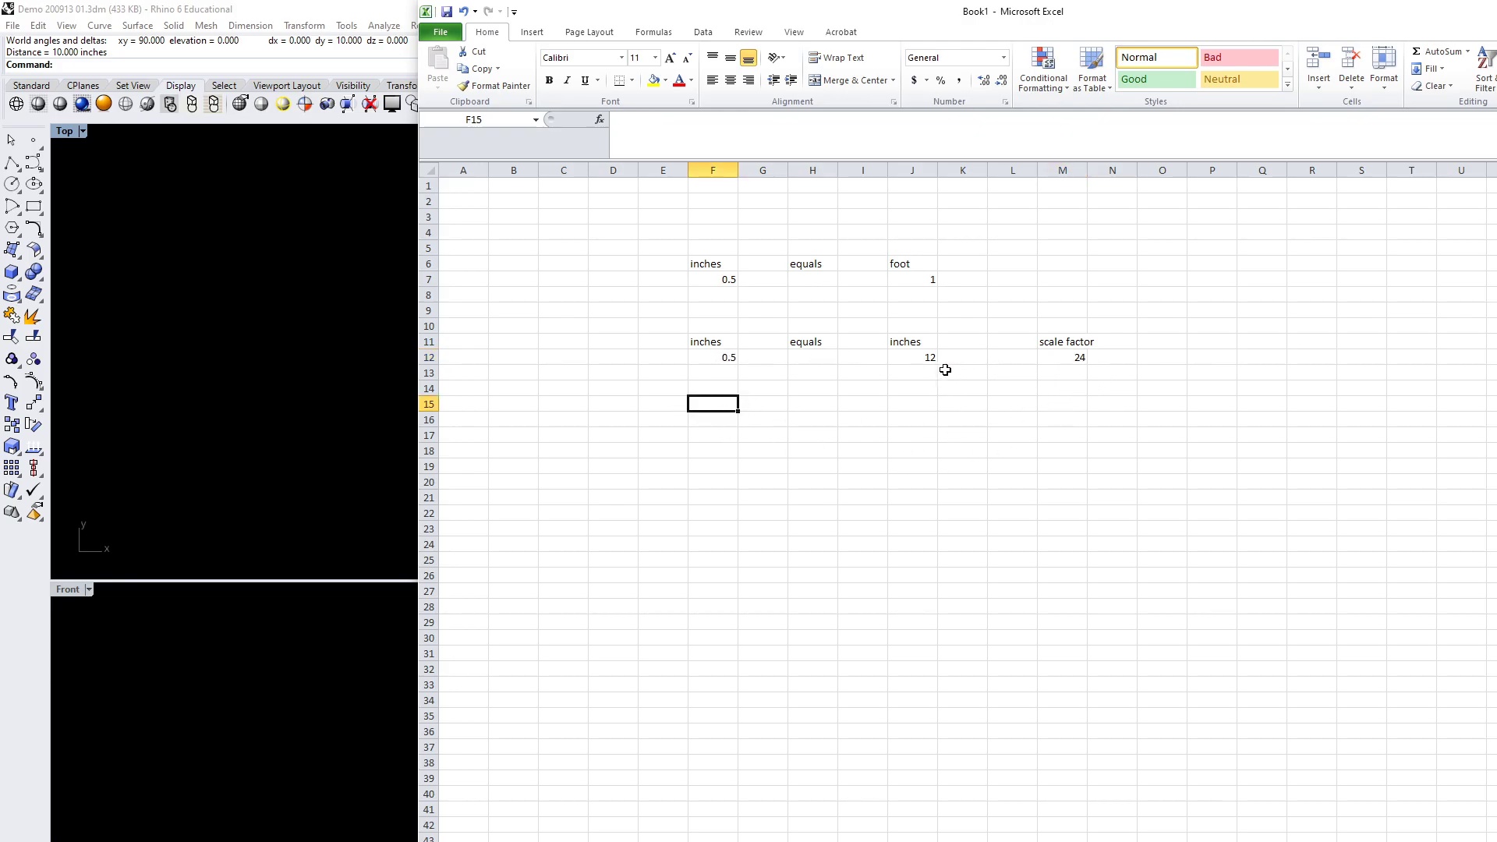
pyautogui.click(709, 356)
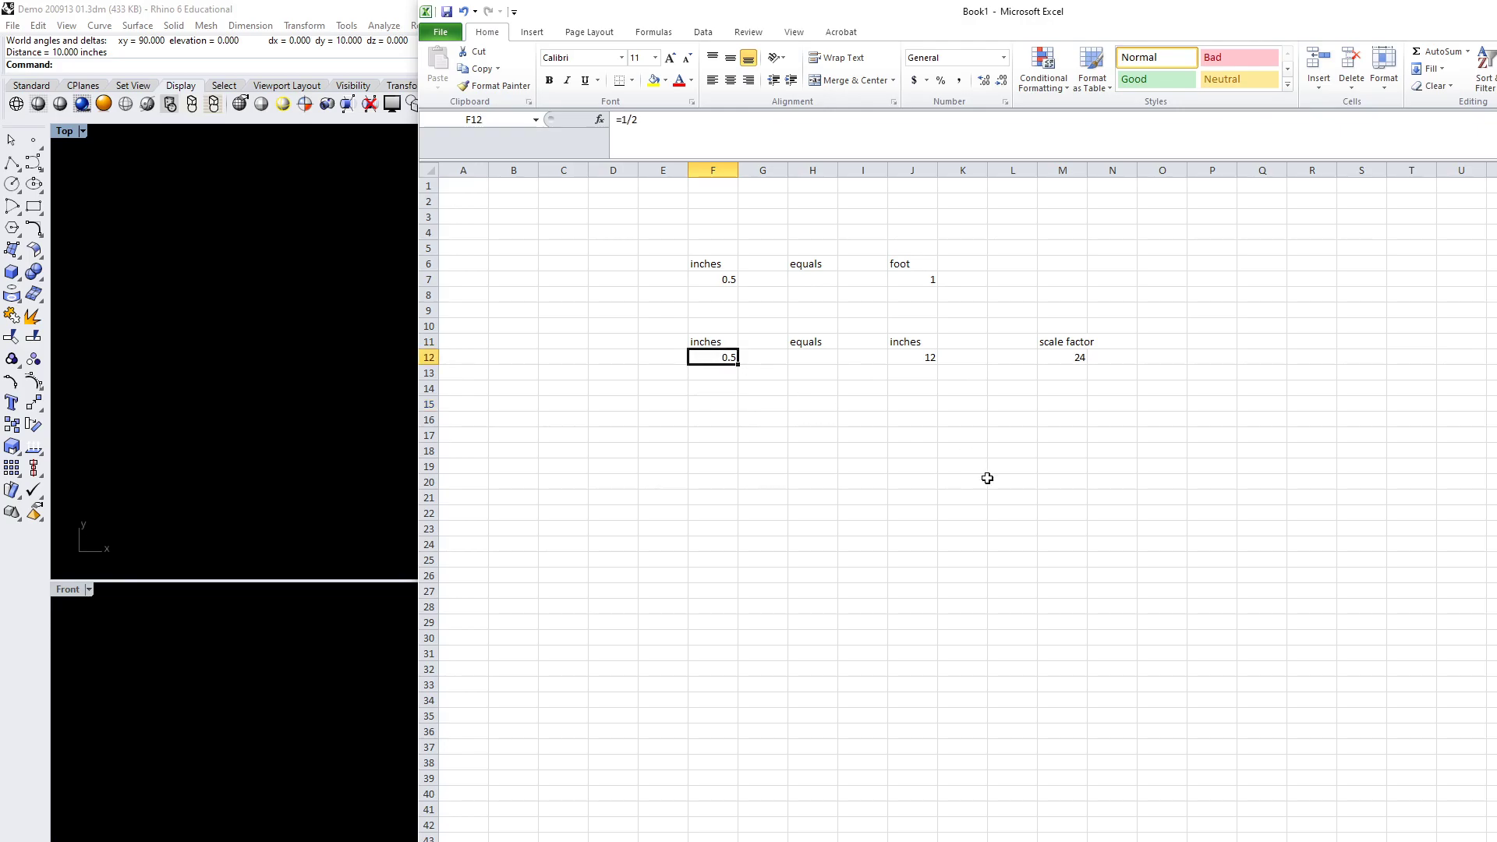
pyautogui.write('60')
pyautogui.press('Return')
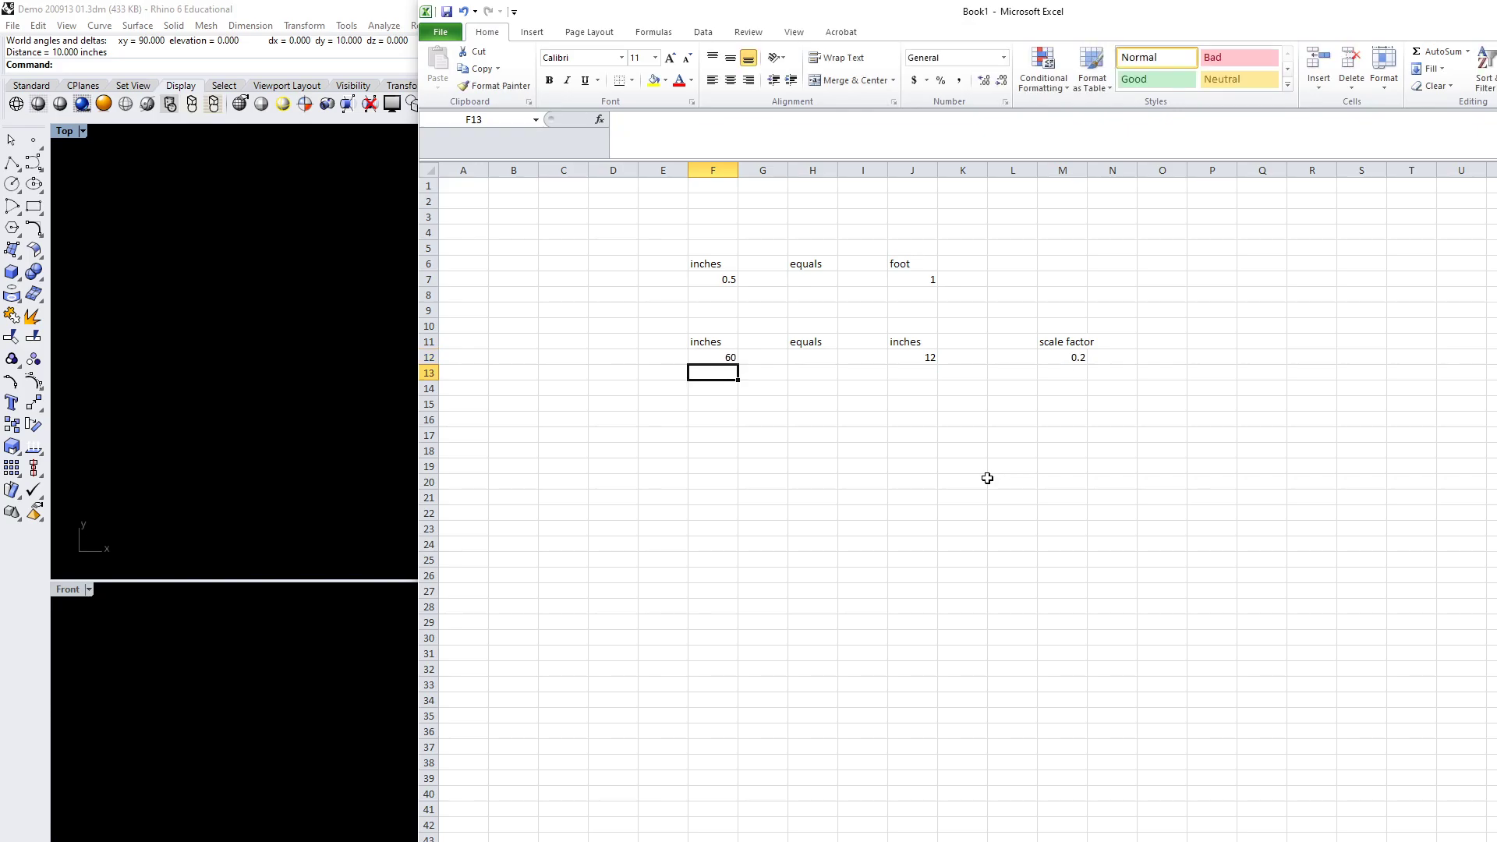
pyautogui.hotkey('ctrl', 'z')
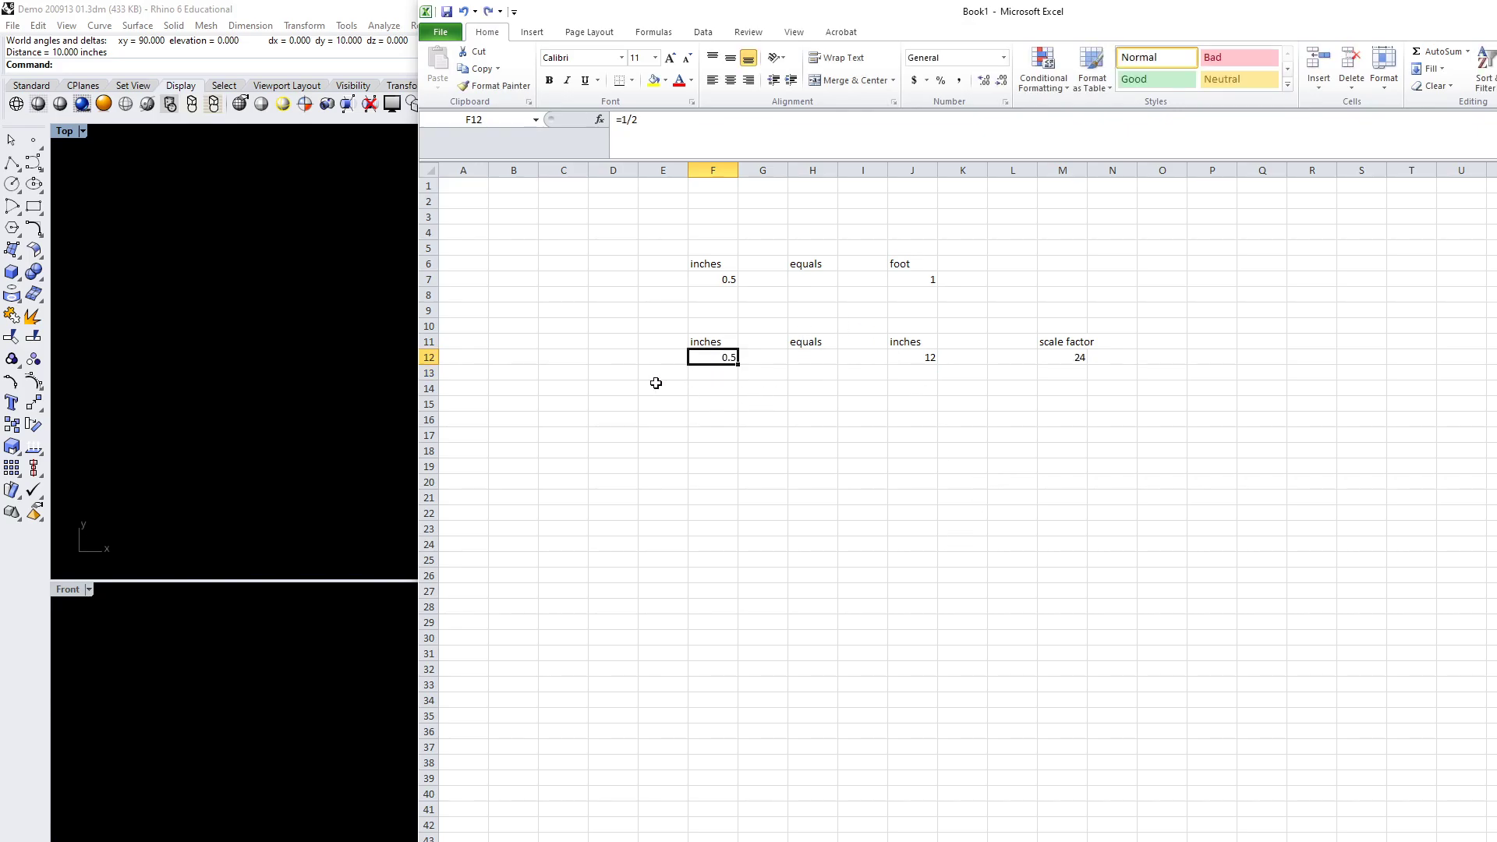
# Switch back to Rhino and set the layer colour to a bright green with hue 153
pyautogui.click(209, 384)
pyautogui.moveTo(685, 401); pyautogui.dragTo(410, 345)
pyautogui.scroll(-6, 511, 359)
pyautogui.scroll(-2, 410, 345)
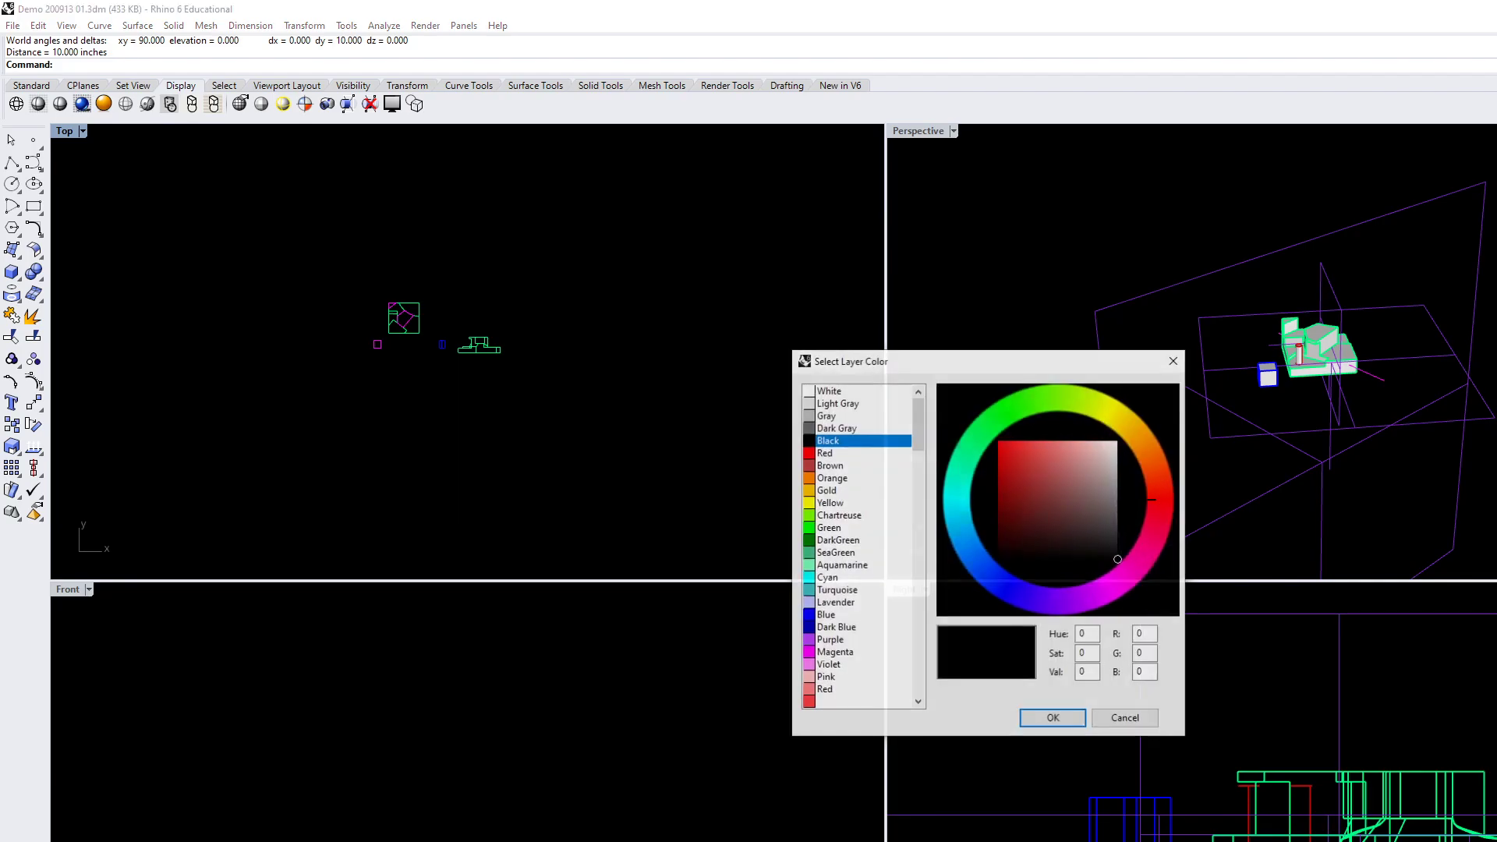
pyautogui.click(973, 459)
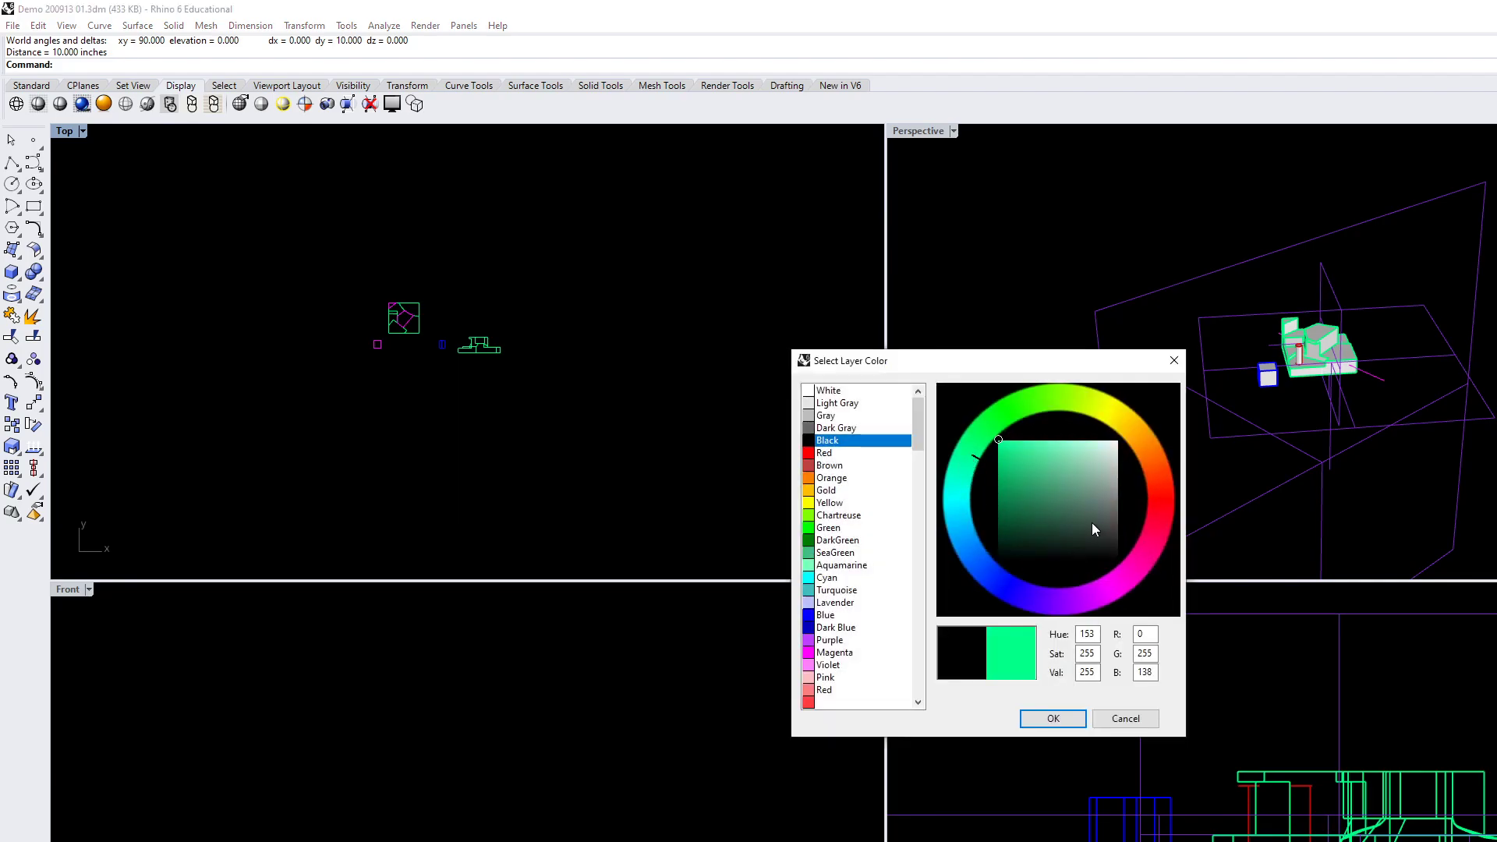
pyautogui.click(1053, 718)
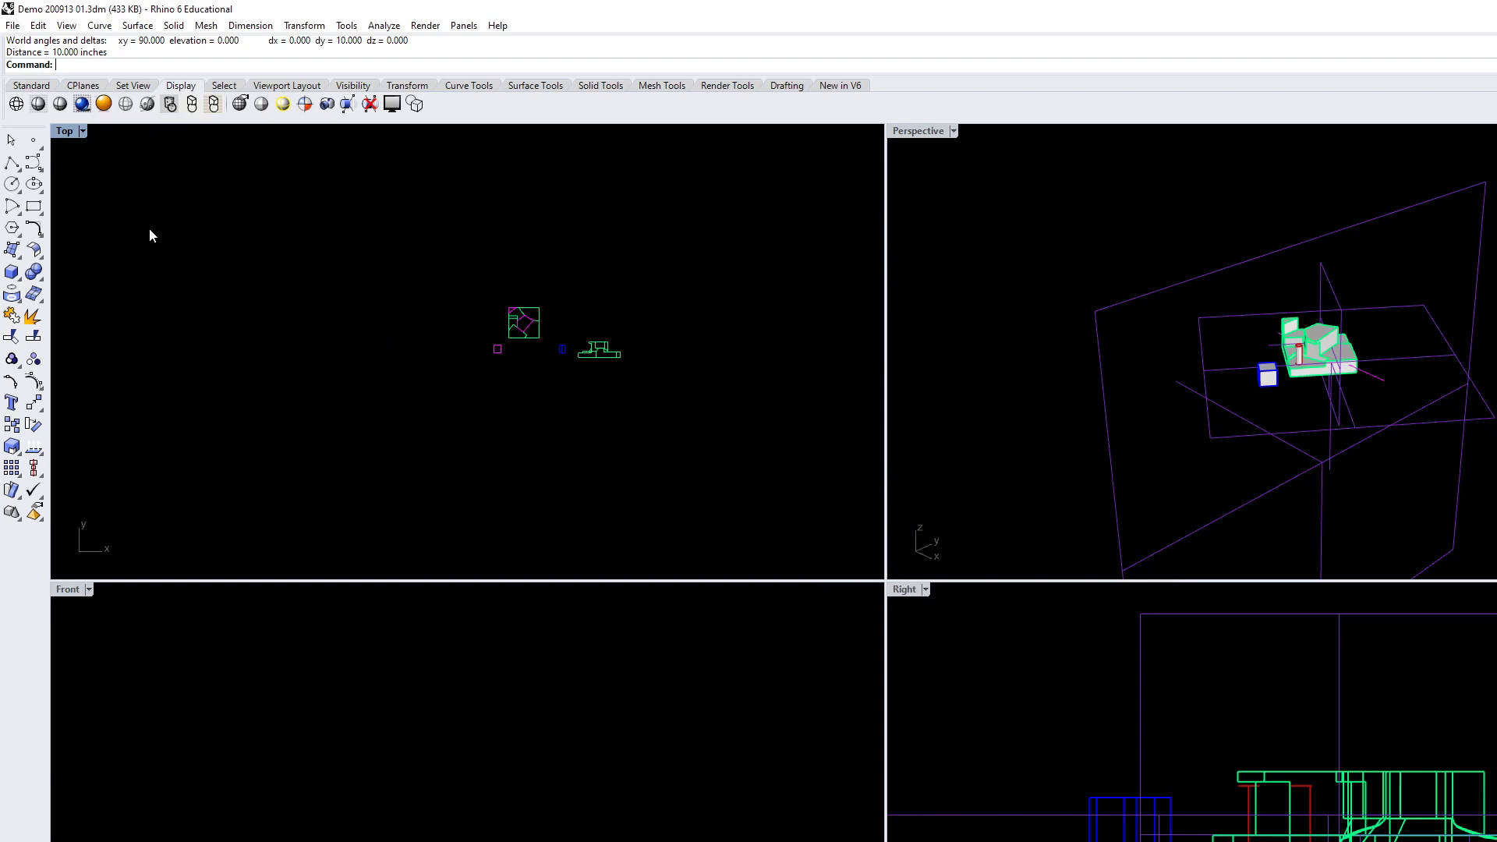
# Draw an 18 by 18 inch rectangle in the Top view below the scaled drawings, using the relative corner r18,18
pyautogui.click(33, 206)
pyautogui.click(477, 446)
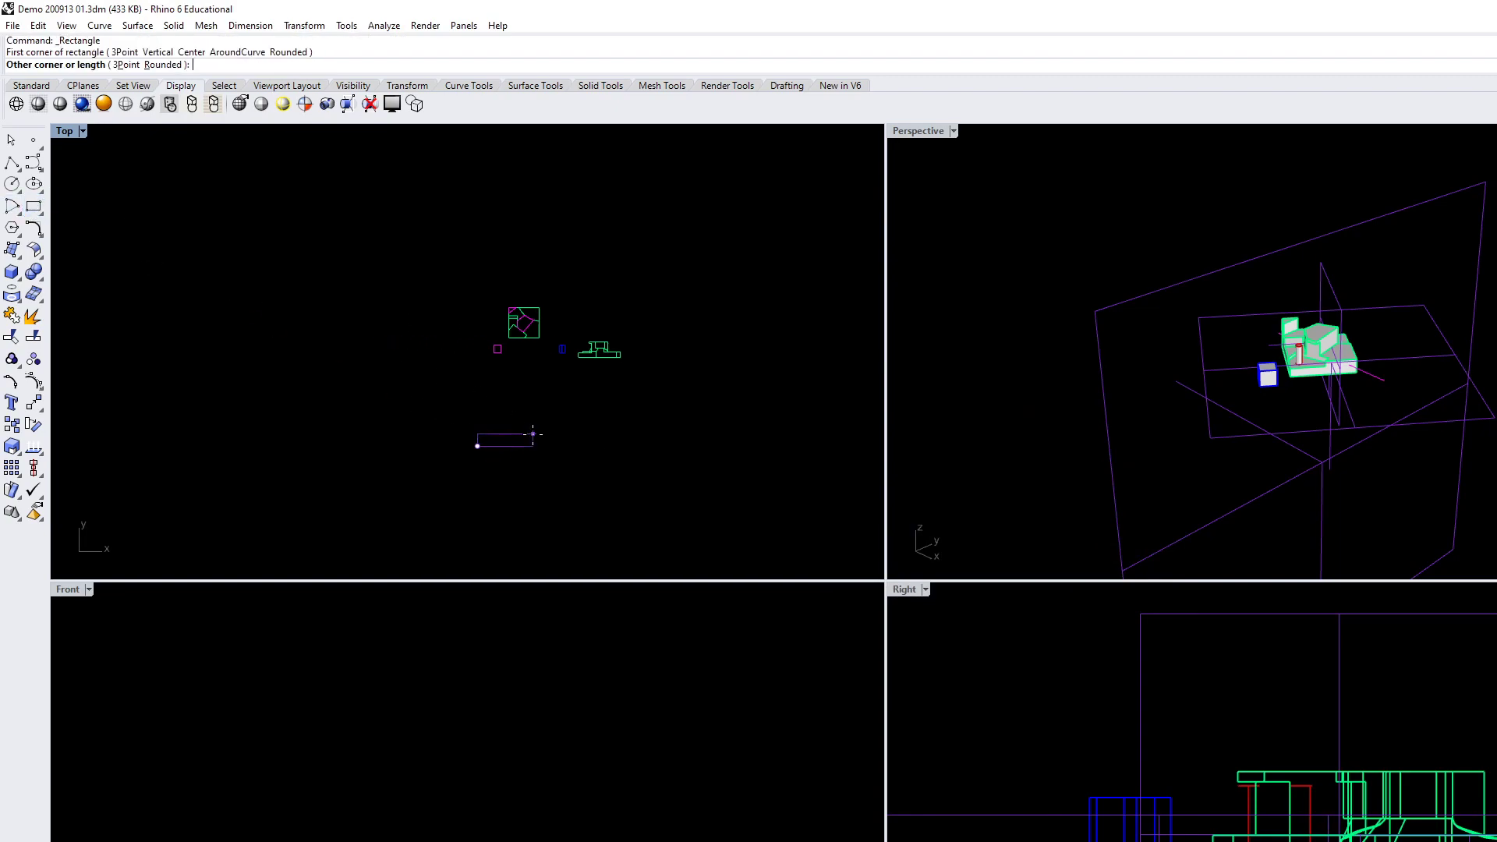
pyautogui.write('r18,18')
pyautogui.press('Return')
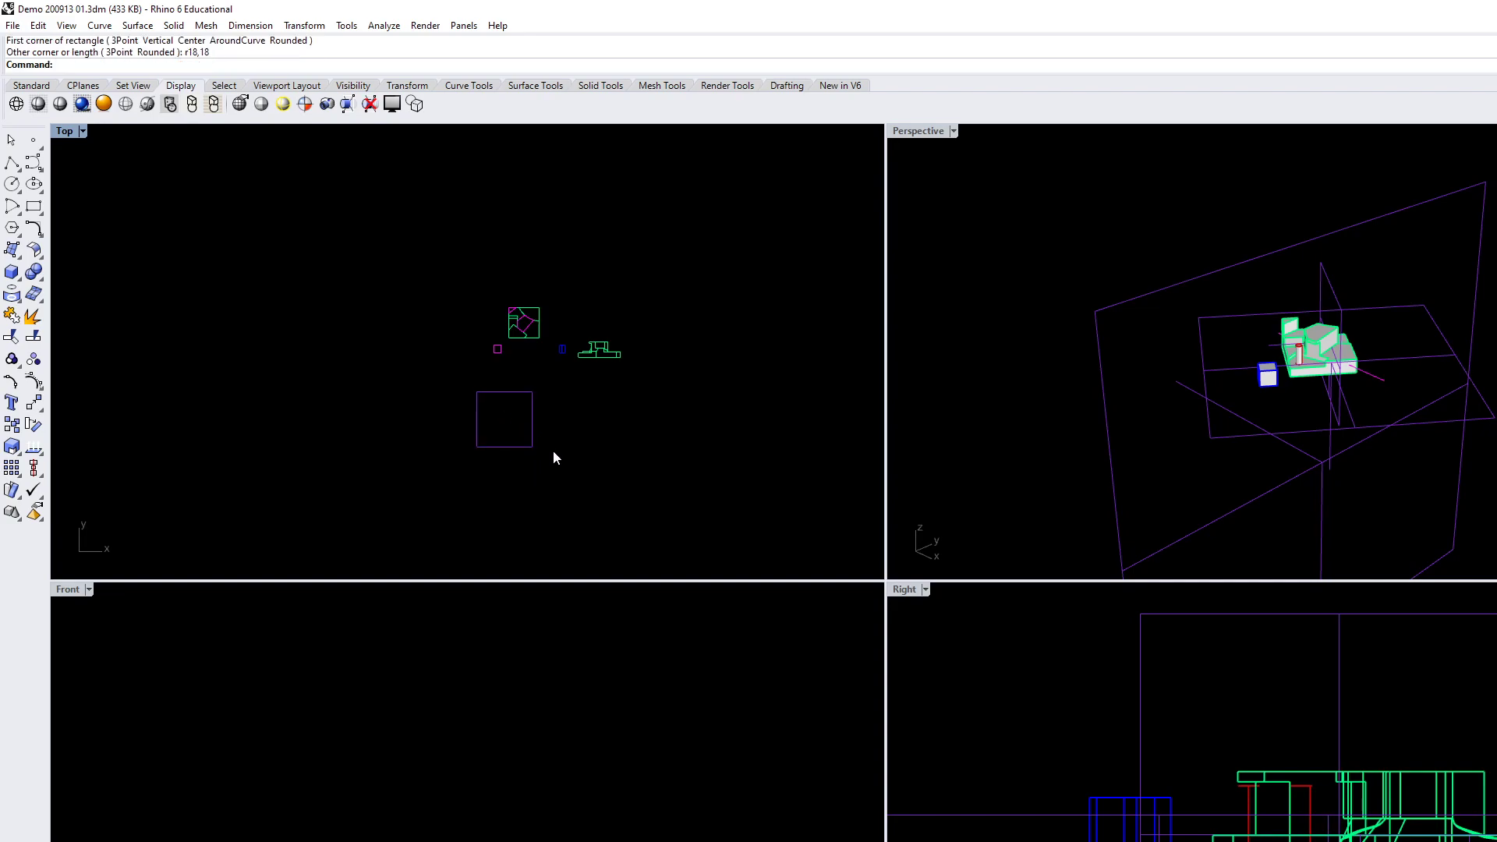
# Move the 18-inch square up and adjust it sideways so it frames the scaled plan and small magenta square
pyautogui.scroll(2, 545, 458)
pyautogui.click(477, 441)
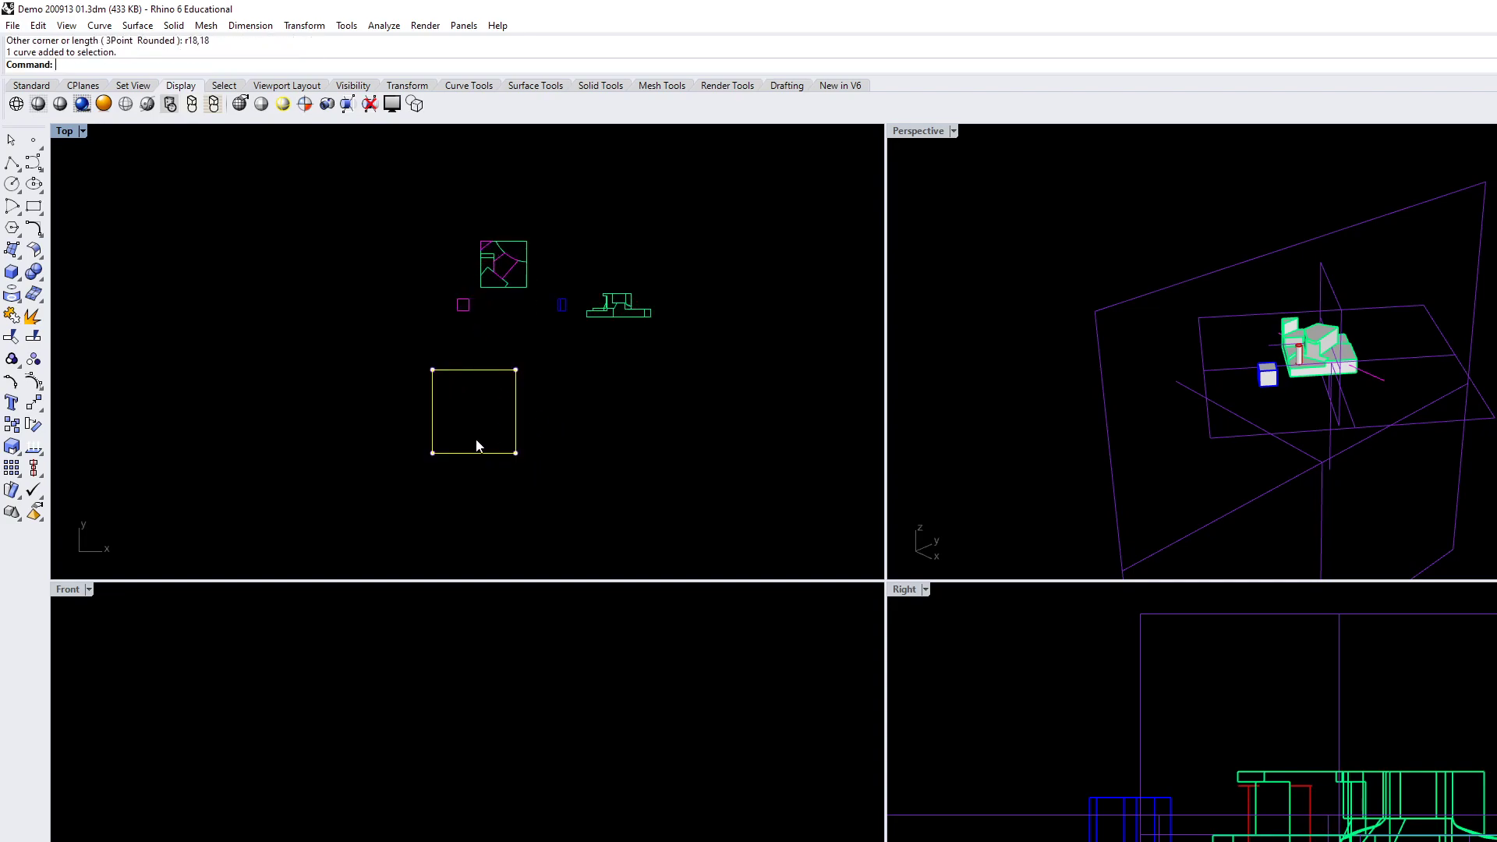
pyautogui.write('move')
pyautogui.press('Return')
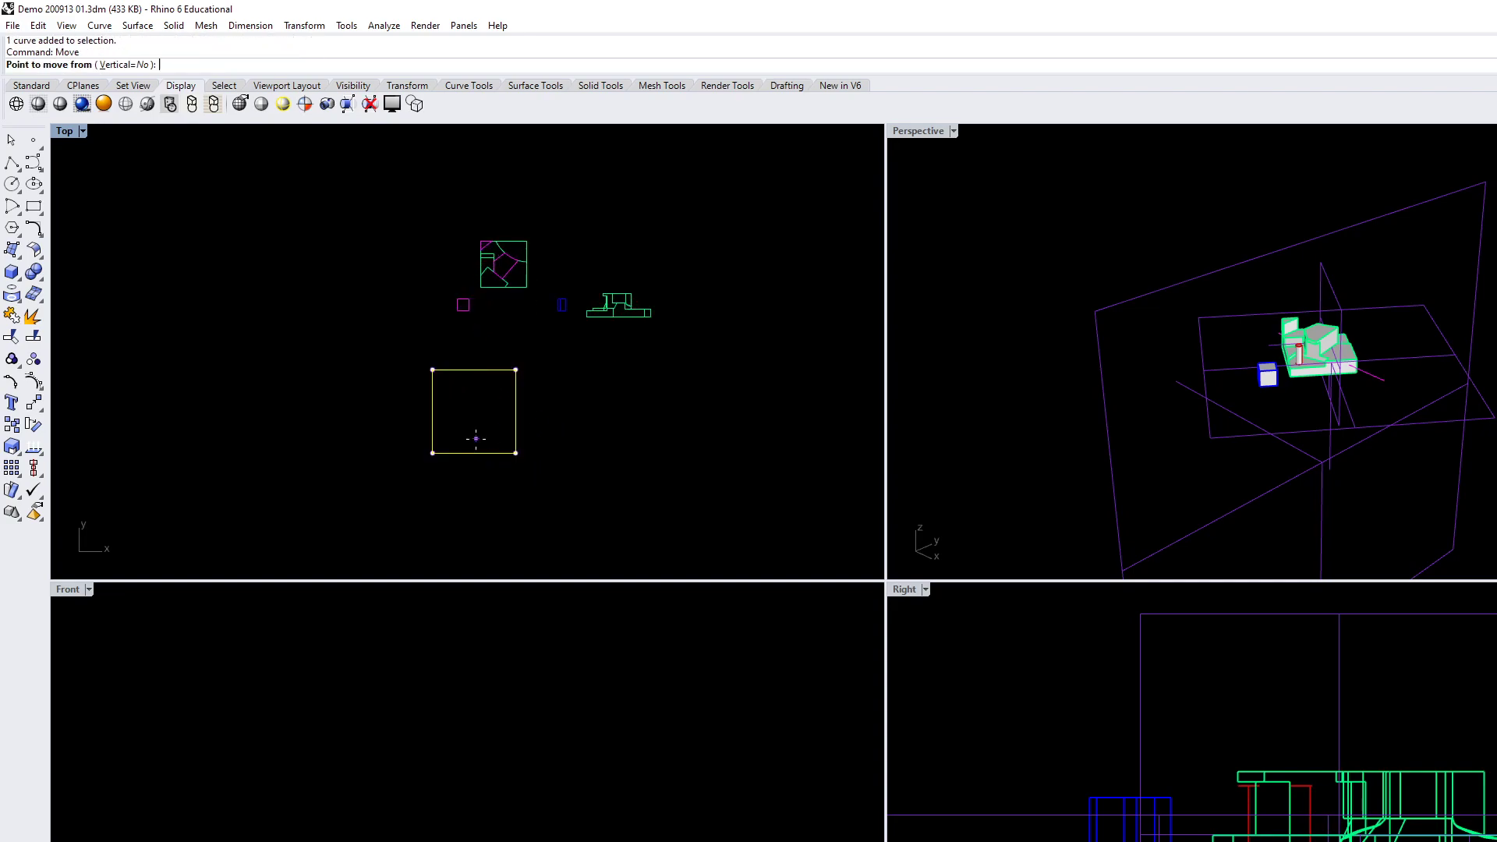
pyautogui.click(371, 452)
pyautogui.click(373, 319)
pyautogui.press('Return')
pyautogui.click(340, 344)
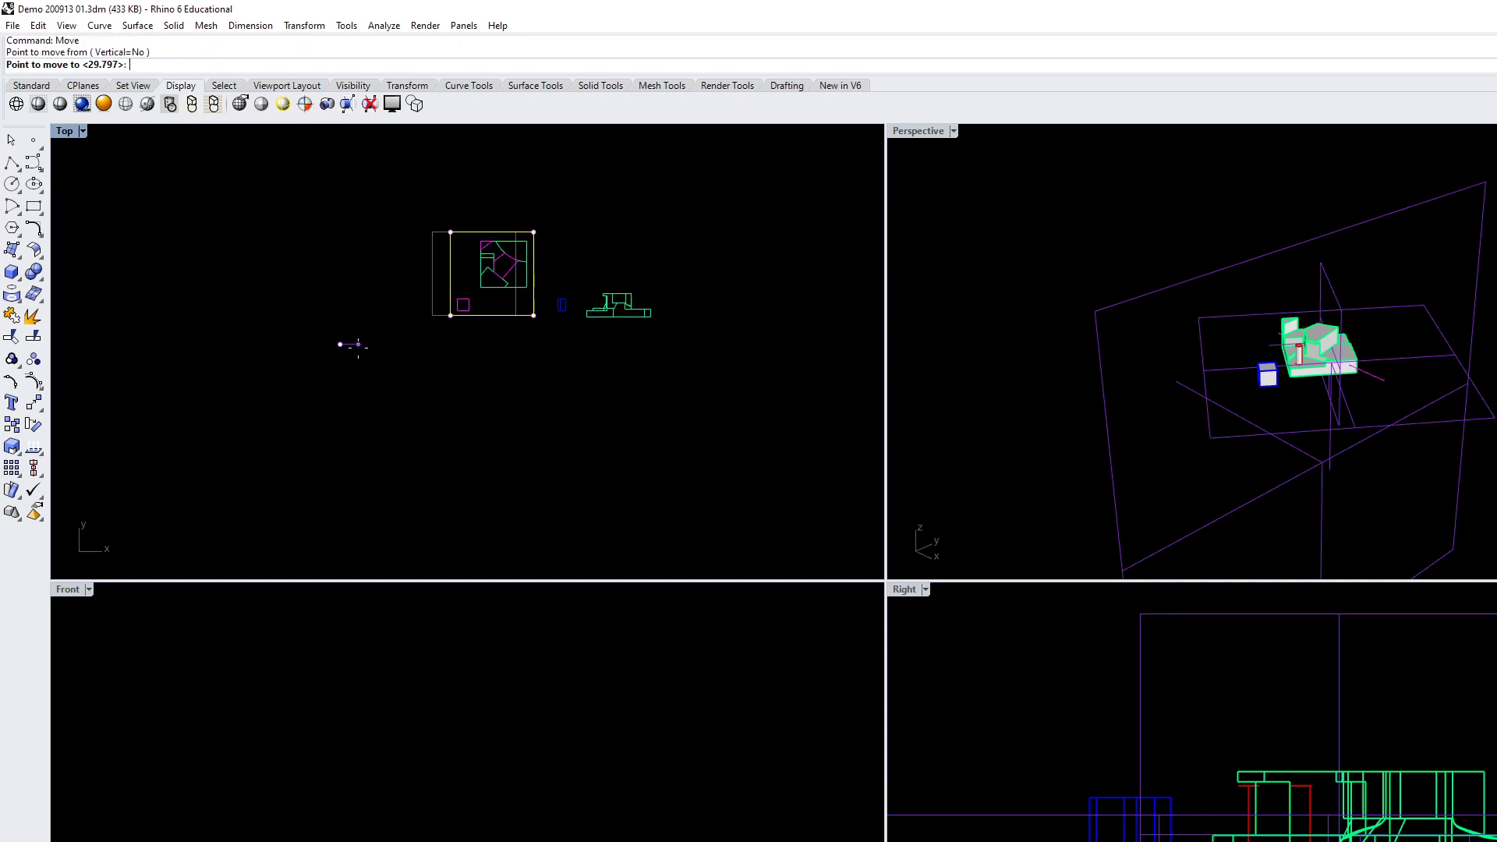
pyautogui.click(358, 343)
# Copy the 18-inch square from its lower-left corner to its lower-right corner, placing the two squares side by side
pyautogui.click(502, 336)
pyautogui.click(495, 315)
pyautogui.scroll(4, 543, 298)
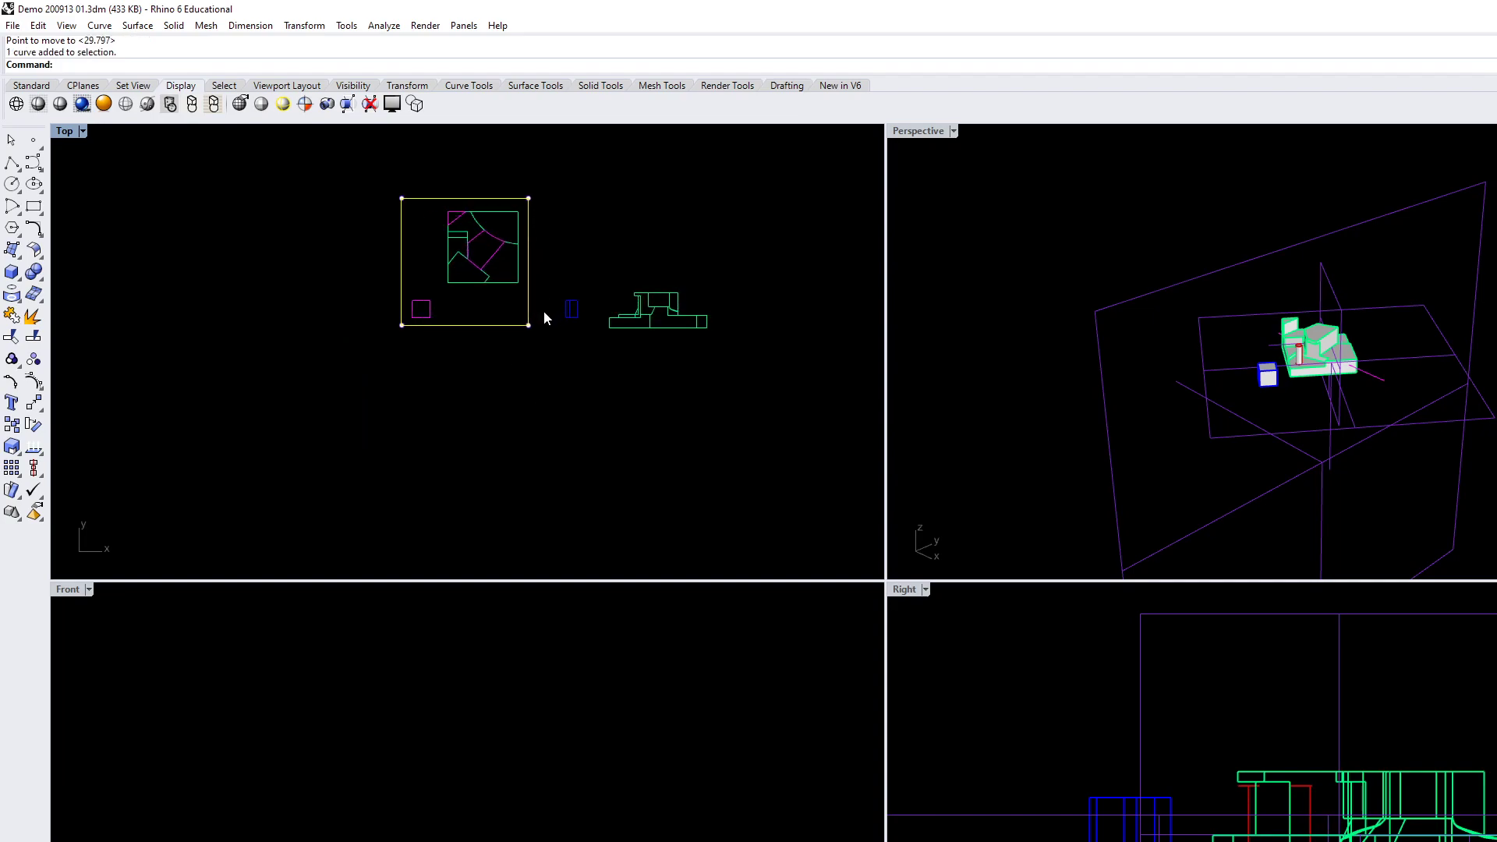
pyautogui.write('copy')
pyautogui.press('Return')
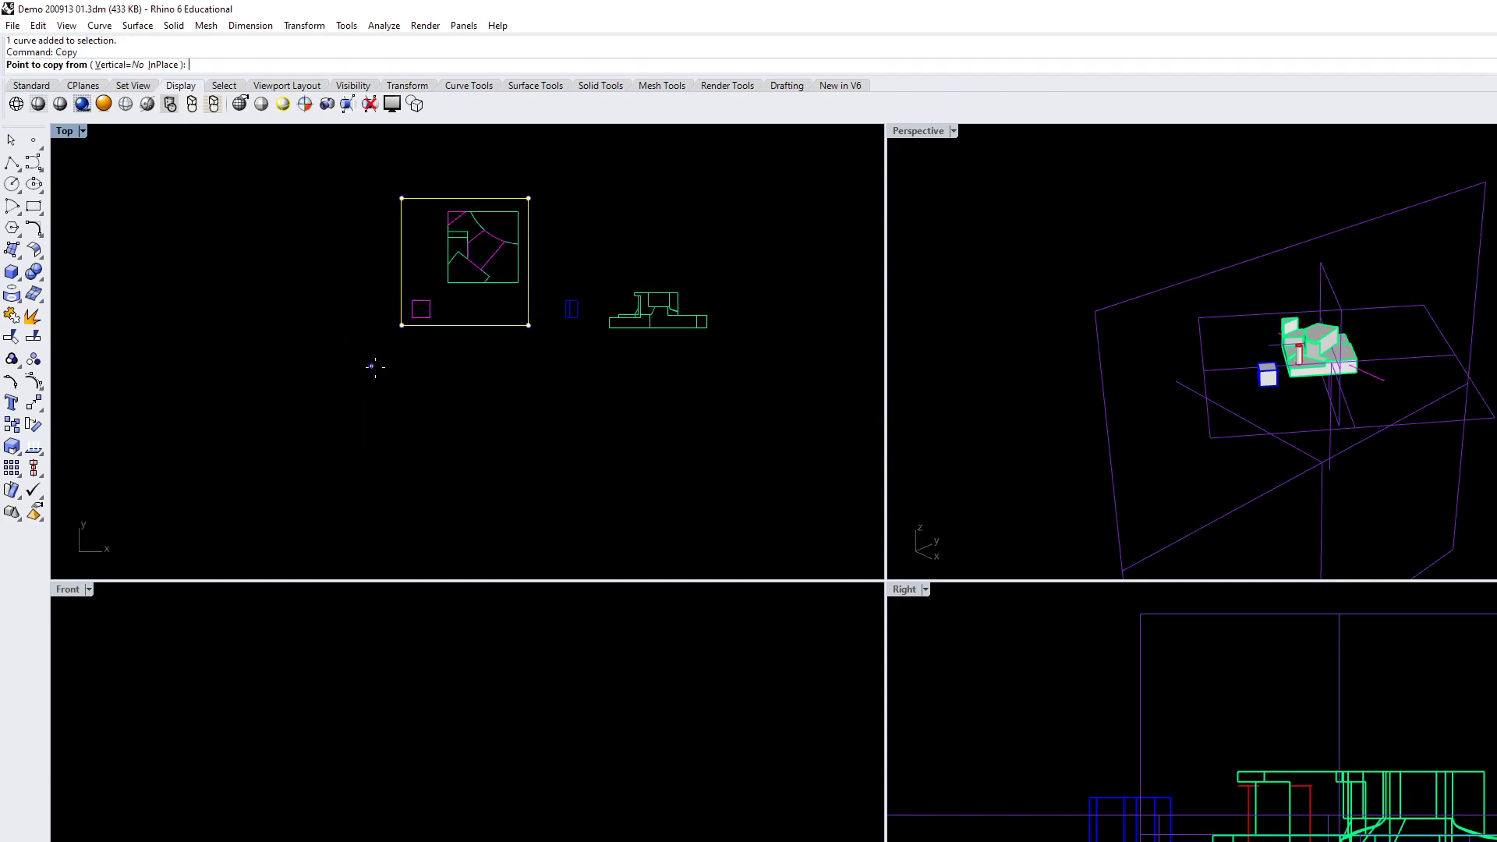
pyautogui.click(394, 326)
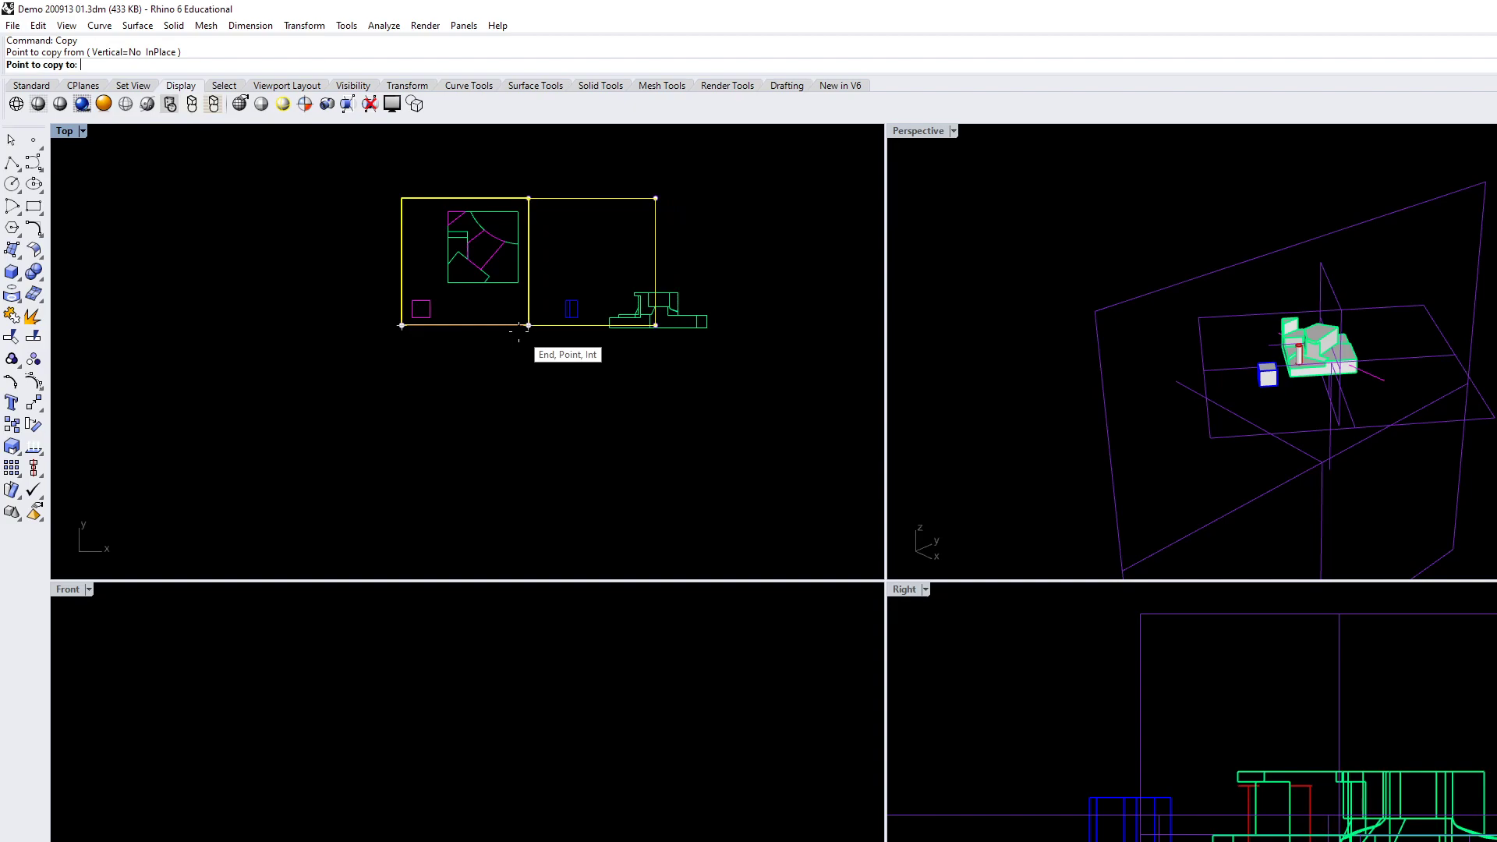
pyautogui.click(529, 326)
pyautogui.press('Return')
# Try copying the elevation and small blue rectangle toward the left, and undo the copy
pyautogui.moveTo(627, 333); pyautogui.dragTo(769, 378)
pyautogui.scroll(6, 632, 317)
pyautogui.press('Return')
pyautogui.click(723, 423)
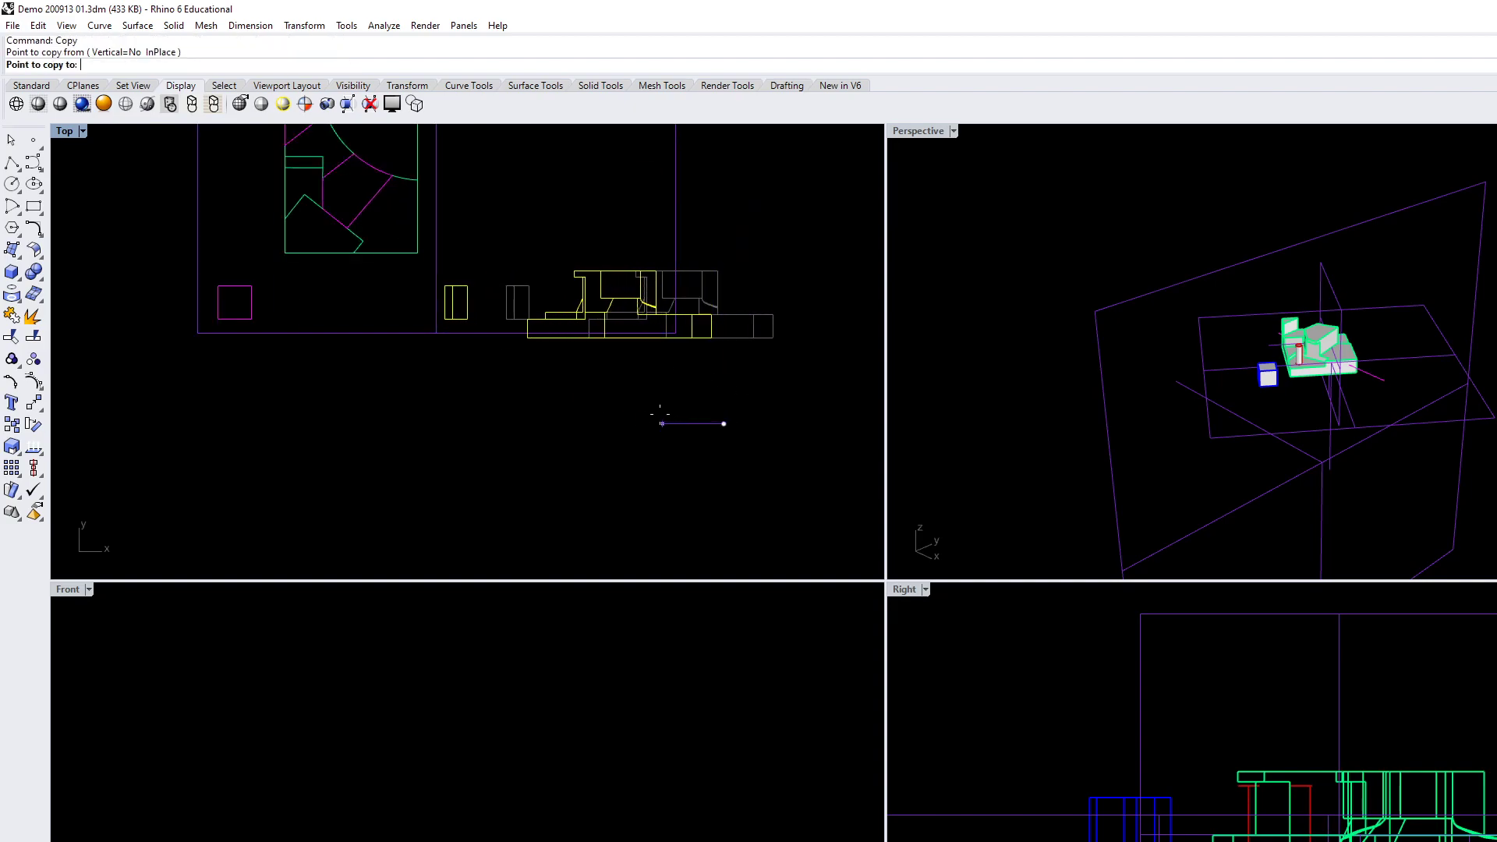
pyautogui.click(612, 424)
pyautogui.press('Return')
pyautogui.hotkey('ctrl', 'z')
# Move the elevation curves and small blue rectangle straight up about 5.6 inches
pyautogui.hotkey('ctrl', 'a')
pyautogui.scroll(-4, 499, 428)
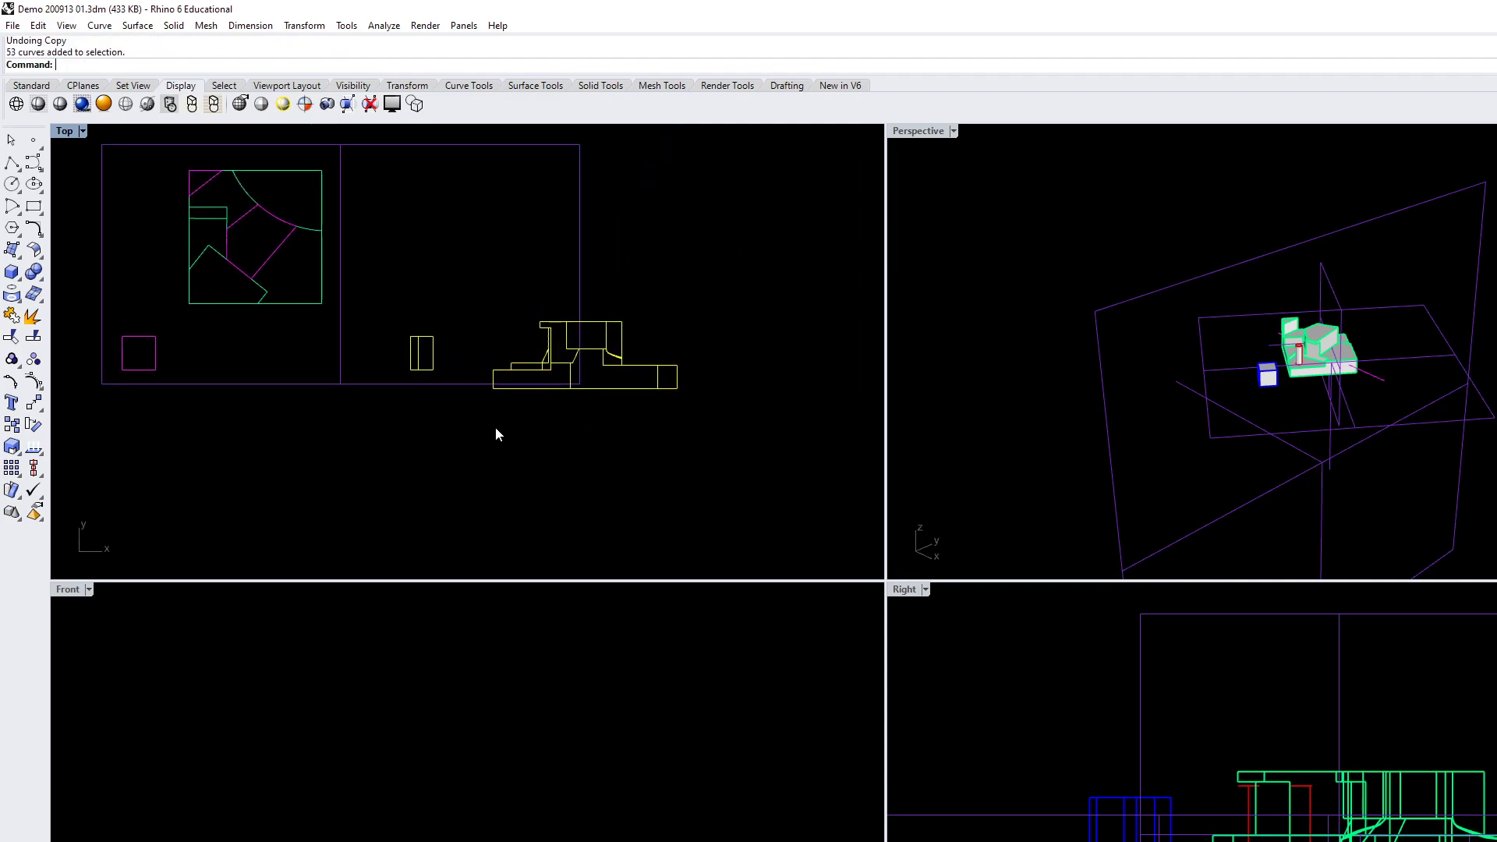
pyautogui.write('move')
pyautogui.press('Return')
pyautogui.click(686, 437)
pyautogui.click(686, 401)
pyautogui.press('Escape')
# Move the copied 18-inch square 9 inches to the right so it frames the elevation
pyautogui.click(498, 404)
pyautogui.write('move')
pyautogui.press('Return')
pyautogui.click(415, 403)
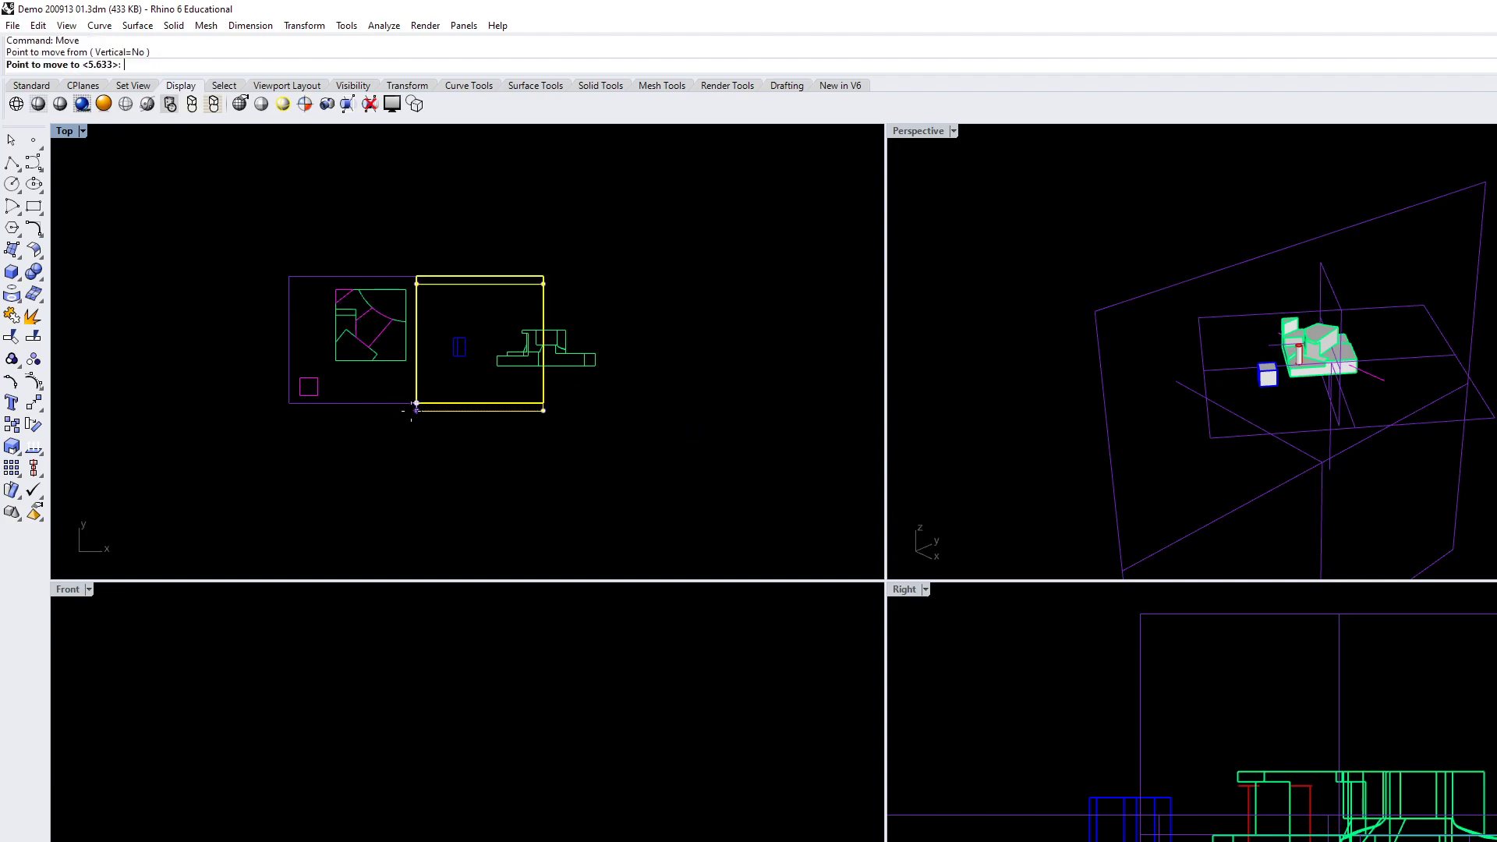
pyautogui.click(481, 403)
pyautogui.scroll(5, 452, 363)
pyautogui.scroll(-5, 459, 330)
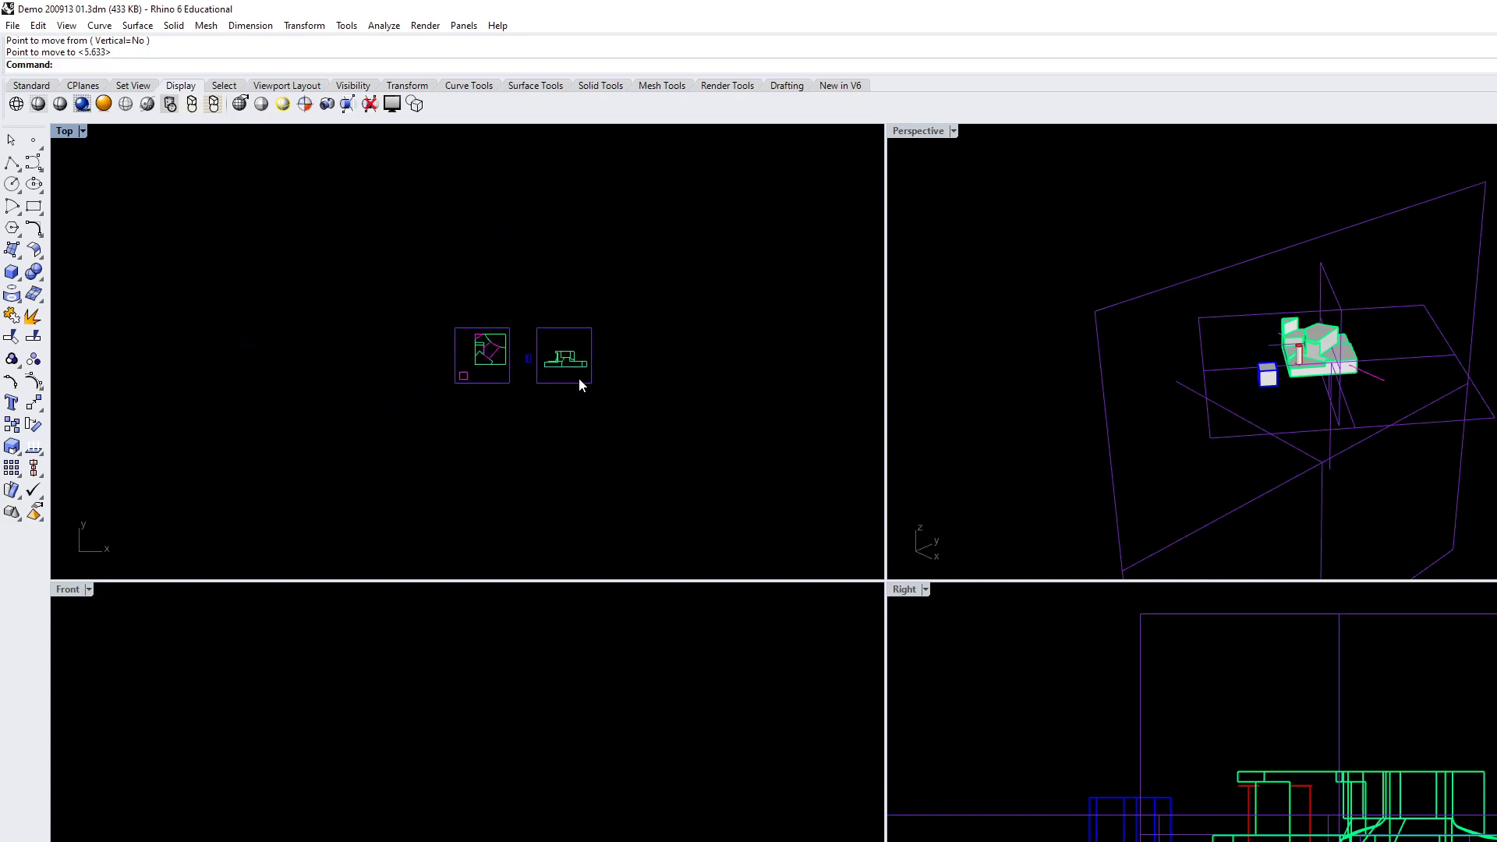
# Examine the size and position of the scaled drawings relative to the full-size plans in the Top view
pyautogui.moveTo(486, 357); pyautogui.dragTo(619, 324)
pyautogui.scroll(-6, 619, 325)
pyautogui.moveTo(520, 380); pyautogui.dragTo(640, 336)
pyautogui.scroll(-3, 641, 337)
pyautogui.moveTo(508, 378); pyautogui.dragTo(669, 265)
pyautogui.scroll(-6, 669, 264)
pyautogui.moveTo(481, 413)
pyautogui.mouseDown()
pyautogui.moveTo(645, 331)
pyautogui.moveTo(511, 308)
pyautogui.mouseUp()
pyautogui.scroll(-6, 645, 330)
pyautogui.scroll(8, 561, 351)
pyautogui.scroll(4, 538, 335)
pyautogui.moveTo(563, 361); pyautogui.dragTo(372, 363)
pyautogui.scroll(-3, 372, 363)
pyautogui.scroll(-3, 680, 450)
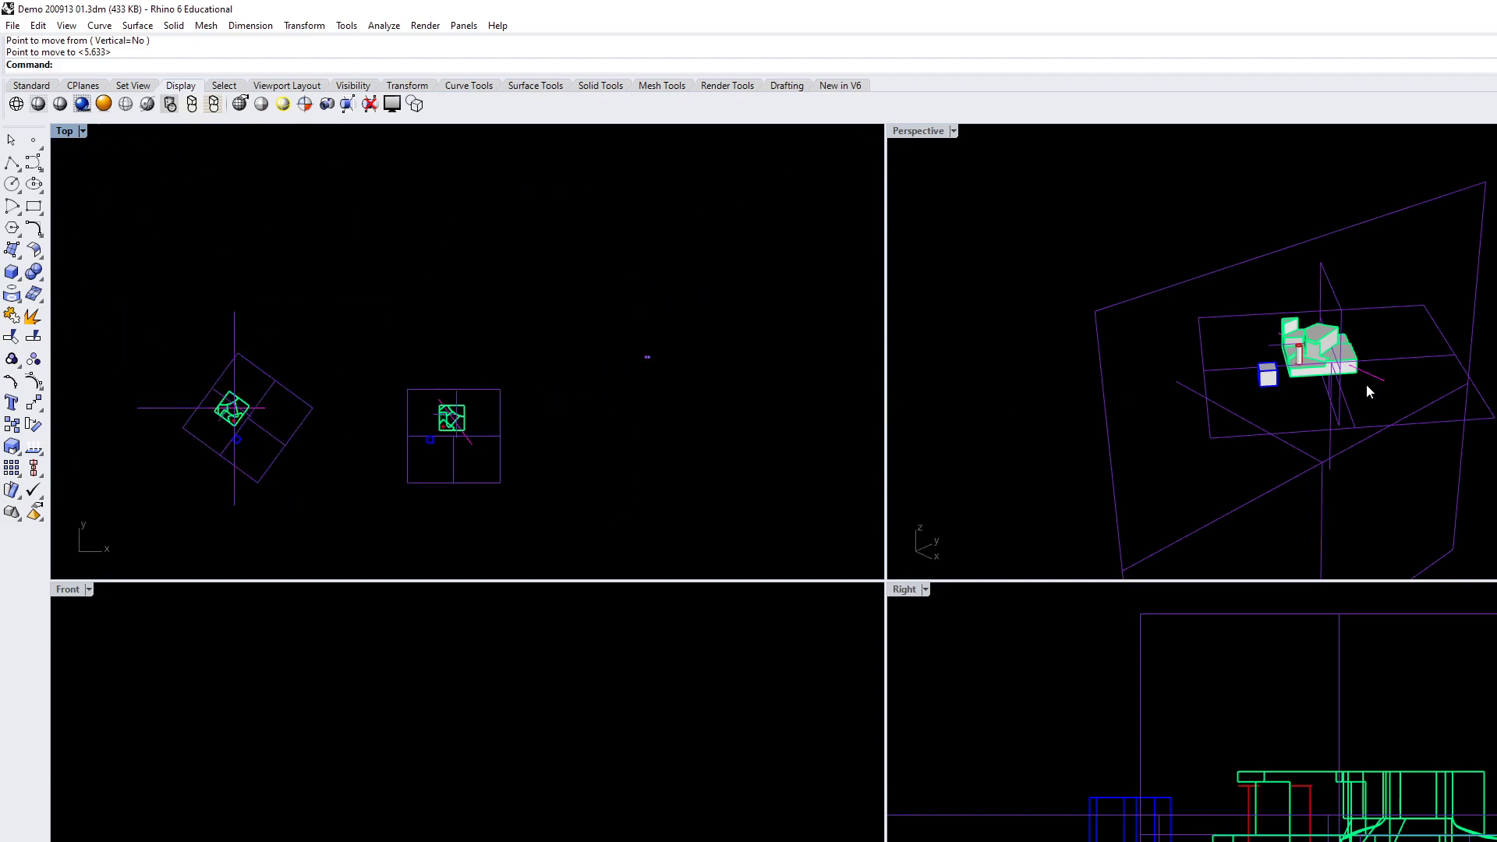
pyautogui.scroll(3, 574, 445)
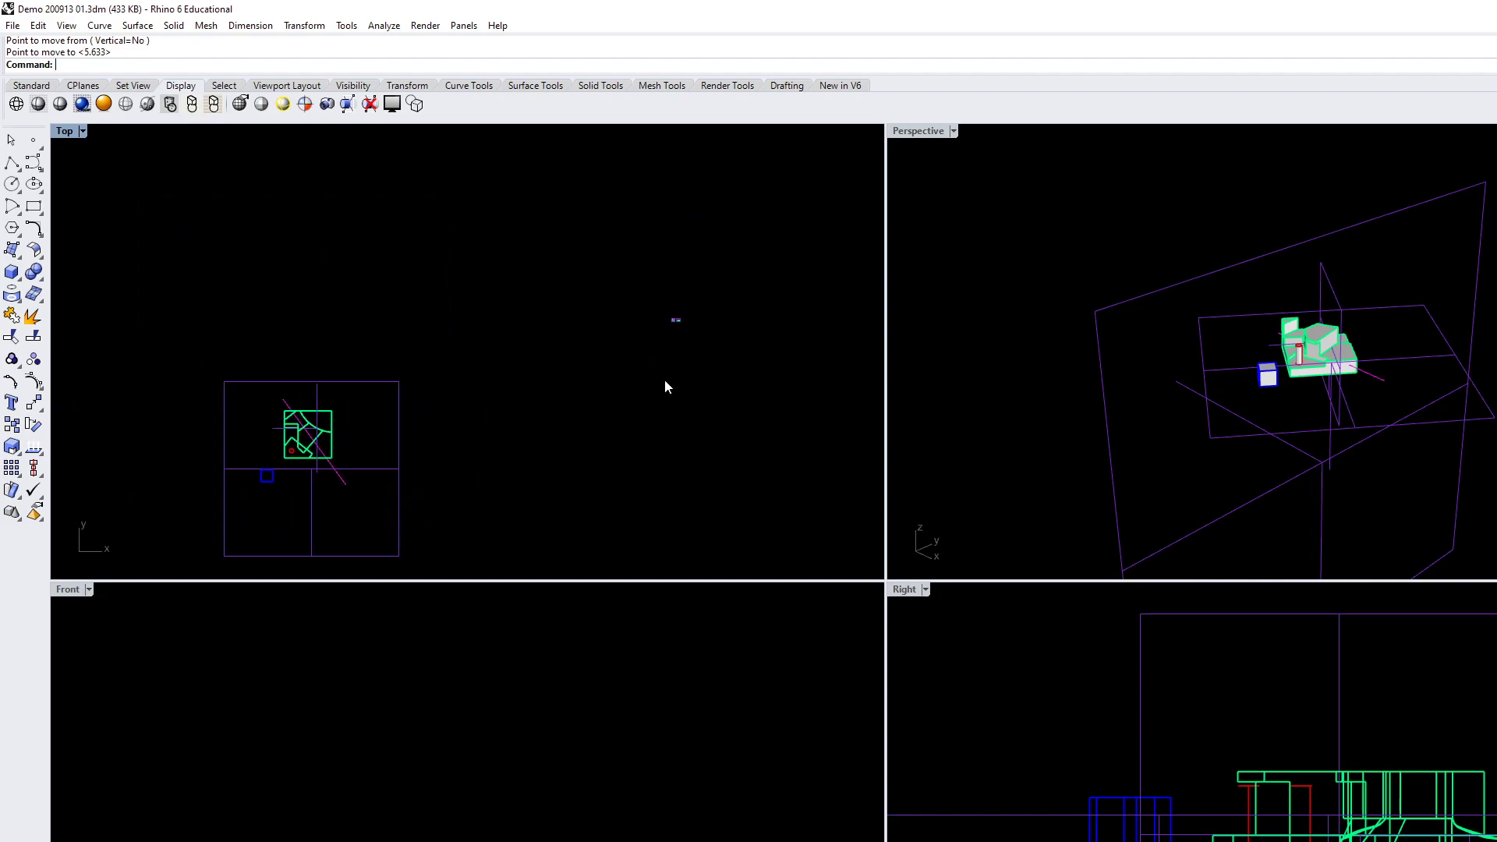
pyautogui.scroll(10, 284, 440)
pyautogui.scroll(-6, 391, 414)
pyautogui.moveTo(696, 334); pyautogui.dragTo(408, 384)
pyautogui.scroll(2, 619, 249)
pyautogui.scroll(5, 647, 271)
# Move all scaled drawings and squares from the left square's lower-left corner to the full-size green plan's lower-left corner
pyautogui.moveTo(557, 212); pyautogui.dragTo(783, 336)
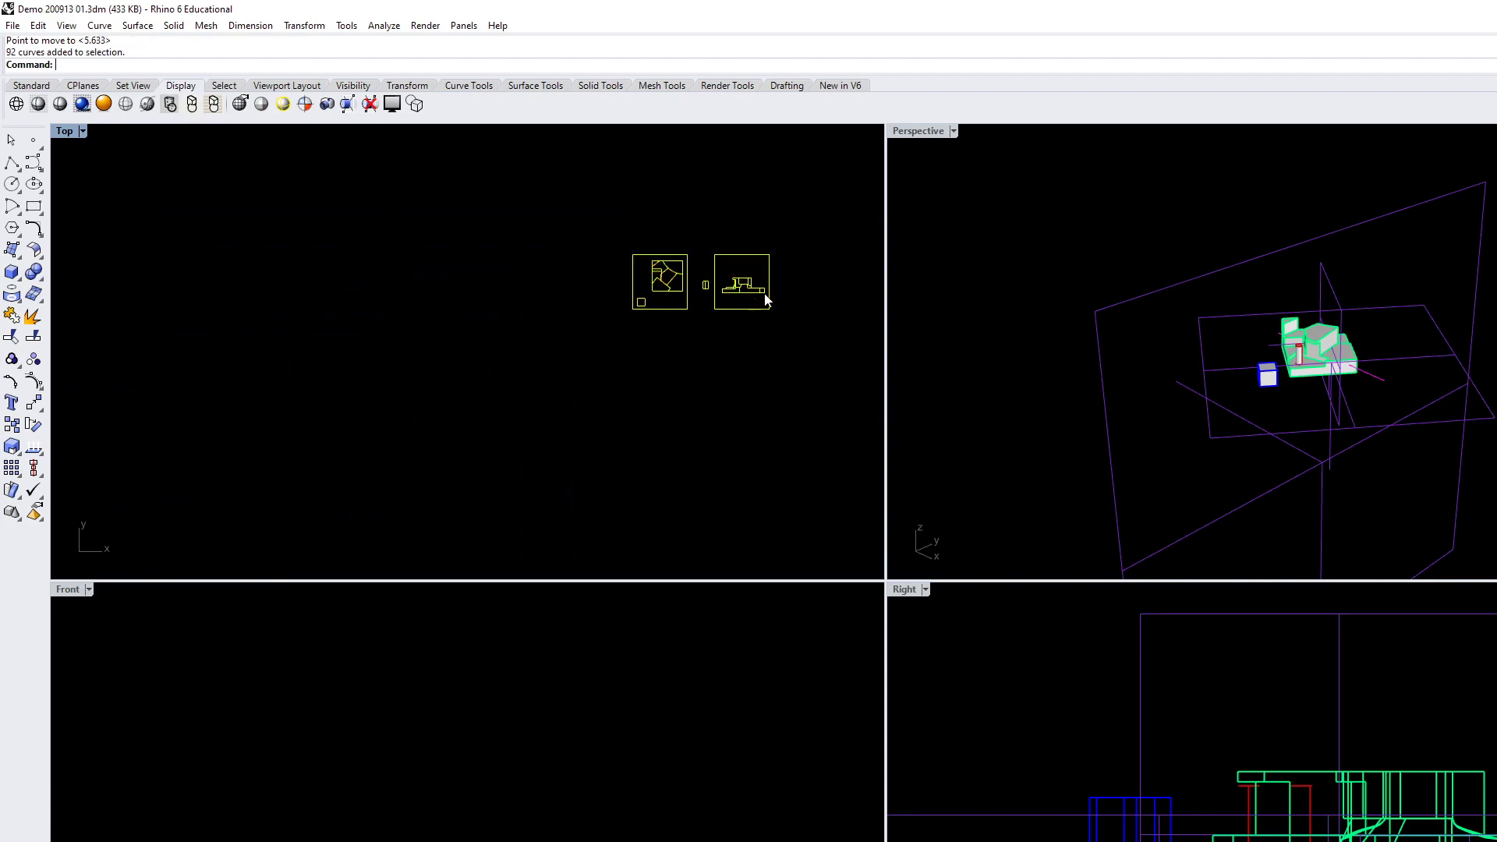
pyautogui.press('Return')
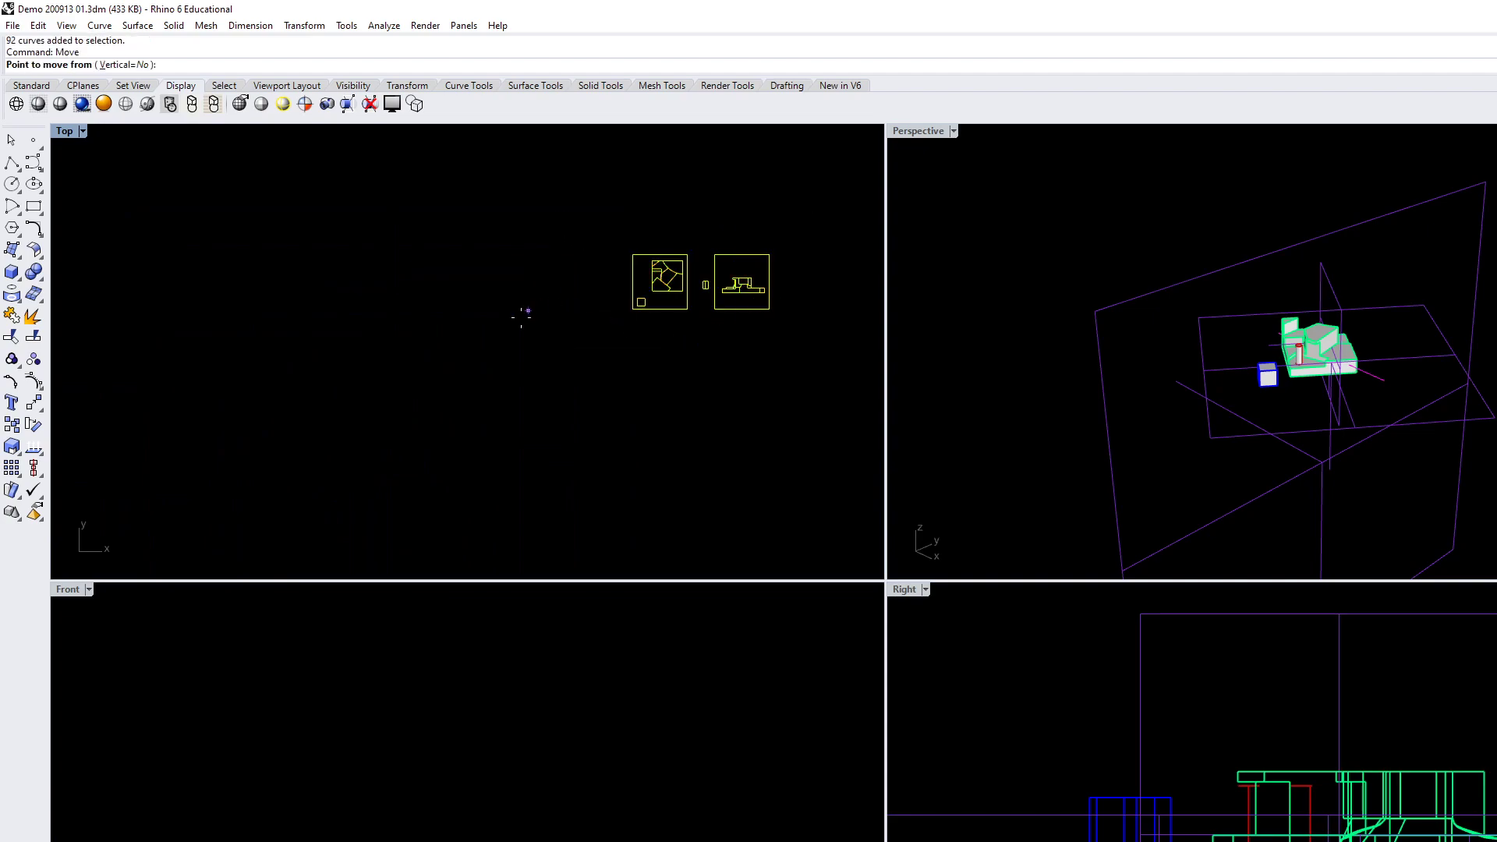
pyautogui.click(632, 309)
pyautogui.scroll(-4, 670, 359)
pyautogui.scroll(8, 506, 484)
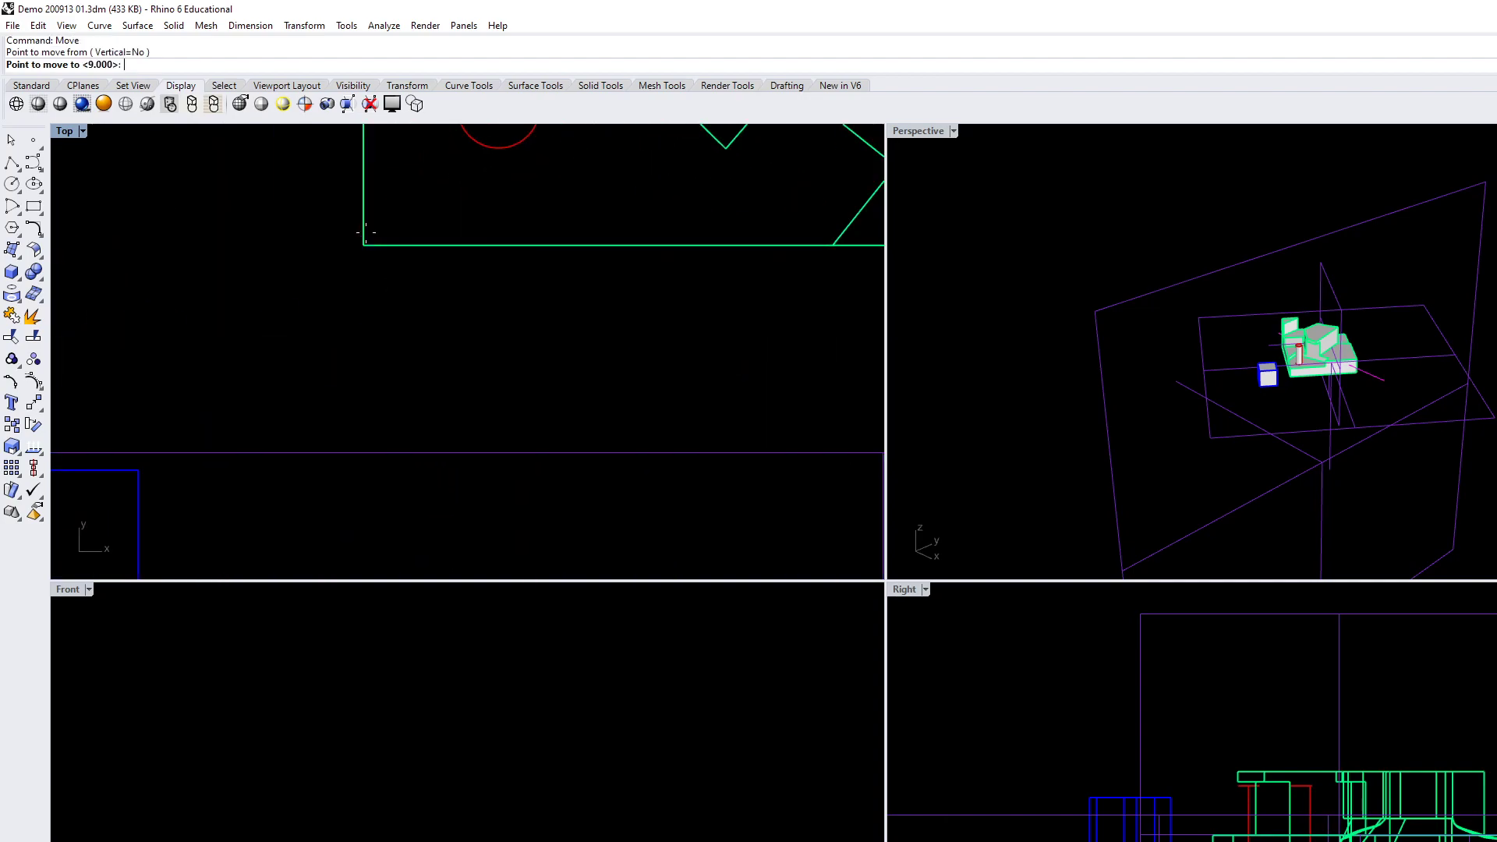
pyautogui.click(363, 246)
pyautogui.scroll(1, 482, 367)
pyautogui.scroll(-6, 482, 362)
pyautogui.moveTo(455, 361); pyautogui.dragTo(531, 381)
pyautogui.press('Escape')
# Save the Rhino file with the scaled drawings in their new position
pyautogui.scroll(8, 536, 312)
pyautogui.scroll(2, 480, 326)
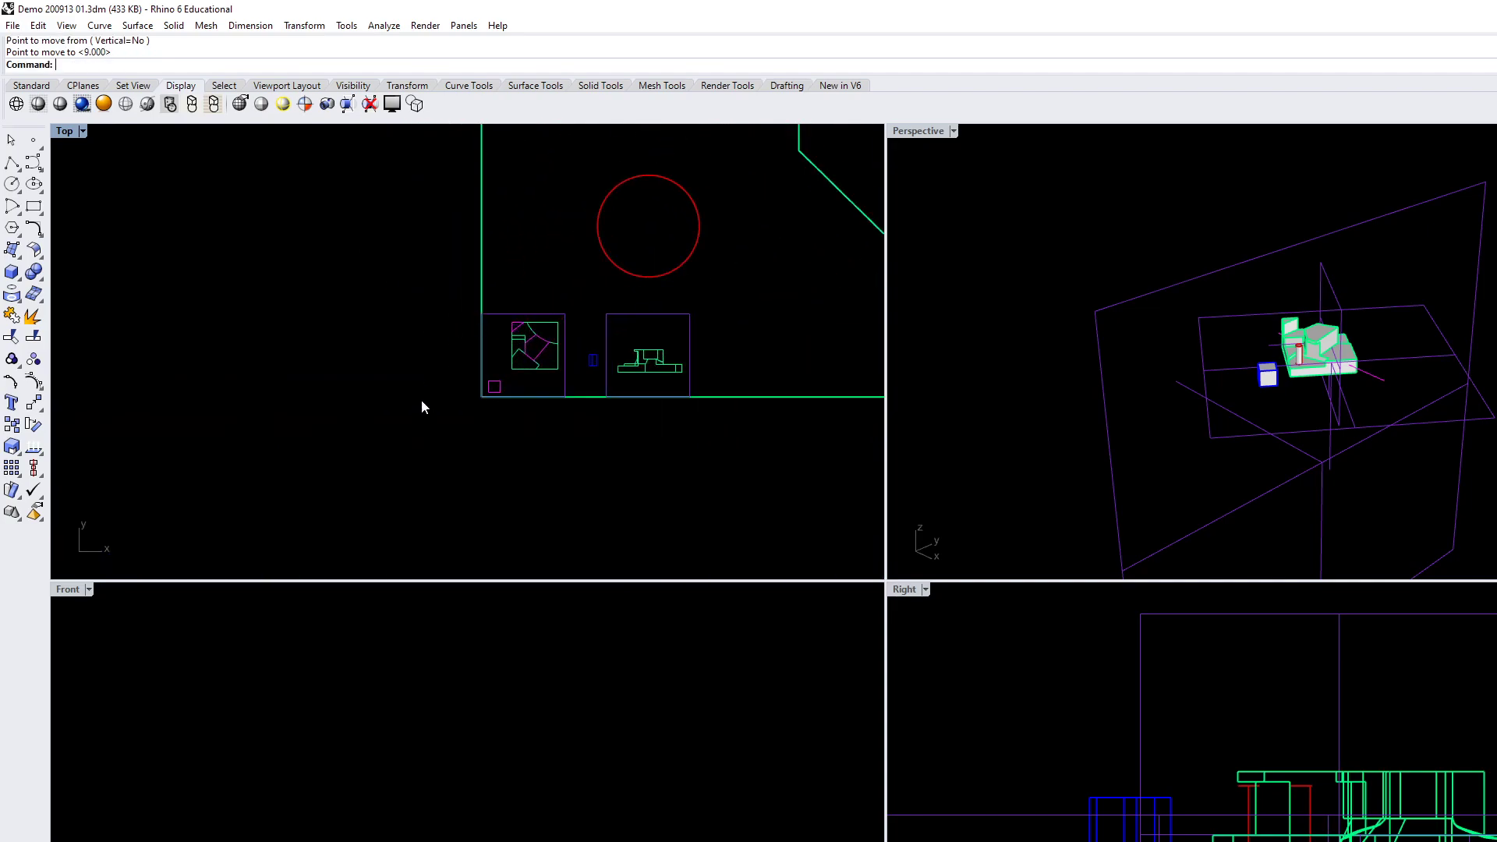
pyautogui.scroll(-3, 428, 434)
pyautogui.hotkey('ctrl', 's')
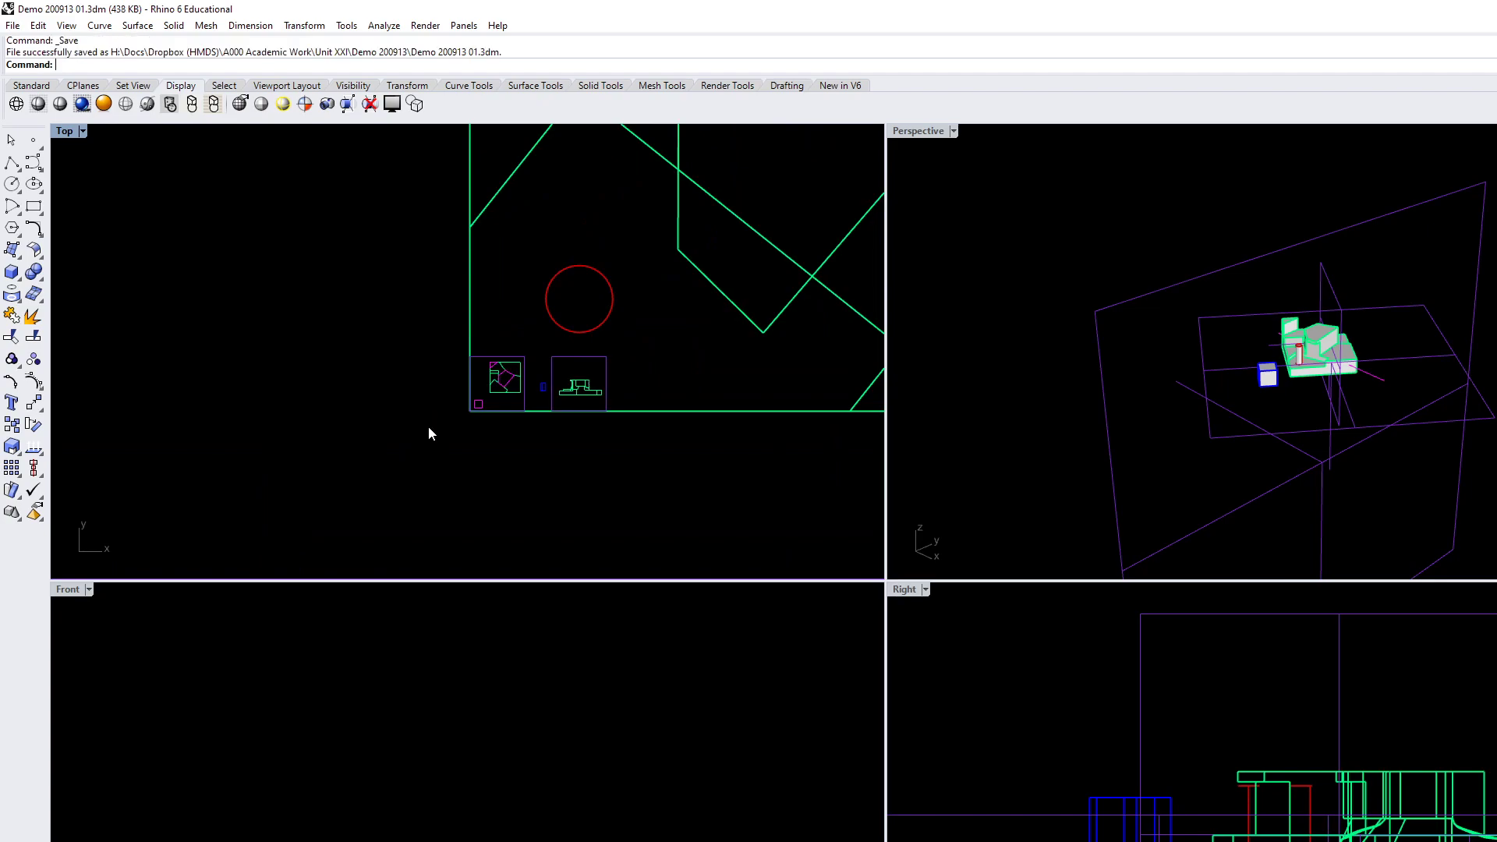
# Select the scaled drawings together with their 18-inch squares and start the Export command
pyautogui.scroll(2, 535, 389)
pyautogui.scroll(3, 506, 373)
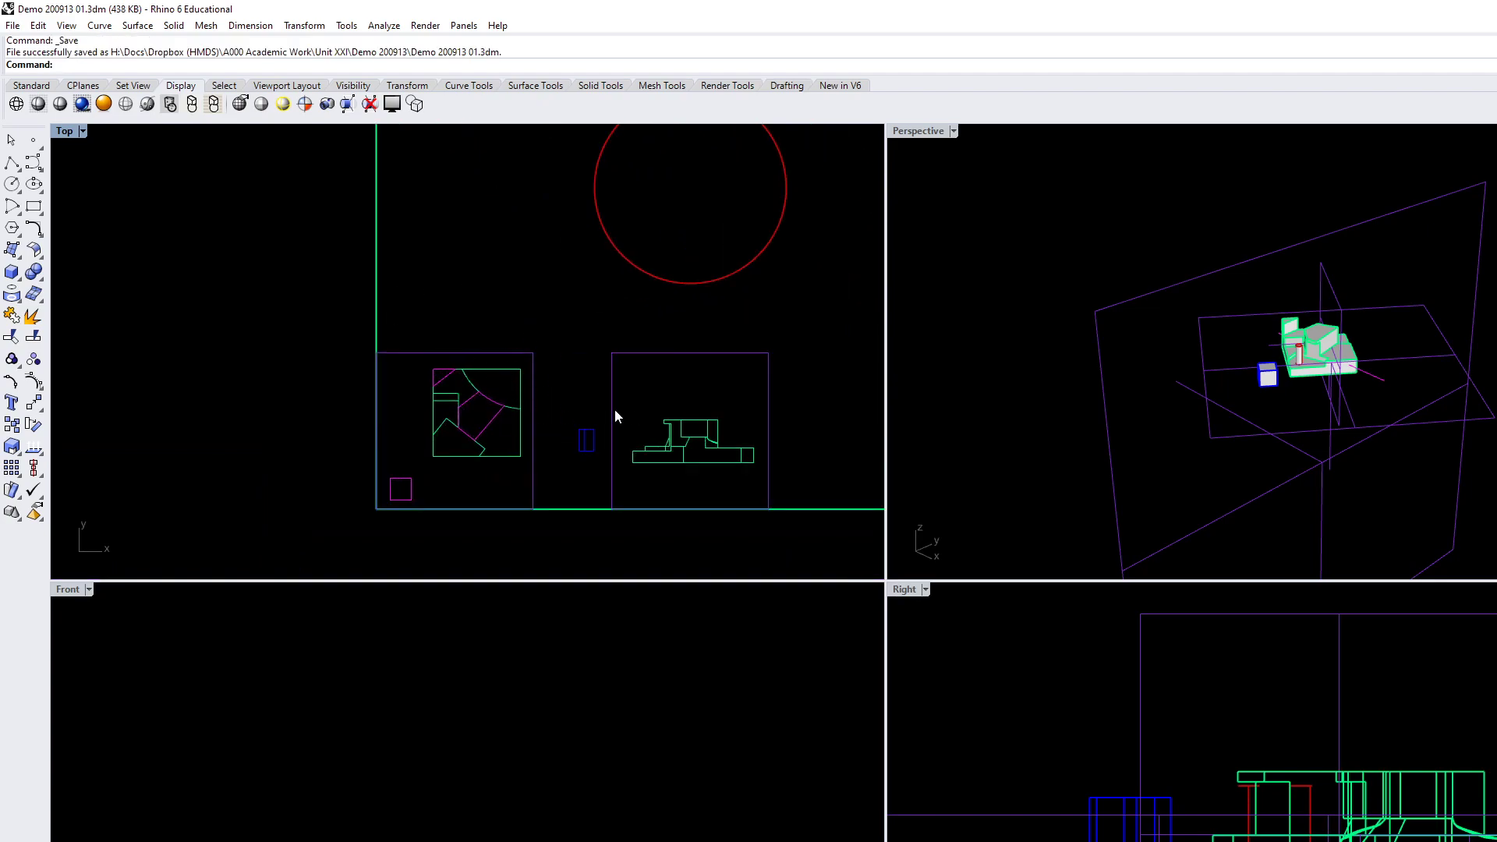
pyautogui.scroll(-5, 543, 384)
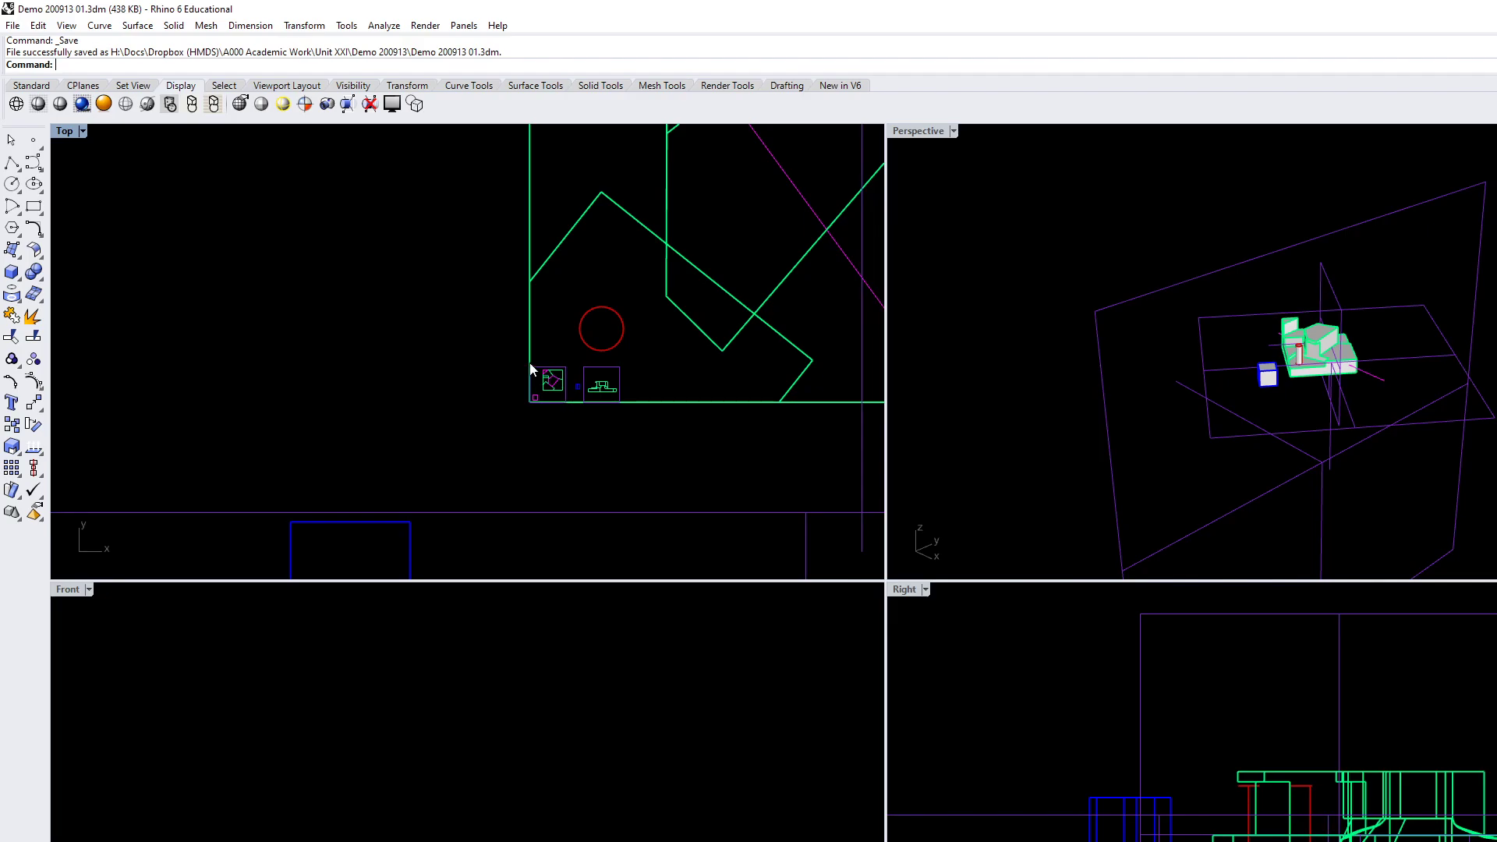
pyautogui.scroll(3, 559, 392)
pyautogui.moveTo(507, 343); pyautogui.dragTo(678, 446)
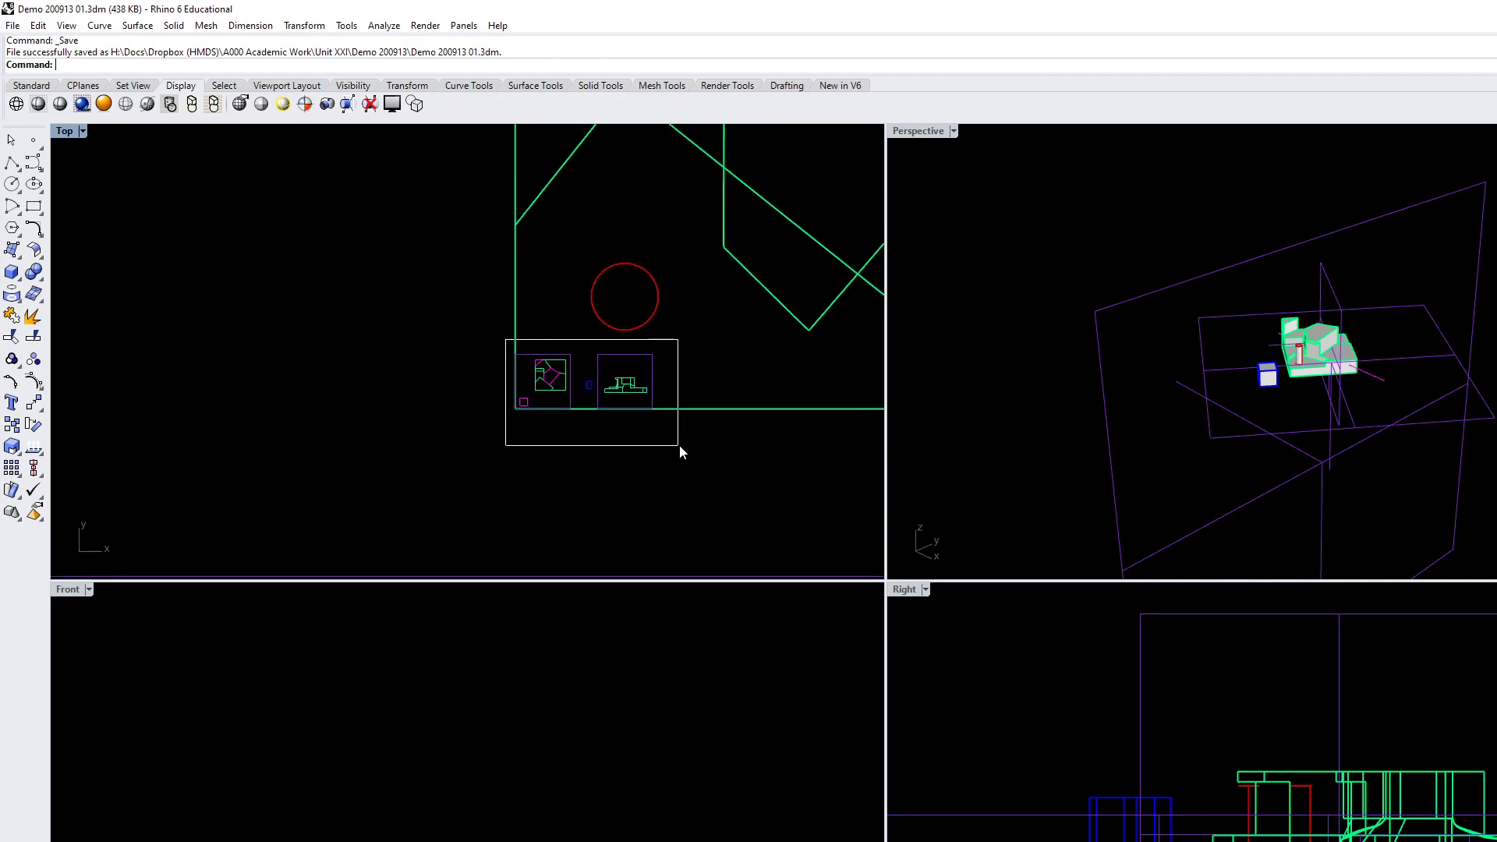
pyautogui.write('Export')
pyautogui.press('Return')
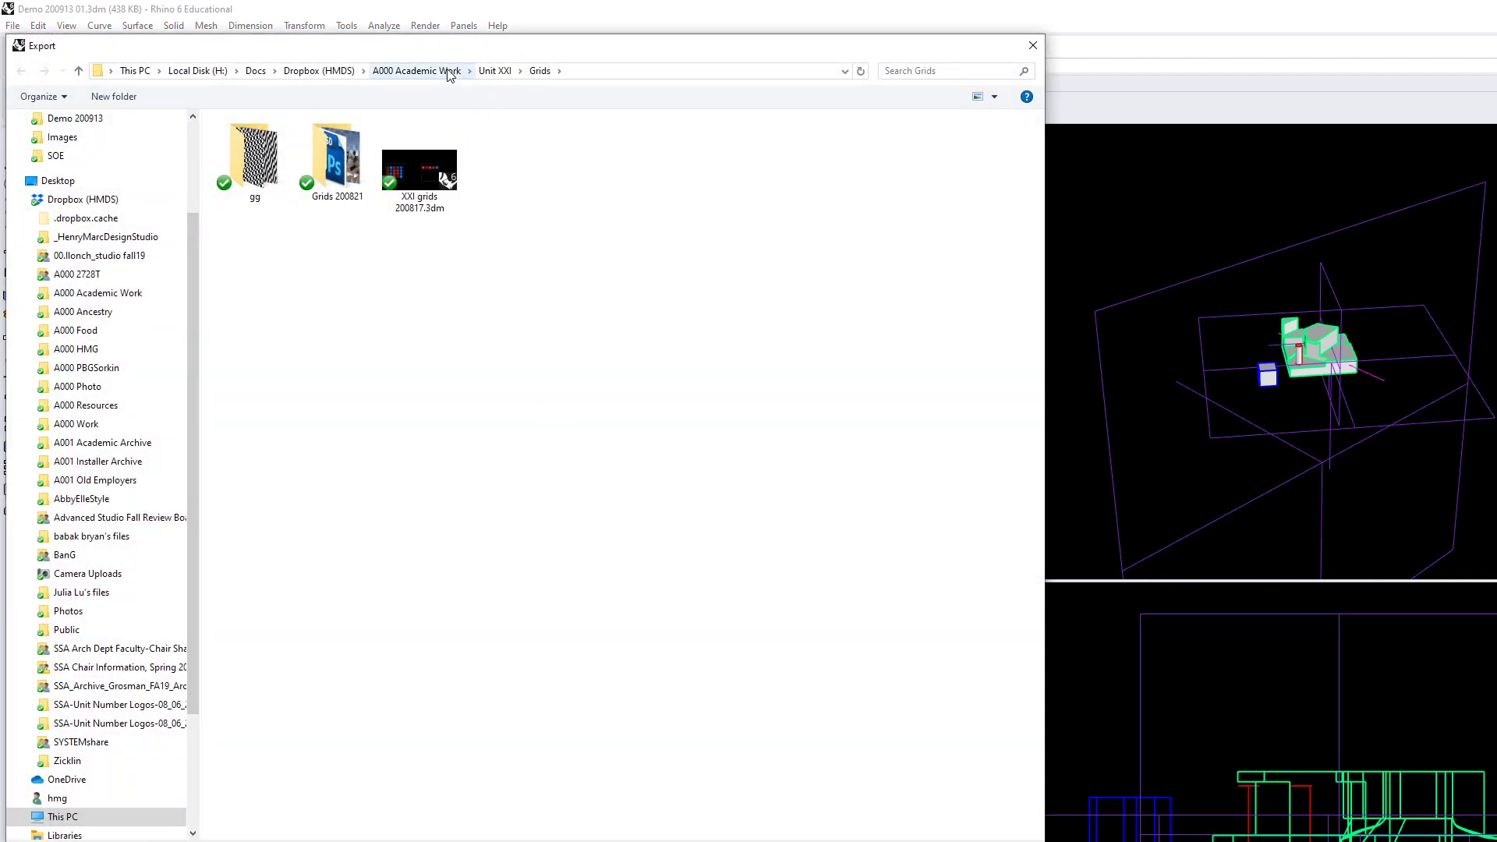
# Set the export location to the Demo 200913 folder in Unit XXI and the file format to Adobe Illustrator (*.ai)
pyautogui.click(485, 71)
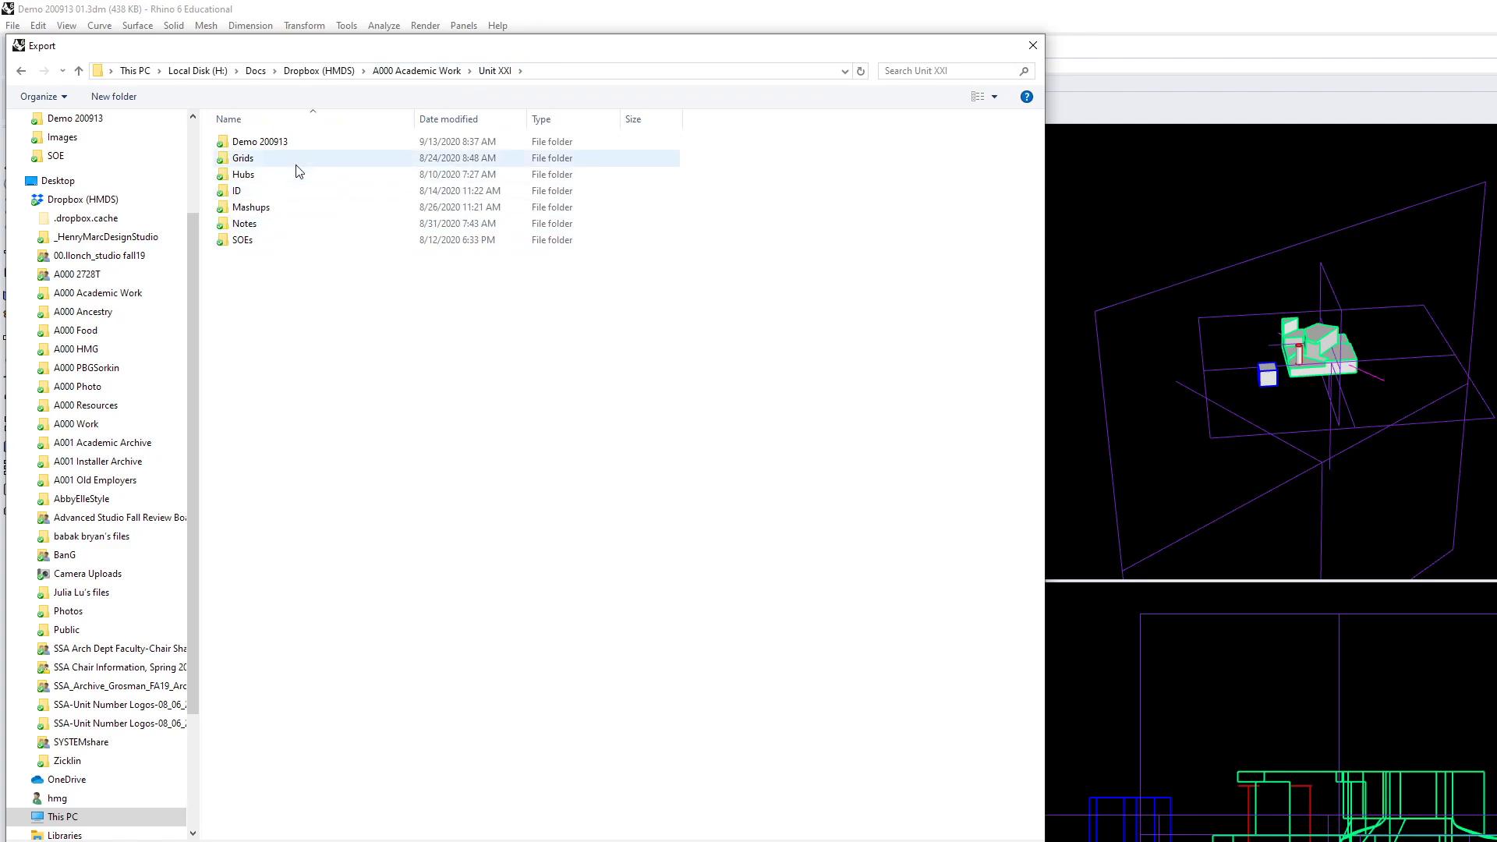
pyautogui.doubleClick(245, 143)
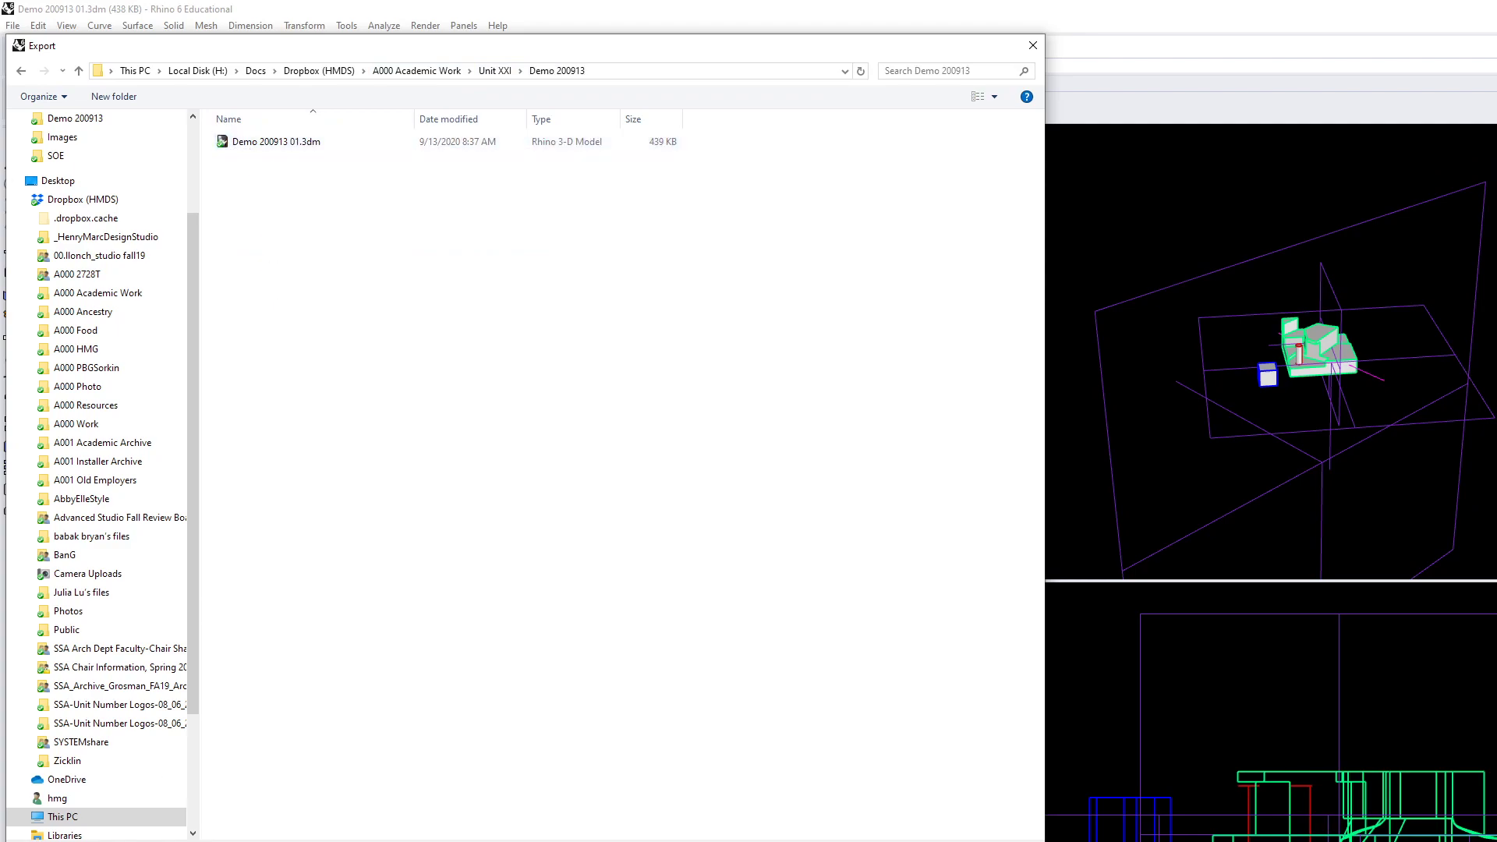
pyautogui.click(175, 841)
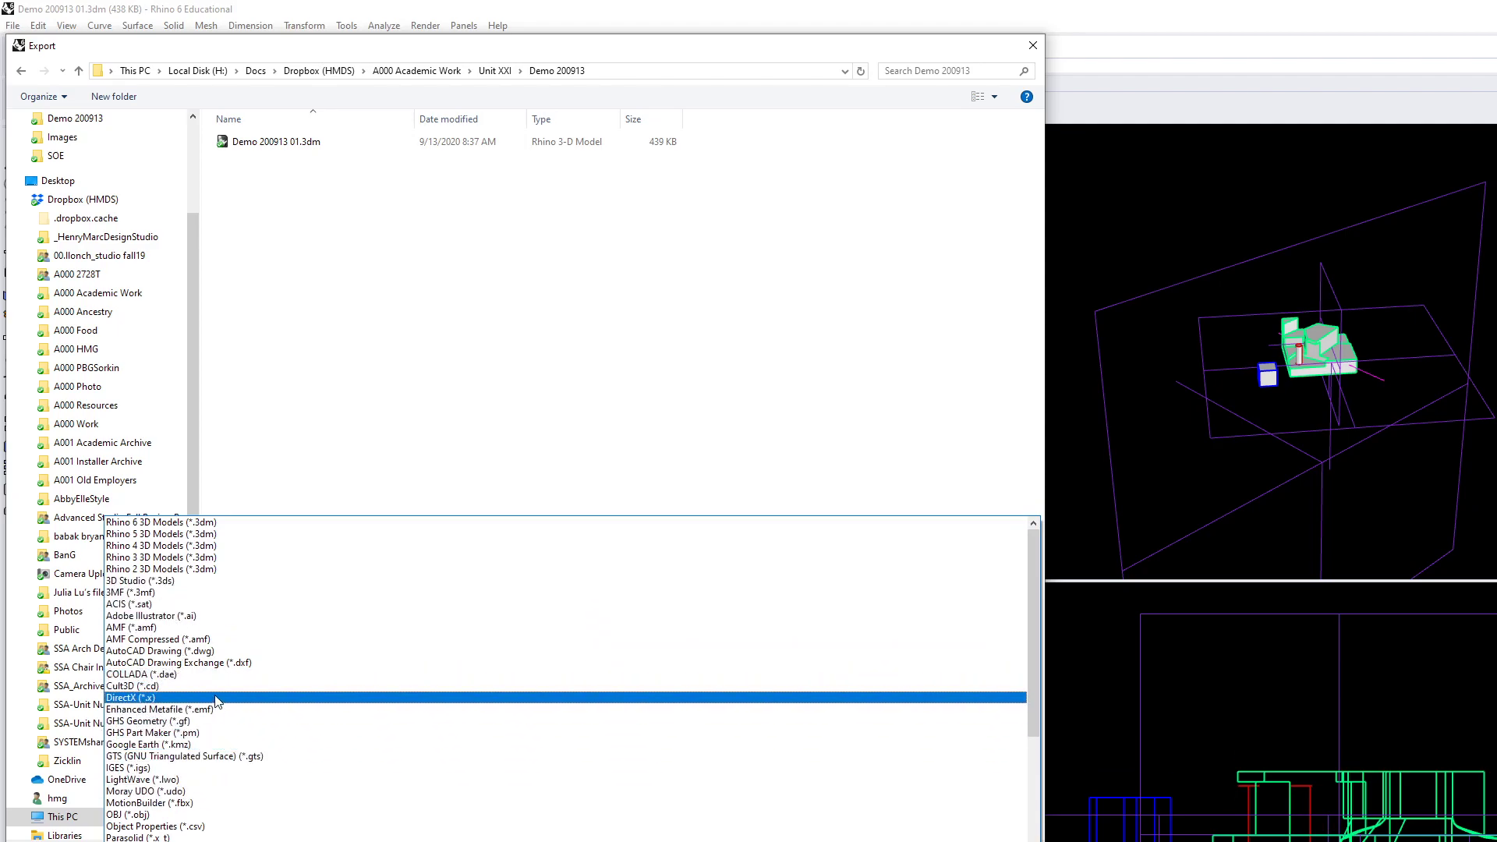
pyautogui.click(222, 616)
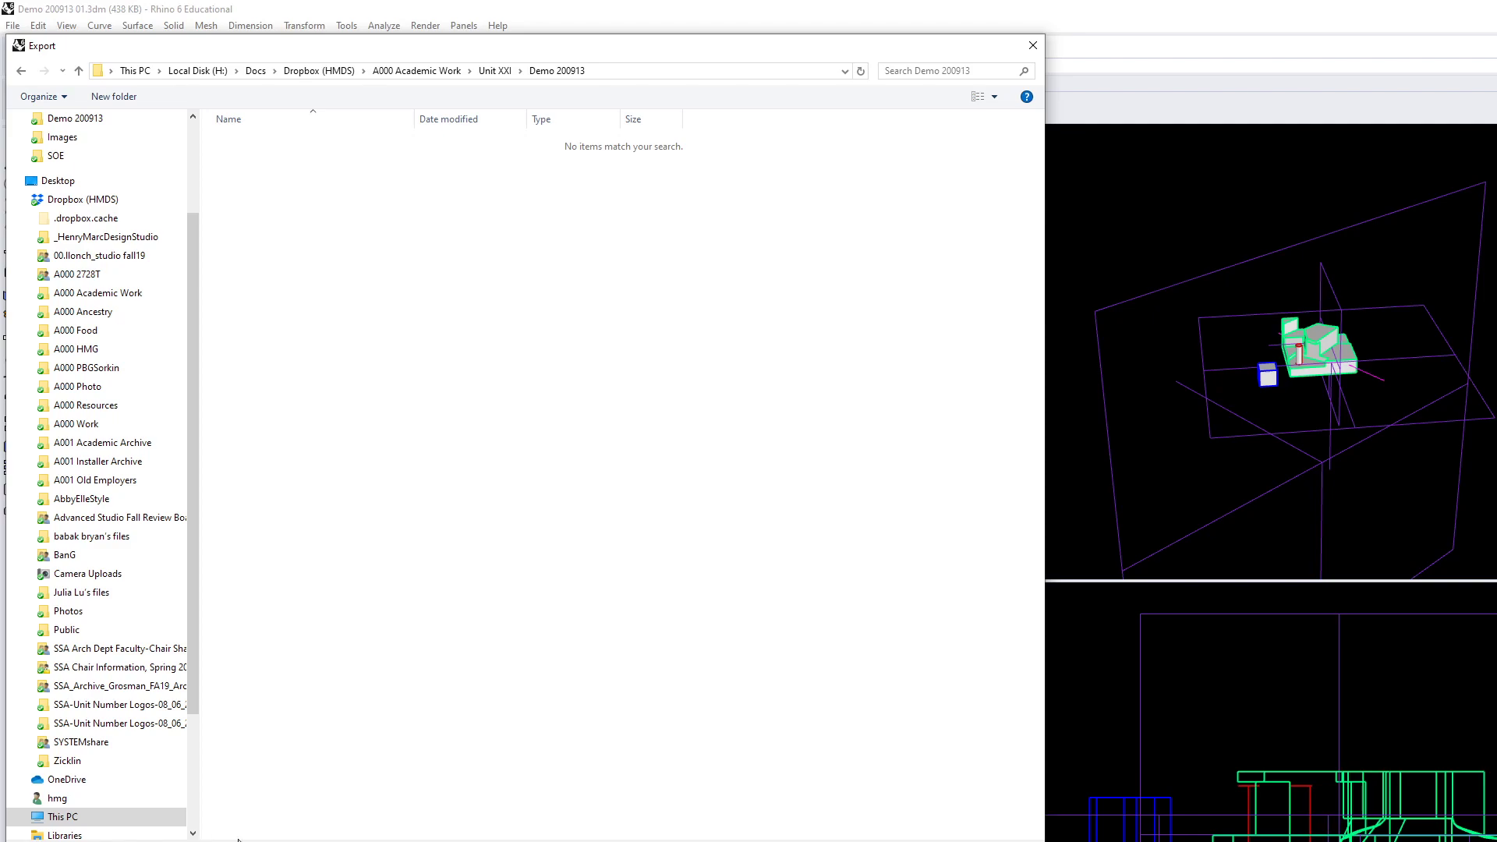
# Export the selected drawings to demo dwg 200913.AI with model scale preserved at 1 inch = 1 point
pyautogui.press('Return')
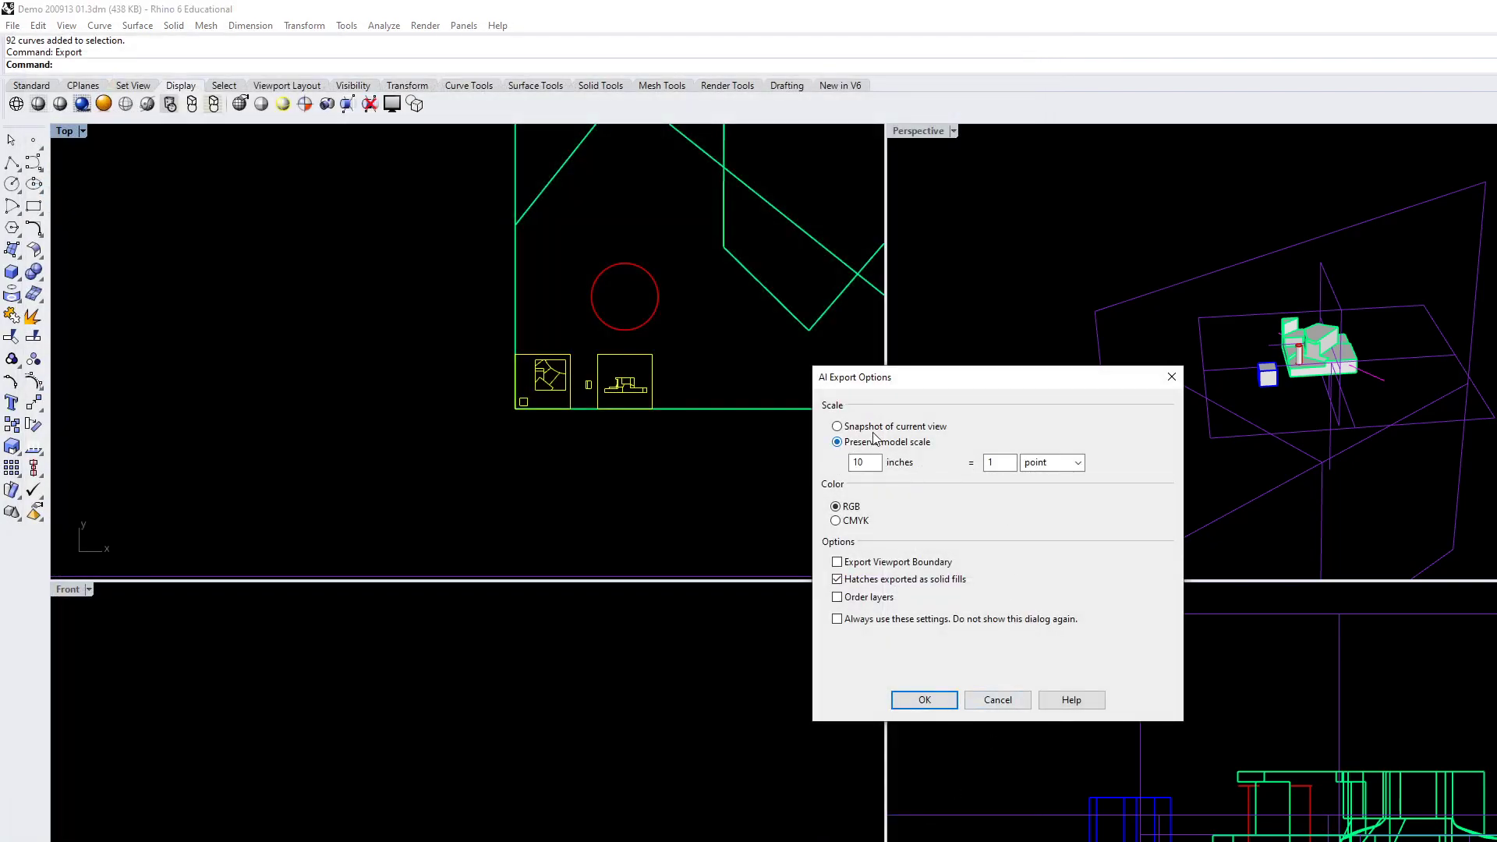
pyautogui.doubleClick(867, 460)
pyautogui.click(924, 699)
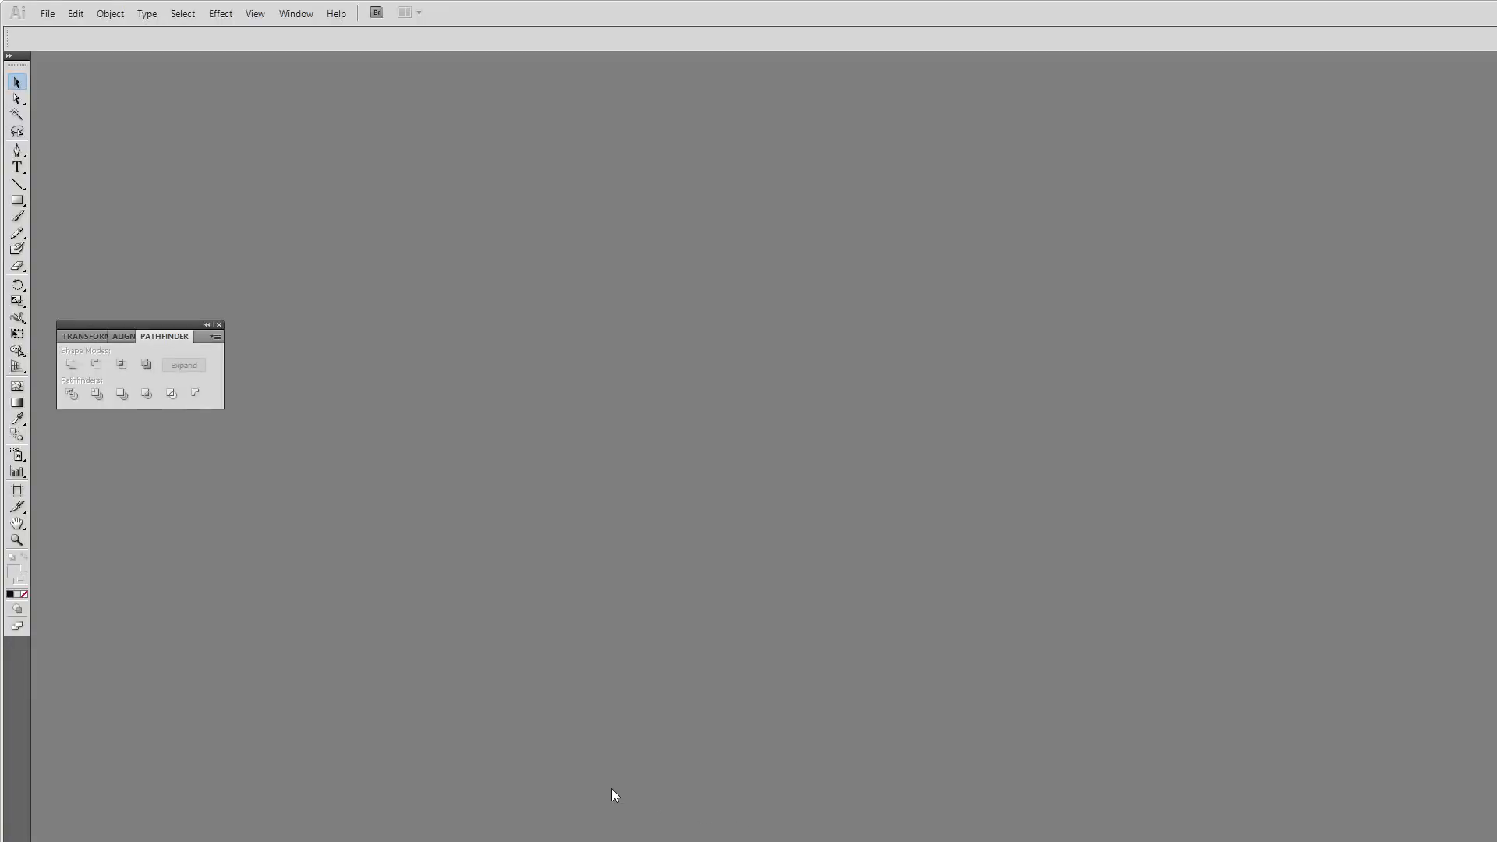
# Switch to Illustrator and open demo dwg 200913.AI from the Demo 200913 folder in Unit XXI
pyautogui.click(48, 13)
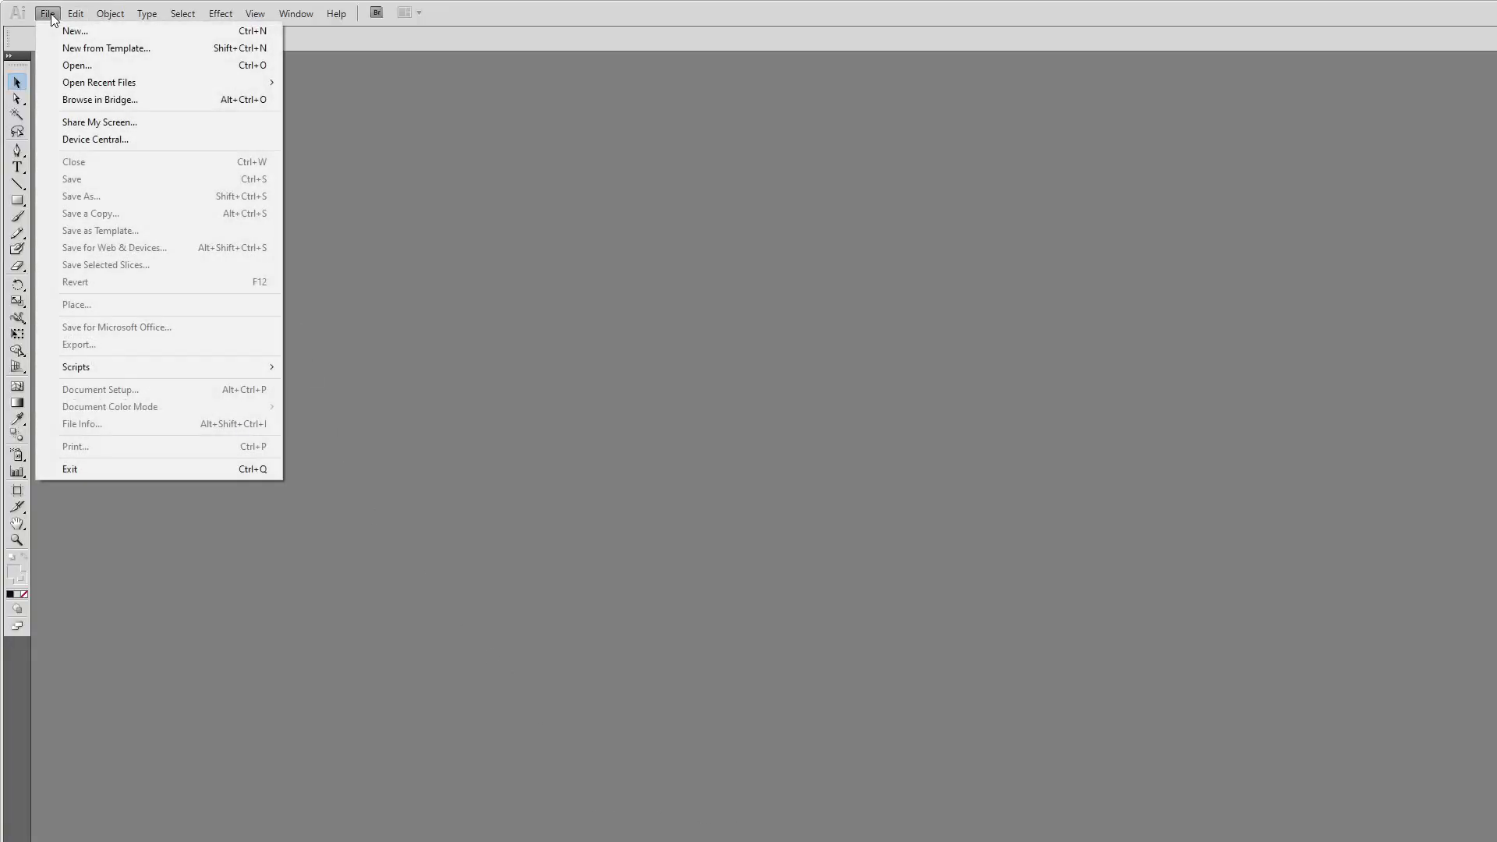
pyautogui.click(77, 69)
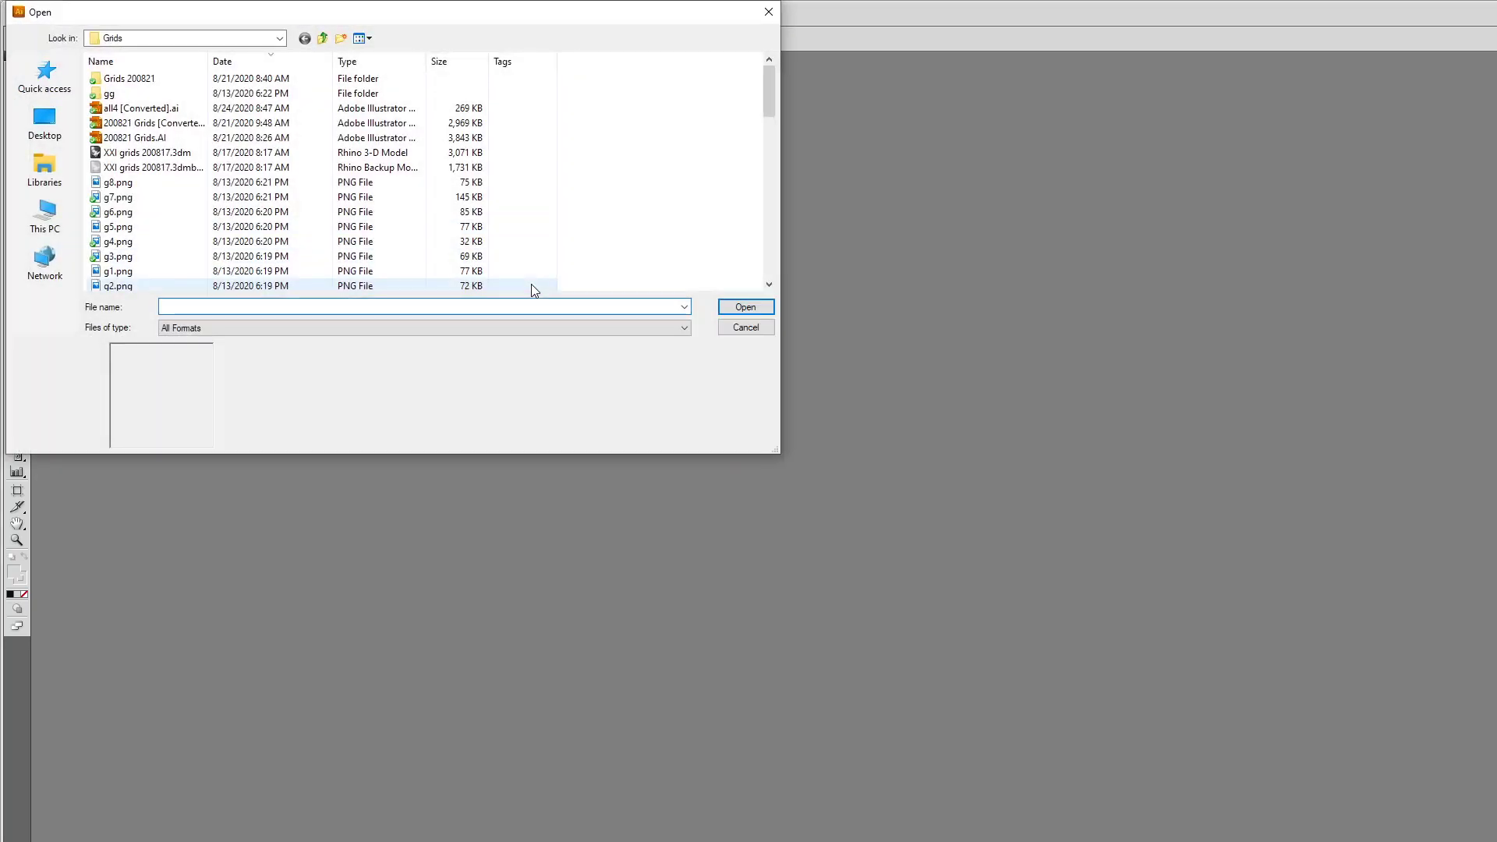
pyautogui.click(260, 38)
pyautogui.click(163, 336)
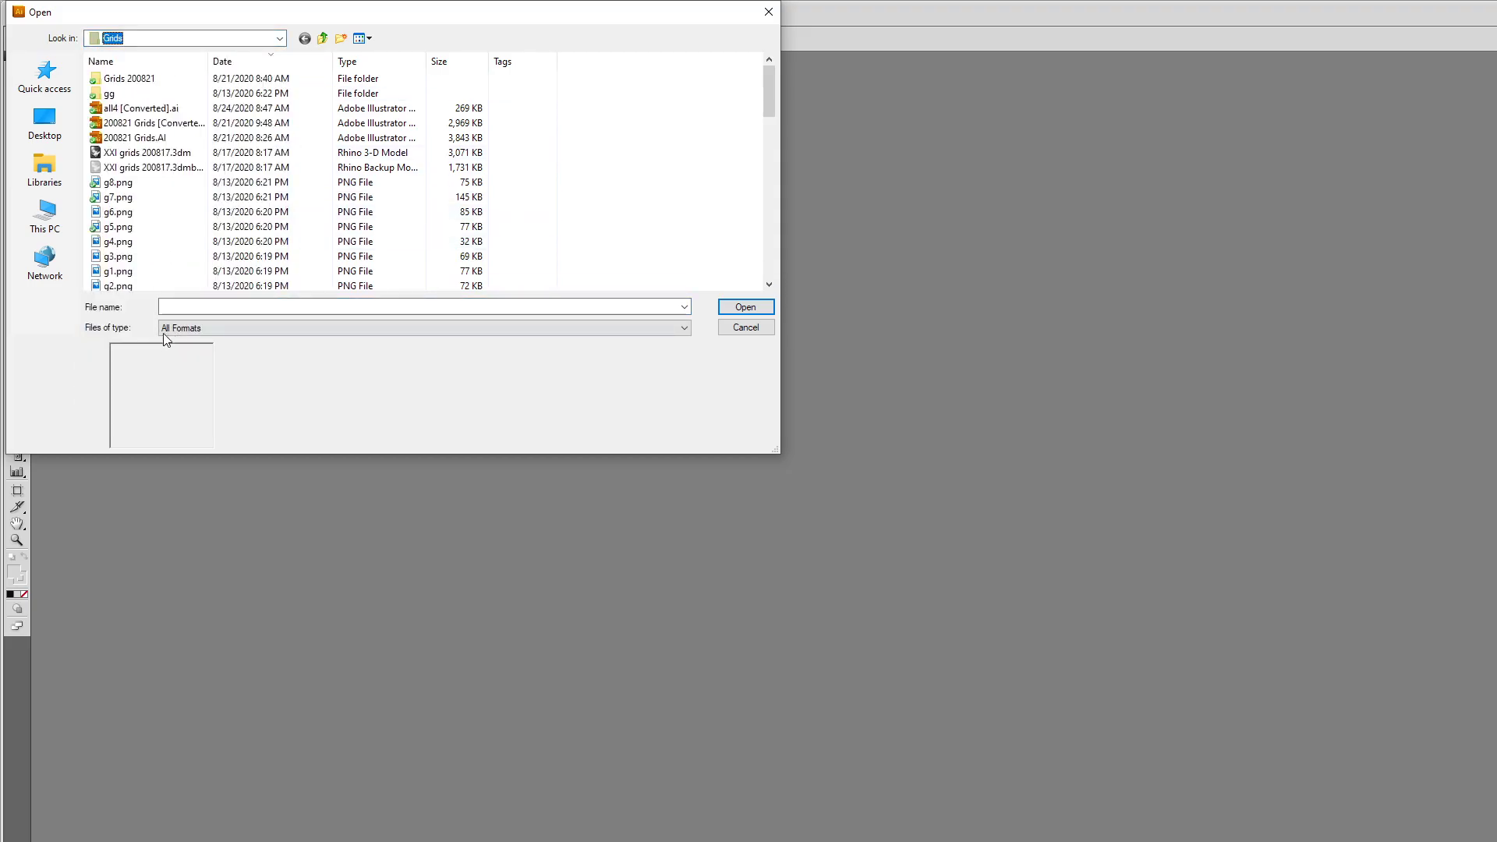
pyautogui.click(166, 39)
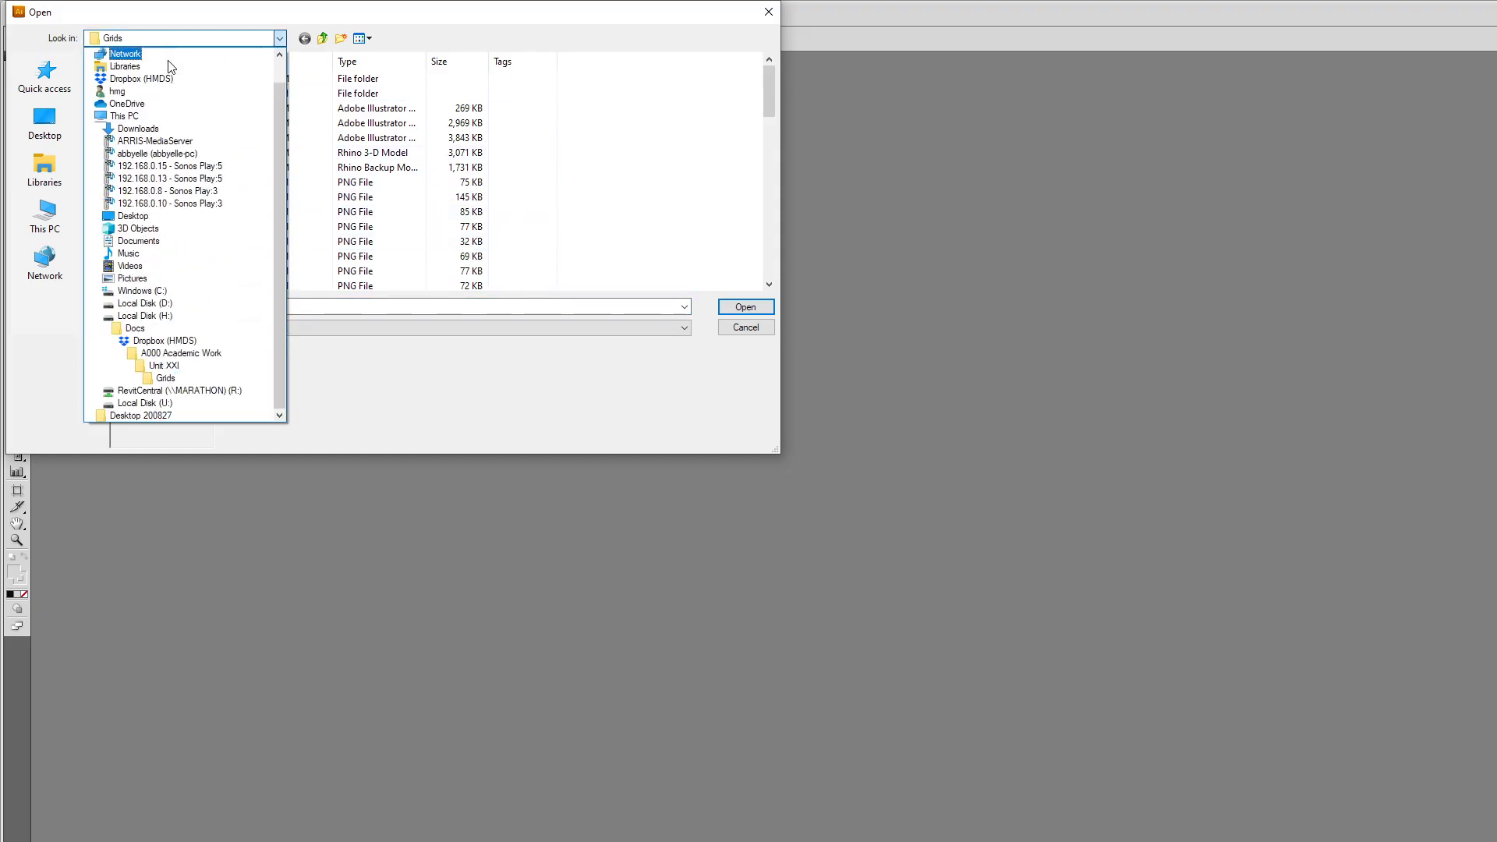
pyautogui.click(156, 365)
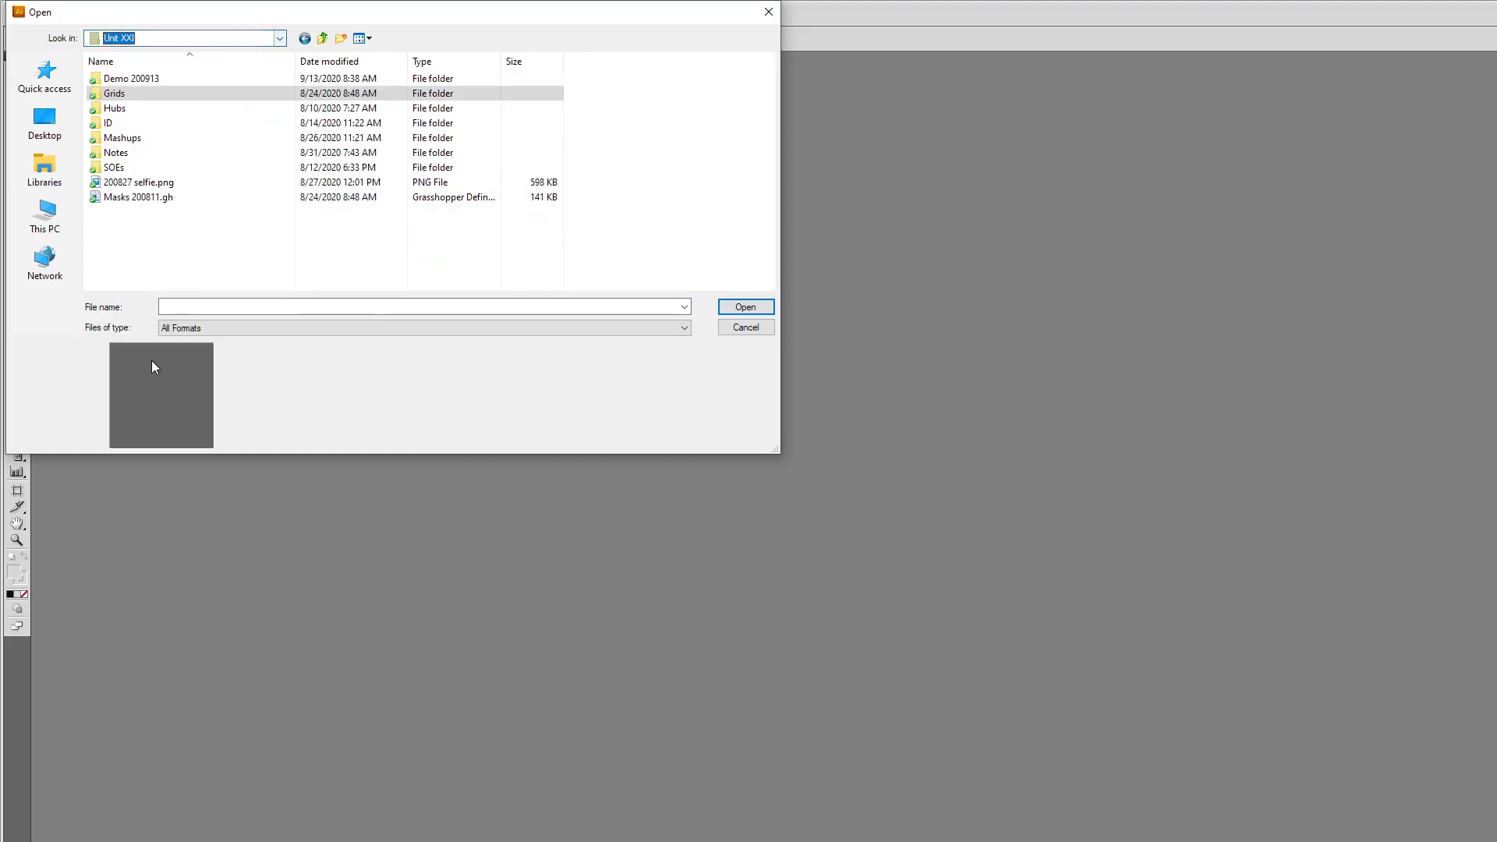
pyautogui.doubleClick(130, 79)
pyautogui.click(139, 123)
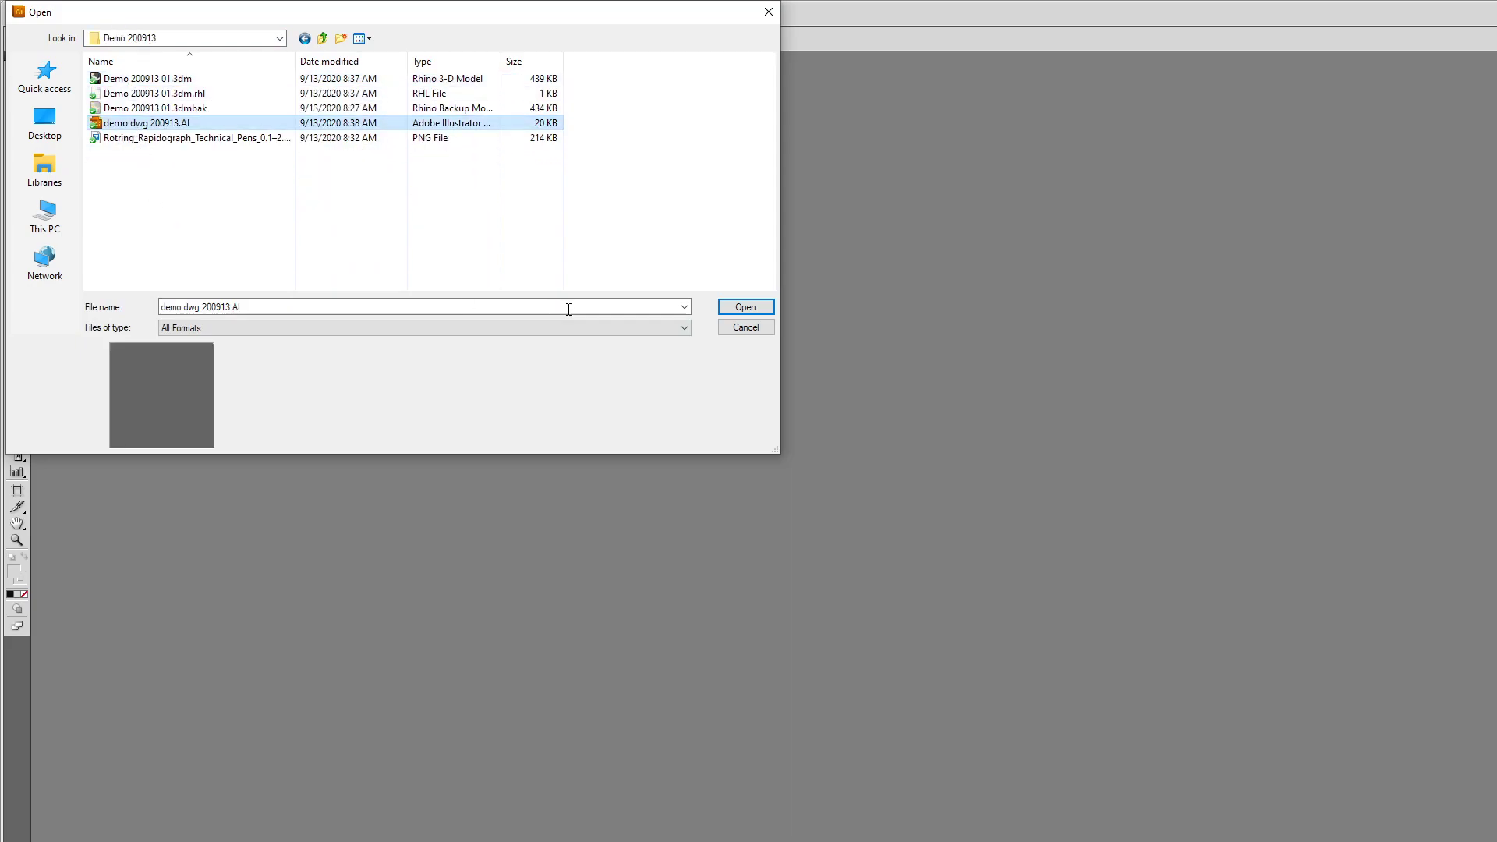
pyautogui.click(745, 308)
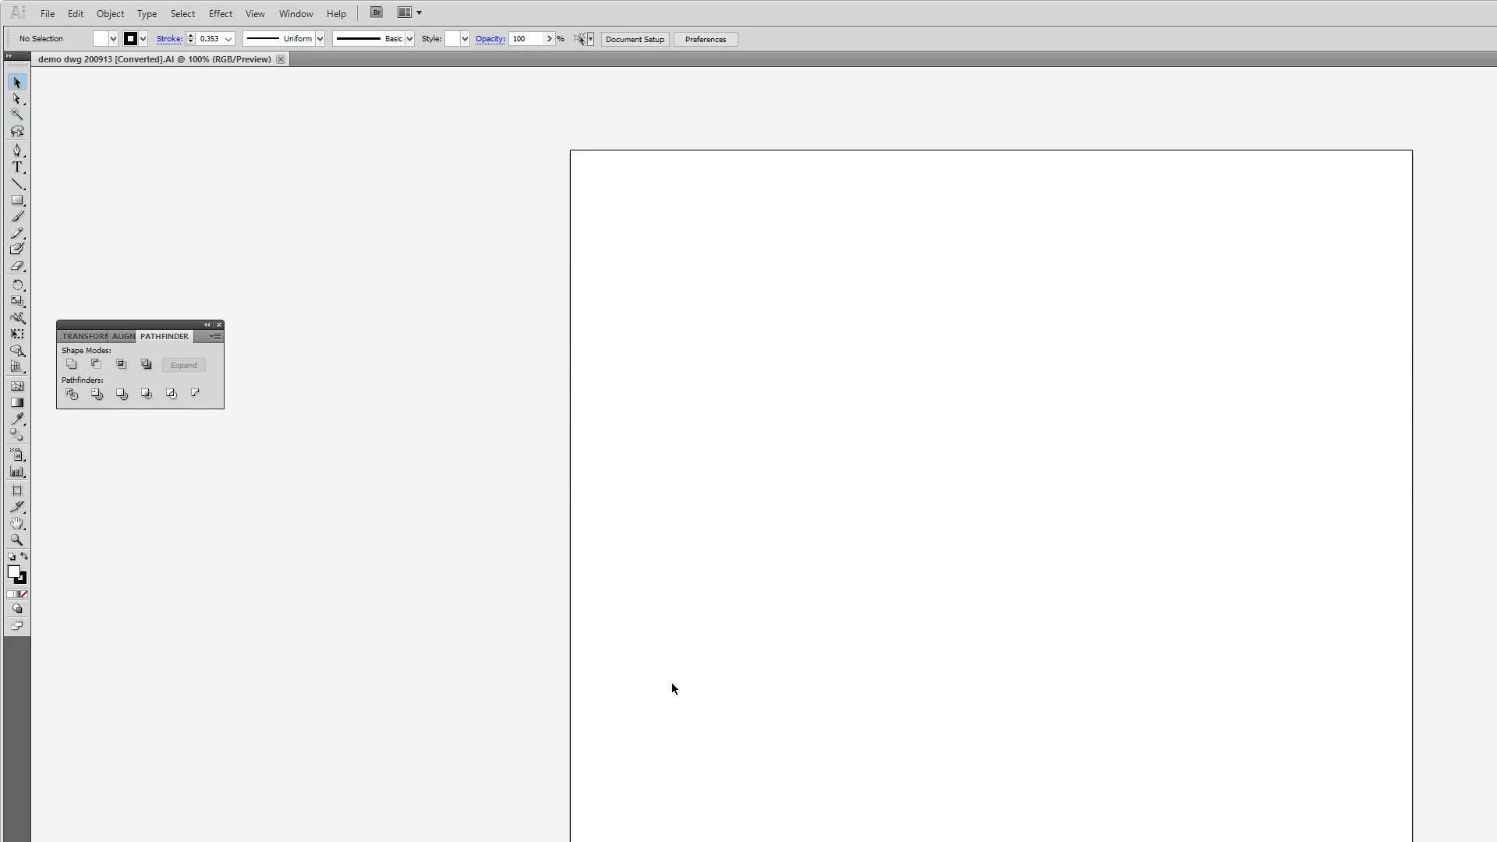
# Check the width and height of the purple square around the plan, and close the document
pyautogui.hotkey('ctrl', '=')
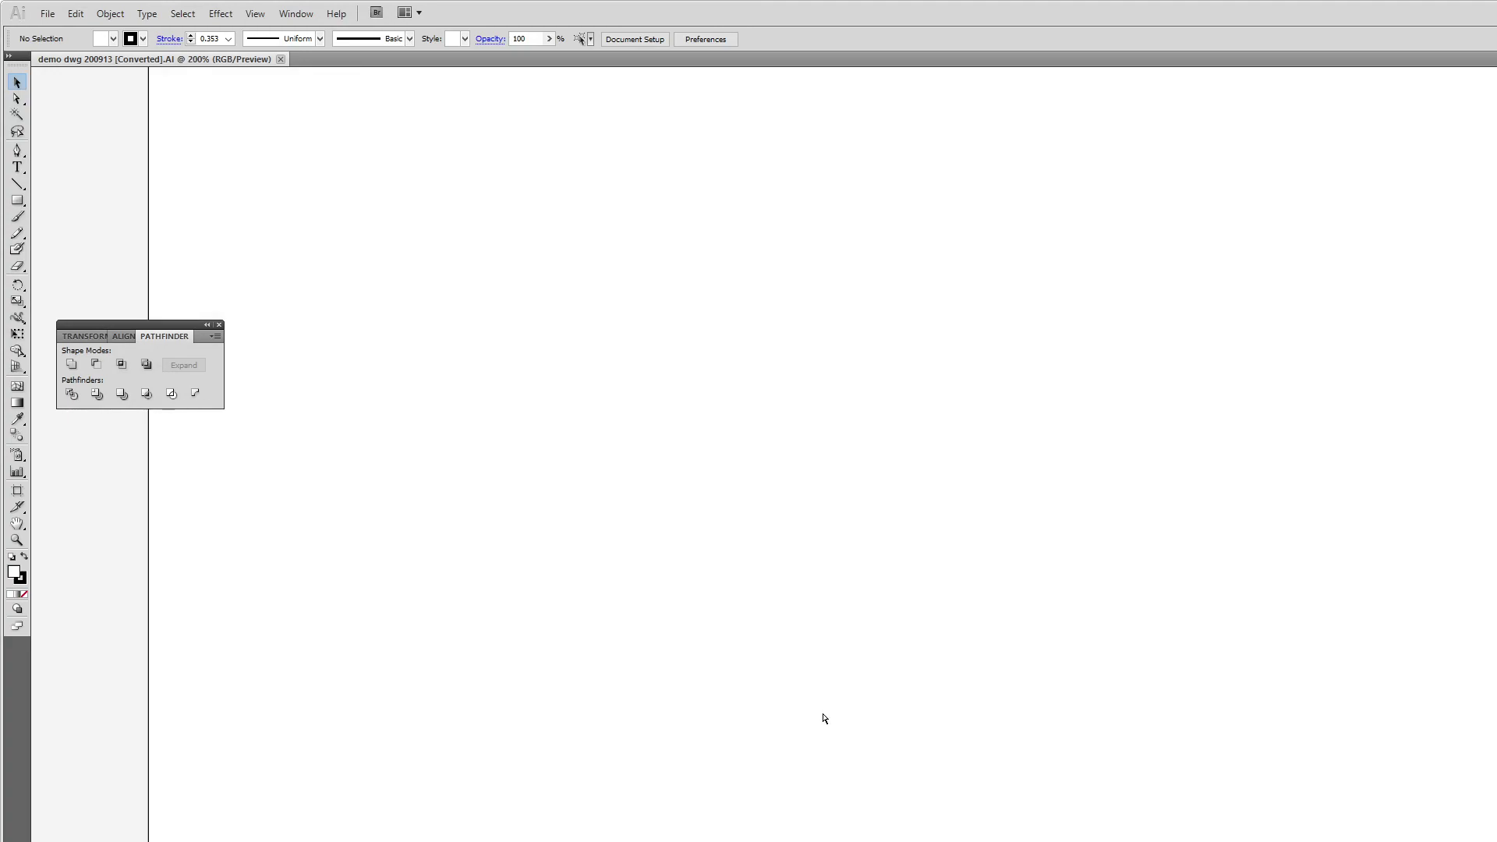
pyautogui.moveTo(867, 826); pyautogui.dragTo(992, 411)
pyautogui.moveTo(677, 703); pyautogui.dragTo(788, 658)
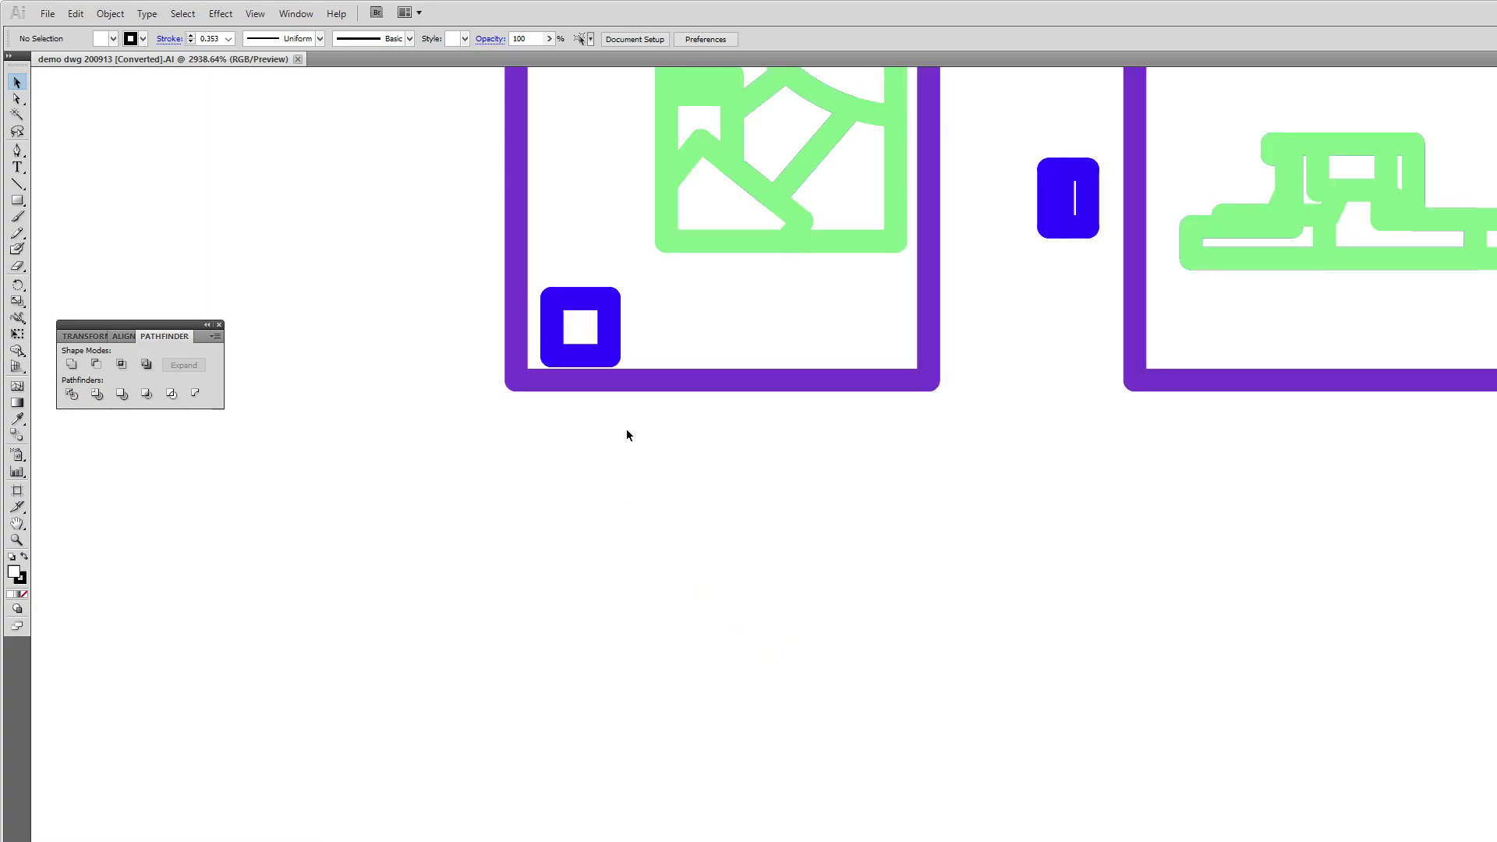
pyautogui.click(617, 382)
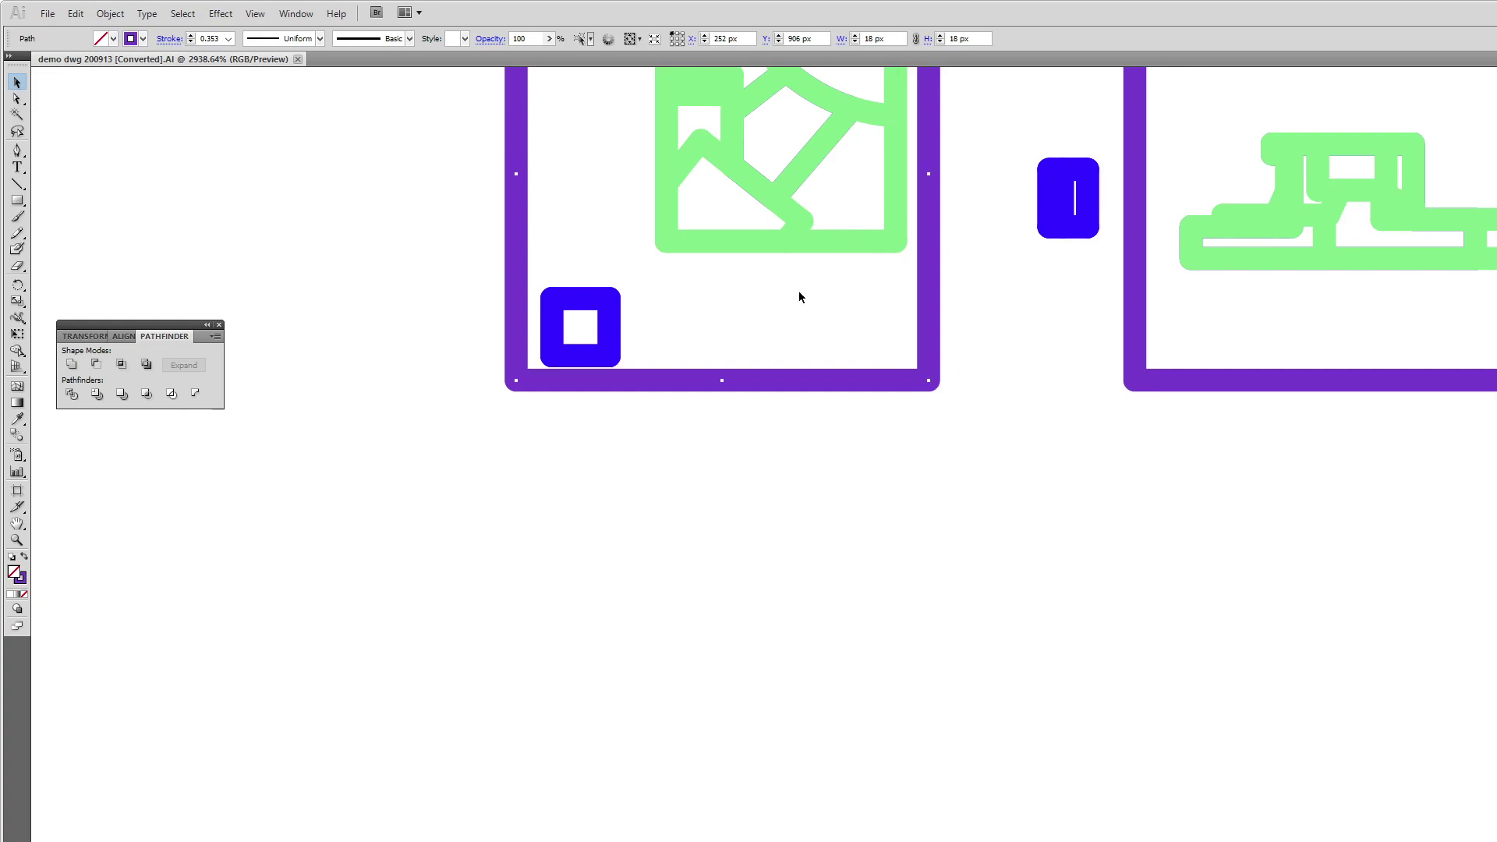
pyautogui.scroll(-1, 768, 438)
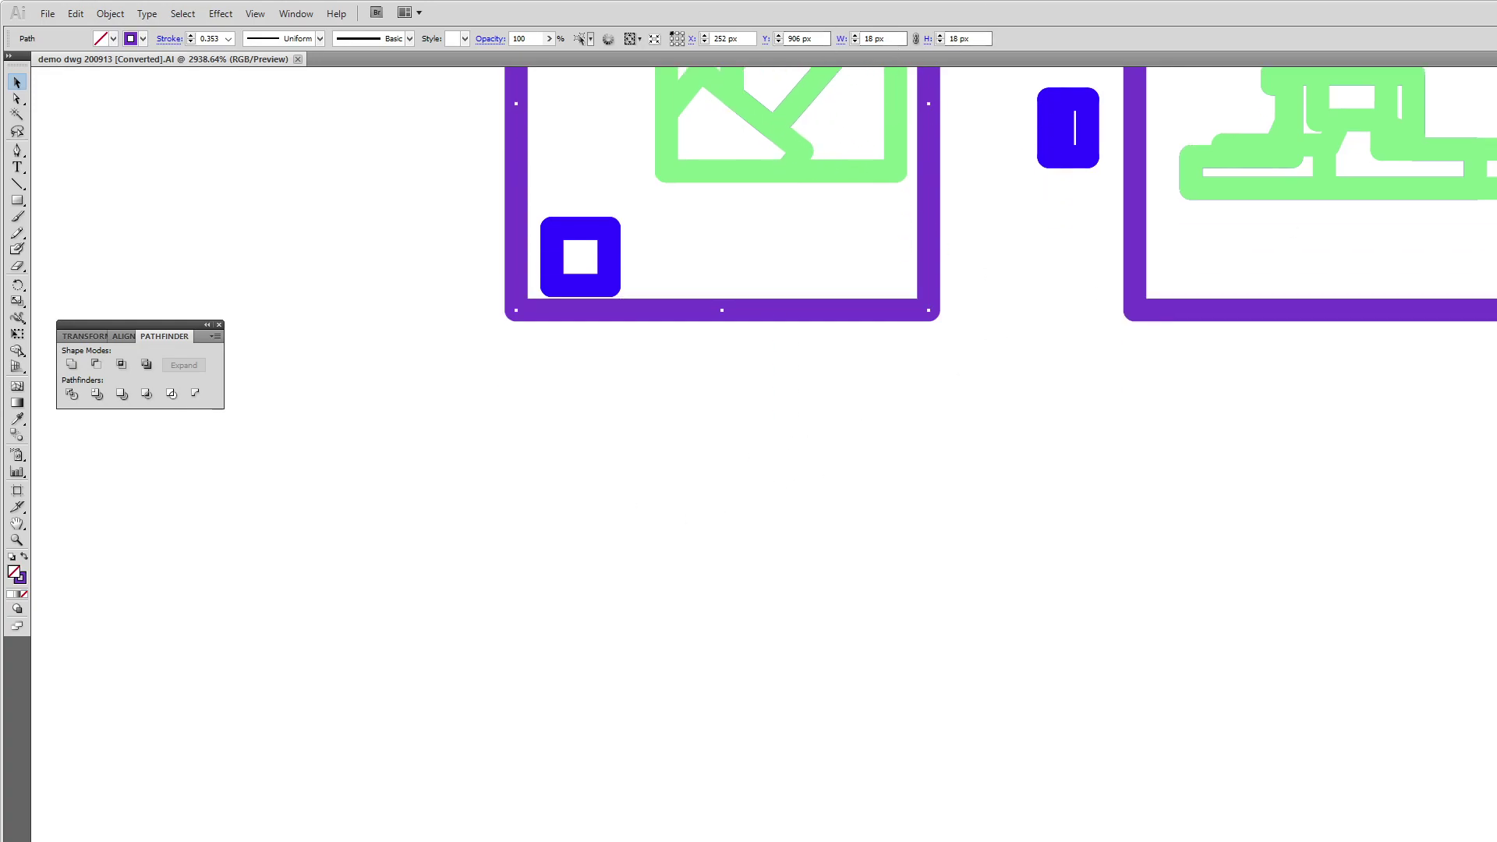
pyautogui.hotkey('ctrl', 'w')
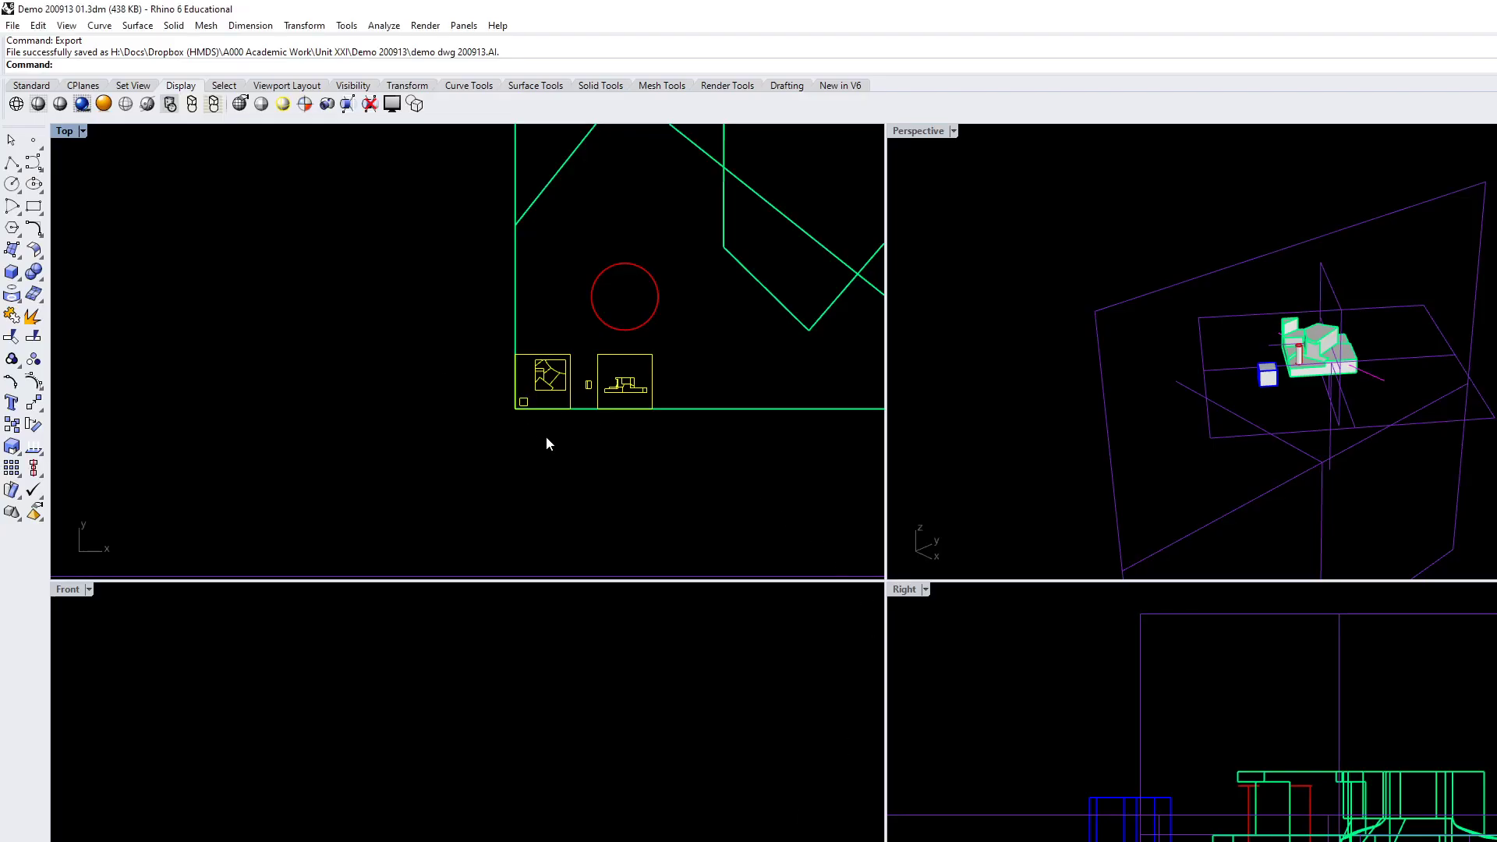
# Export the selected drawings from Rhino again, replacing the existing demo dwg 200913.AI
pyautogui.moveTo(515, 357); pyautogui.dragTo(549, 410)
pyautogui.write('Export')
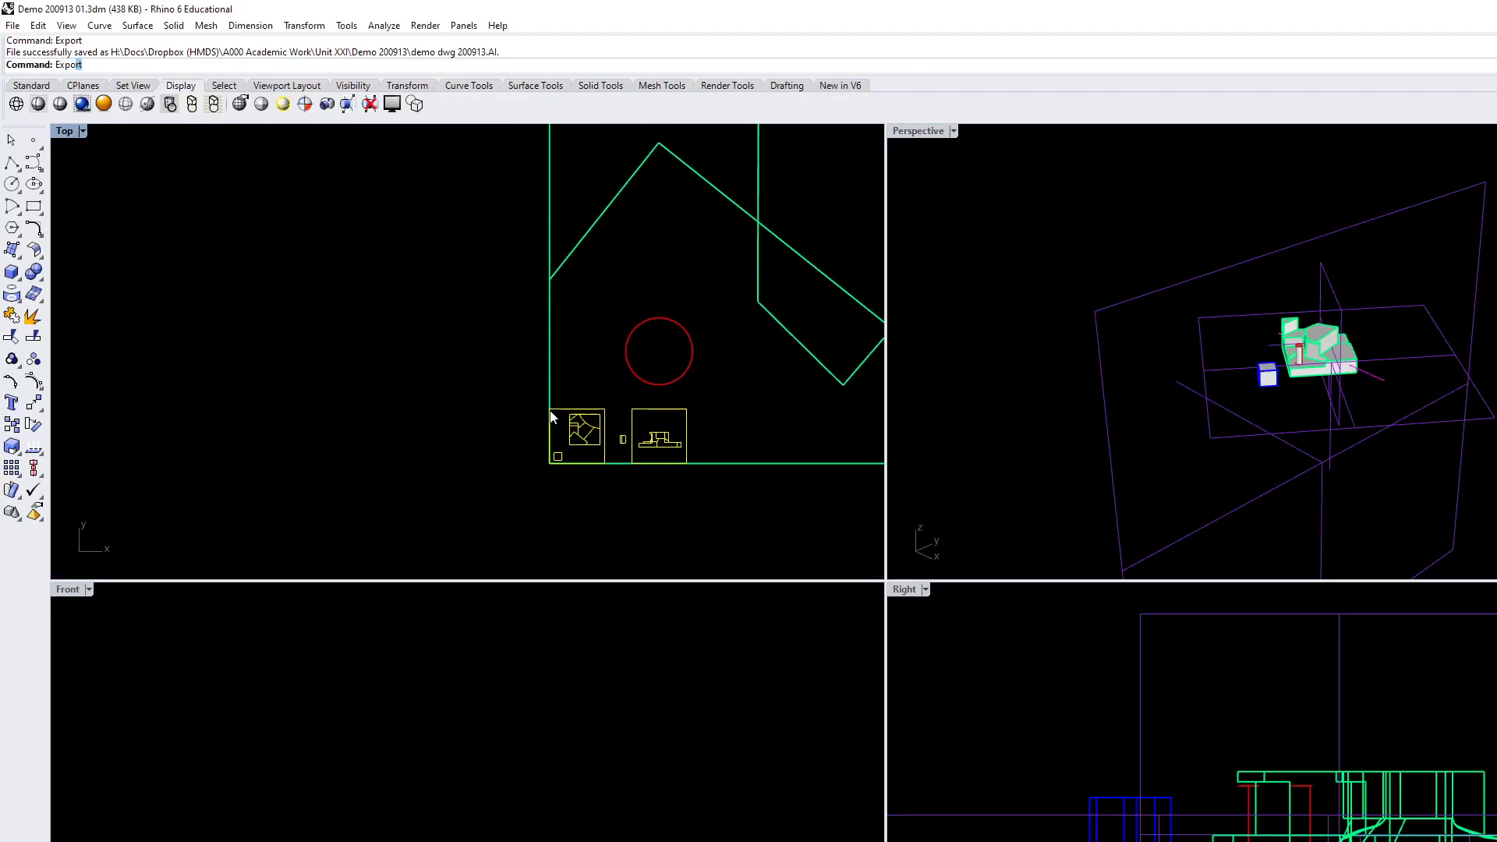
pyautogui.press('Return')
pyautogui.press('Return')
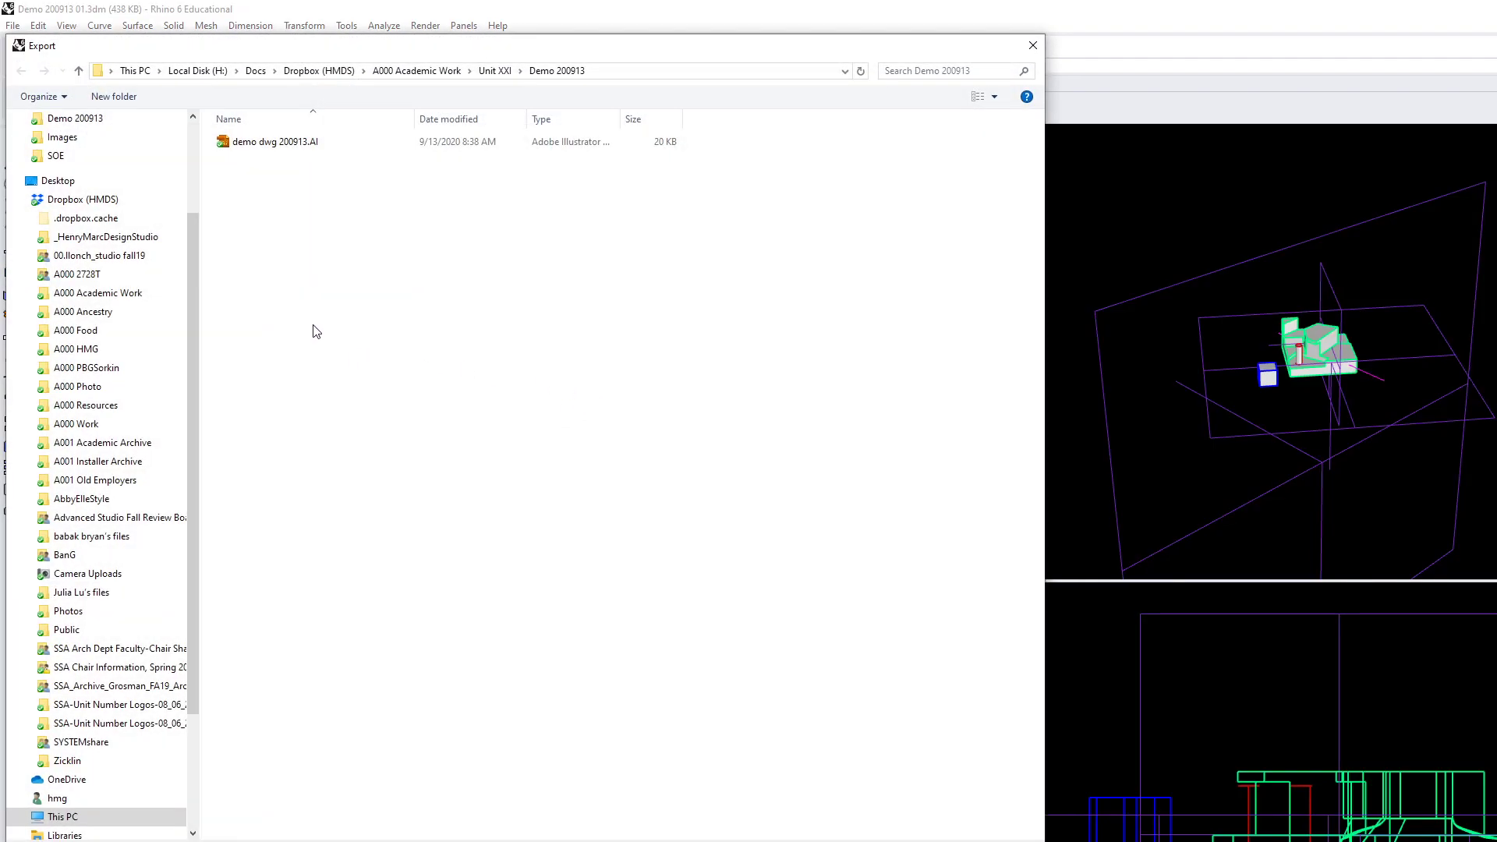
pyautogui.click(269, 146)
pyautogui.press('Return')
pyautogui.click(985, 613)
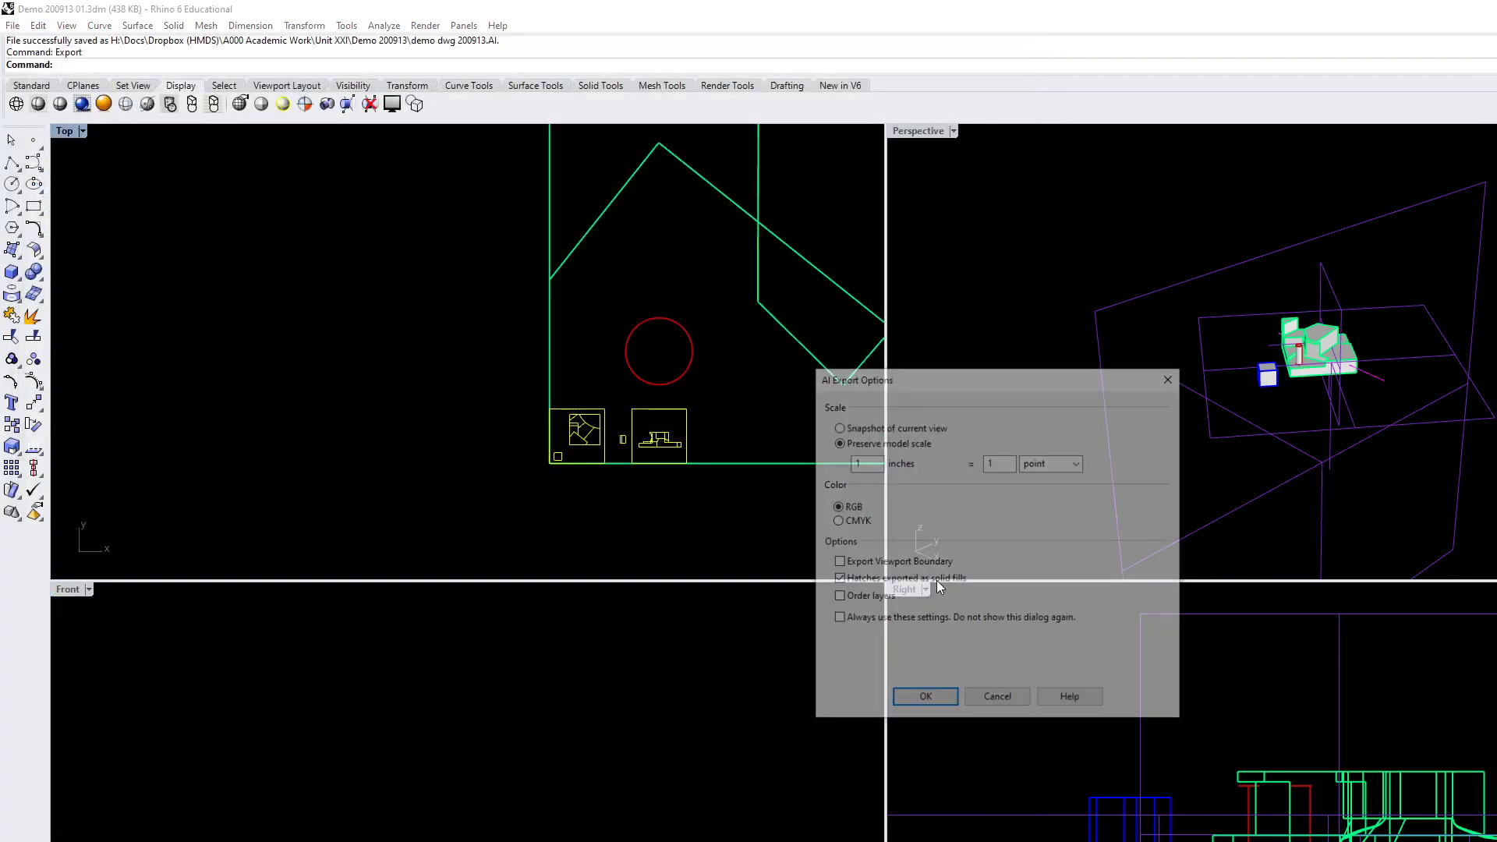
# Set the preserved model scale to 1 inch = 1 inch and complete the Illustrator export
pyautogui.click(1074, 466)
pyautogui.click(1076, 466)
pyautogui.click(1065, 486)
pyautogui.click(932, 699)
pyautogui.moveTo(595, 457); pyautogui.dragTo(452, 396)
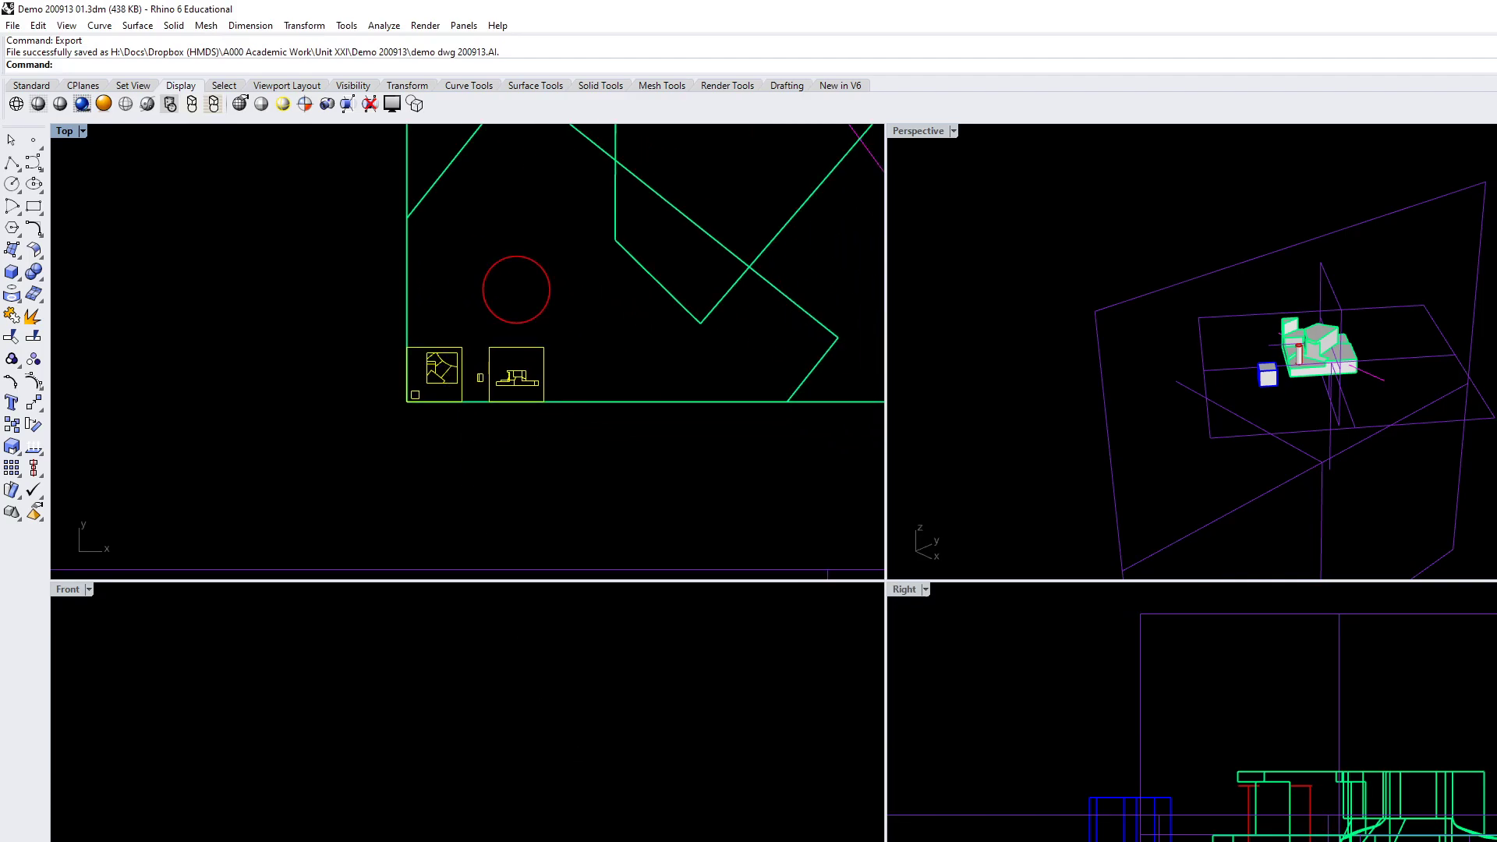
# Switch back to Illustrator and open the re-exported demo dwg 200913.AI
pyautogui.hotkey('alt', 'Tab')
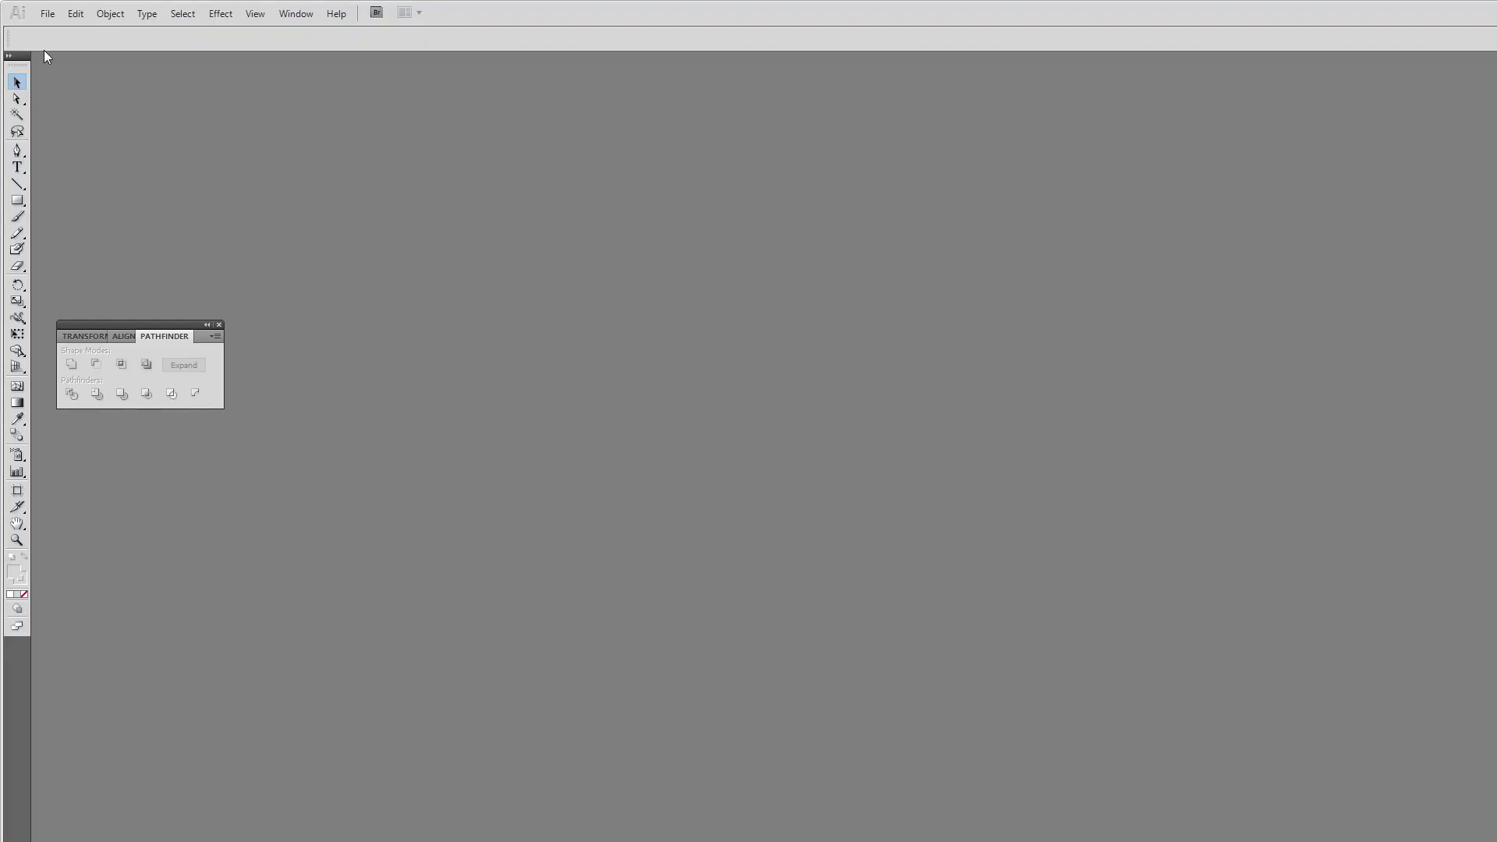
pyautogui.click(53, 16)
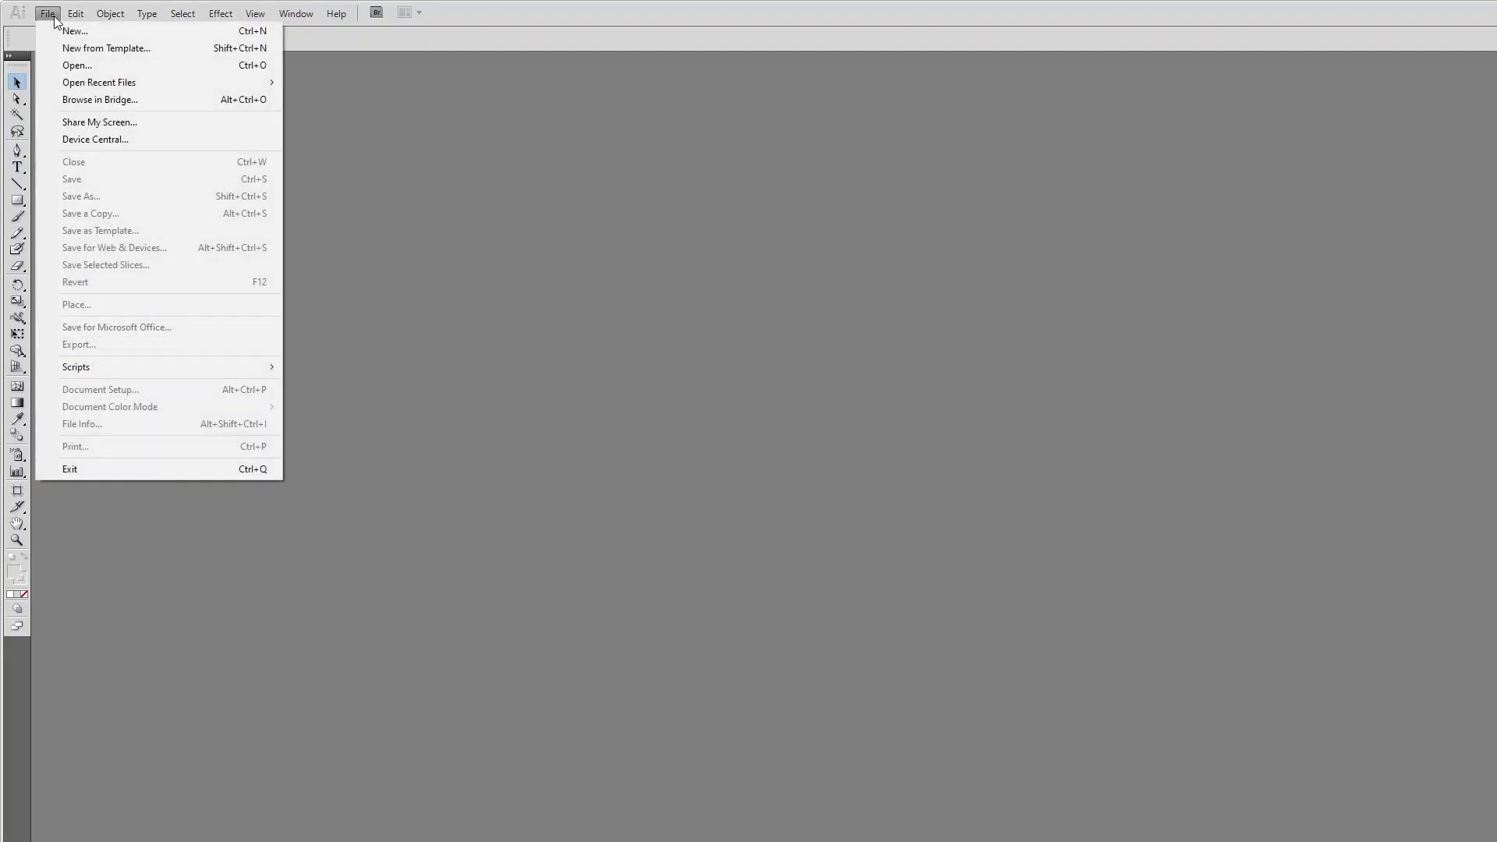
pyautogui.click(67, 68)
pyautogui.click(122, 128)
pyautogui.doubleClick(121, 127)
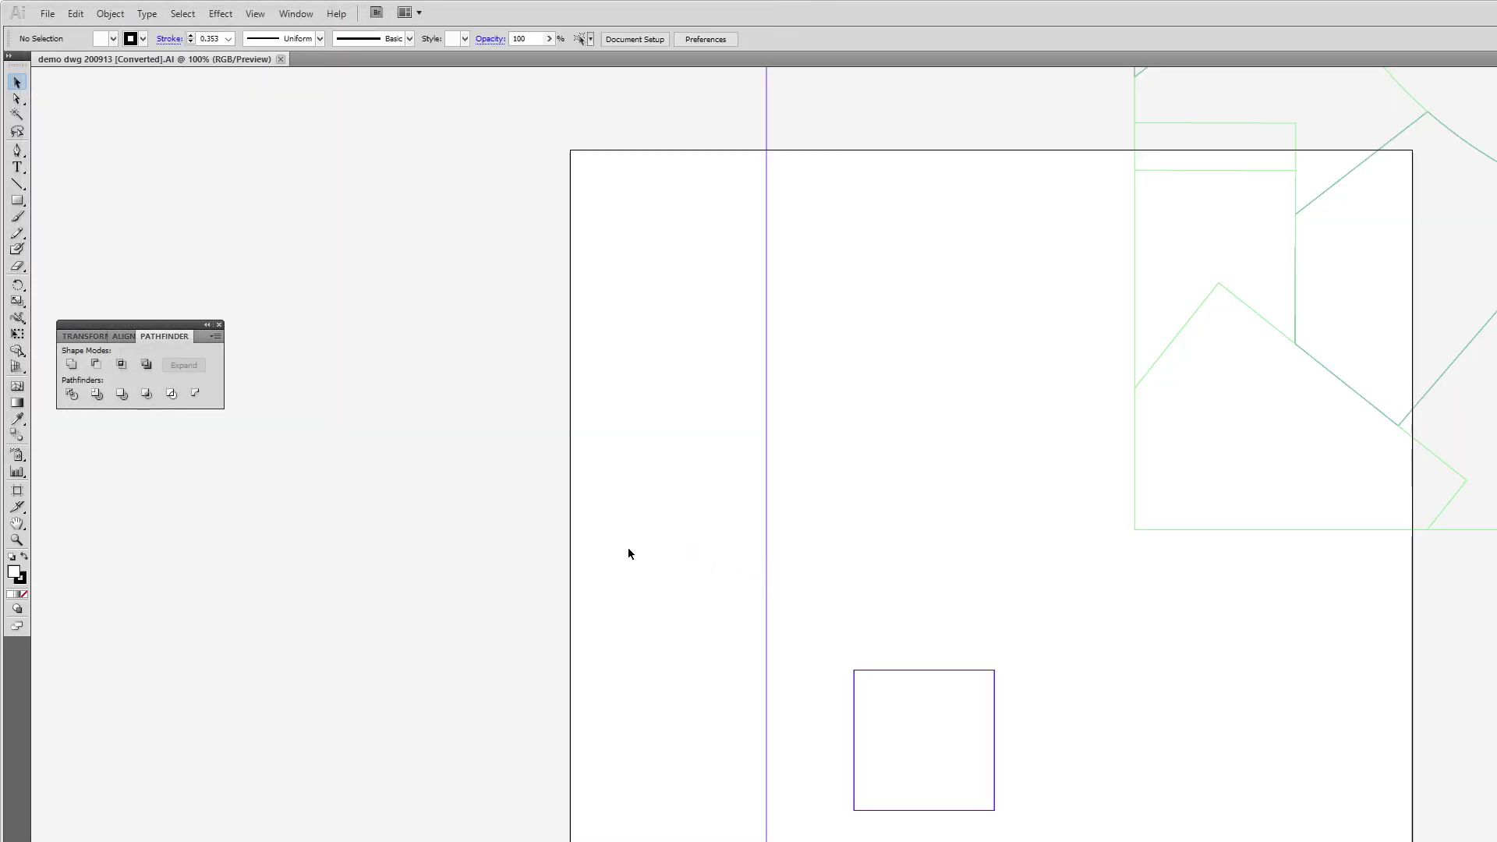
# Select the outer square around the plan and set the general units preference to inches to check its dimensions
pyautogui.hotkey('ctrl', '-')
pyautogui.hotkey('ctrl', '-')
pyautogui.hotkey('ctrl', '-')
pyautogui.hotkey('ctrl', '-')
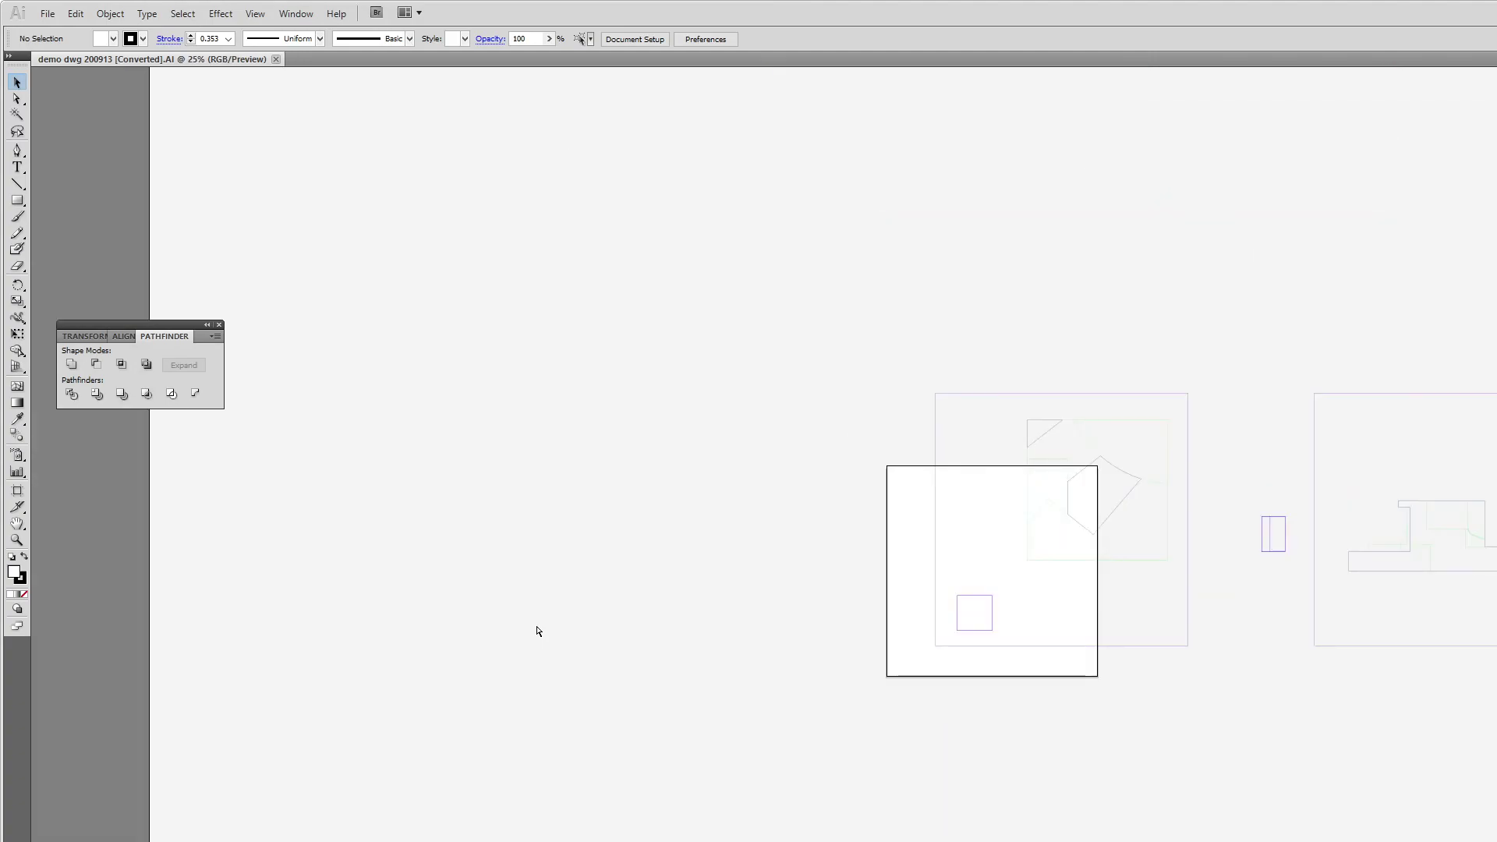
pyautogui.click(973, 646)
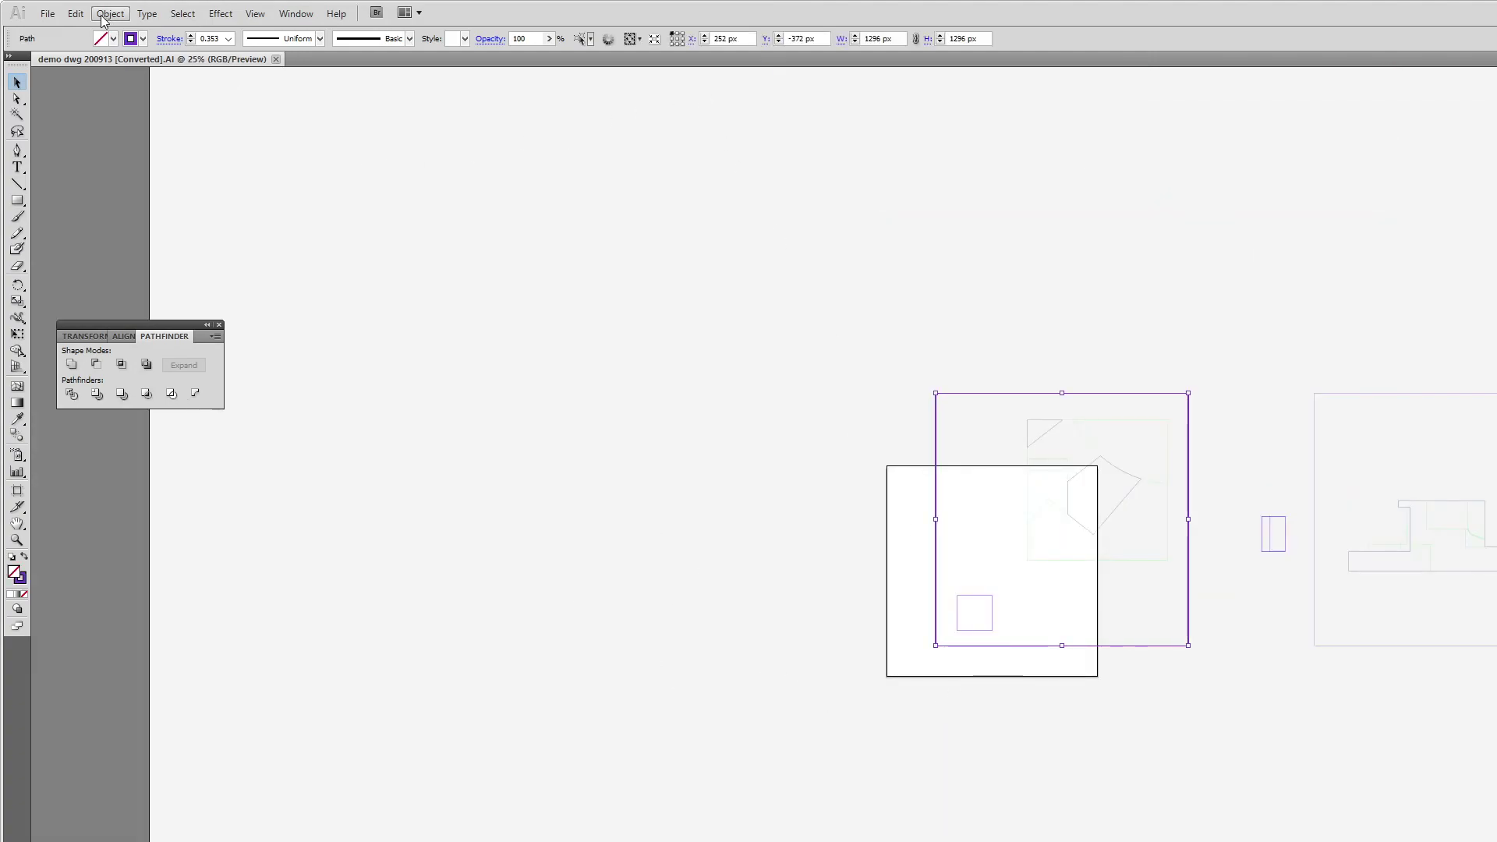
pyautogui.click(51, 14)
pyautogui.moveTo(110, 13)
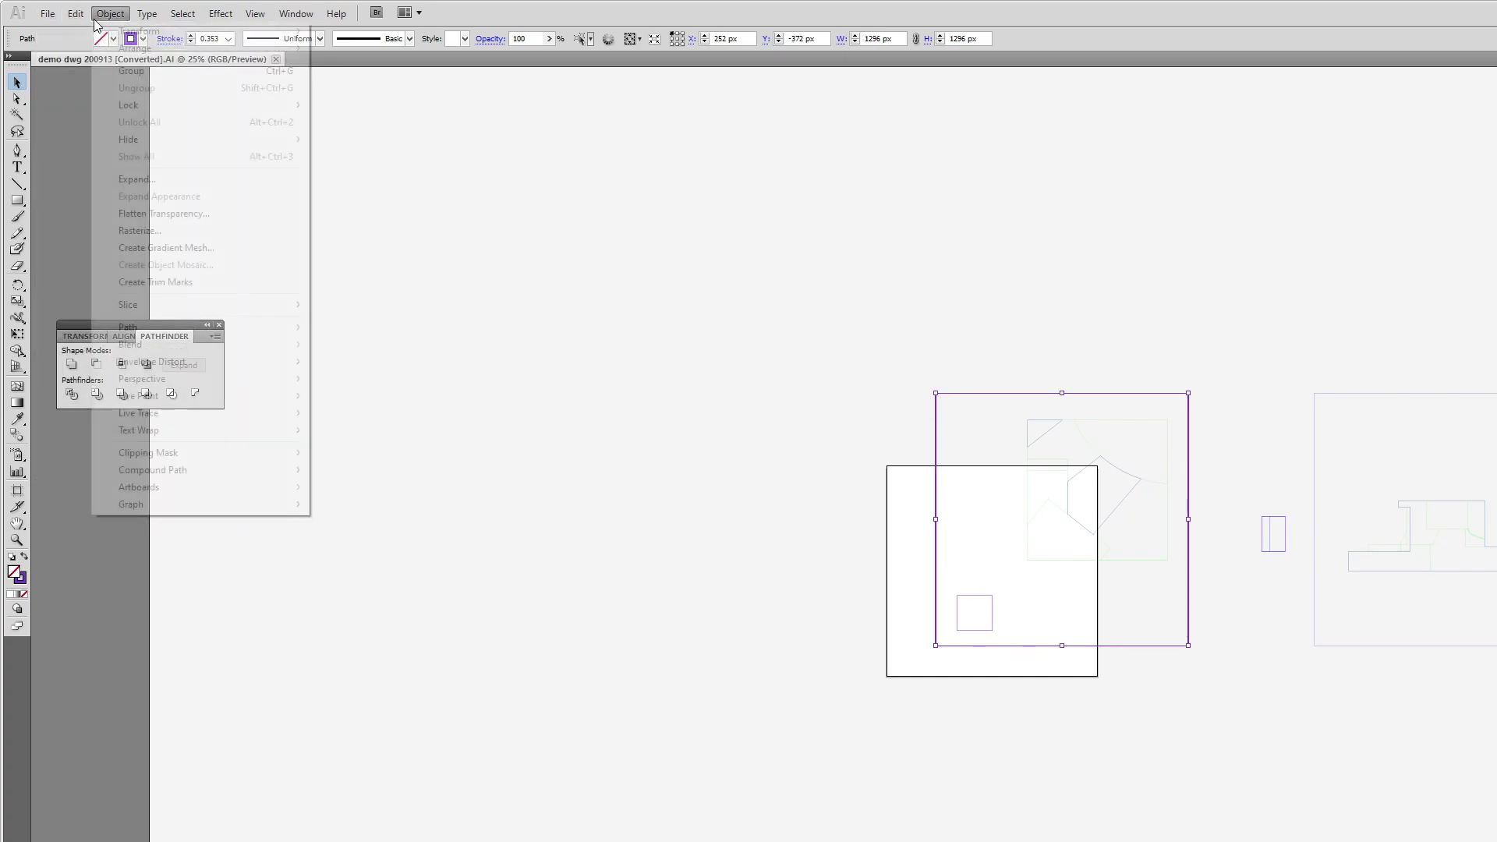
pyautogui.moveTo(48, 17)
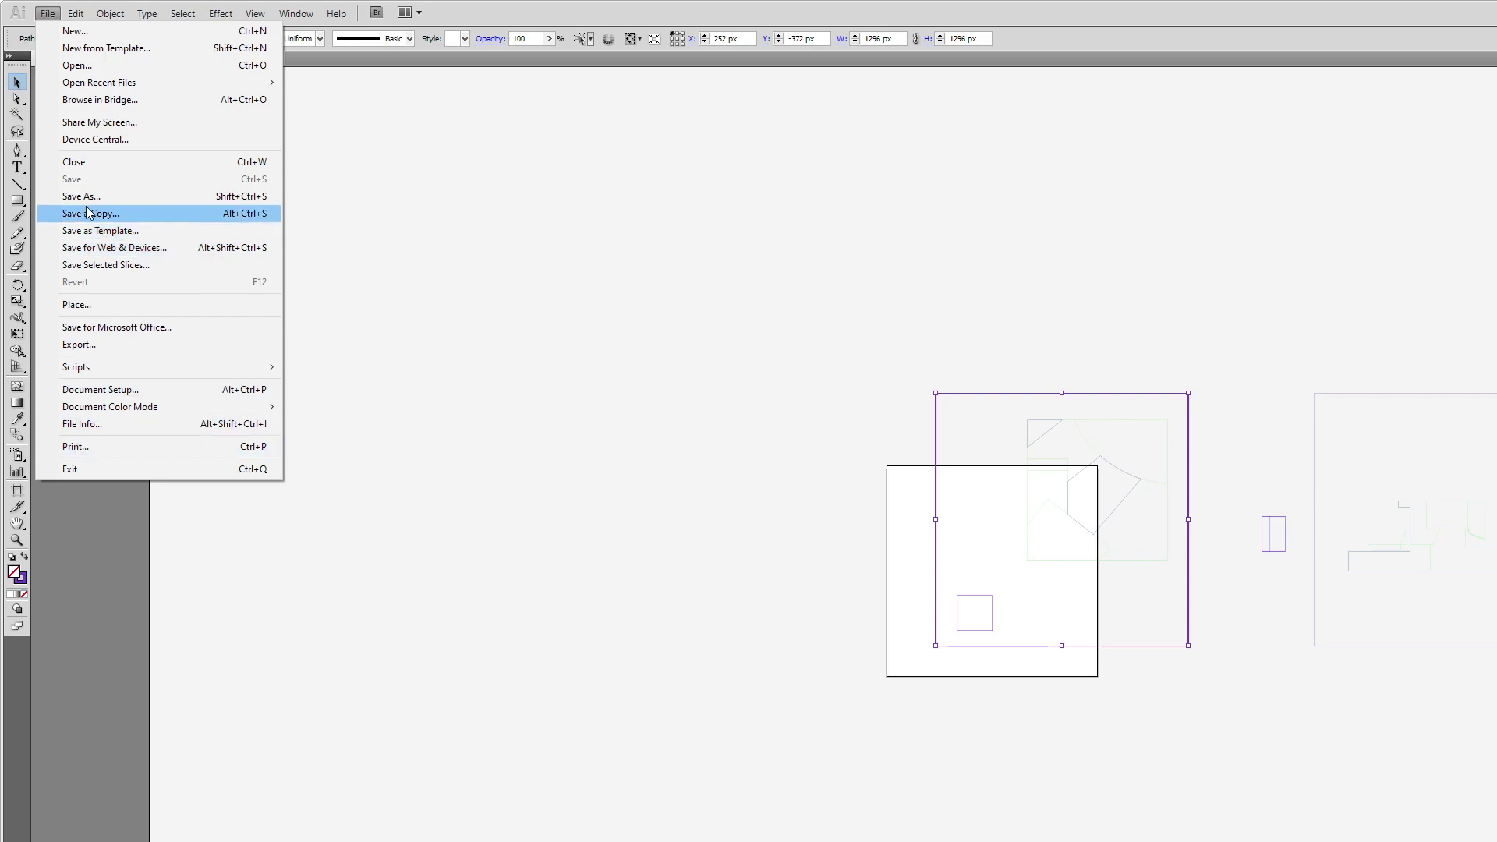
pyautogui.moveTo(99, 374)
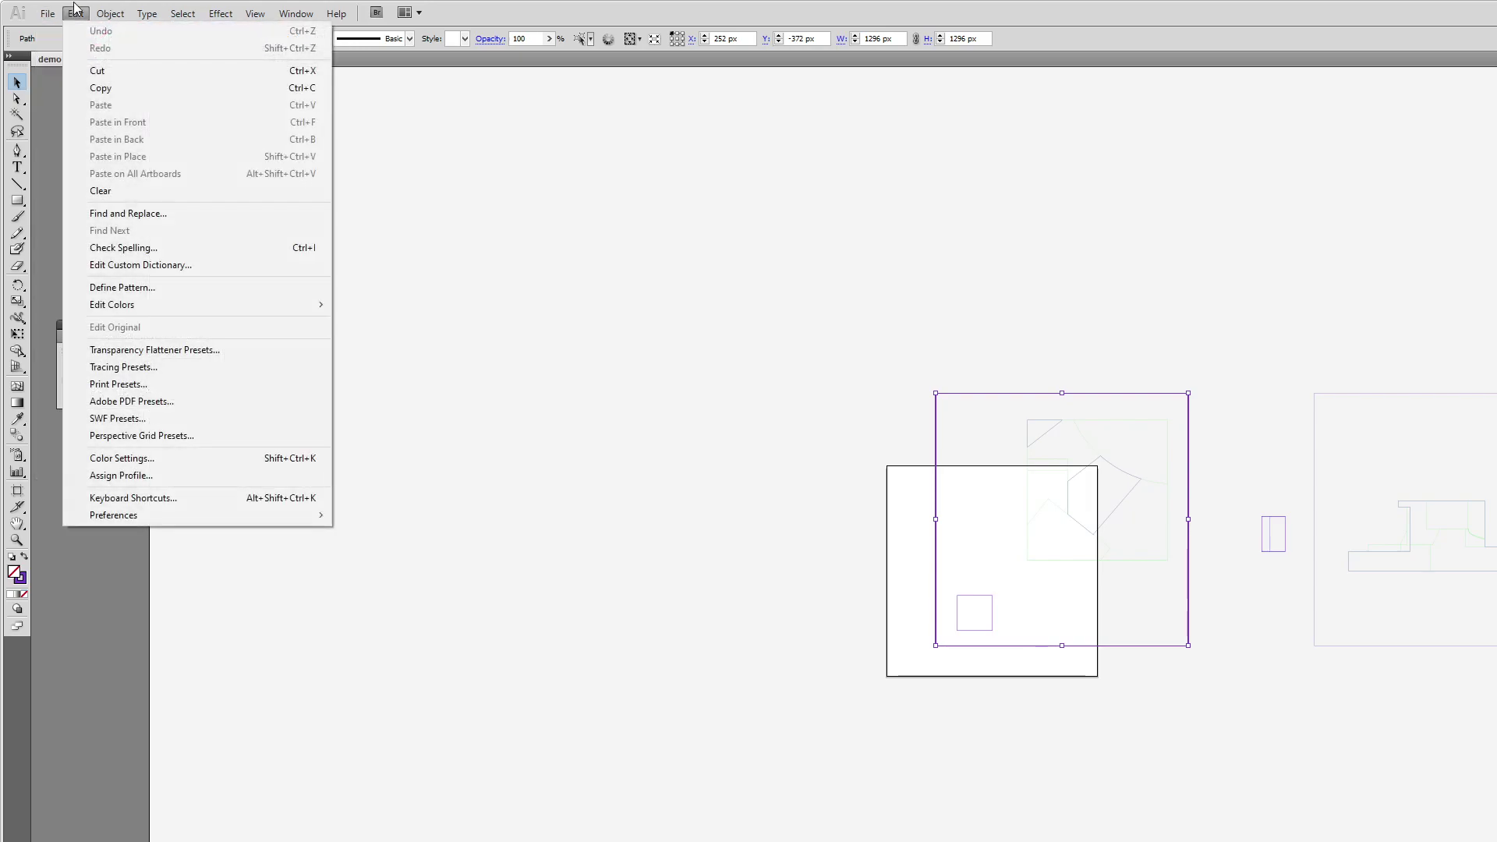
pyautogui.moveTo(177, 518)
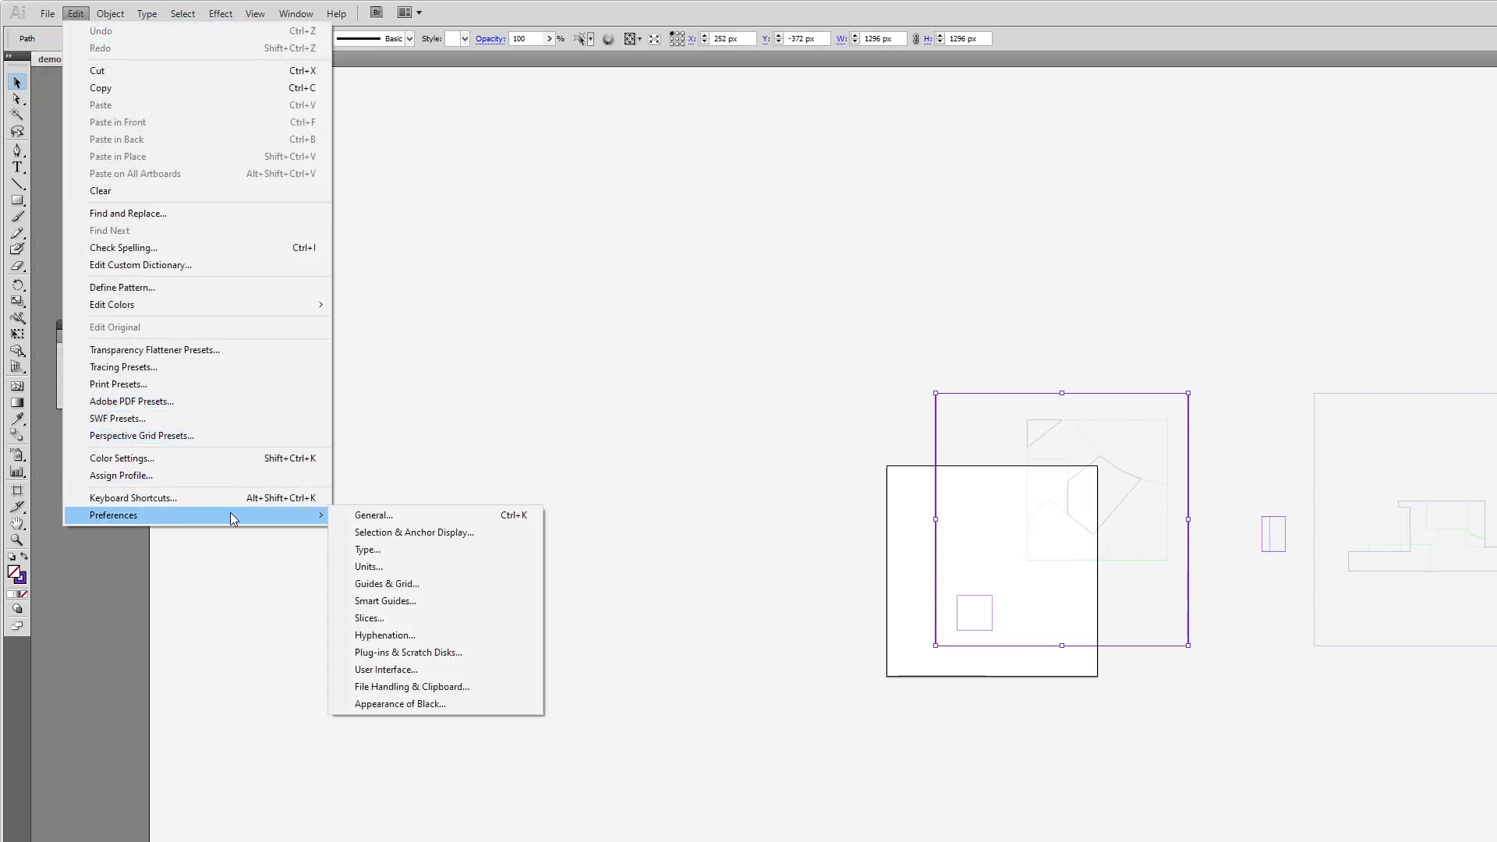
pyautogui.click(389, 573)
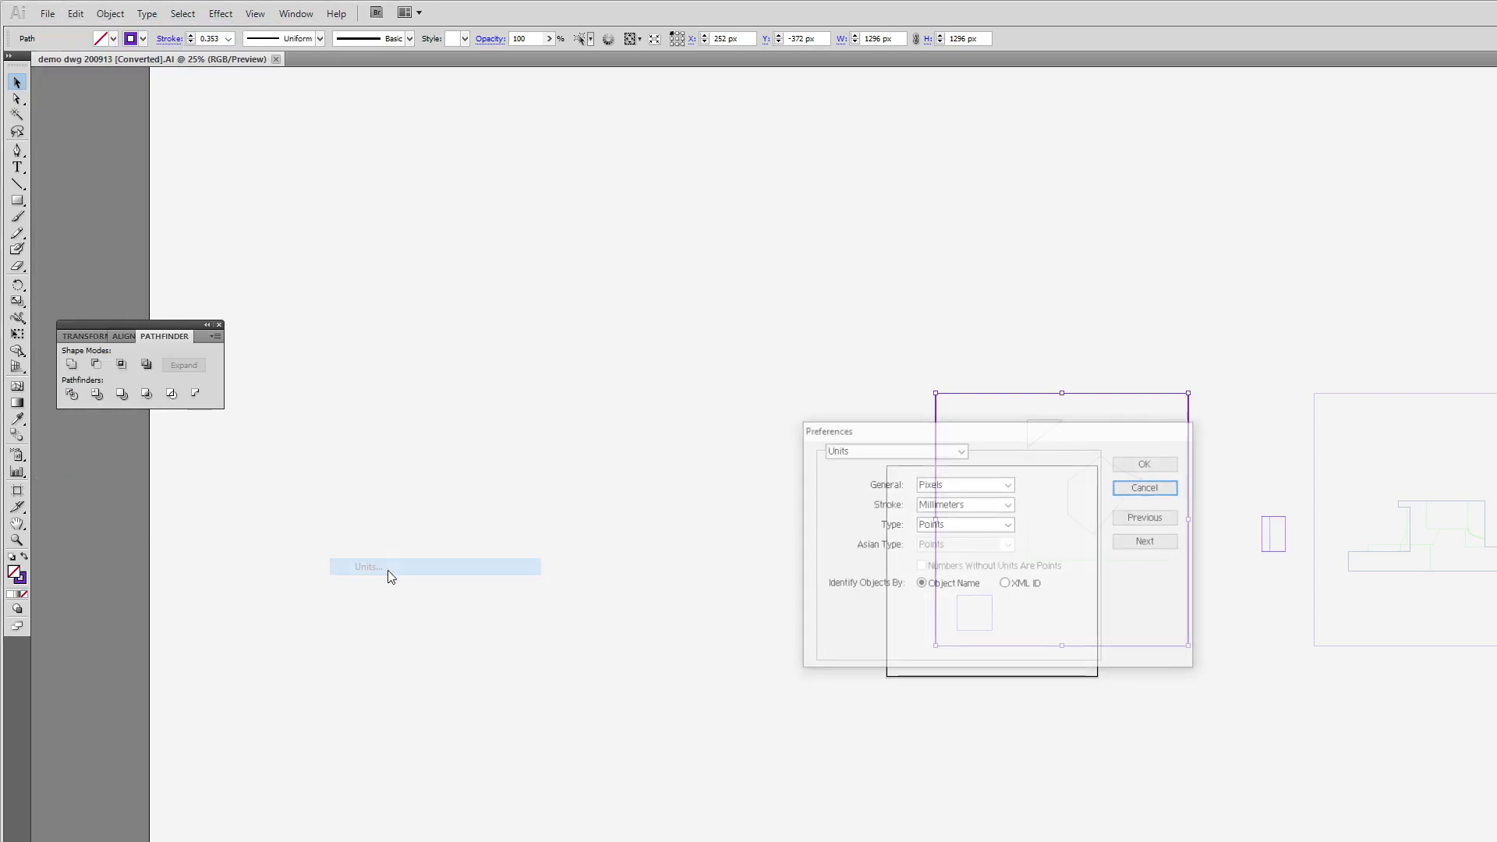
pyautogui.click(979, 487)
pyautogui.click(974, 523)
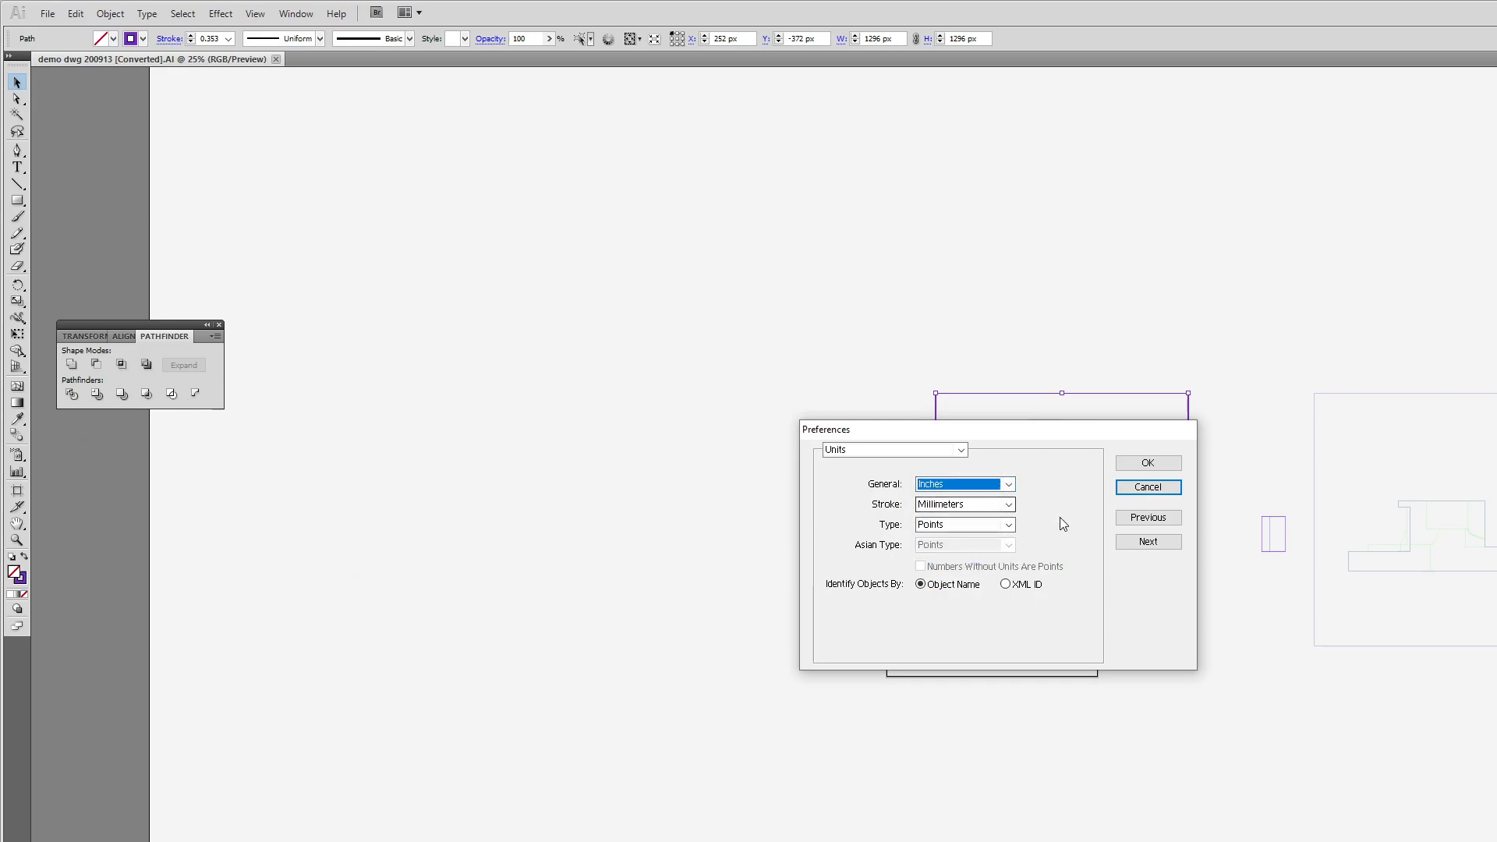
pyautogui.click(1147, 463)
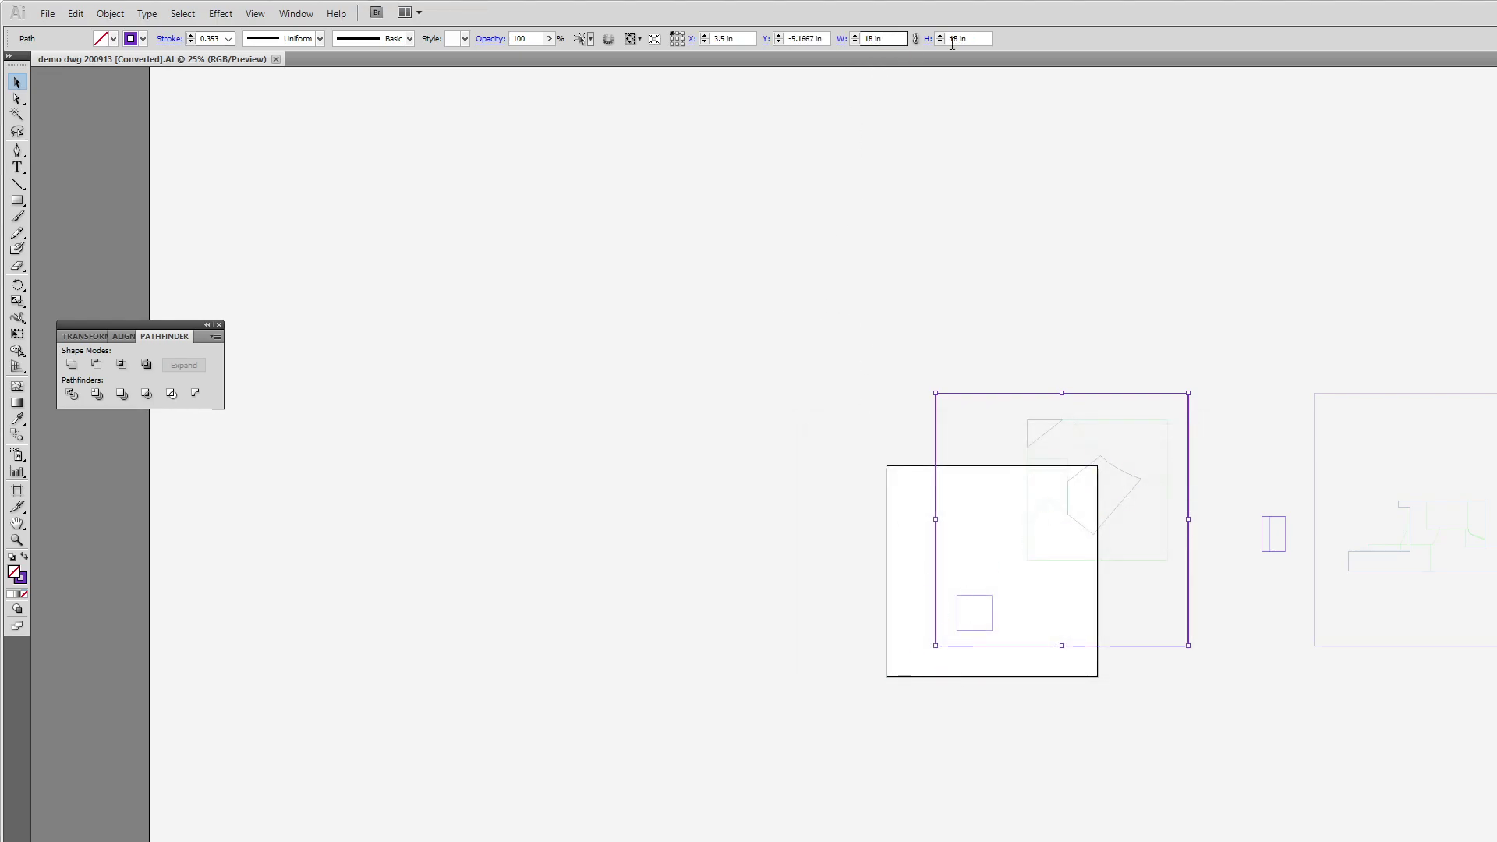
pyautogui.click(793, 560)
# Resize the artboard to the 18 by 18 inch square around the plan and draw a matching second artboard over the elevation's square
pyautogui.scroll(-1, 816, 612)
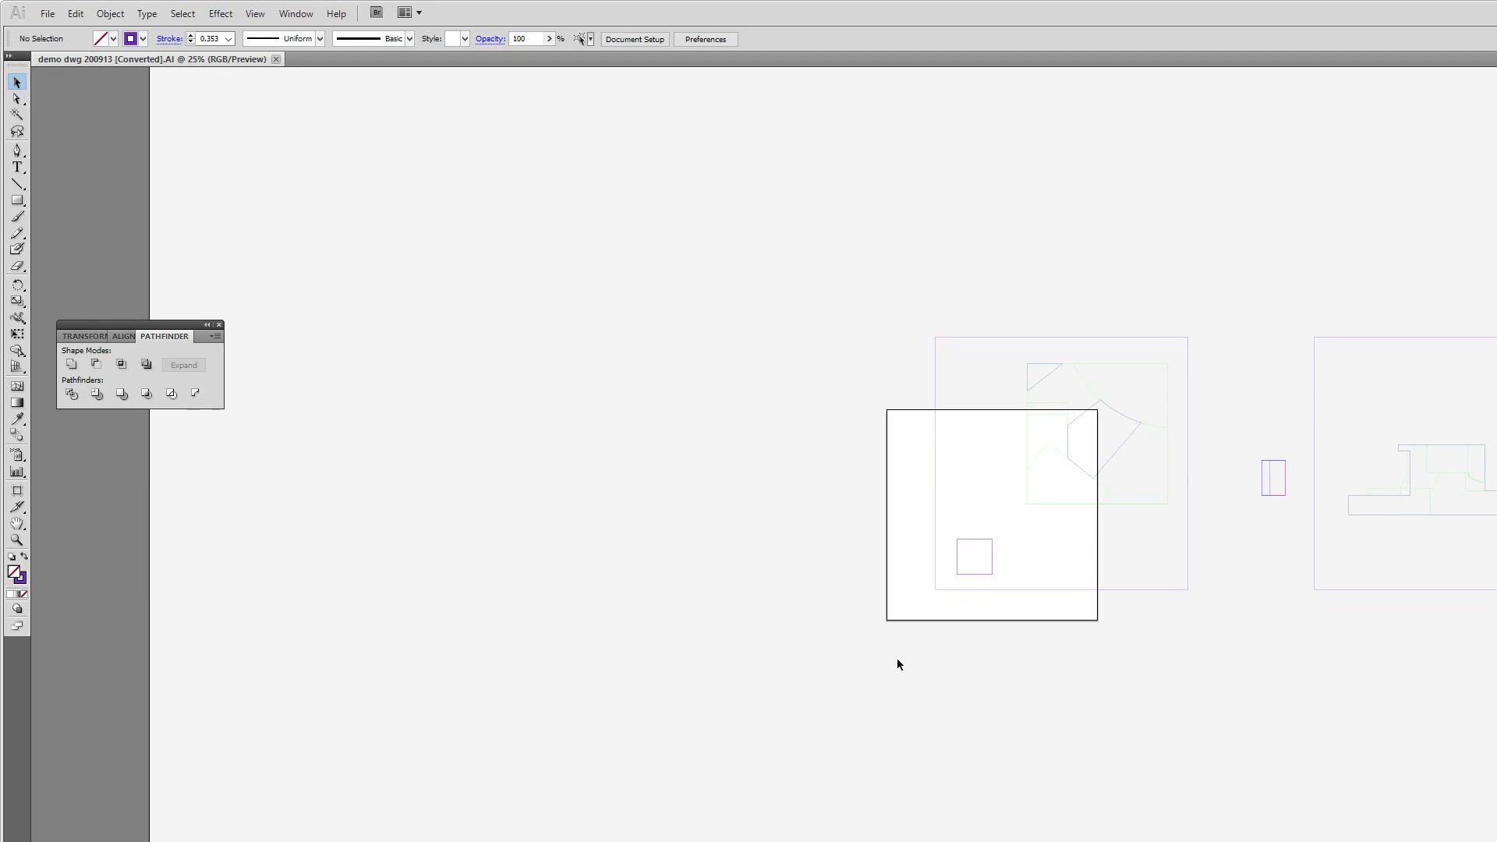
pyautogui.click(17, 490)
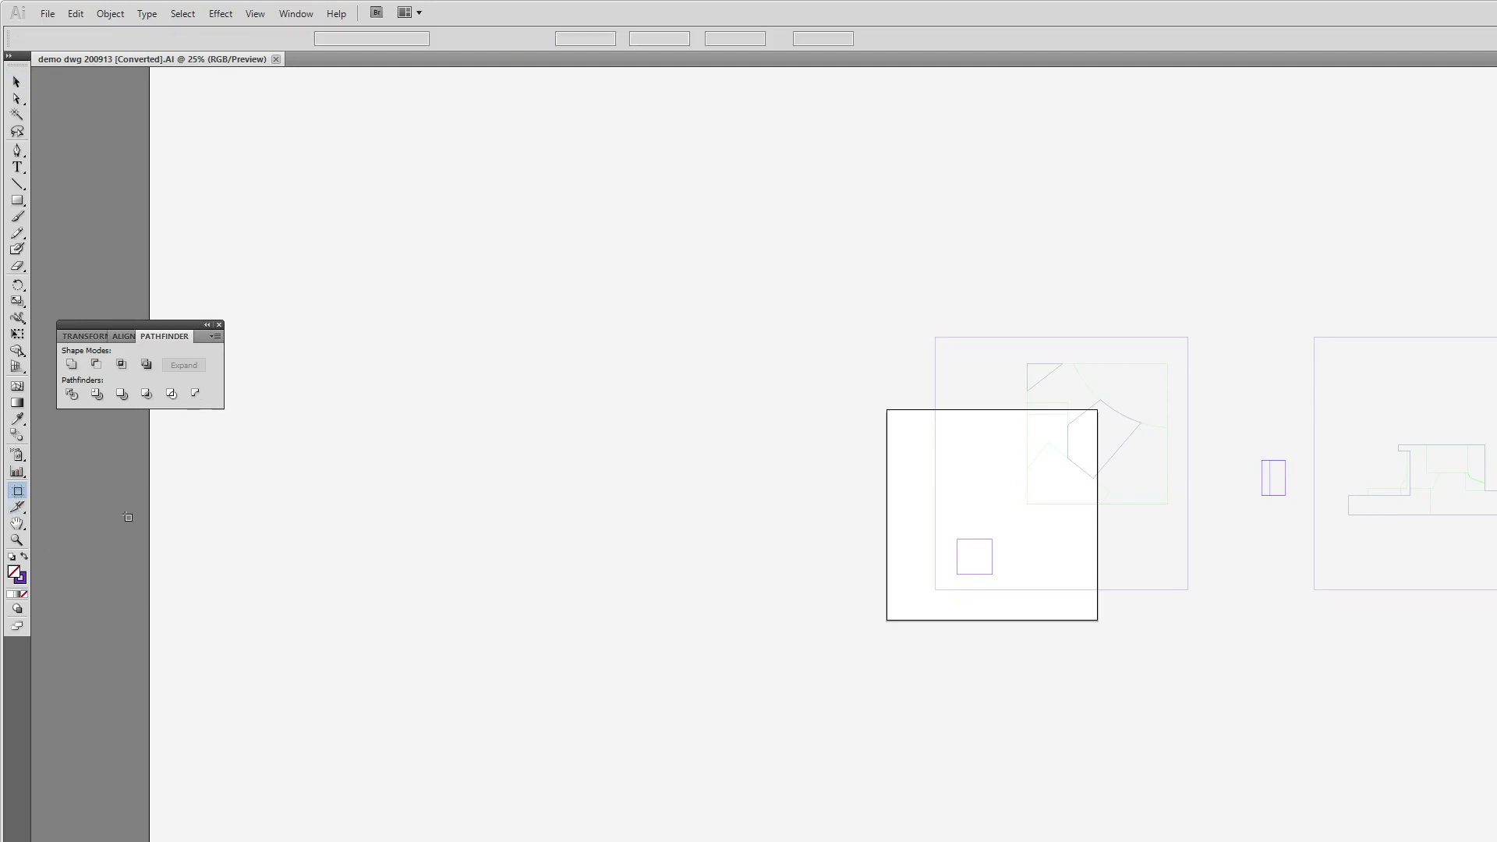
pyautogui.moveTo(888, 621); pyautogui.dragTo(935, 590)
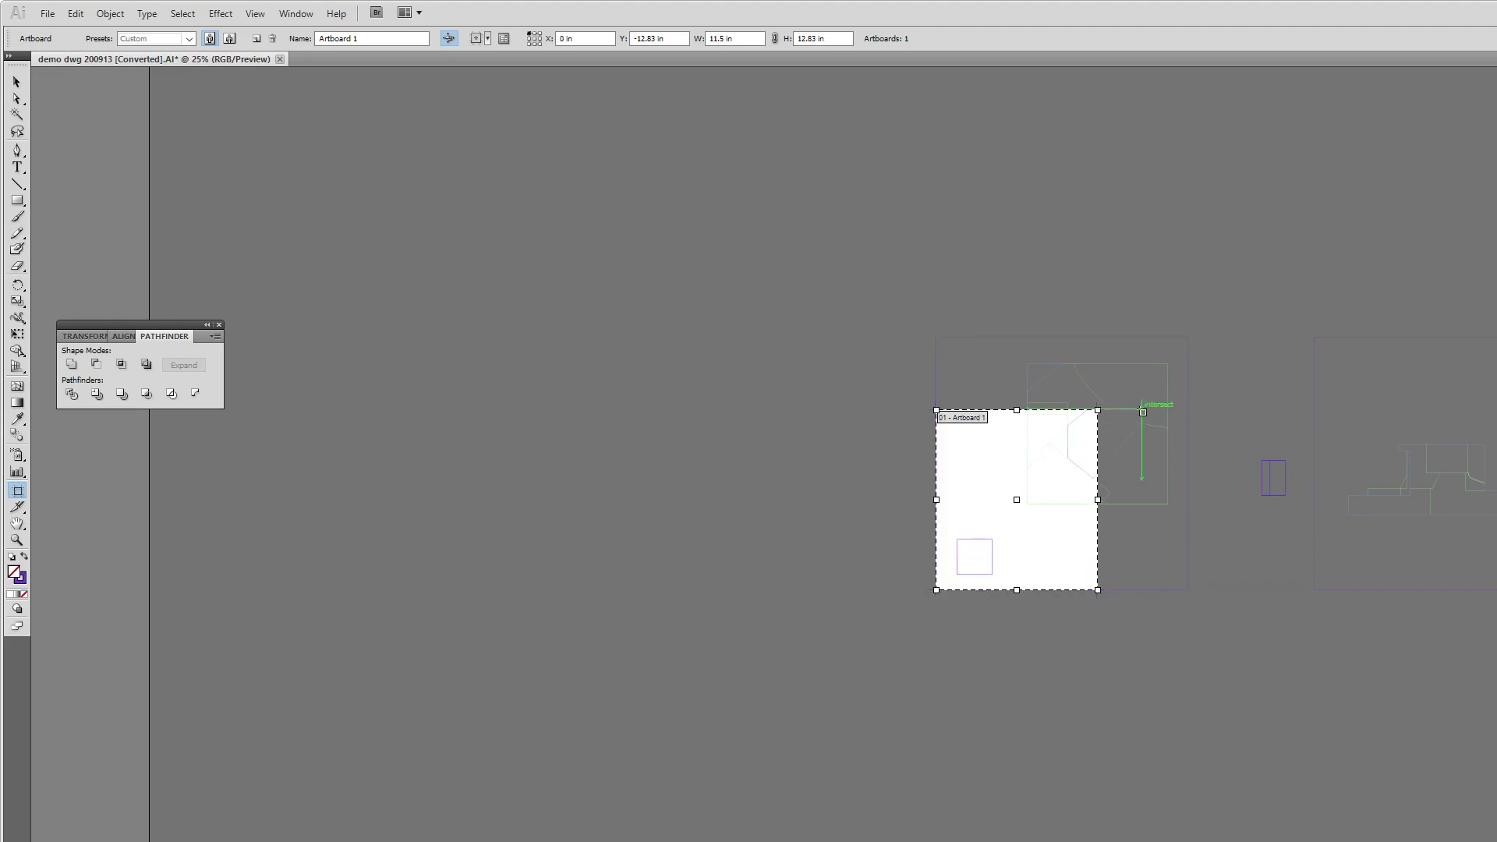
pyautogui.moveTo(1097, 409); pyautogui.dragTo(1189, 337)
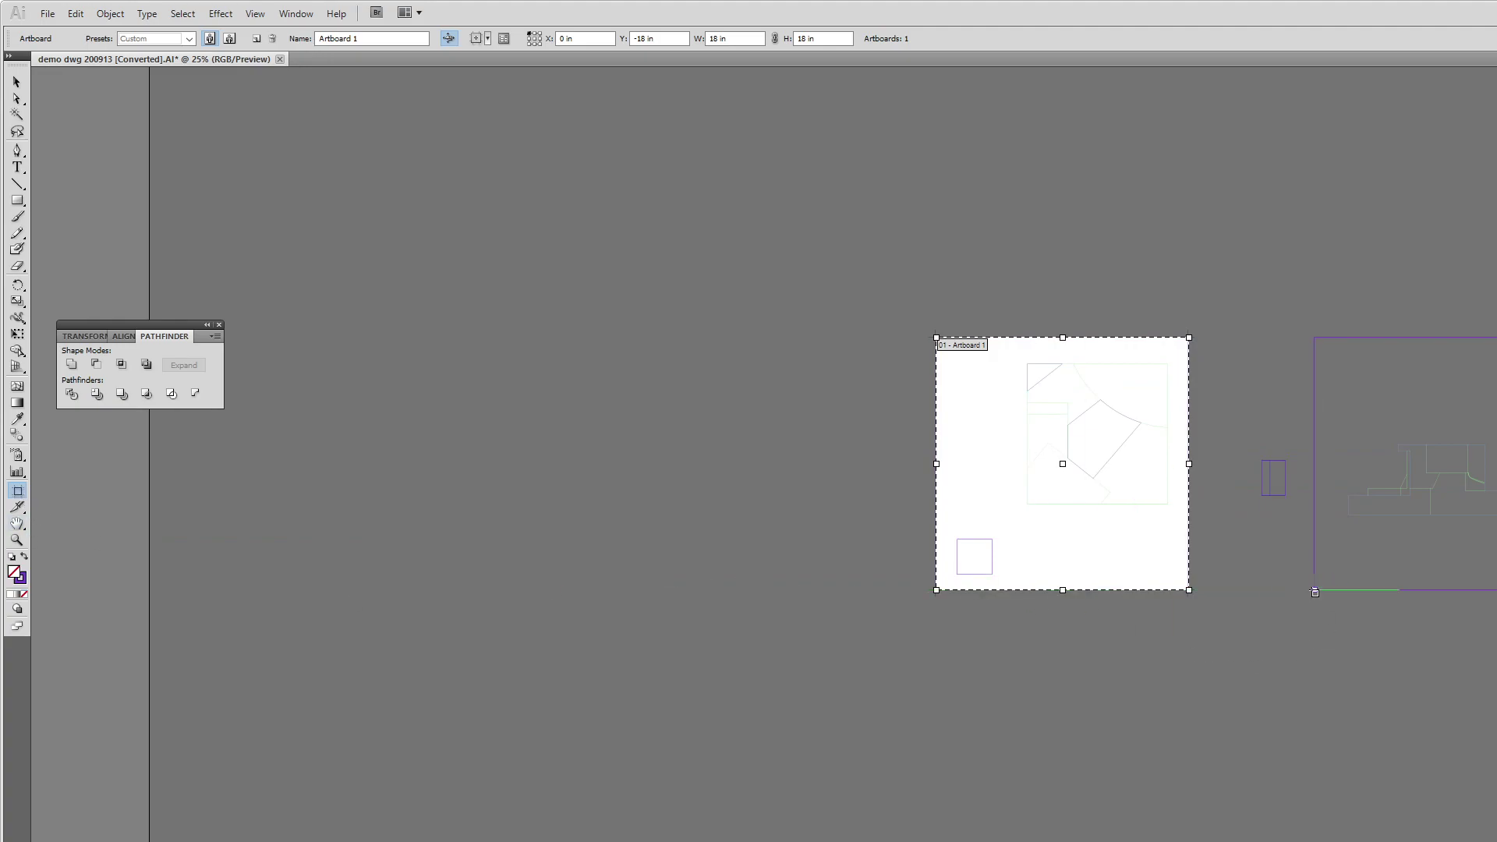
pyautogui.moveTo(1315, 593)
pyautogui.mouseDown()
pyautogui.moveTo(1477, 484)
pyautogui.moveTo(1496, 337)
pyautogui.mouseUp()
pyautogui.click(17, 81)
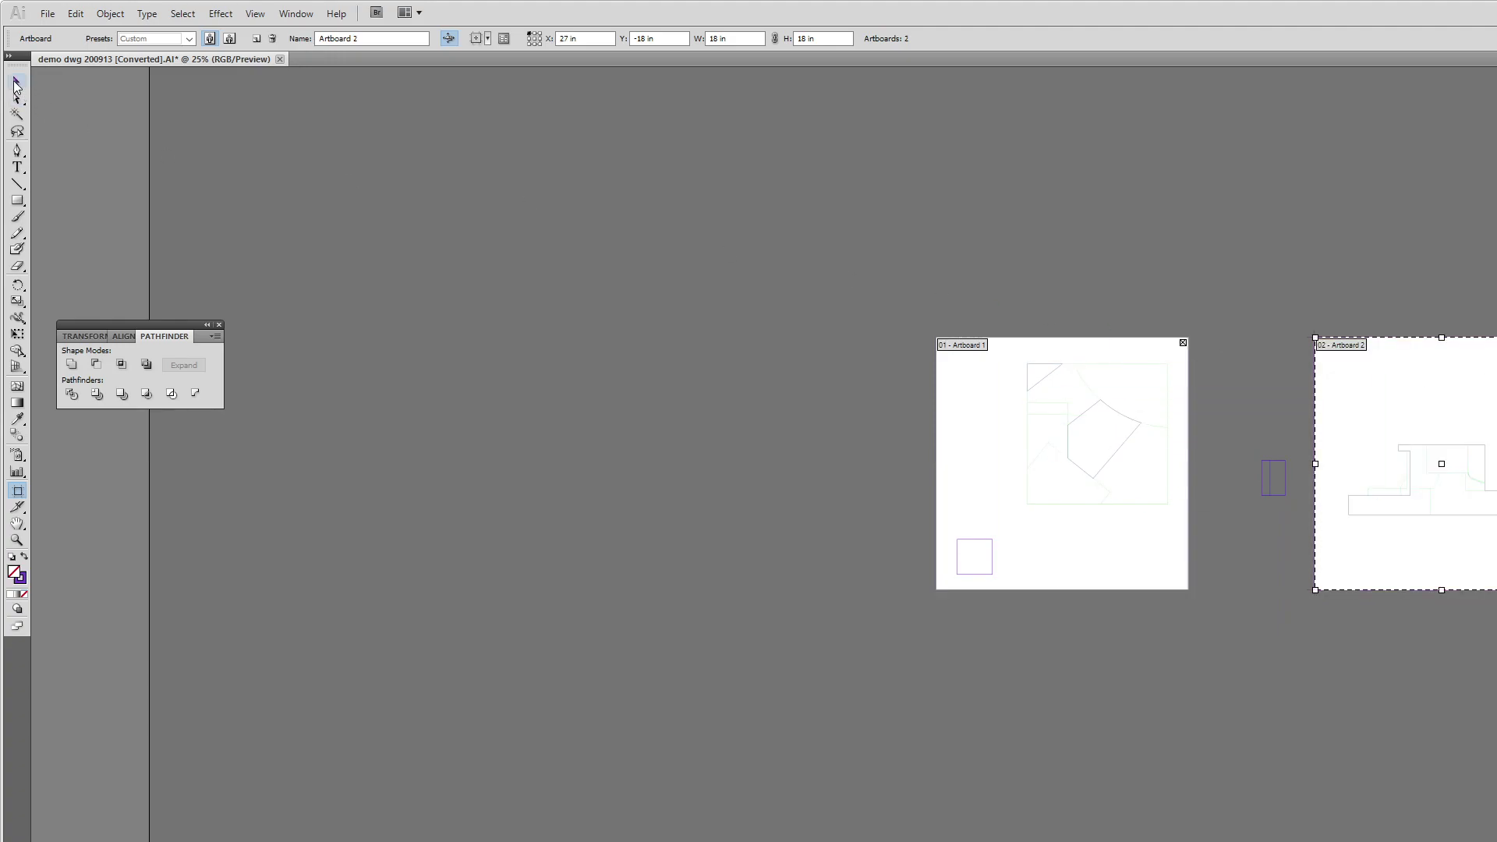
# Select all the linework across both artboards and choose black (000000) as its stroke color in the Color Picker
pyautogui.moveTo(1256, 646); pyautogui.dragTo(876, 789)
pyautogui.hotkey('ctrl', '+')
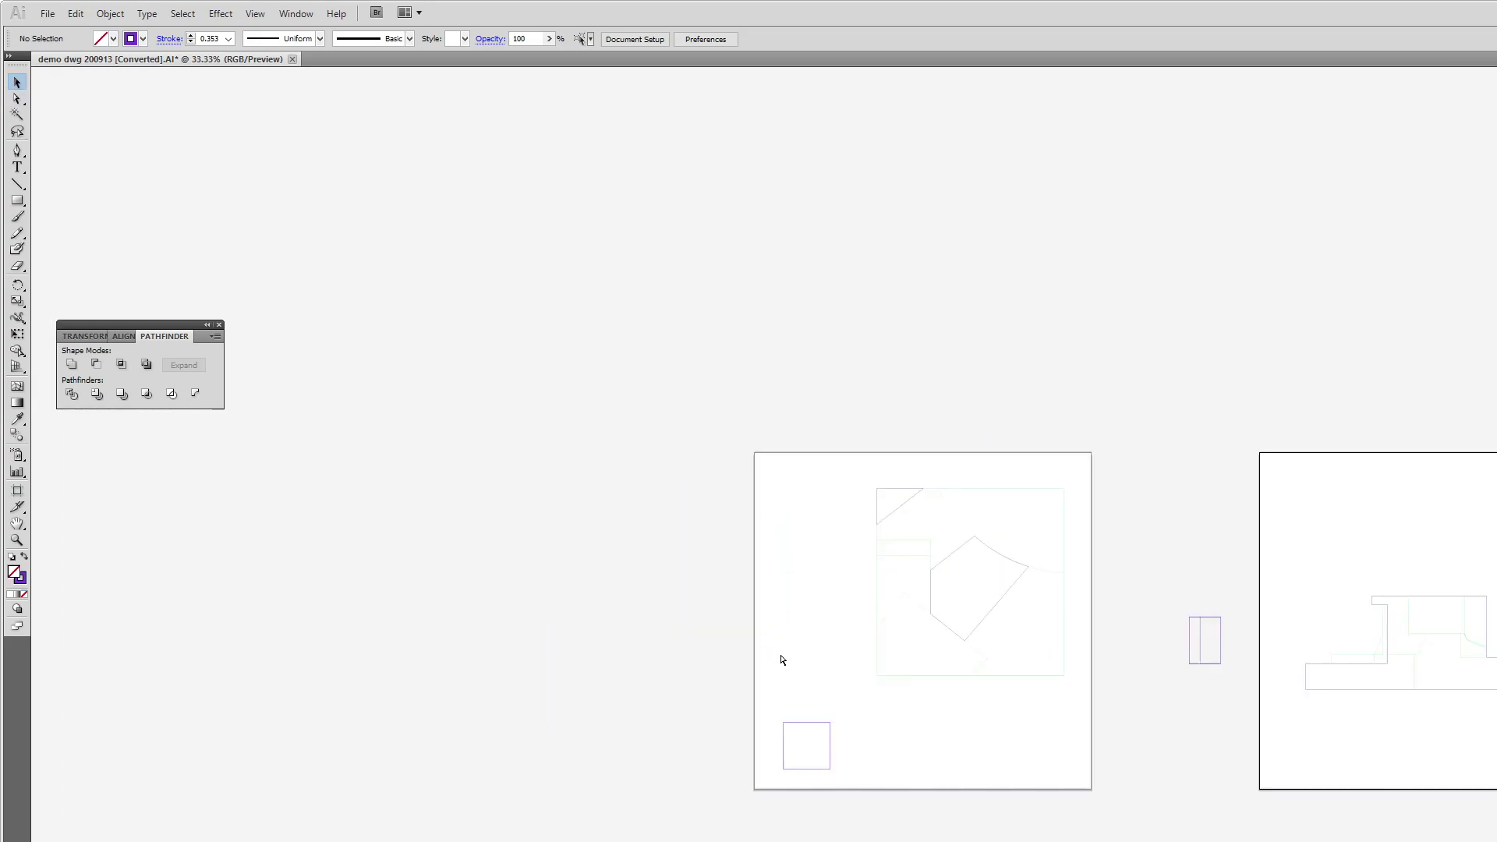
pyautogui.hotkey('ctrl', '+')
pyautogui.moveTo(998, 662); pyautogui.dragTo(619, 616)
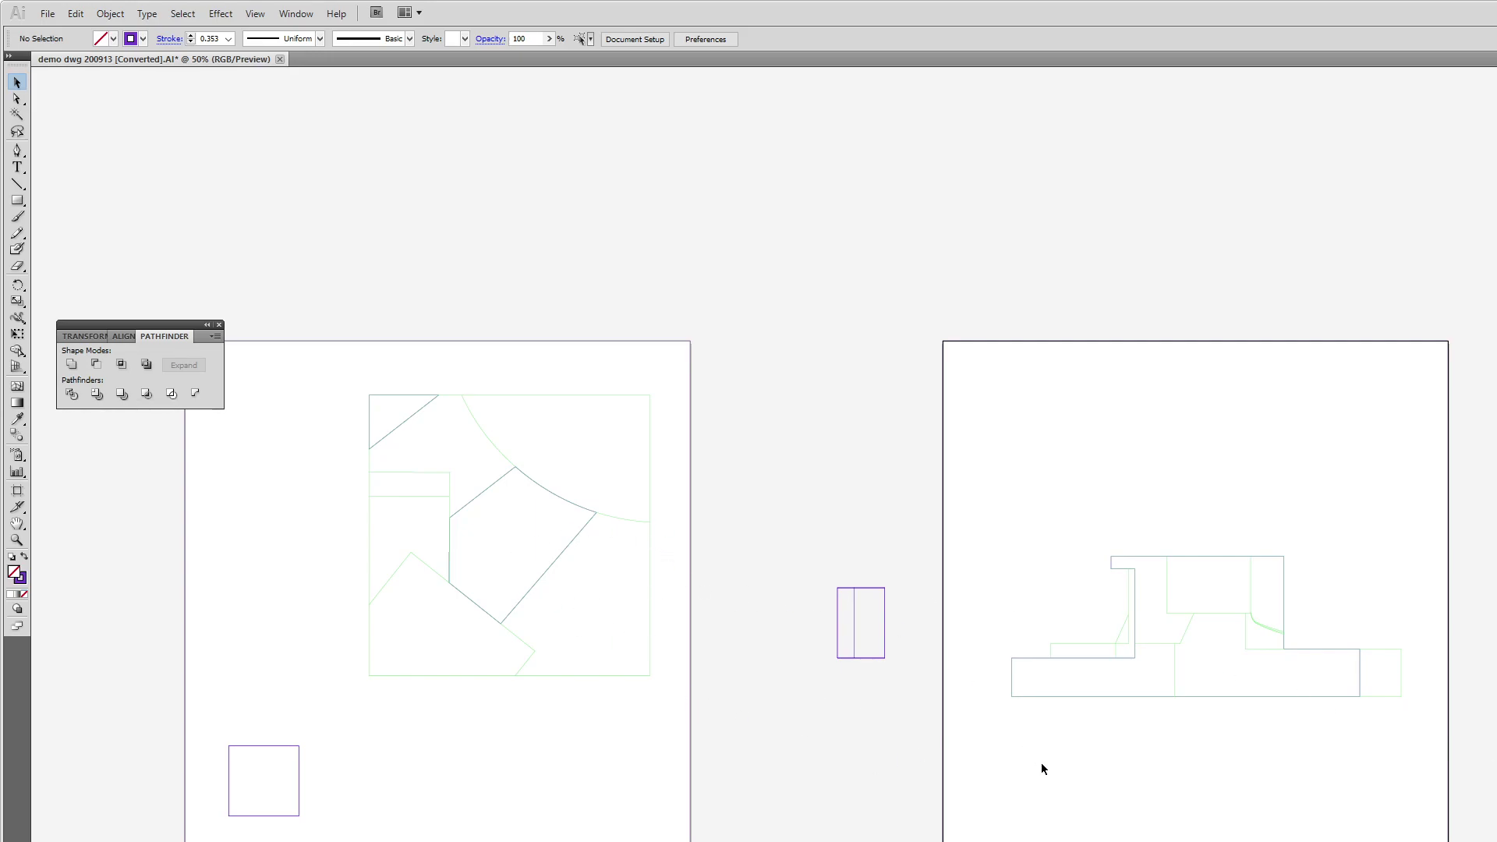
pyautogui.hotkey('ctrl', 'a')
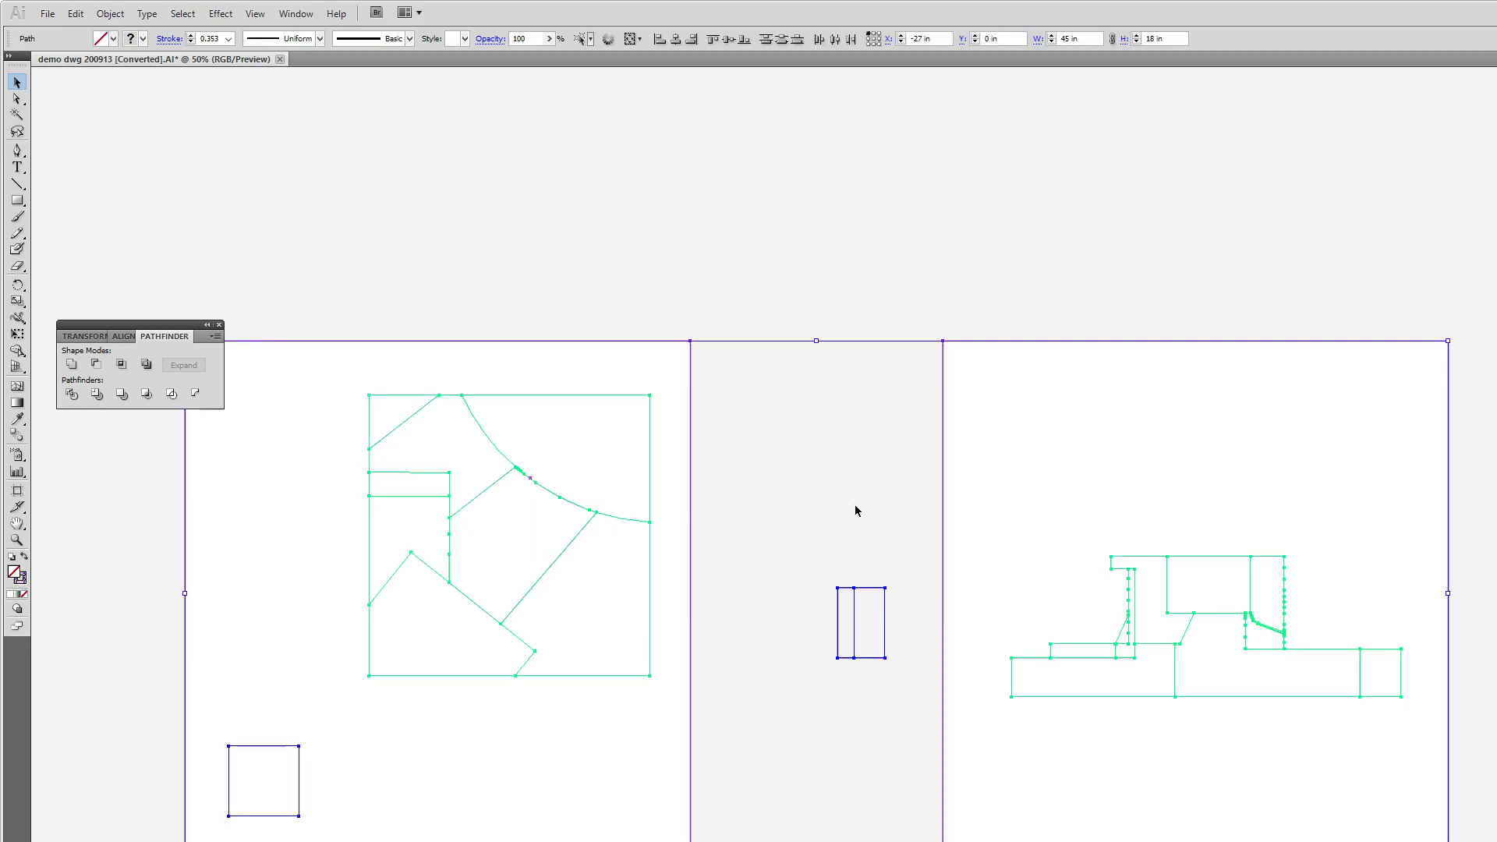
pyautogui.doubleClick(25, 580)
pyautogui.moveTo(1021, 567)
pyautogui.mouseDown()
pyautogui.moveTo(1009, 543)
pyautogui.moveTo(1035, 678)
pyautogui.mouseUp()
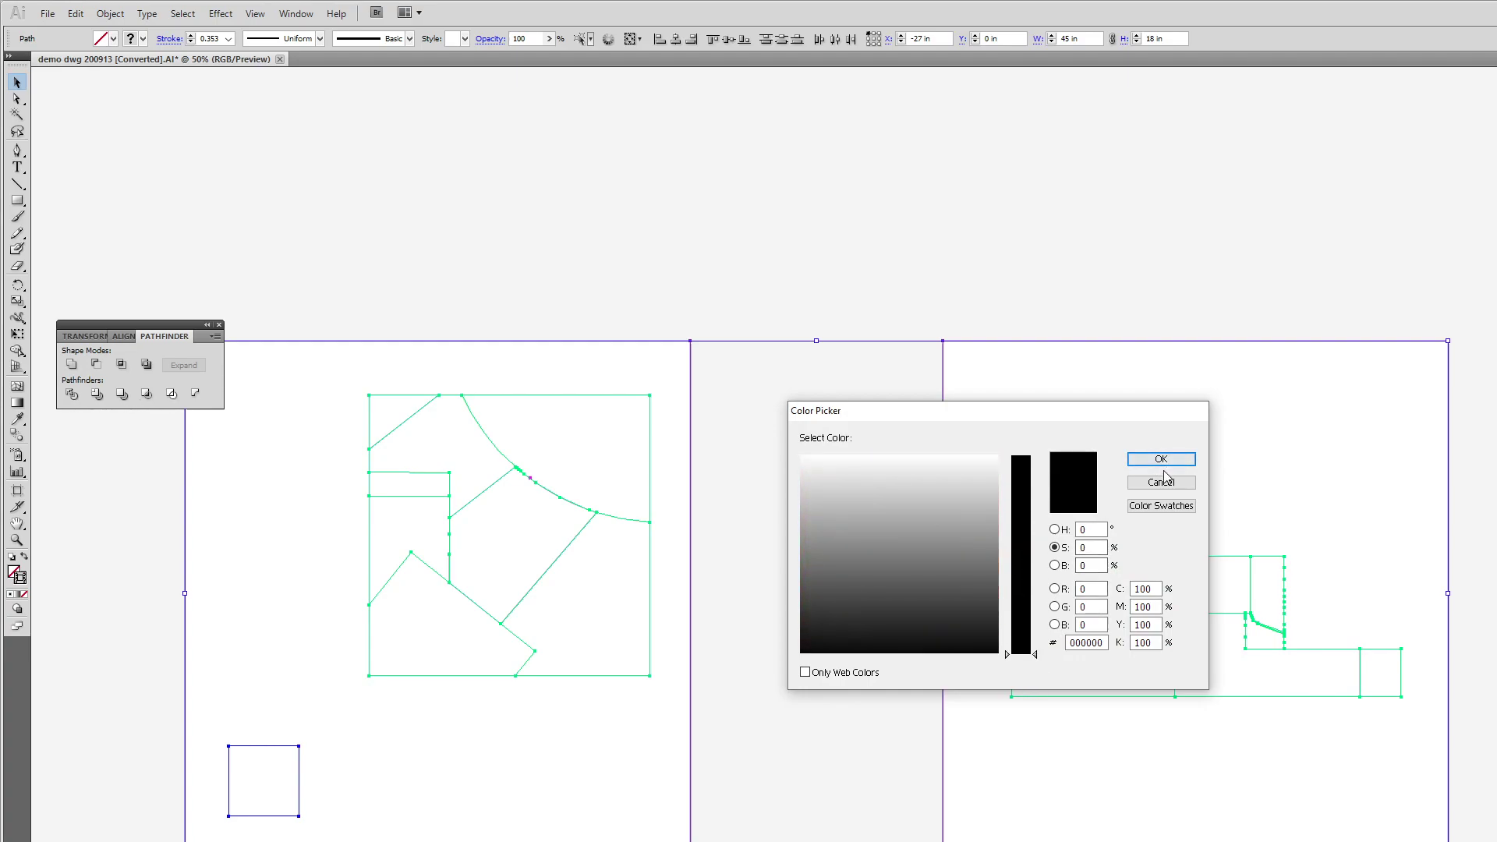
pyautogui.click(1130, 460)
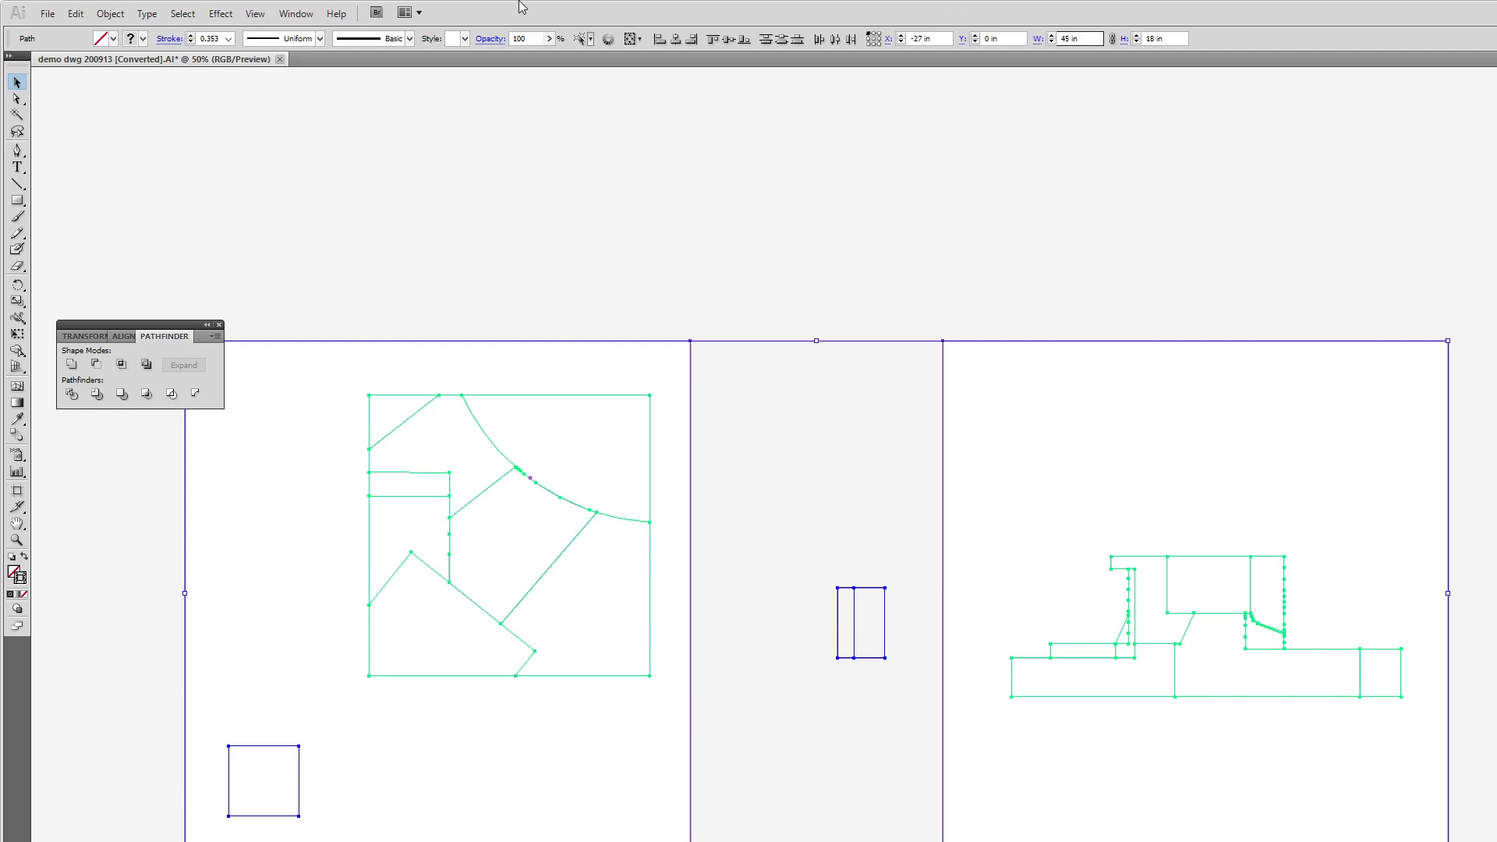
# Apply a black swatch to the stroke of all the selected linework, then deselect it
pyautogui.click(308, 14)
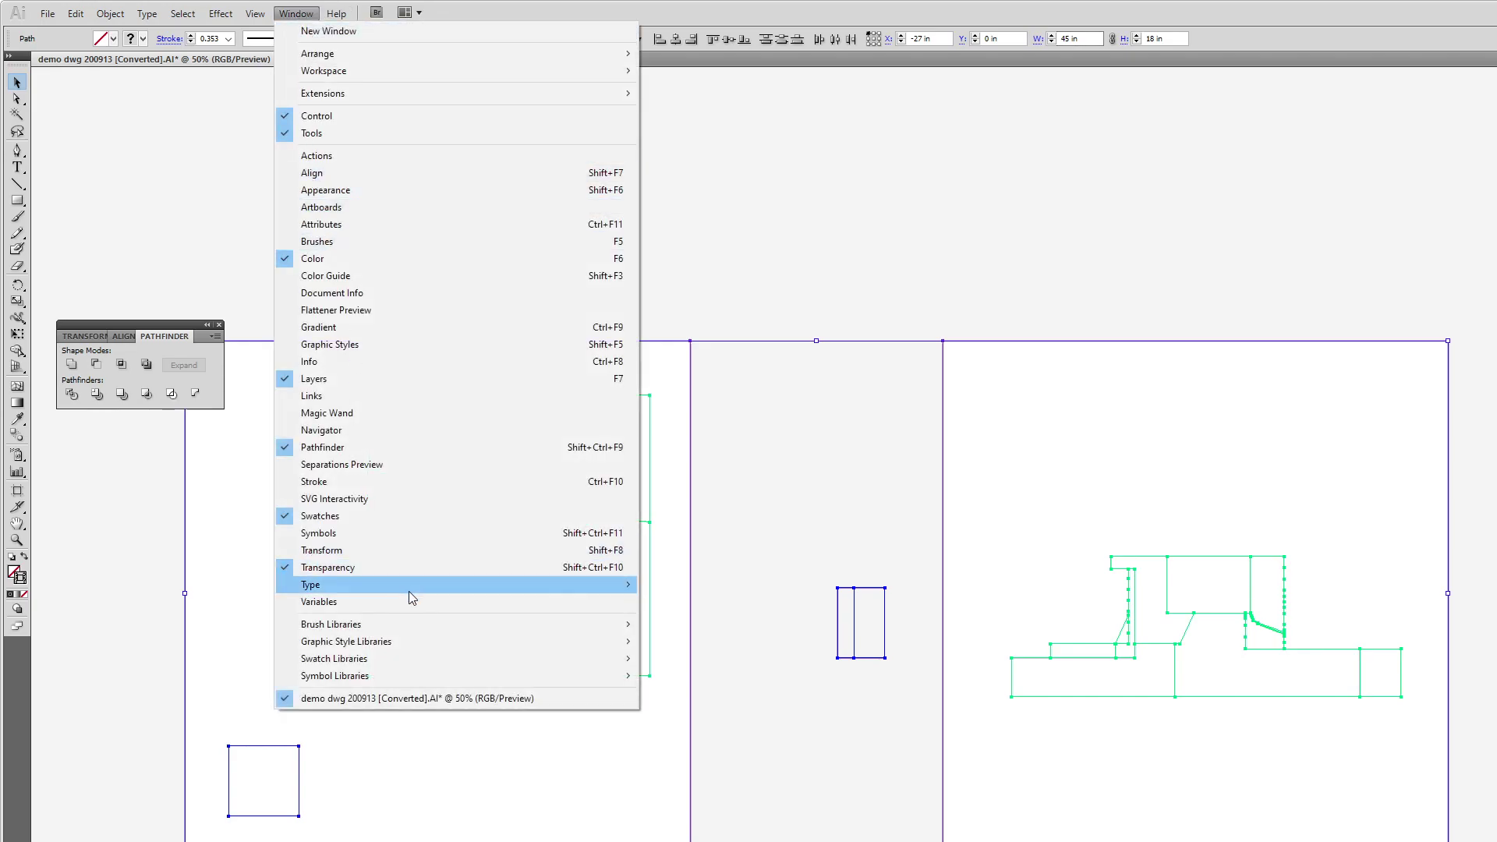
pyautogui.click(381, 516)
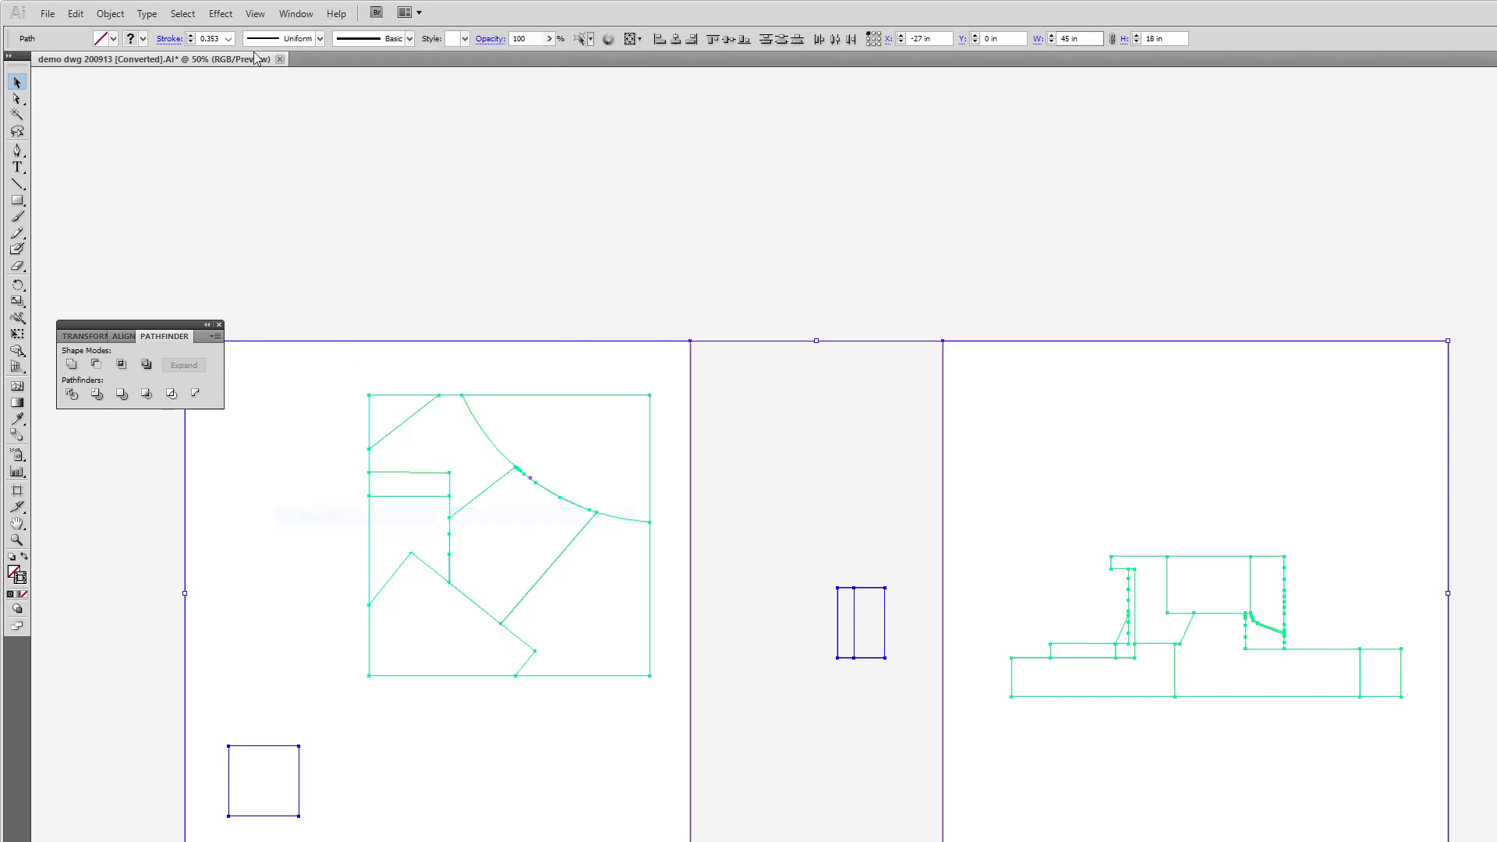
pyautogui.click(296, 13)
pyautogui.click(320, 516)
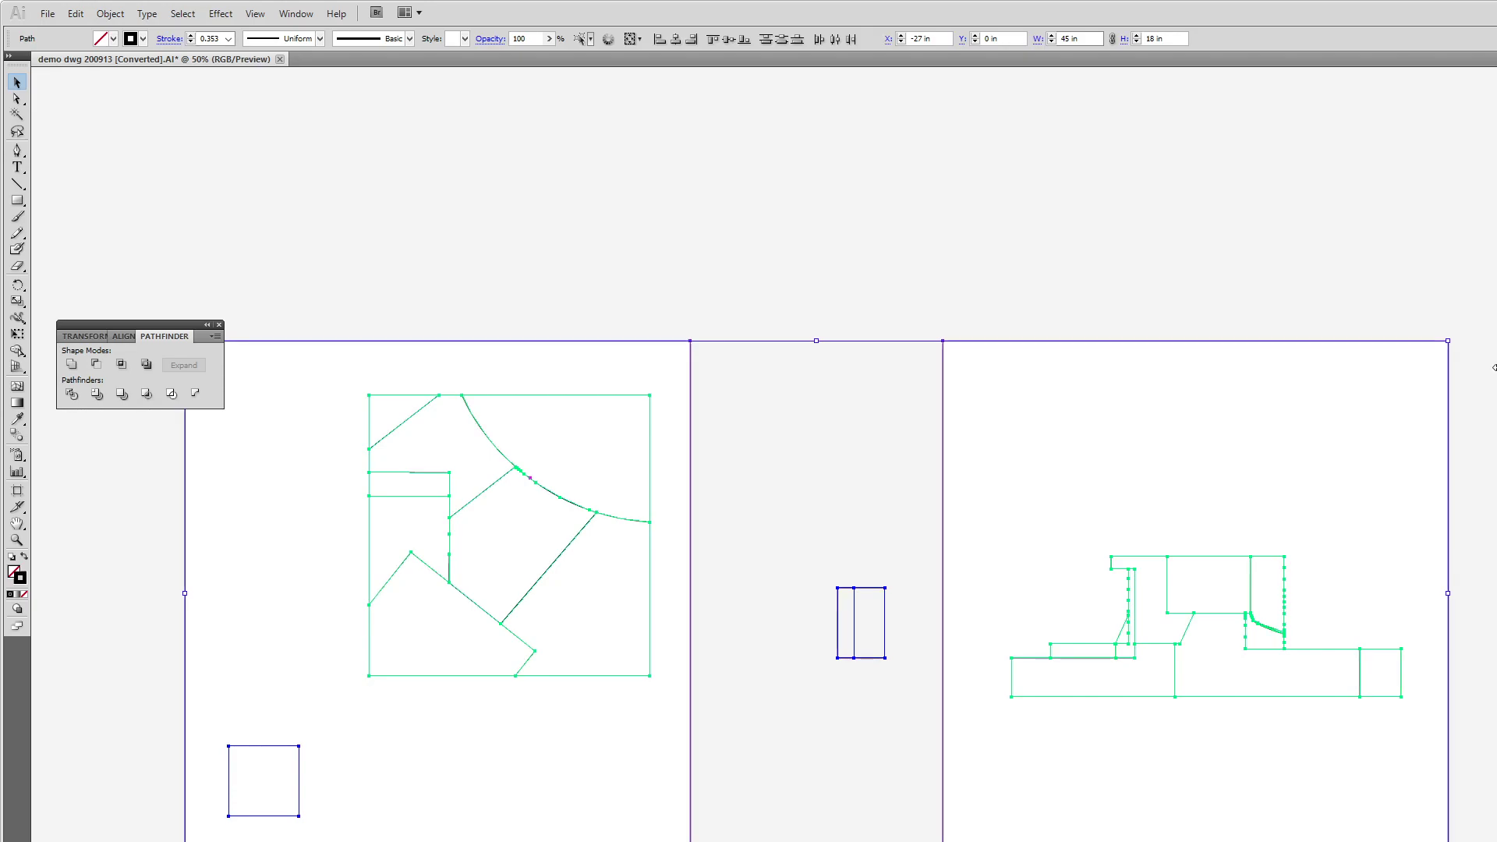
pyautogui.click(776, 798)
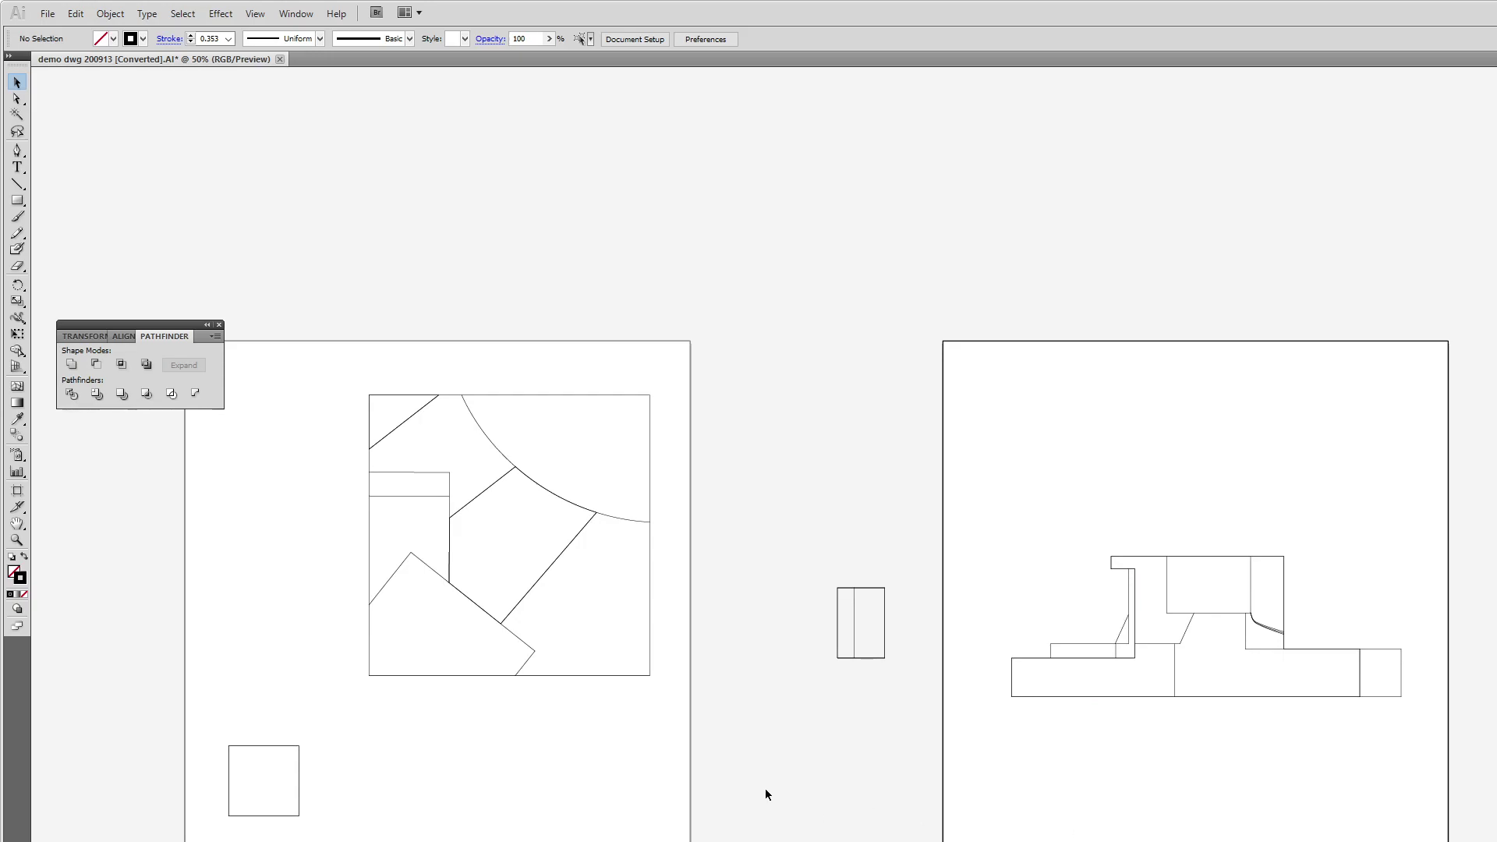
# Open the Rotring Rapidograph technical pens PNG from the Demo 200913 folder, check the pen widths and return to the drawing
pyautogui.hotkey('ctrl', 'space')
pyautogui.hotkey('ctrl', 'a')
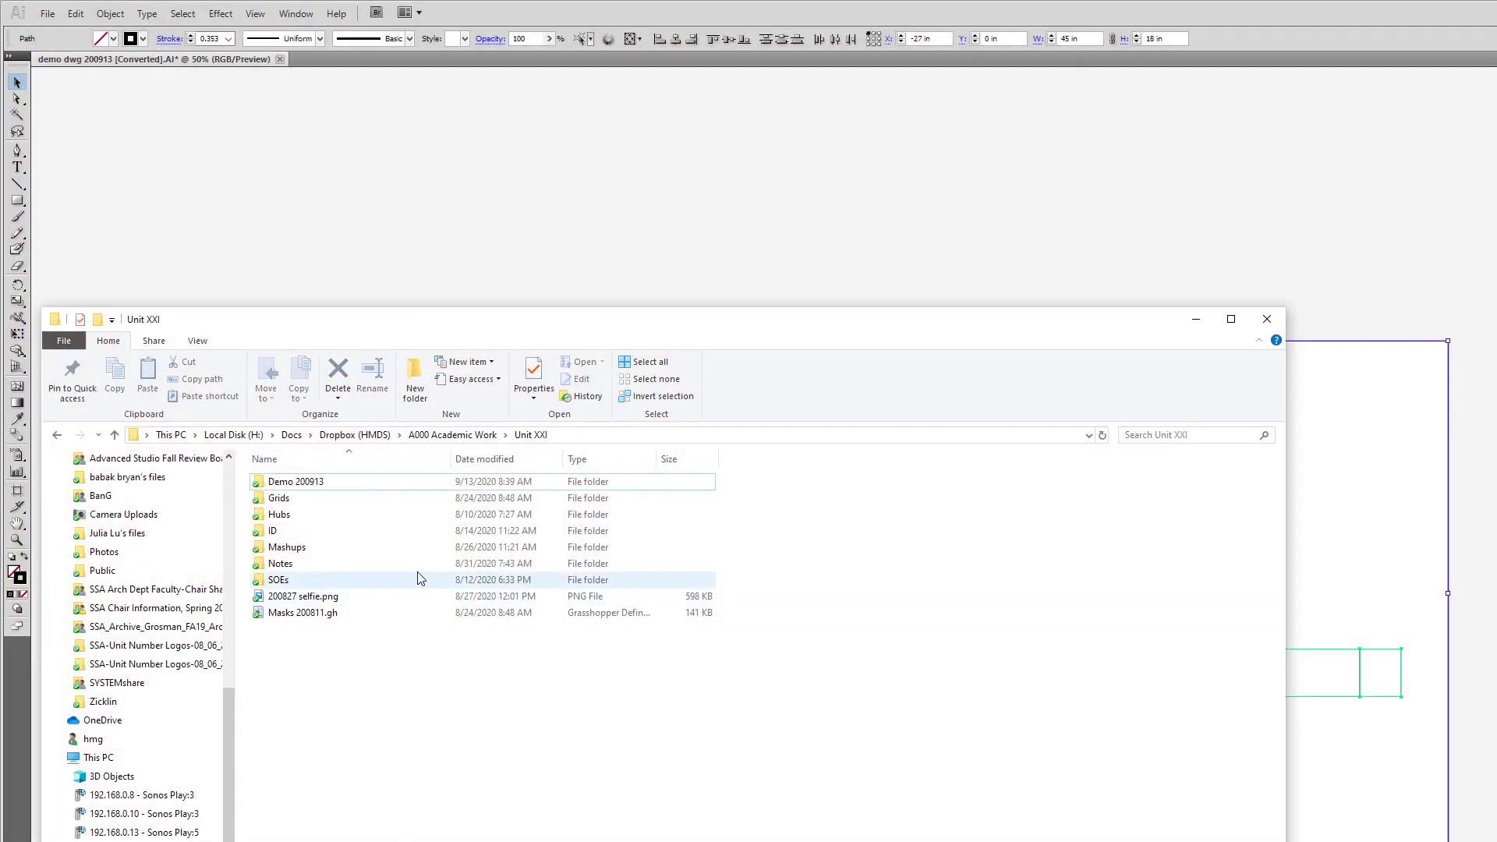
pyautogui.click(275, 483)
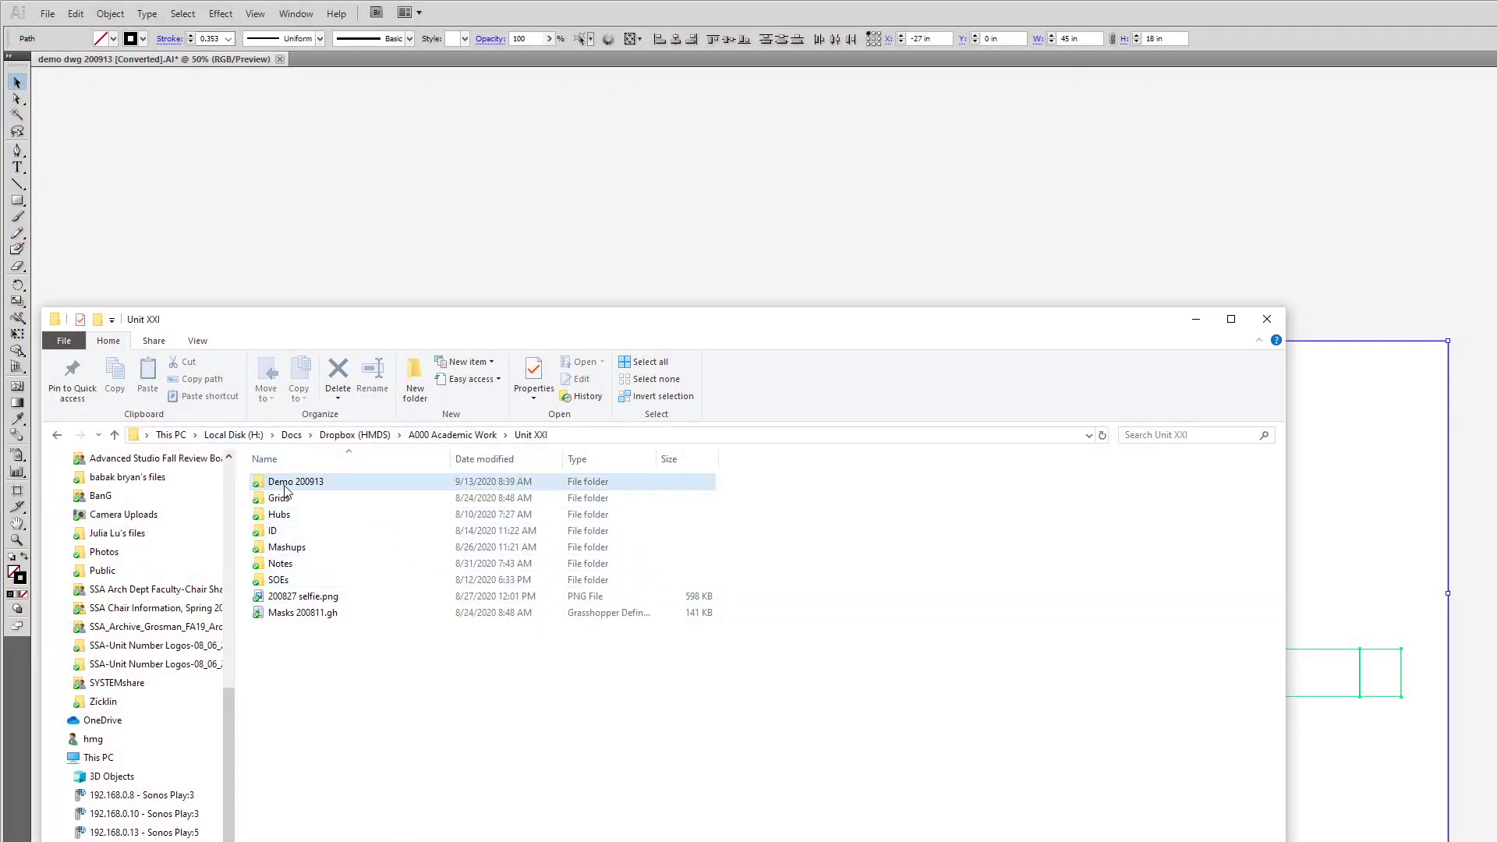
pyautogui.doubleClick(274, 483)
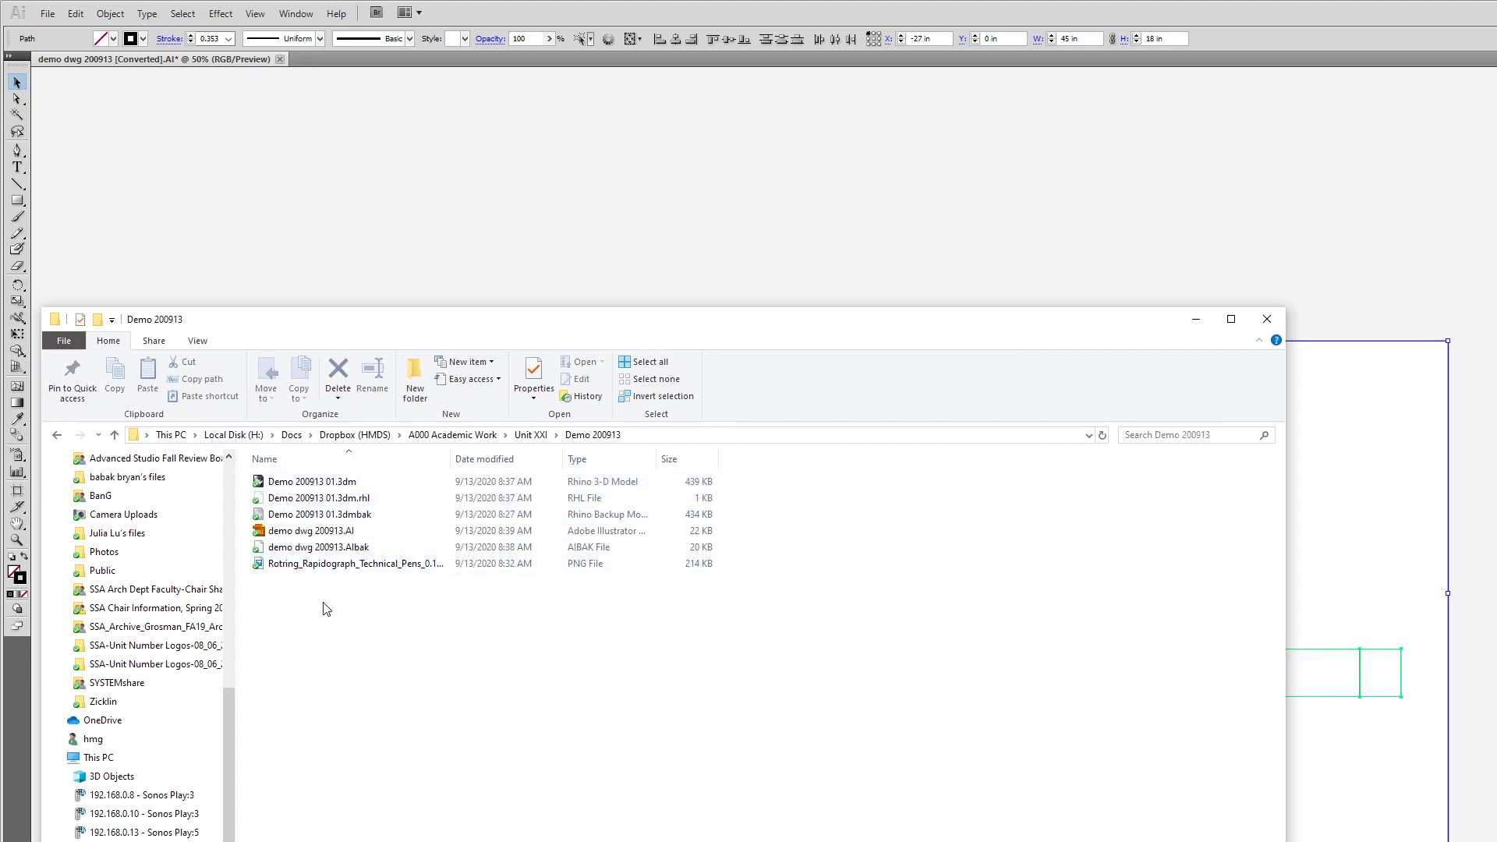
pyautogui.click(319, 570)
pyautogui.doubleClick(318, 570)
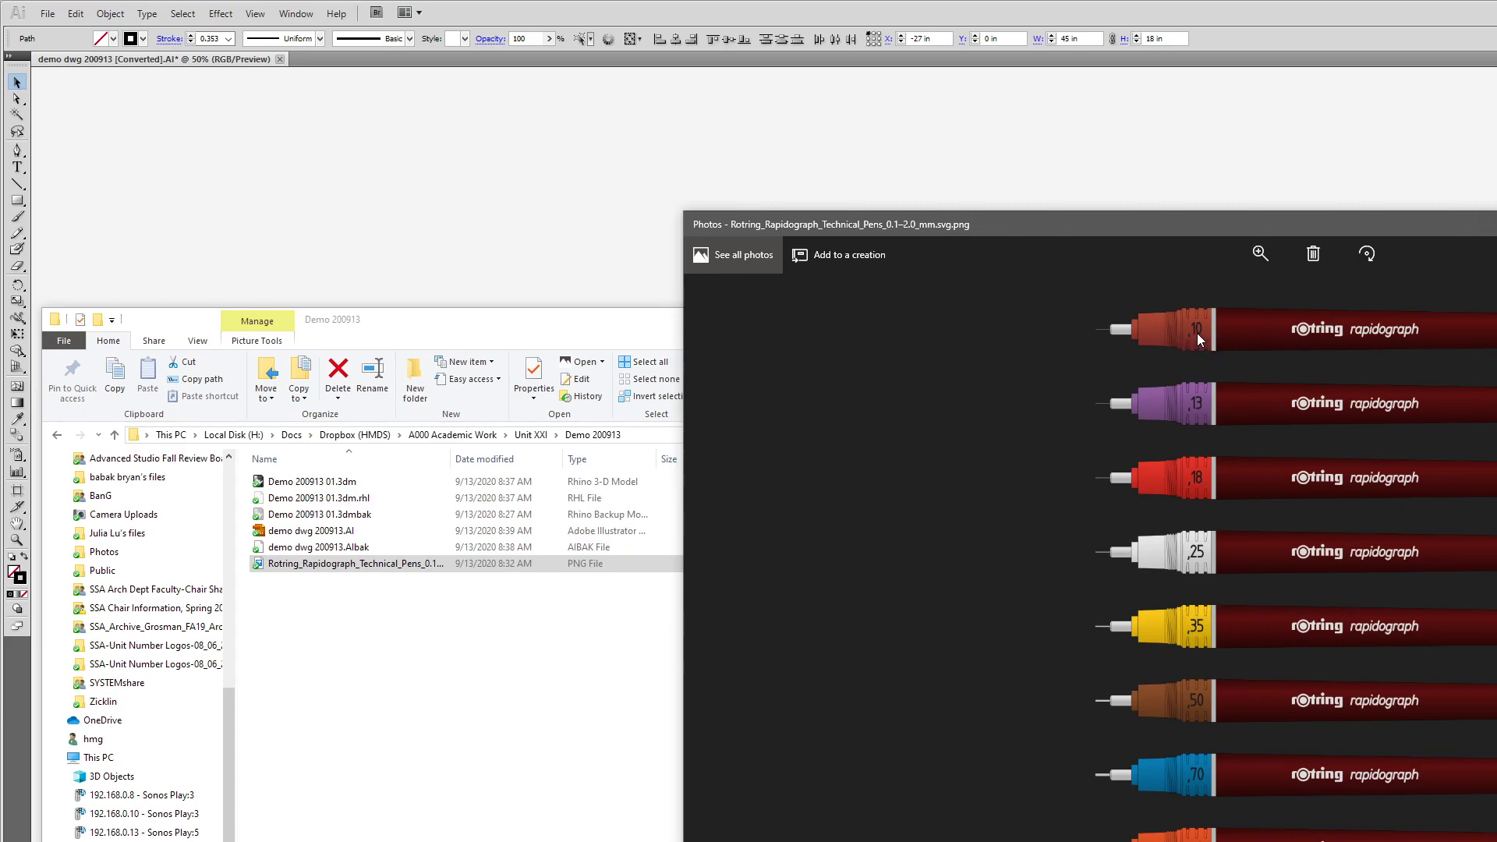
pyautogui.click(1086, 130)
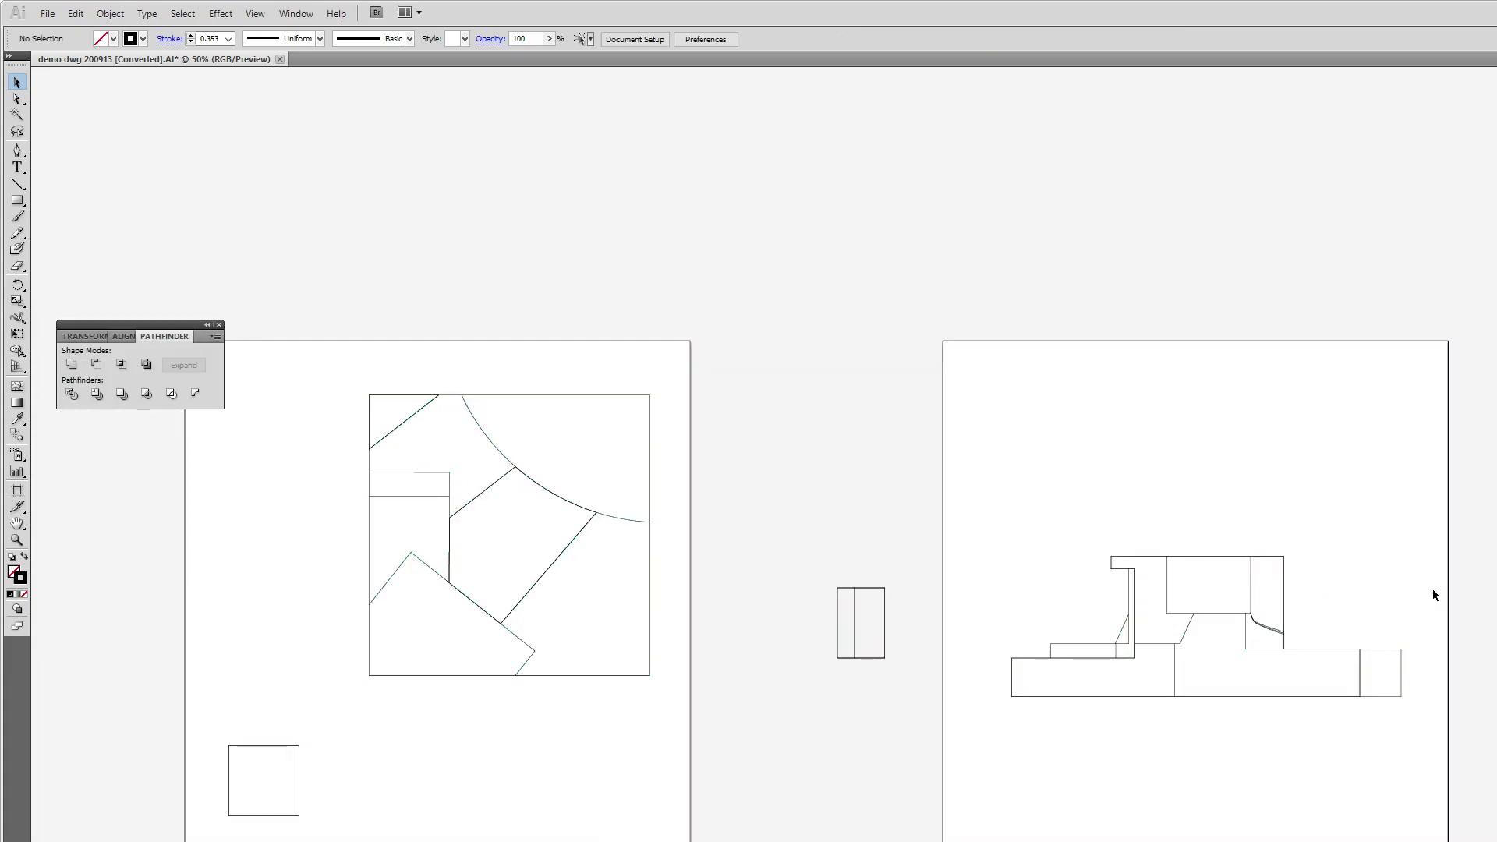
# Set the stroke weight of all linework to 0.1 mm, then that of the layer with the cut outlines to 0.36 mm
pyautogui.hotkey('ctrl', 'a')
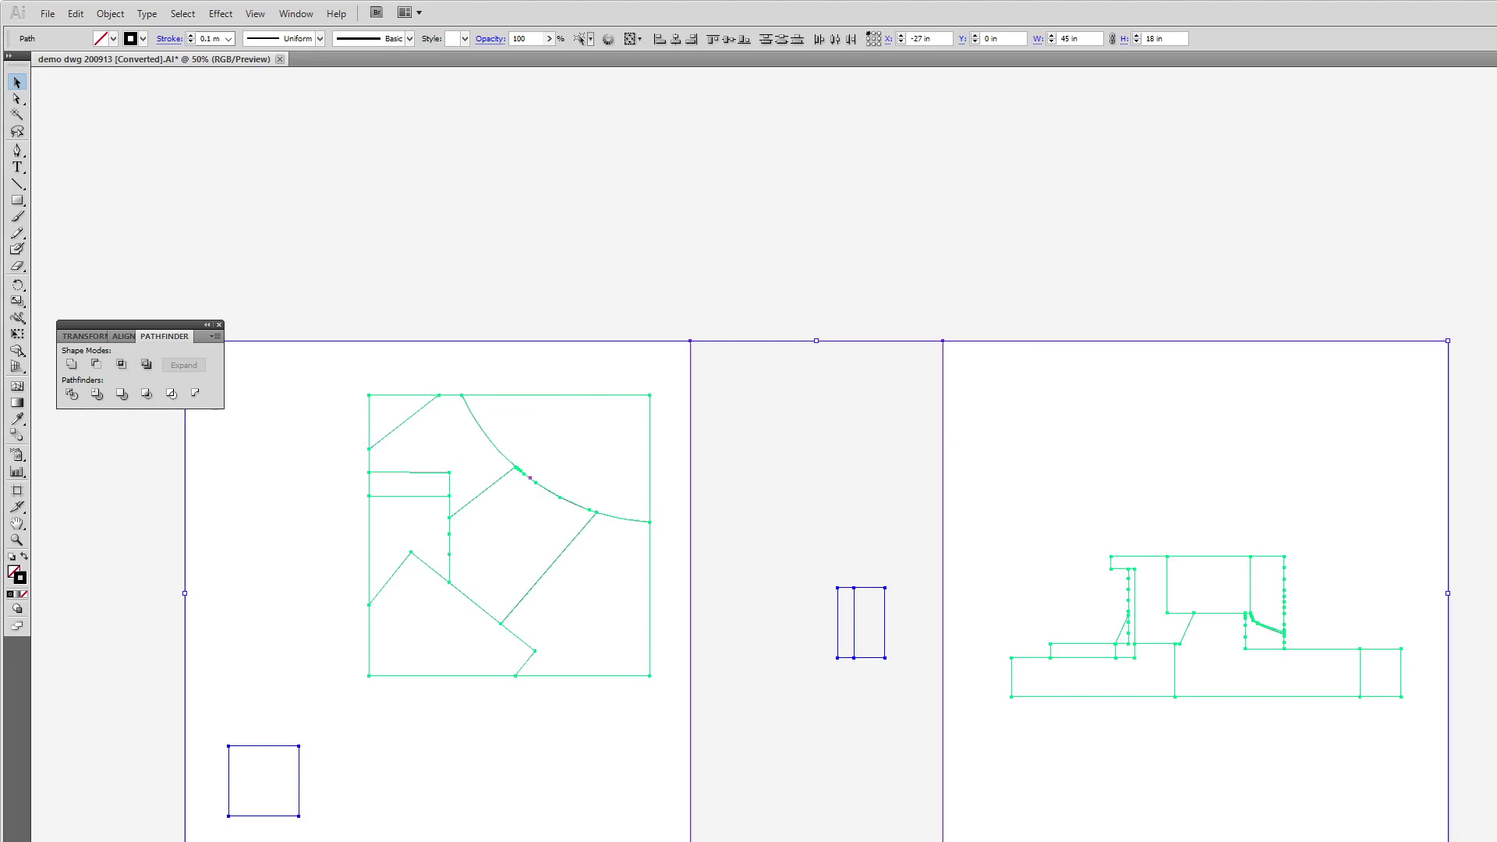
pyautogui.click(1193, 244)
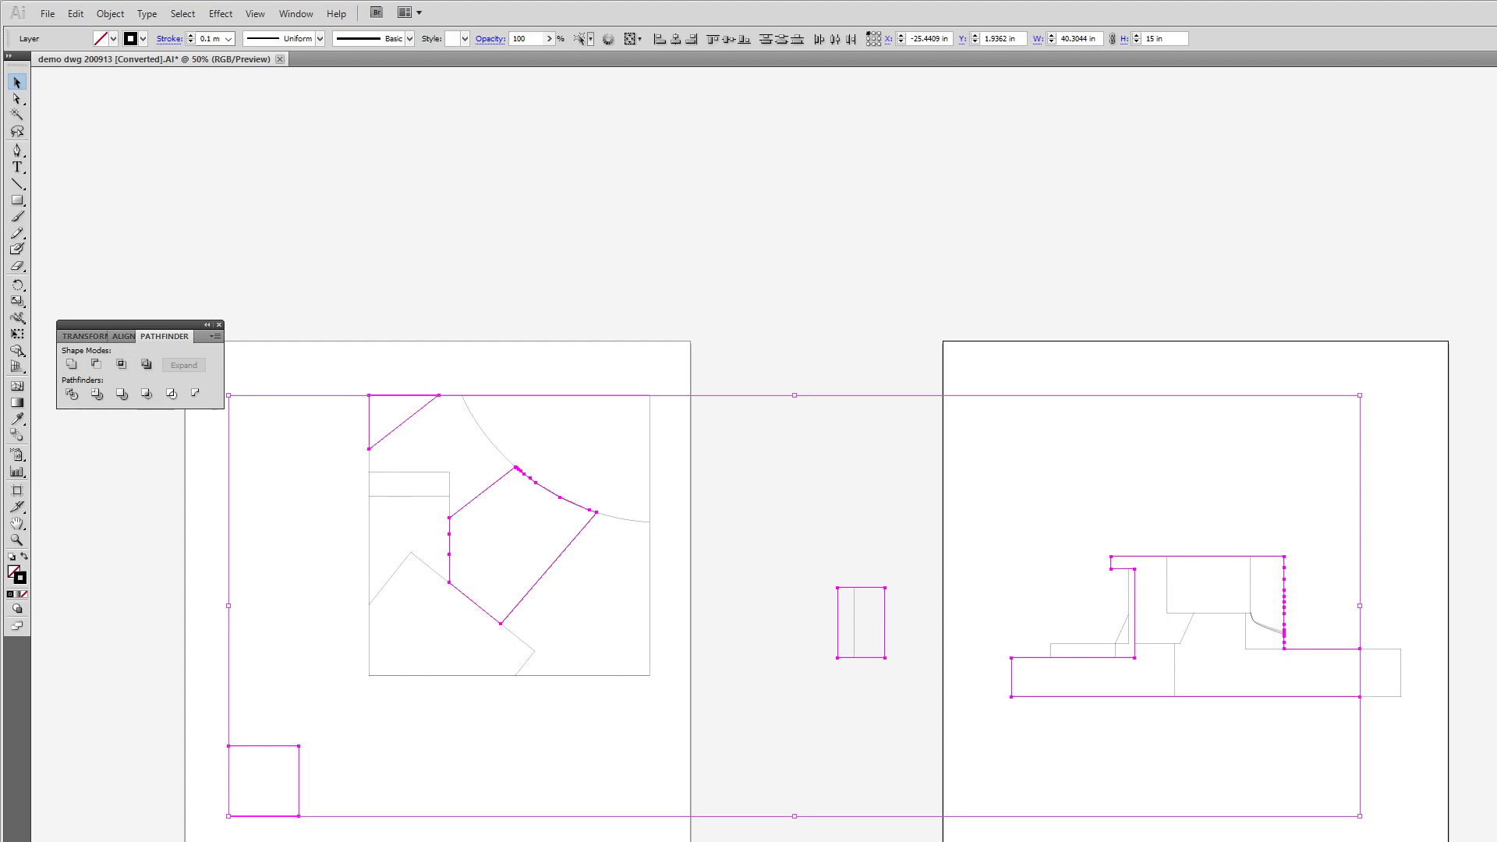
pyautogui.press('Return')
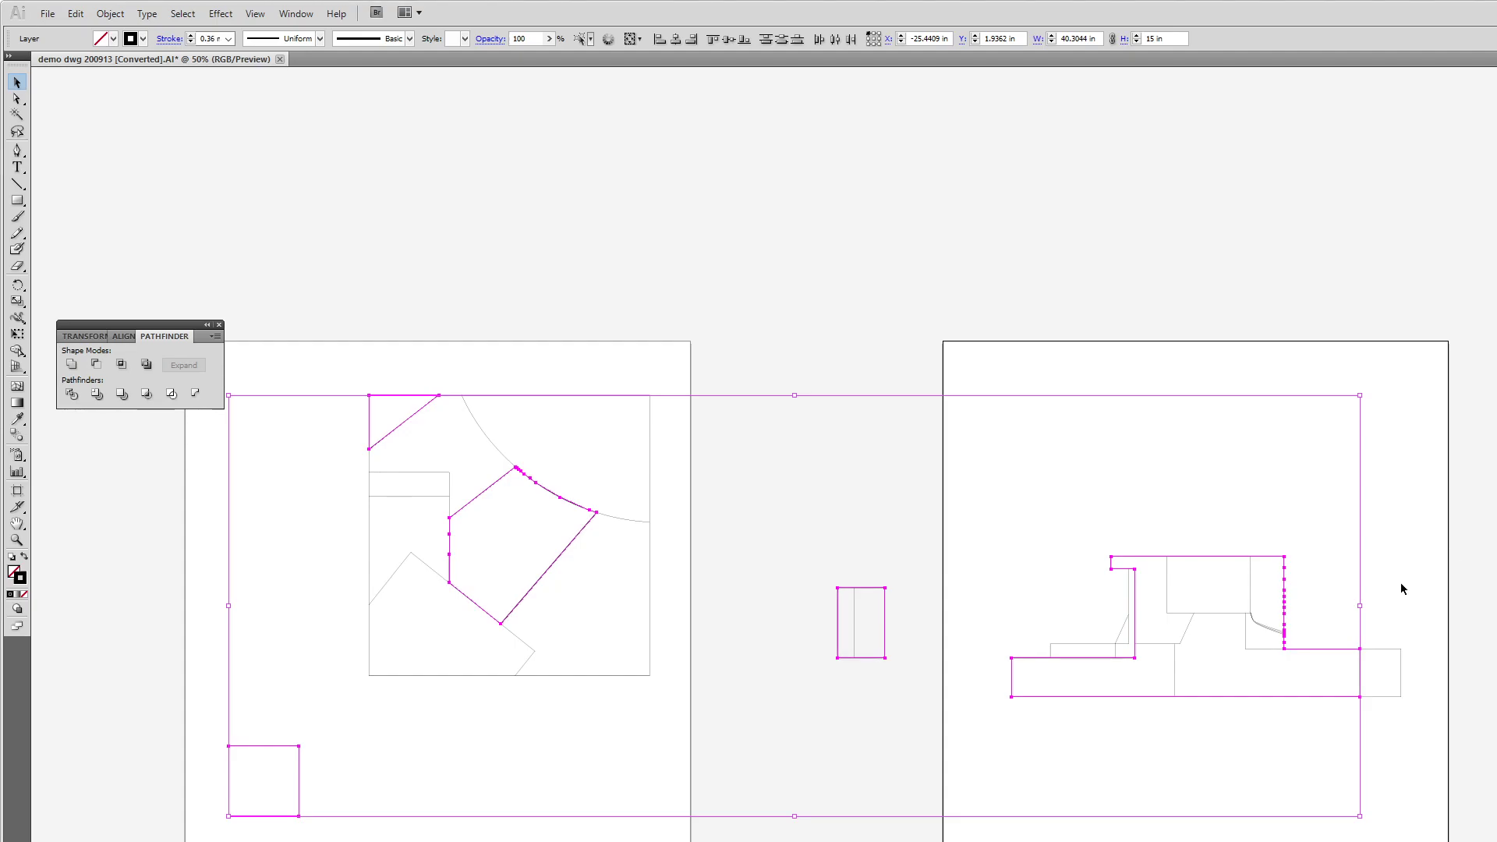
pyautogui.hotkey('ctrl', 'shift', 'a')
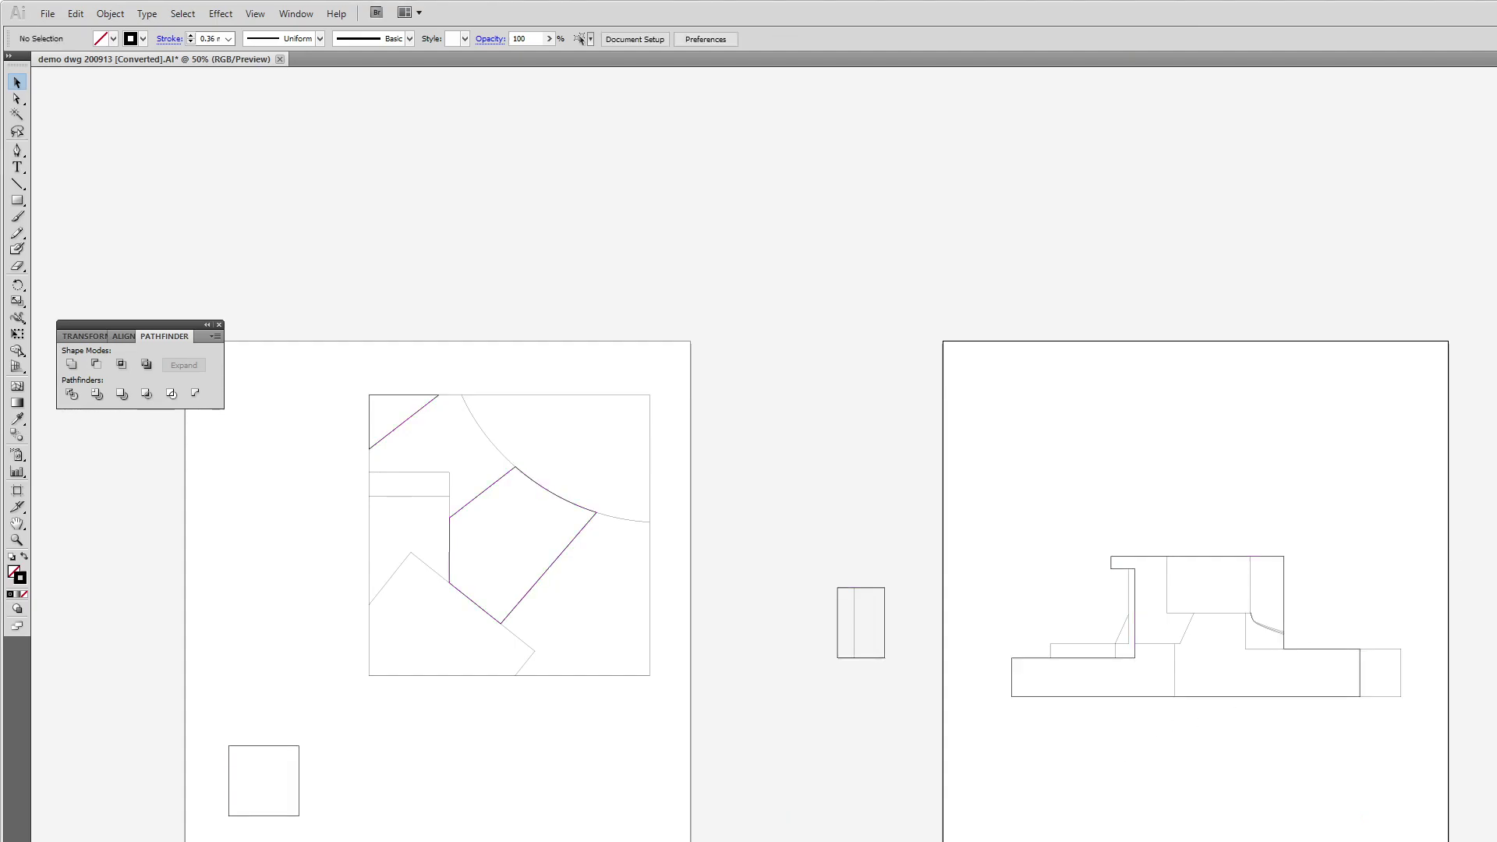
pyautogui.moveTo(1041, 507)
pyautogui.mouseDown()
pyautogui.moveTo(1210, 741)
pyautogui.moveTo(1199, 742)
pyautogui.mouseUp()
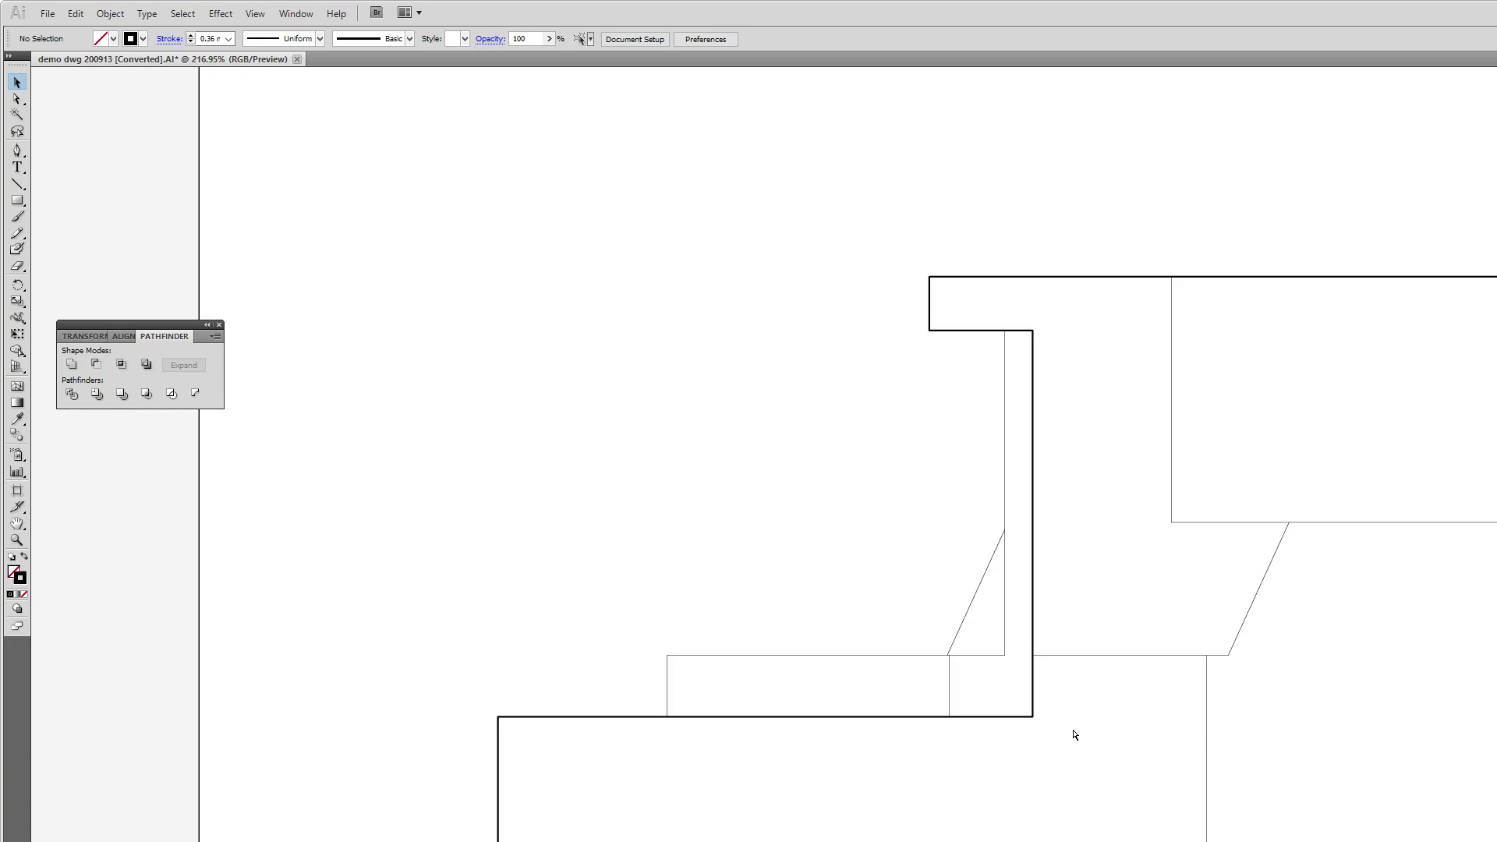
pyautogui.hotkey('ctrl', '-')
pyautogui.hotkey('ctrl', '-')
pyautogui.hotkey('ctrl', '-')
pyautogui.hotkey('ctrl', '-')
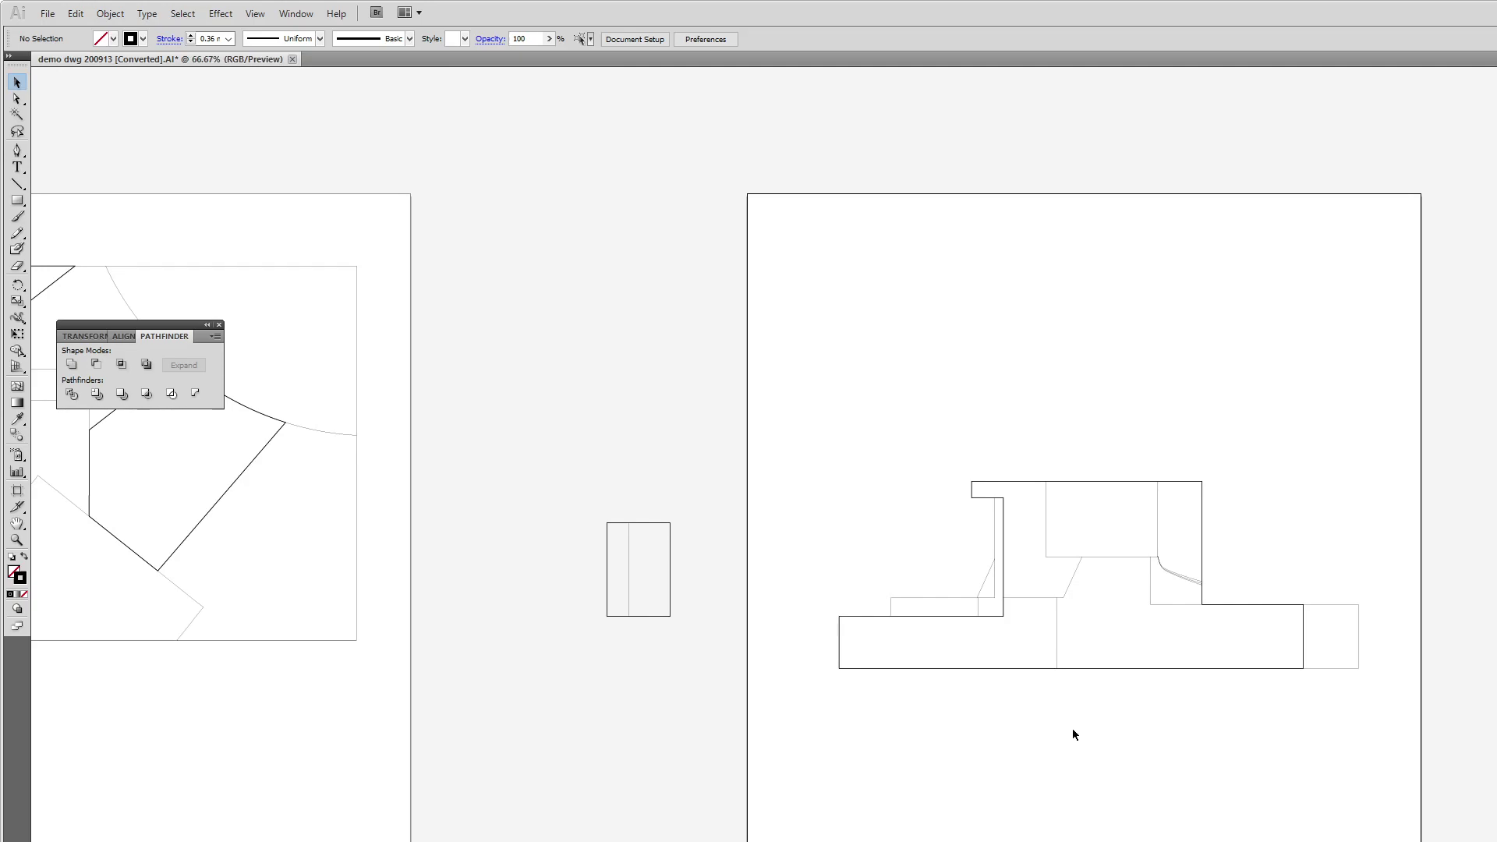
# Switch to Rhino and examine the section cut through the model at the clipping planes from several angles
pyautogui.rightClick(517, 647)
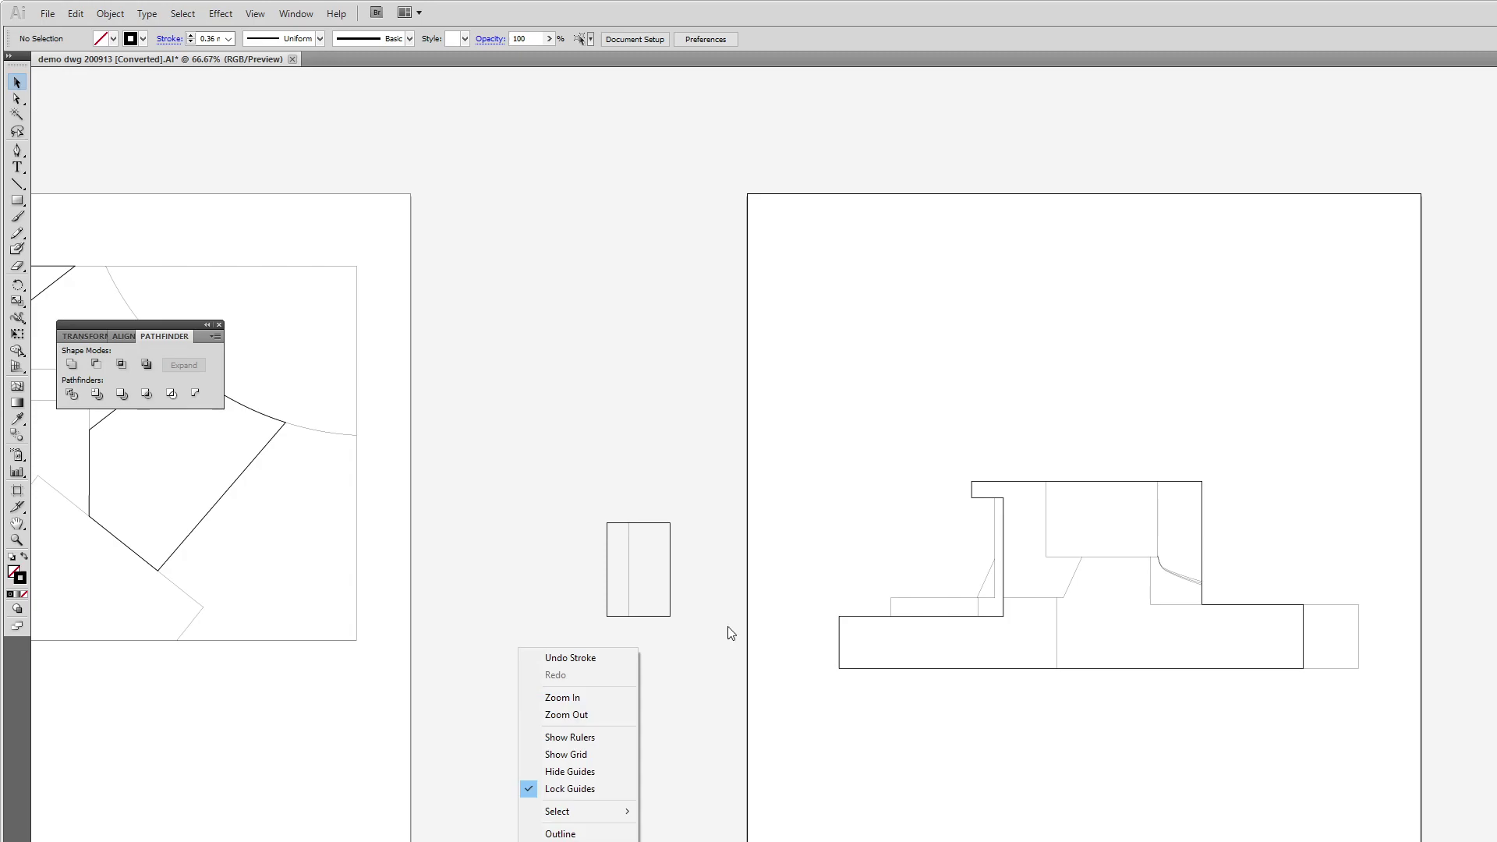
pyautogui.click(604, 392)
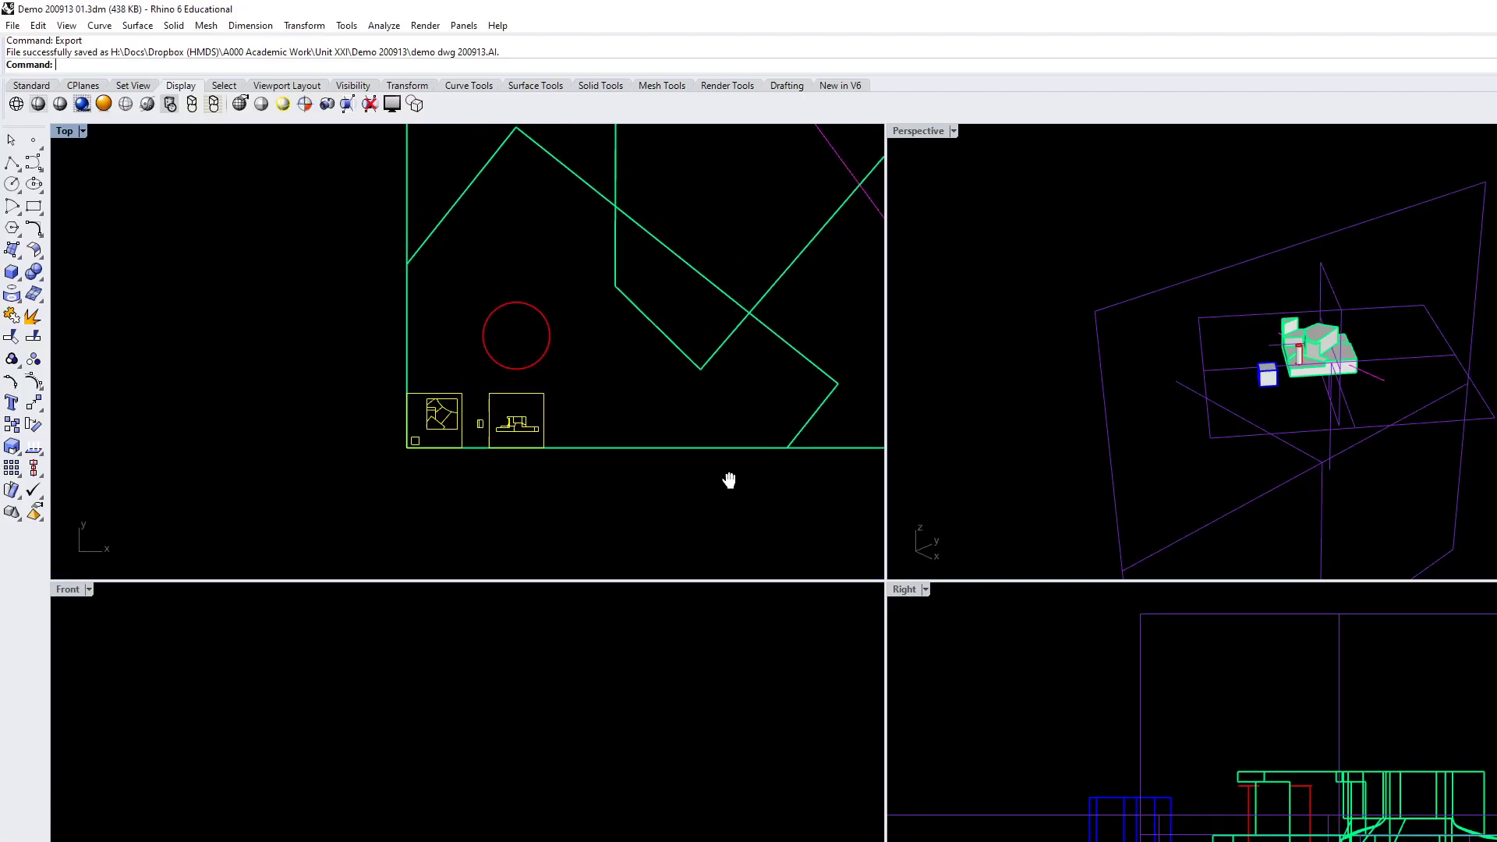
pyautogui.scroll(-3, 587, 467)
pyautogui.scroll(-8, 596, 461)
pyautogui.moveTo(1215, 461); pyautogui.dragTo(1111, 440)
pyautogui.scroll(7, 1358, 400)
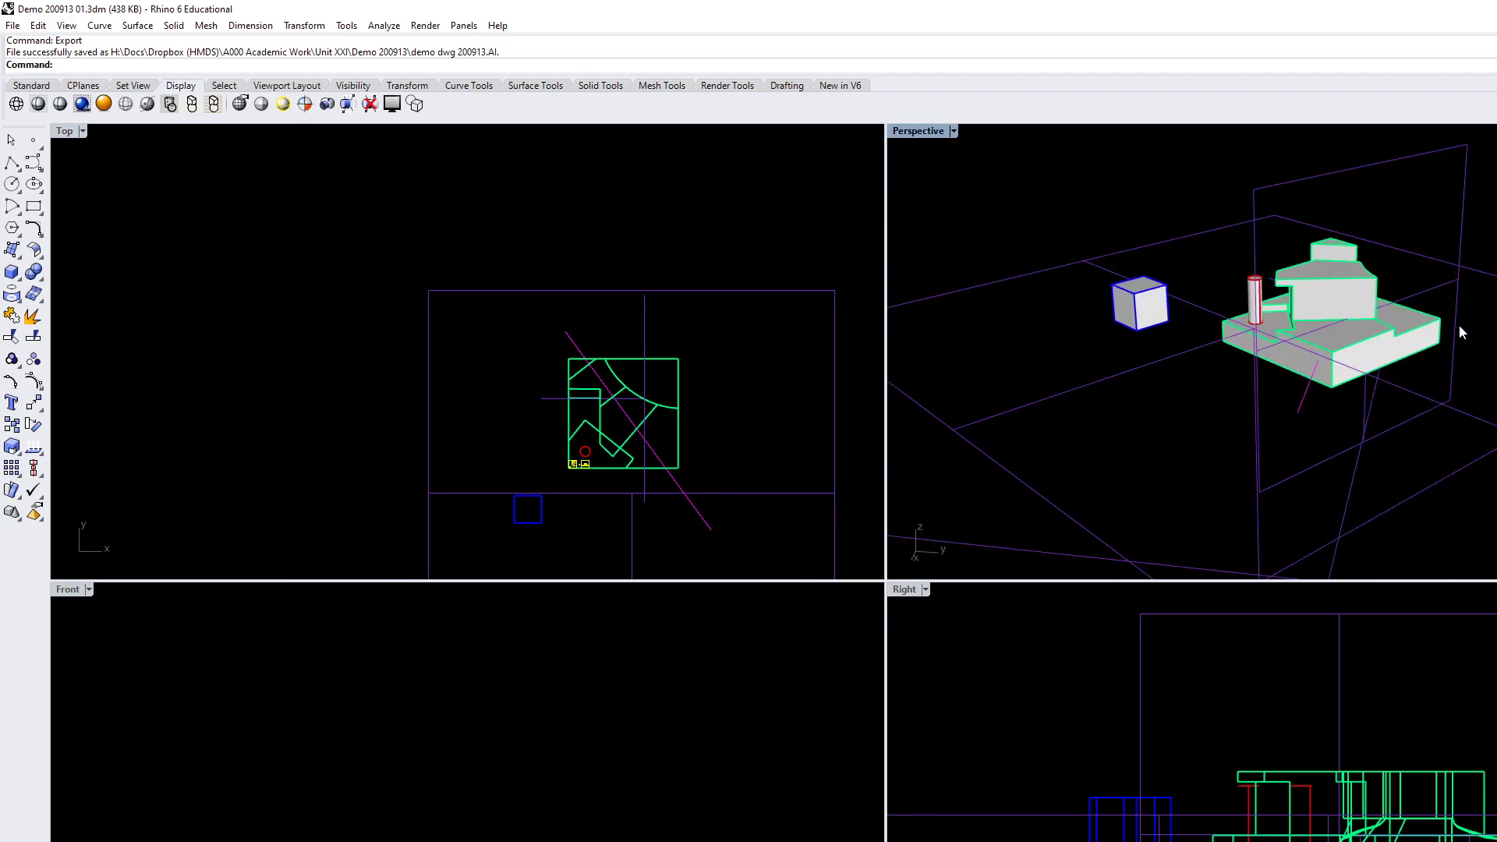
pyautogui.moveTo(650, 441); pyautogui.dragTo(660, 318)
pyautogui.scroll(-15, 661, 343)
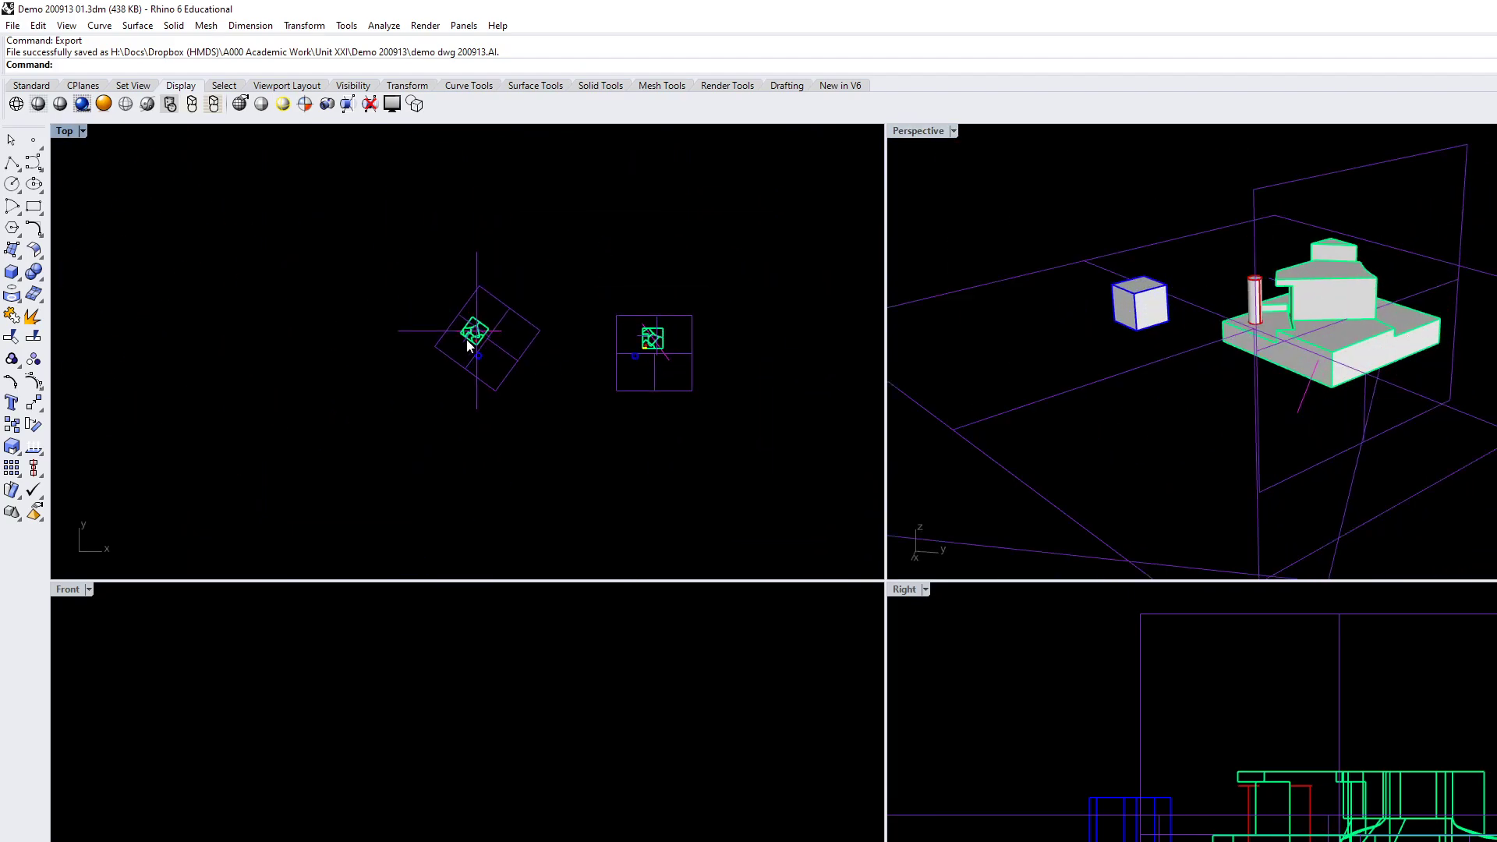
pyautogui.scroll(11, 468, 347)
pyautogui.click(504, 489)
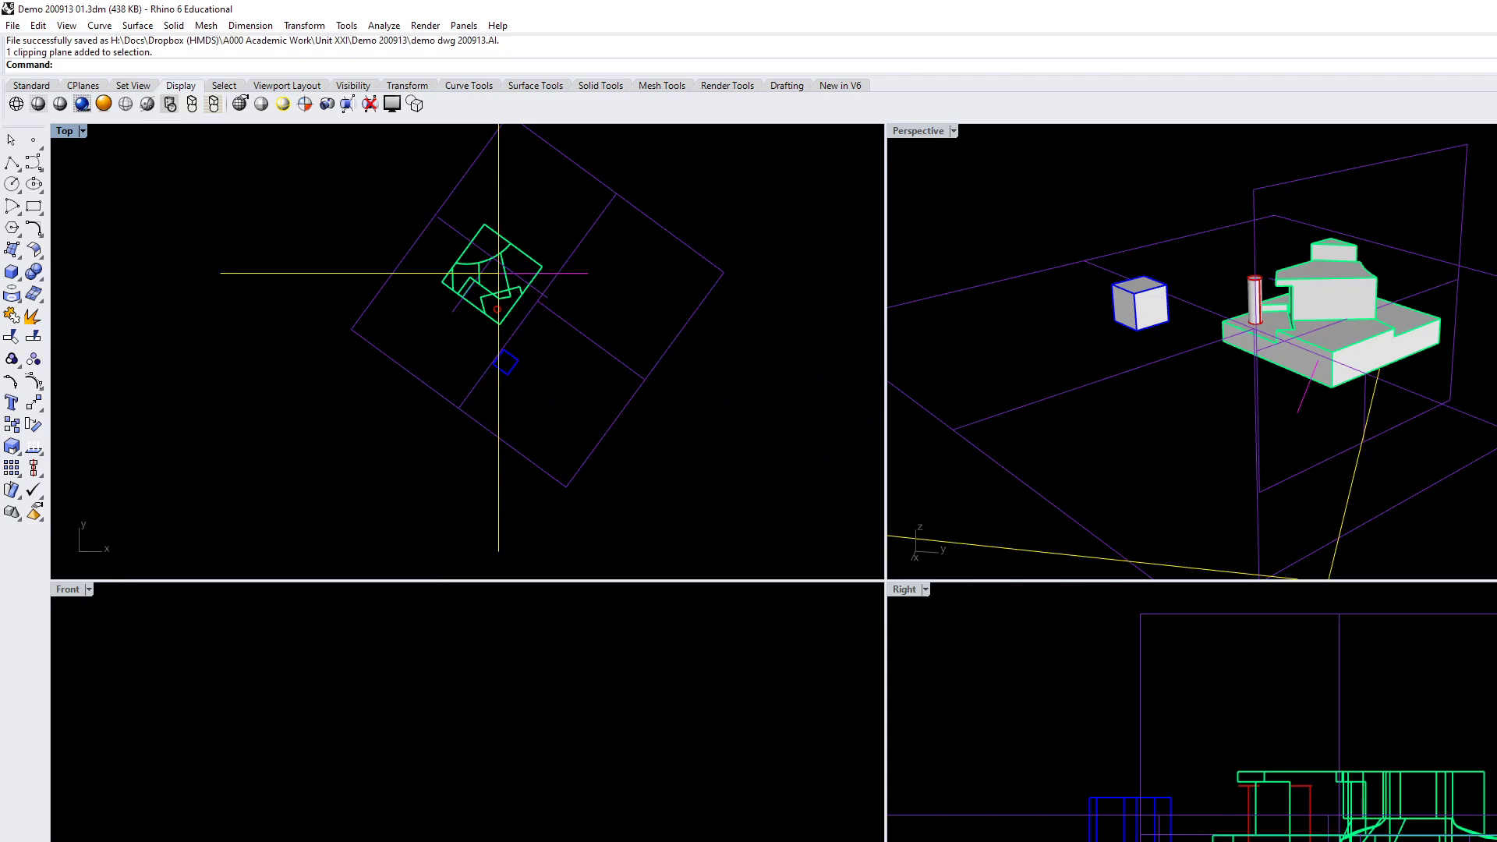
pyautogui.moveTo(1449, 441); pyautogui.dragTo(1294, 282)
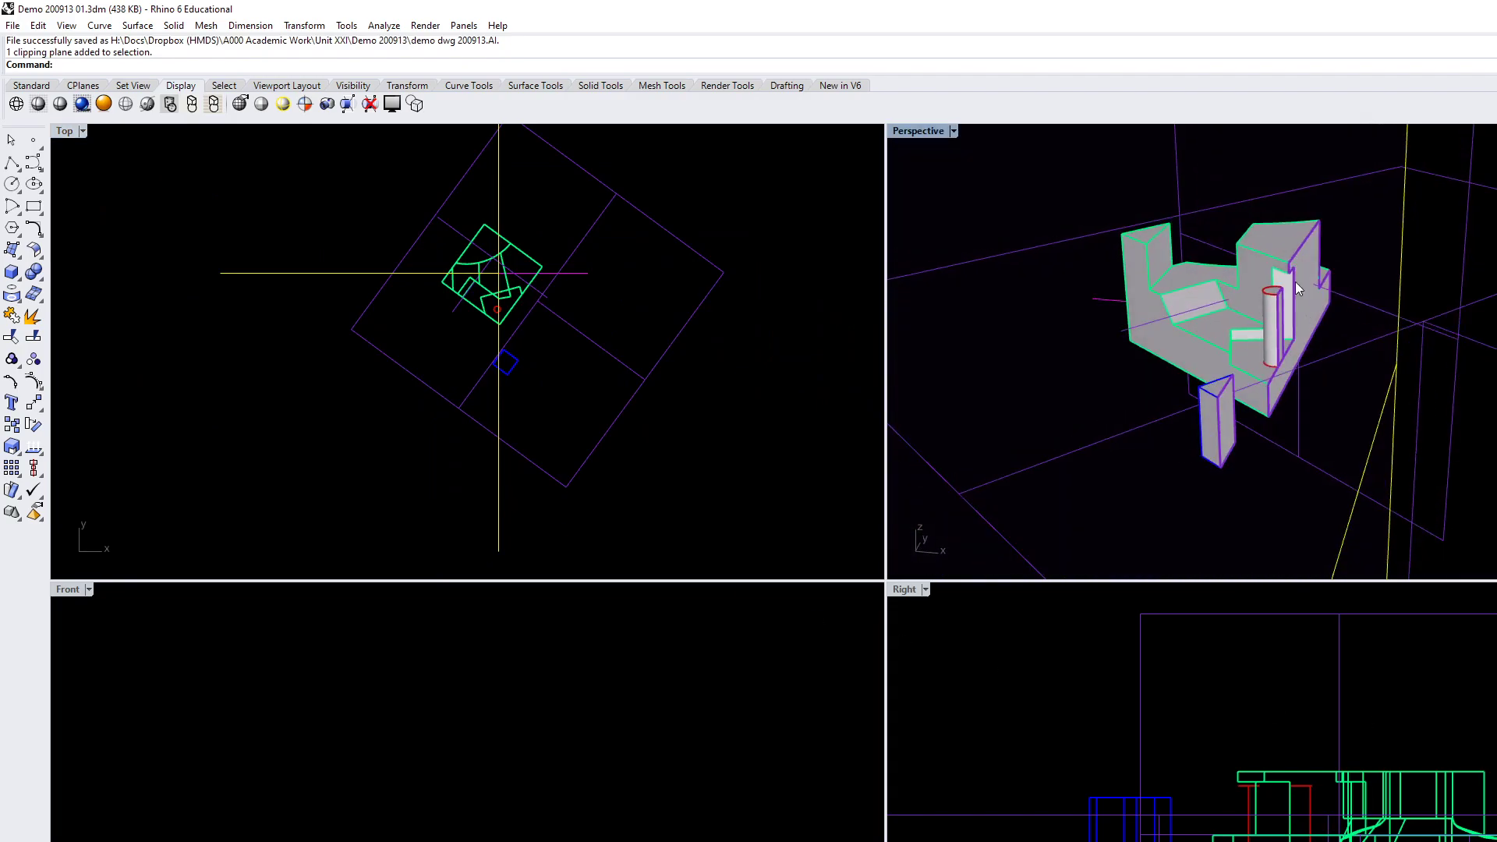
pyautogui.moveTo(1273, 392); pyautogui.dragTo(1306, 390)
pyautogui.moveTo(1317, 392); pyautogui.dragTo(1271, 409)
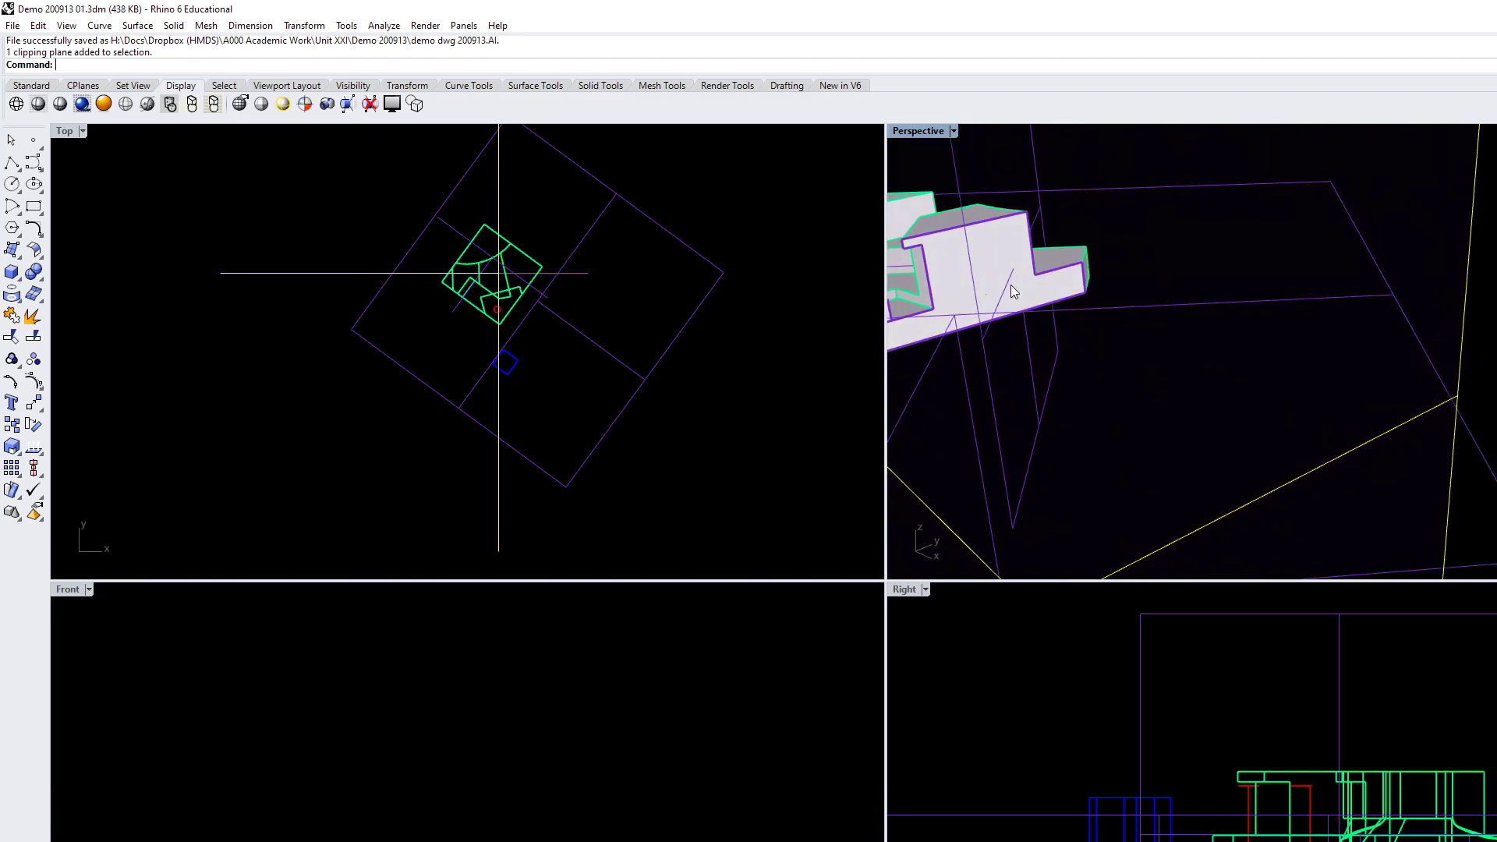
pyautogui.moveTo(1011, 283); pyautogui.dragTo(1050, 297)
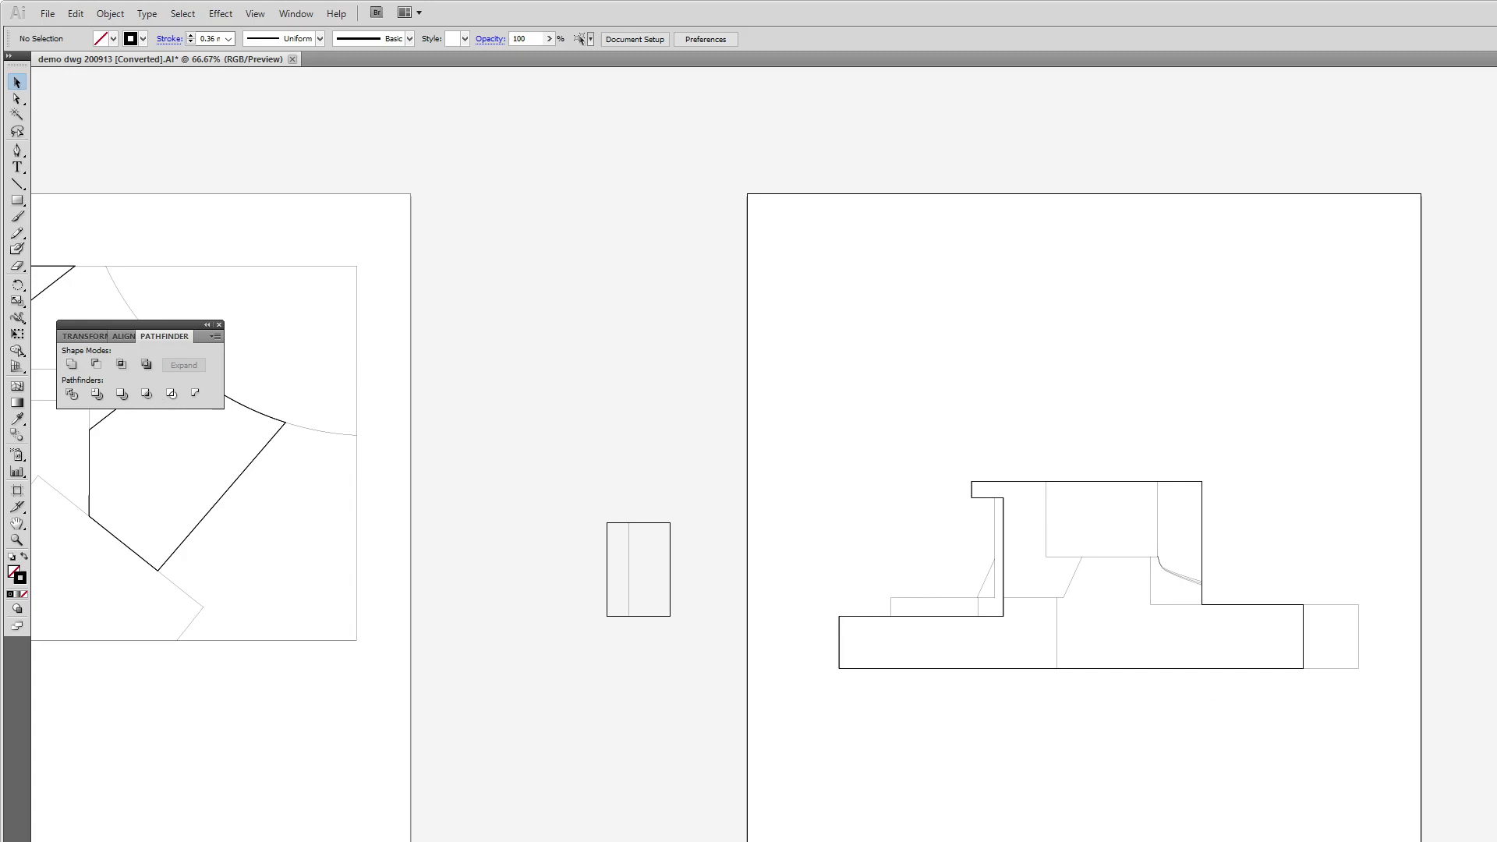
# In Illustrator, select the cut-outline layer's objects in the plan and section, fill them with white and deselect
pyautogui.hotkey('ctrl', 'a')
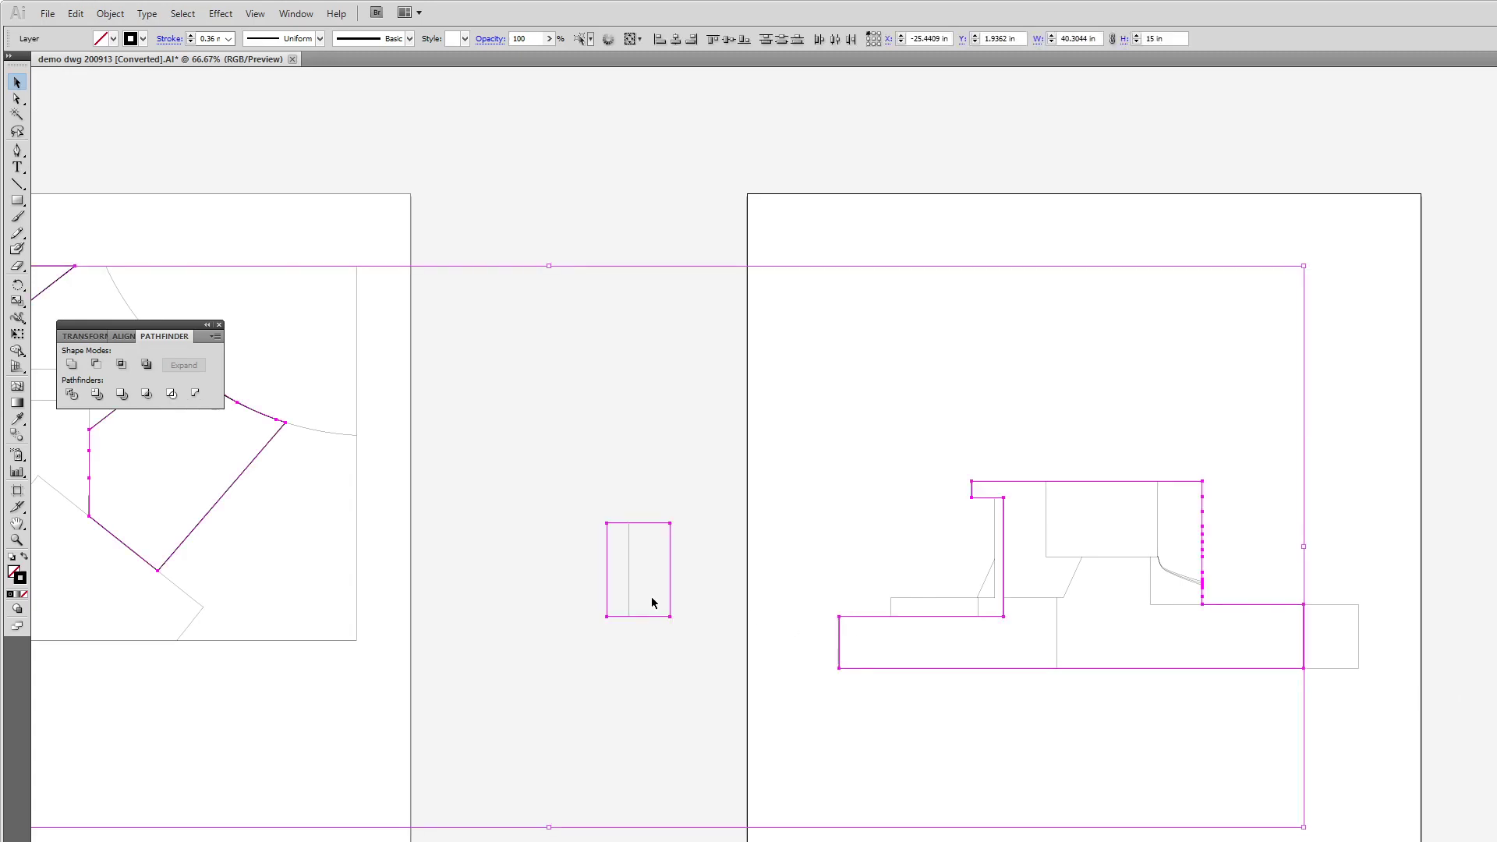
pyautogui.rightClick(504, 634)
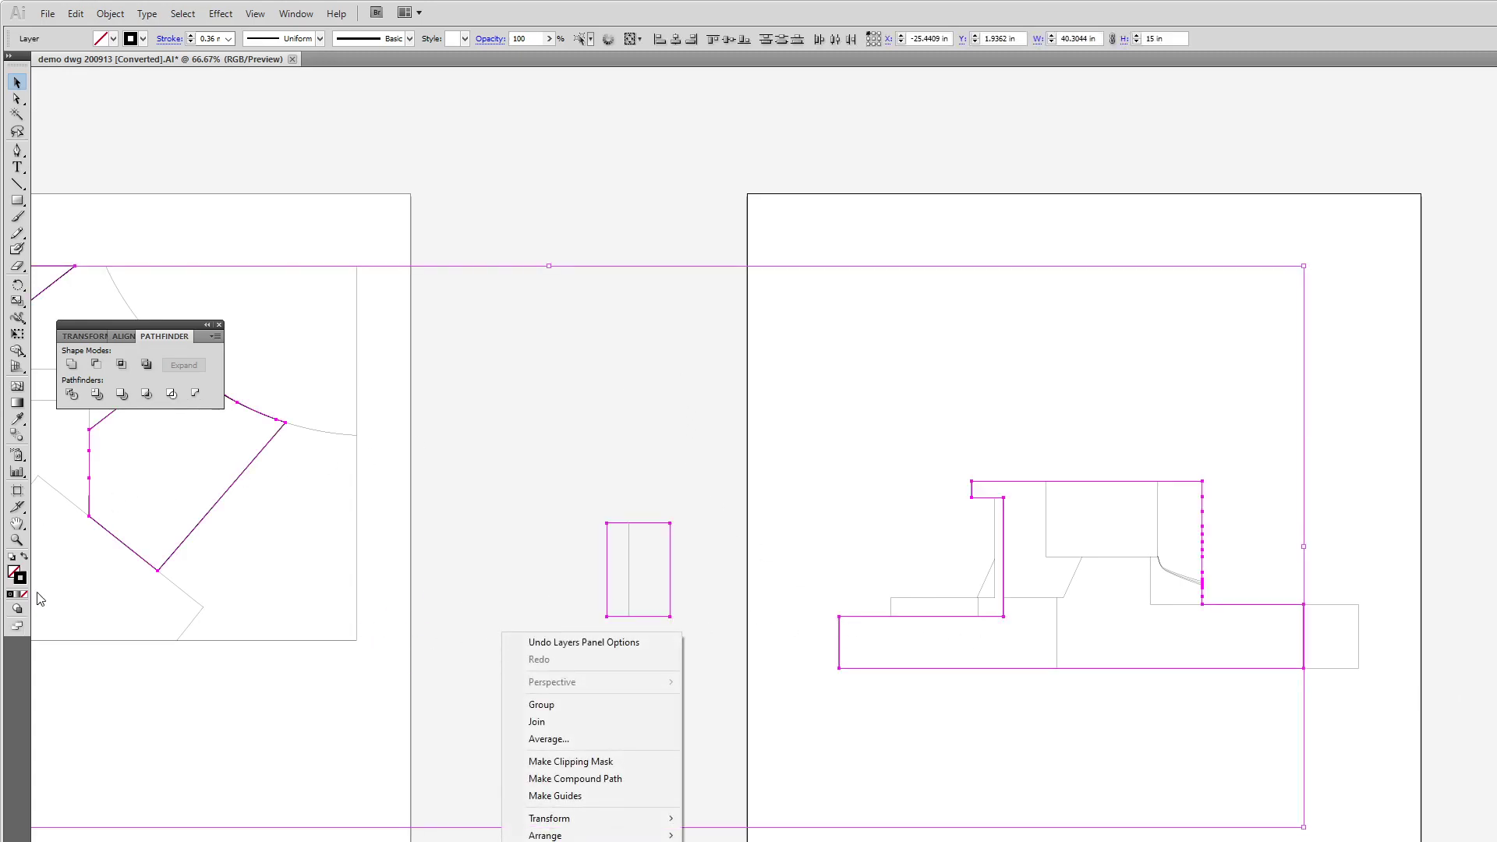
pyautogui.click(9, 574)
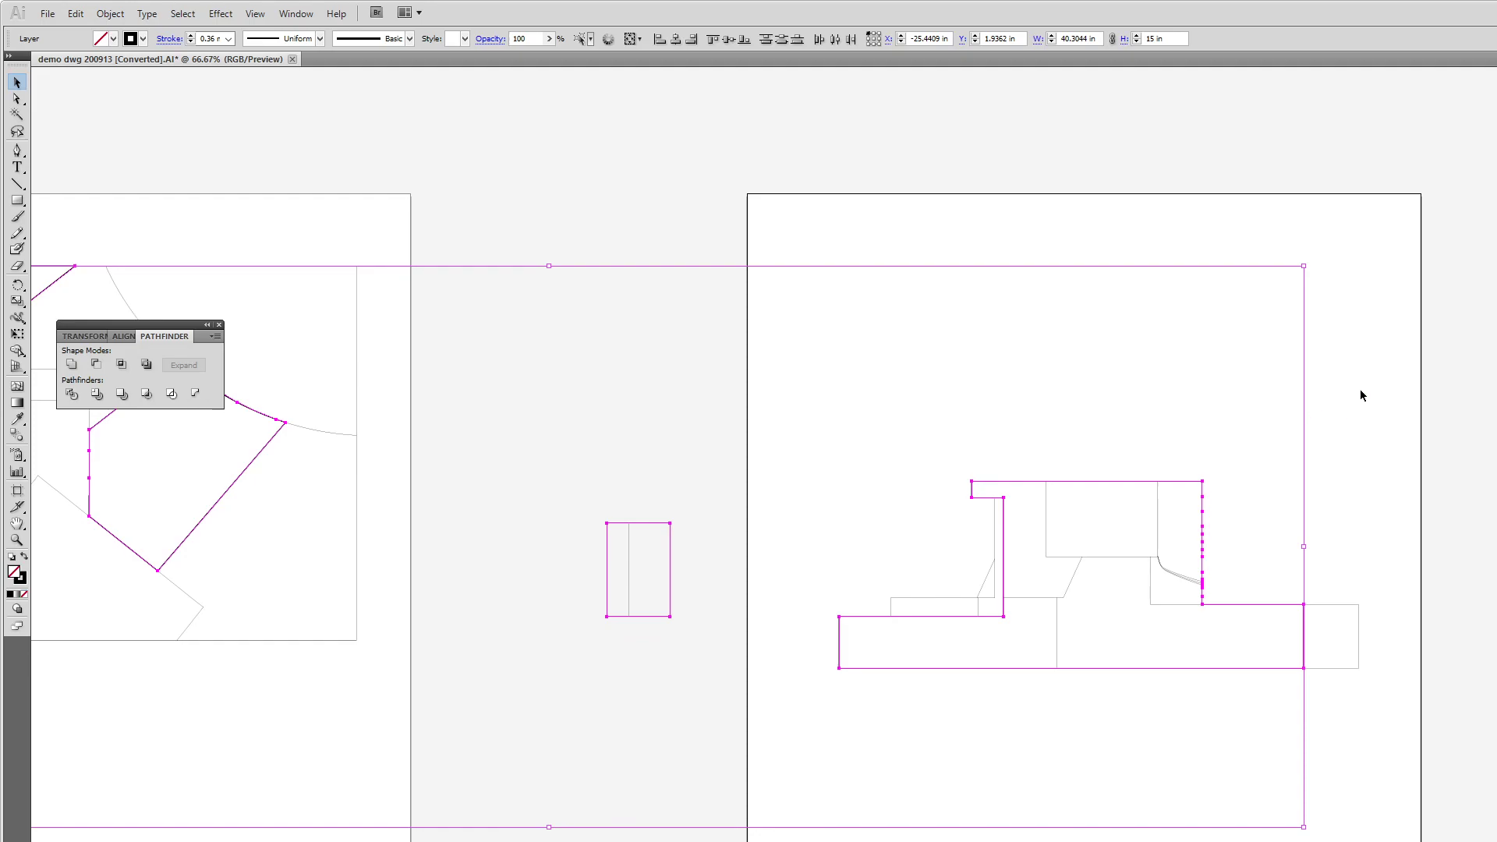
pyautogui.press('d')
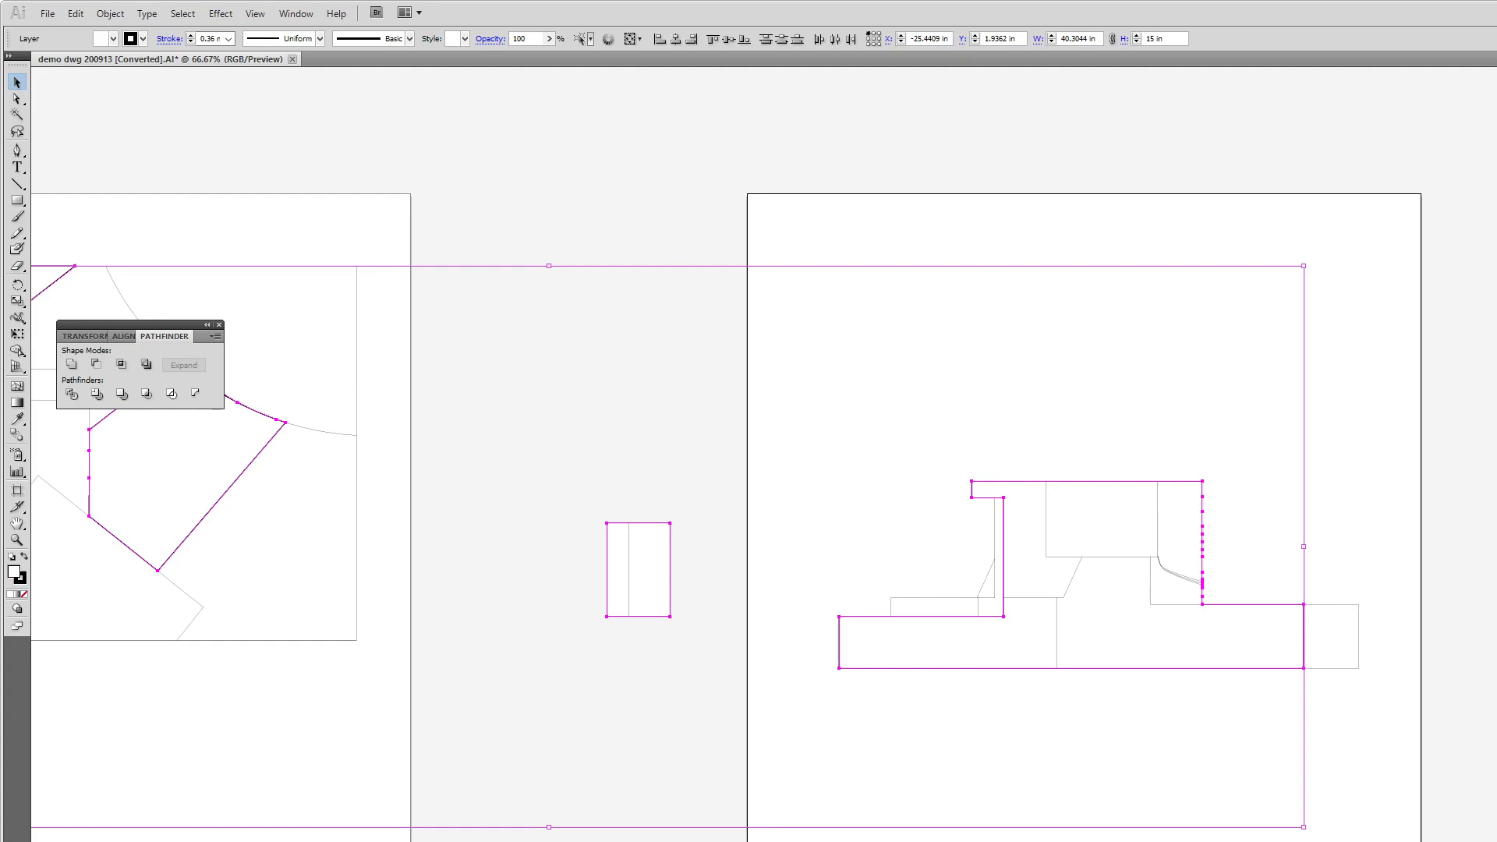
pyautogui.hotkey('ctrl', 'shift', 'a')
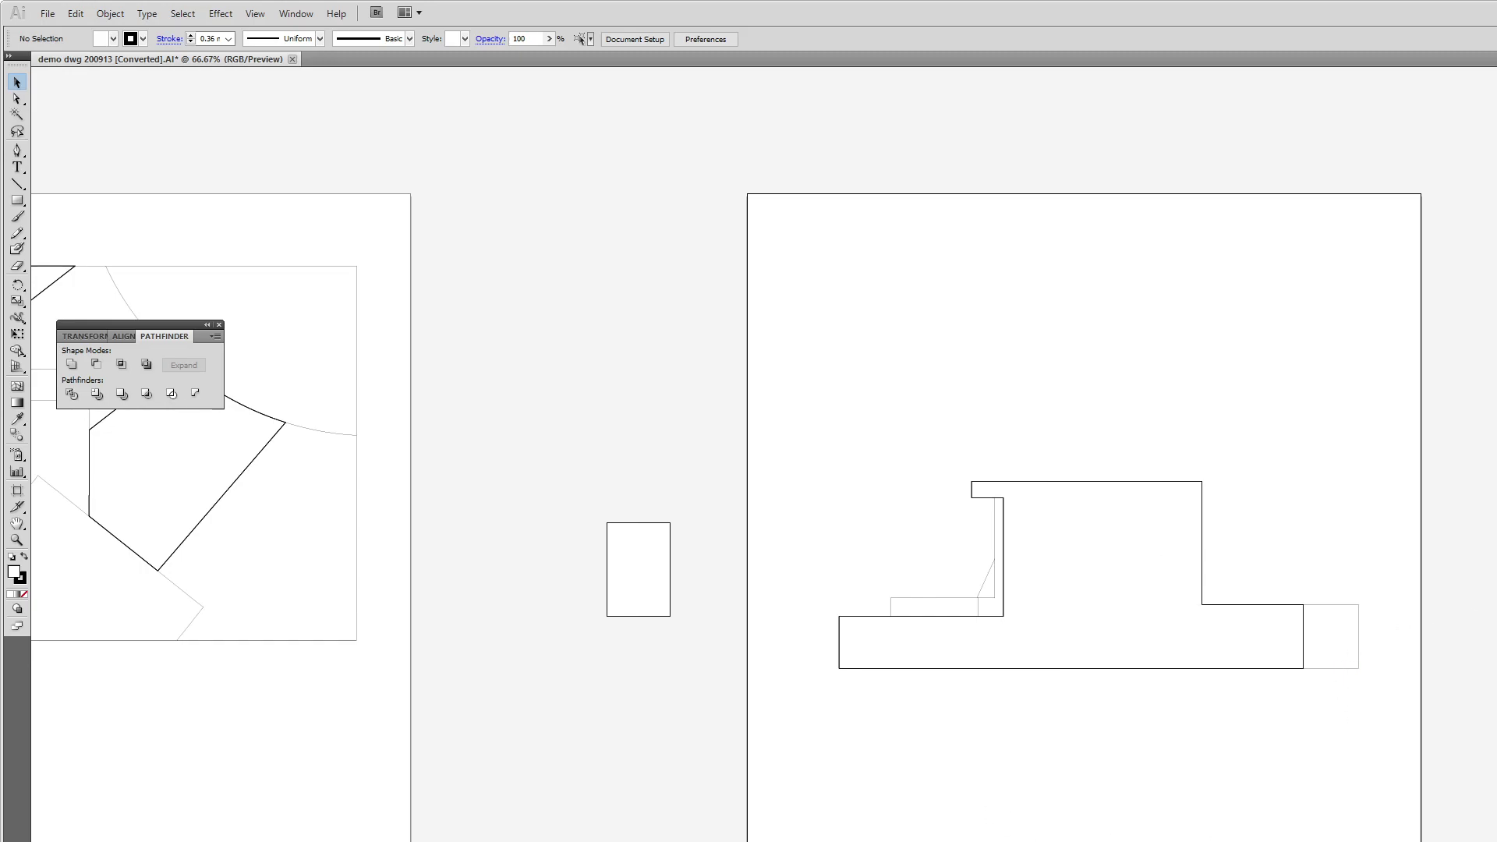
pyautogui.moveTo(548, 743); pyautogui.dragTo(685, 804)
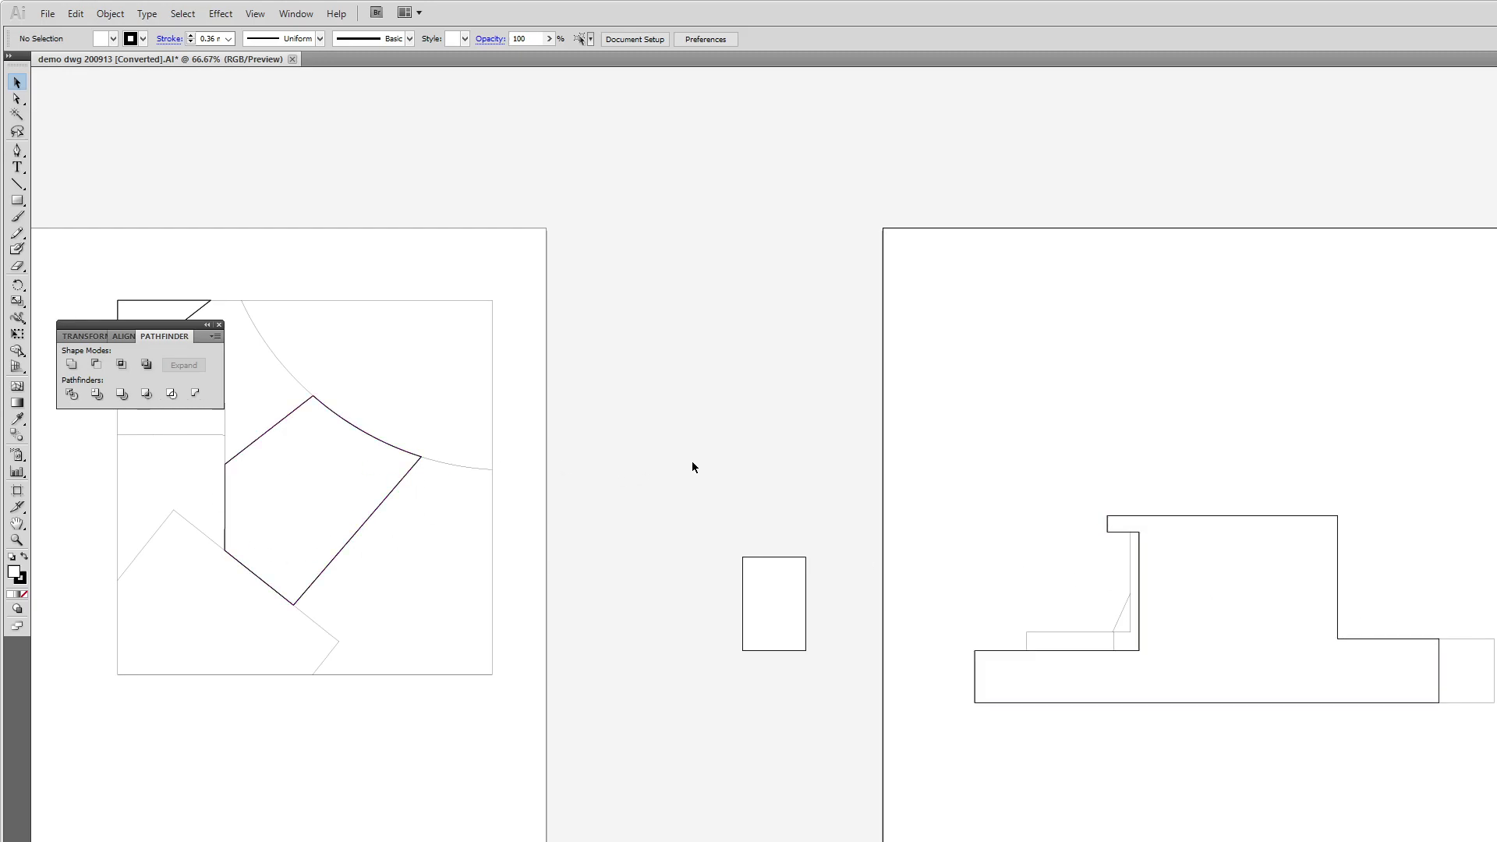
pyautogui.moveTo(714, 438); pyautogui.dragTo(774, 451)
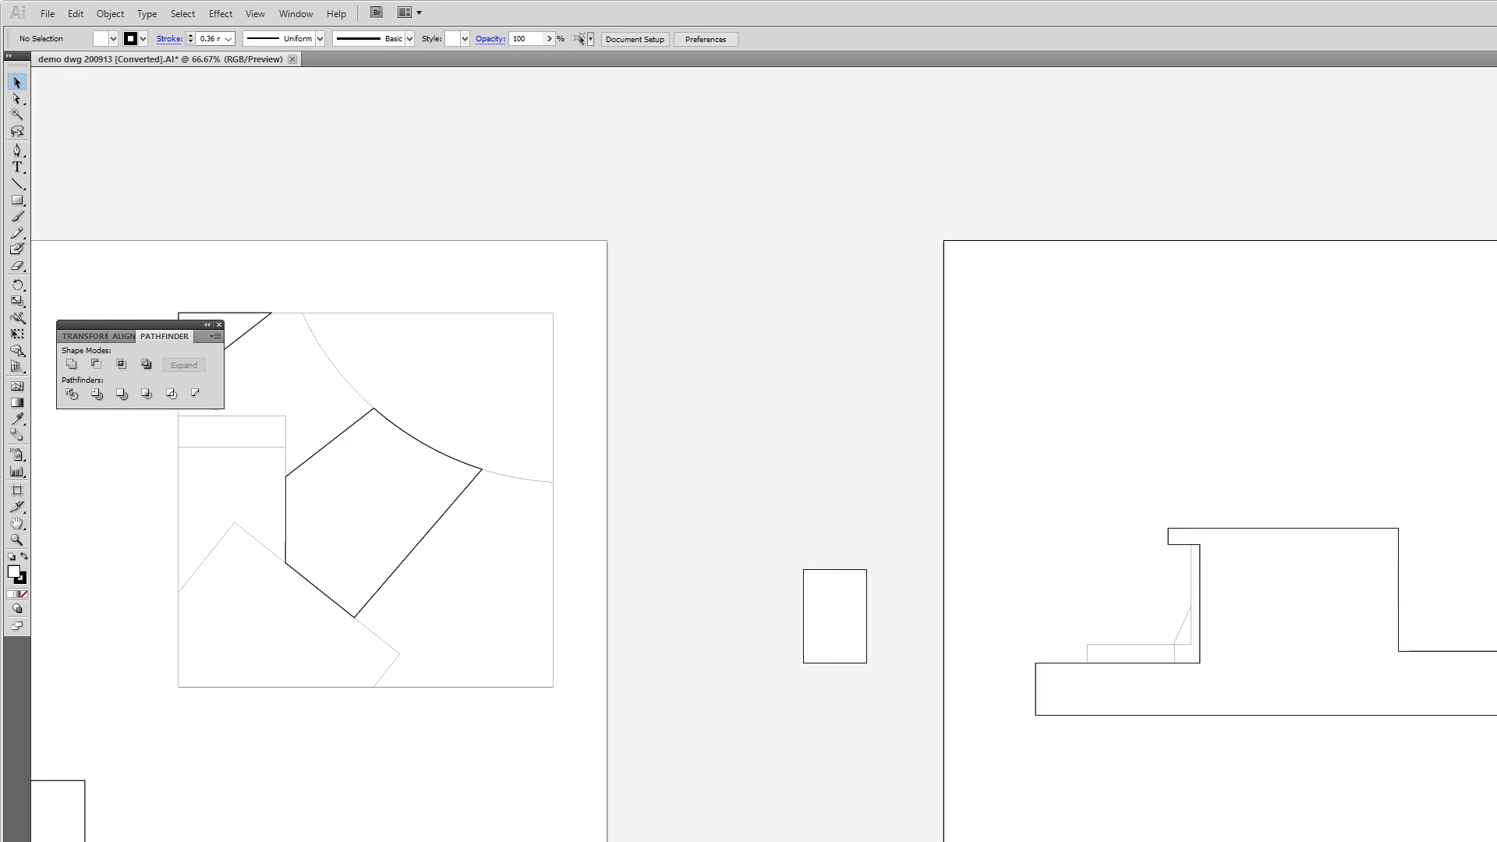
# Fill the cut-outline layer's objects in the plan and section with dark grey and deselect them
pyautogui.hotkey('ctrl', 'a')
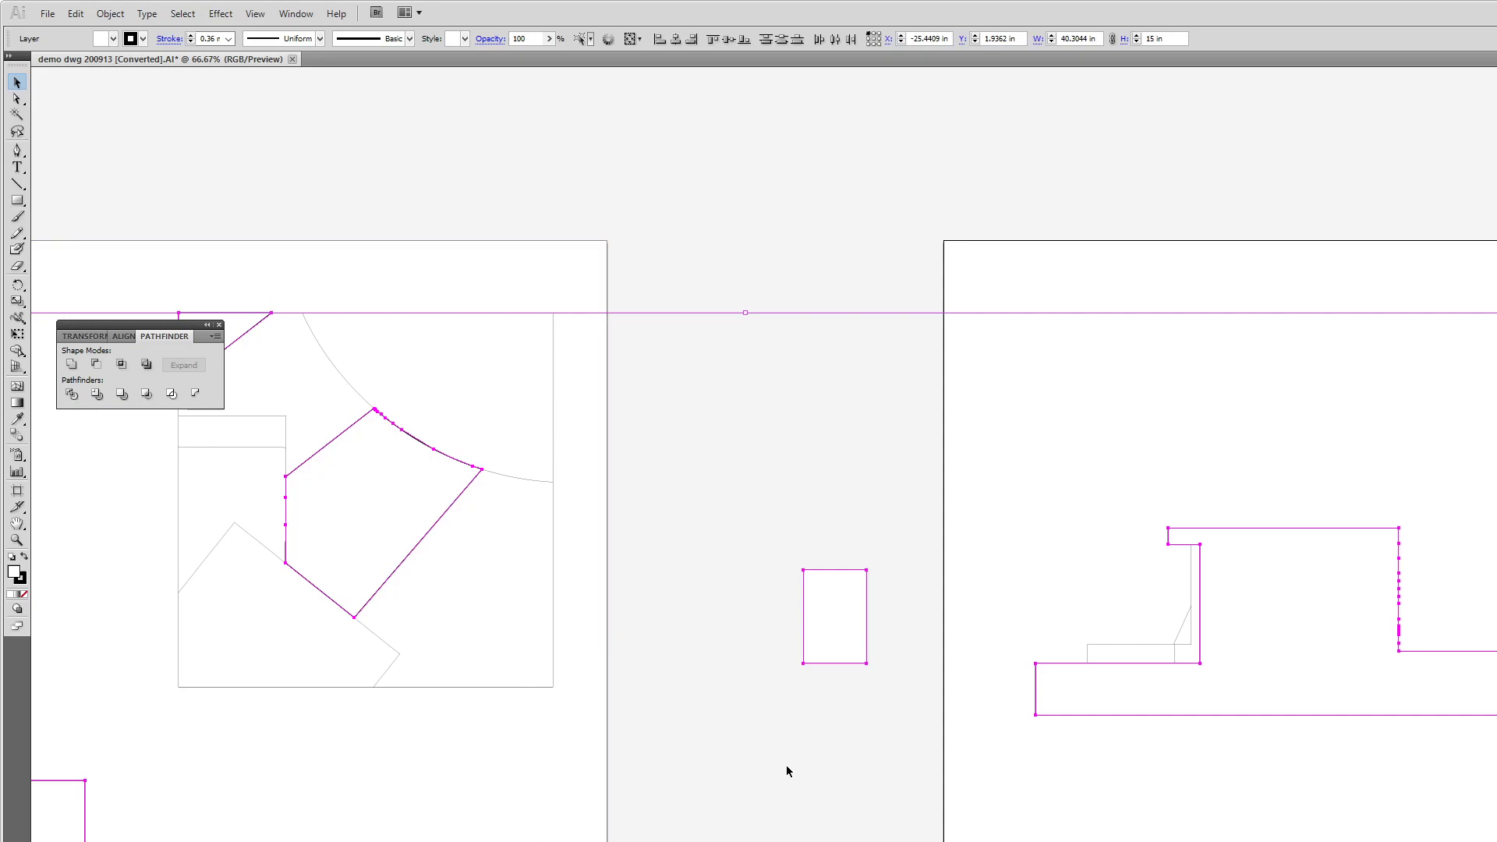
pyautogui.moveTo(742, 762); pyautogui.dragTo(939, 748)
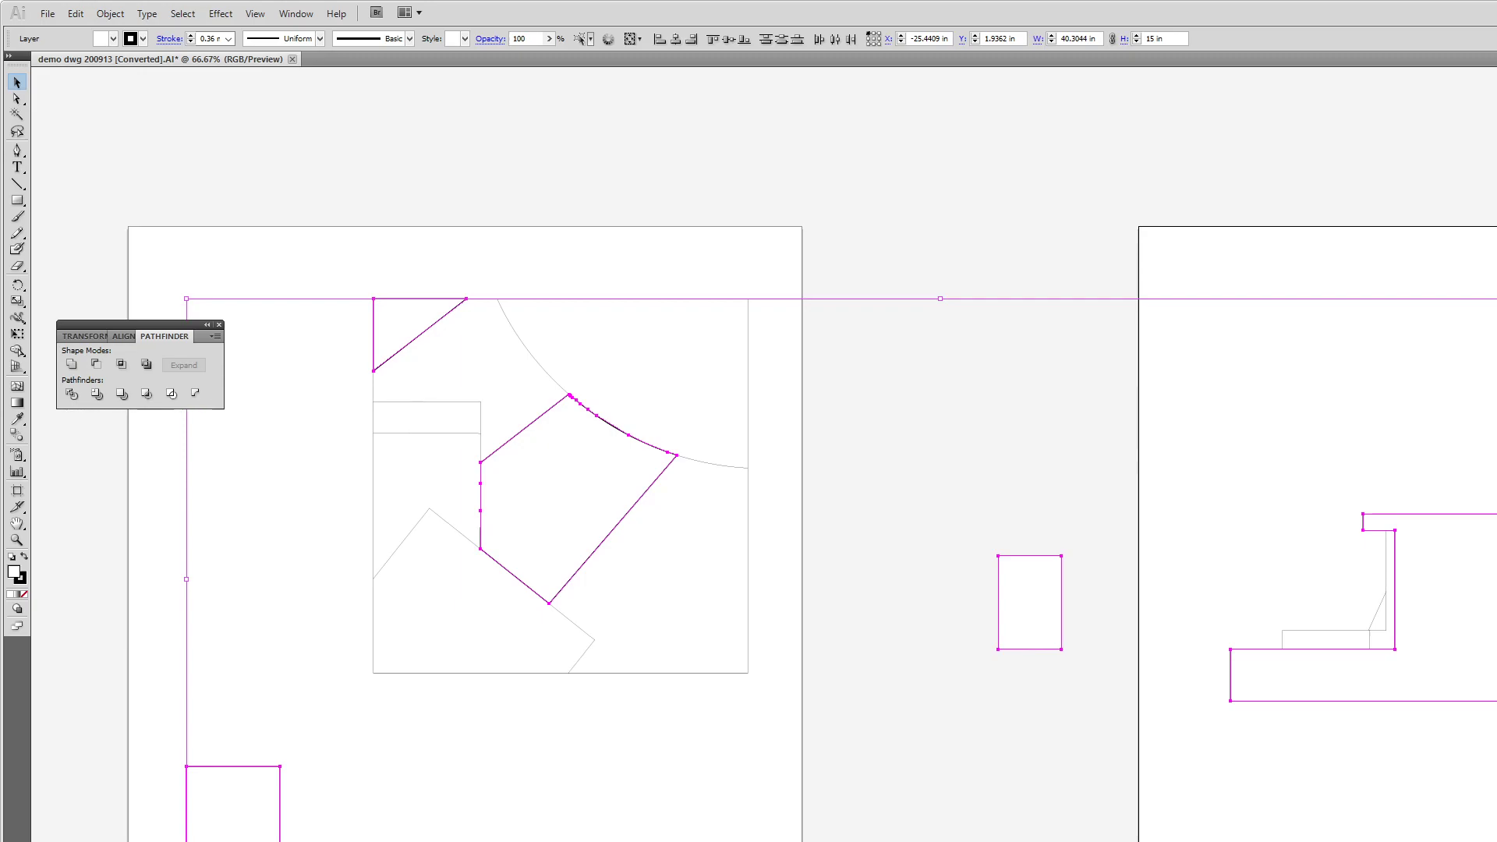
pyautogui.click(933, 717)
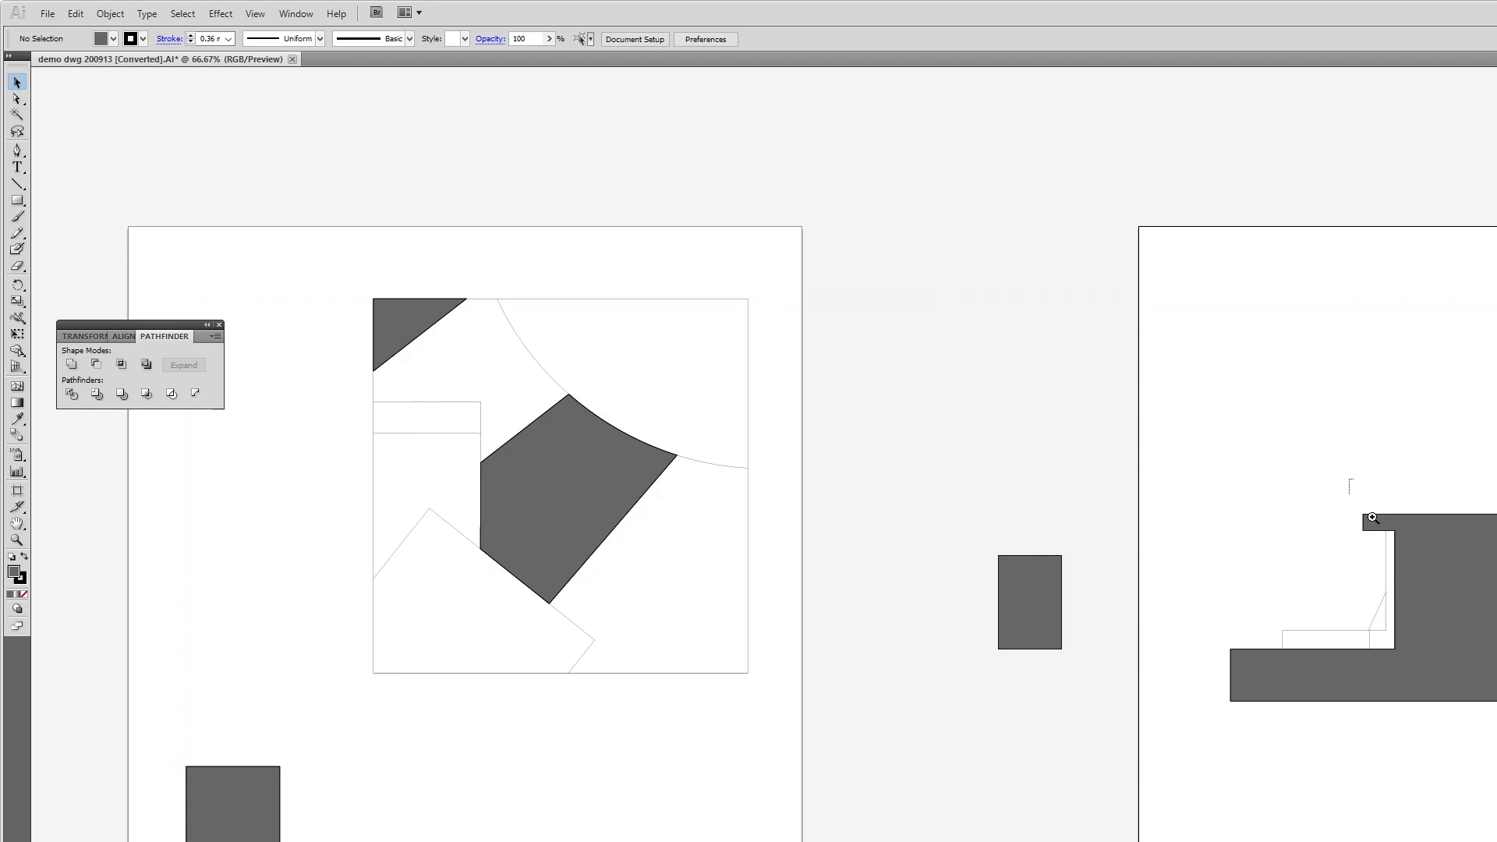
# Examine the dark-filled section cut and the thinner lines beyond it up close and at overall scale
pyautogui.moveTo(1368, 512); pyautogui.dragTo(1471, 609)
pyautogui.moveTo(1063, 625); pyautogui.dragTo(953, 344)
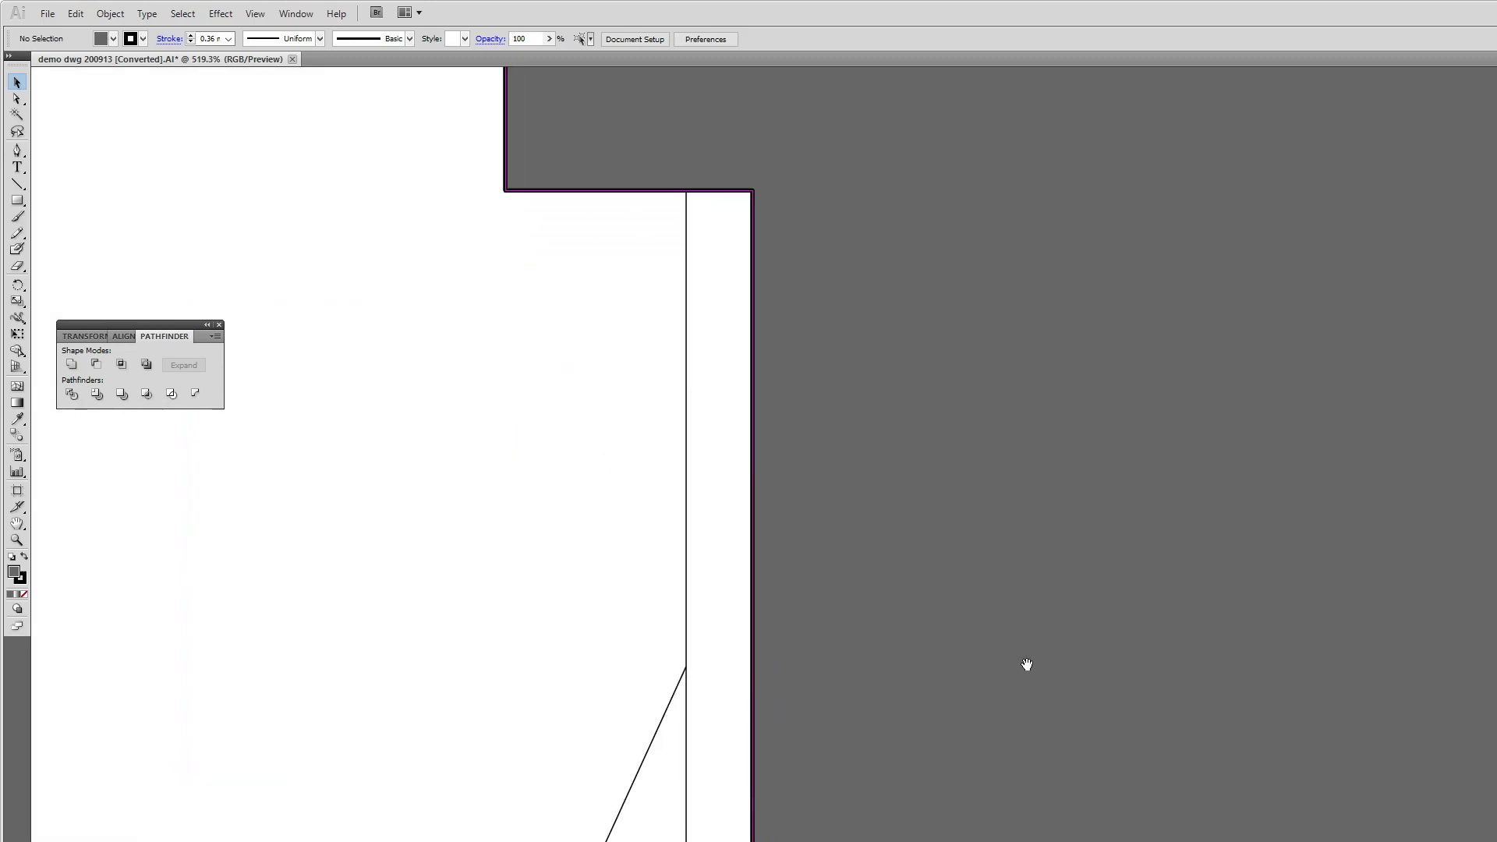
pyautogui.moveTo(1023, 656); pyautogui.dragTo(925, 471)
pyautogui.scroll(-5, 925, 470)
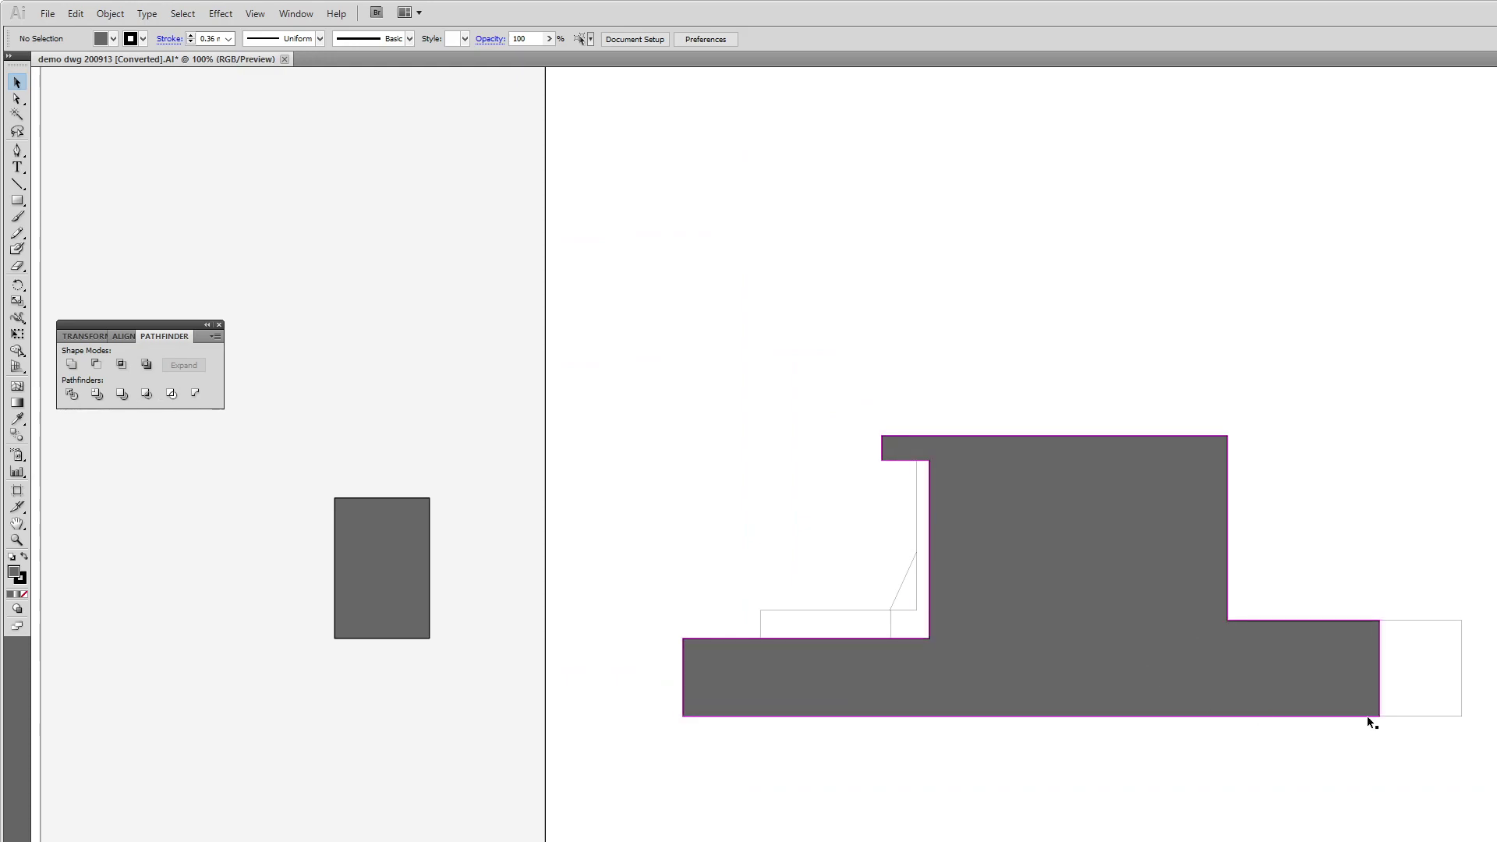
pyautogui.scroll(1, 759, 648)
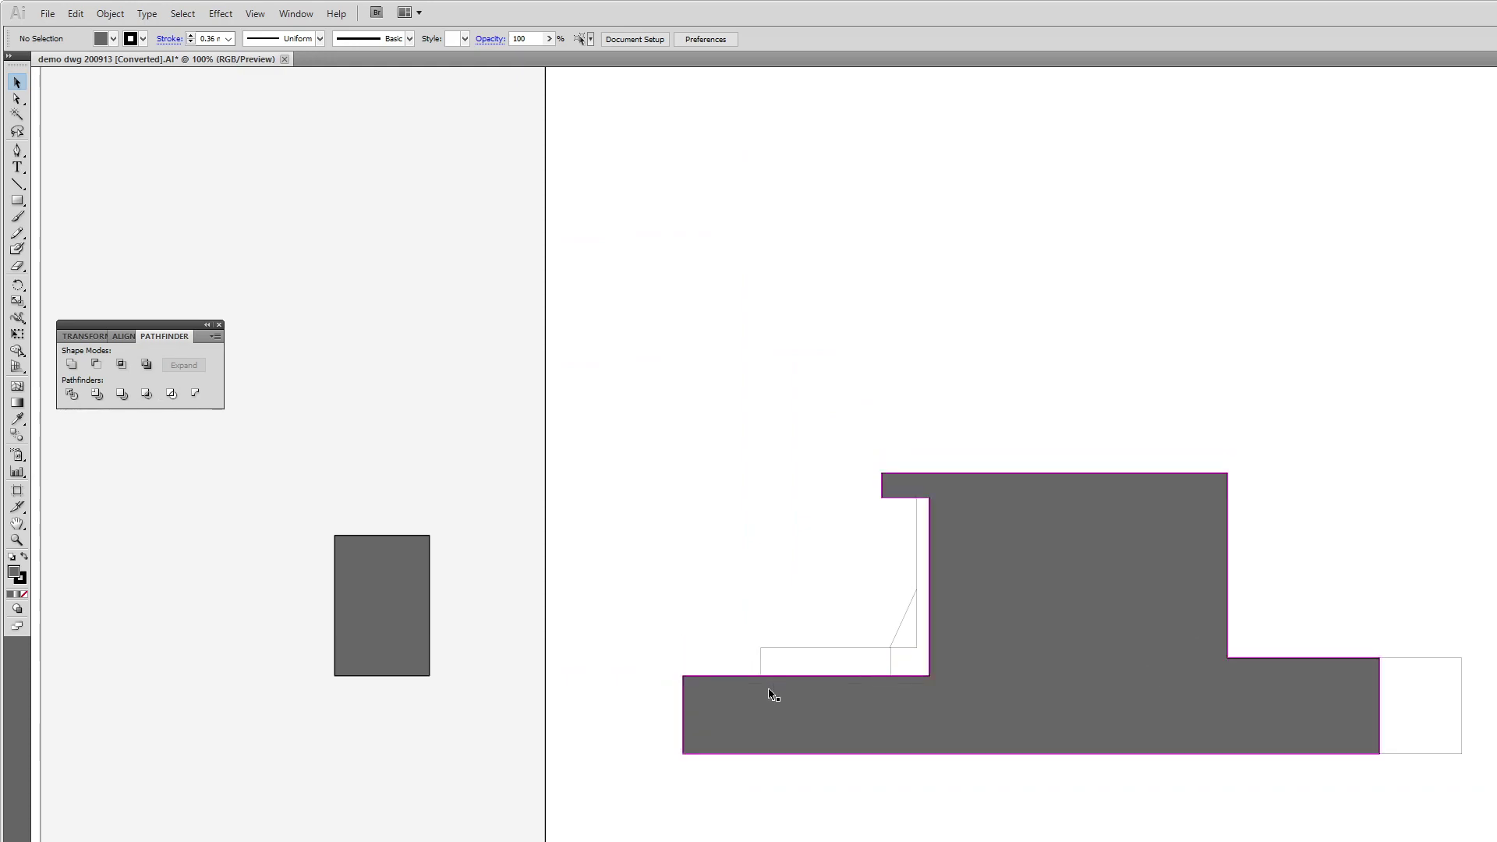
pyautogui.moveTo(712, 609); pyautogui.dragTo(934, 672)
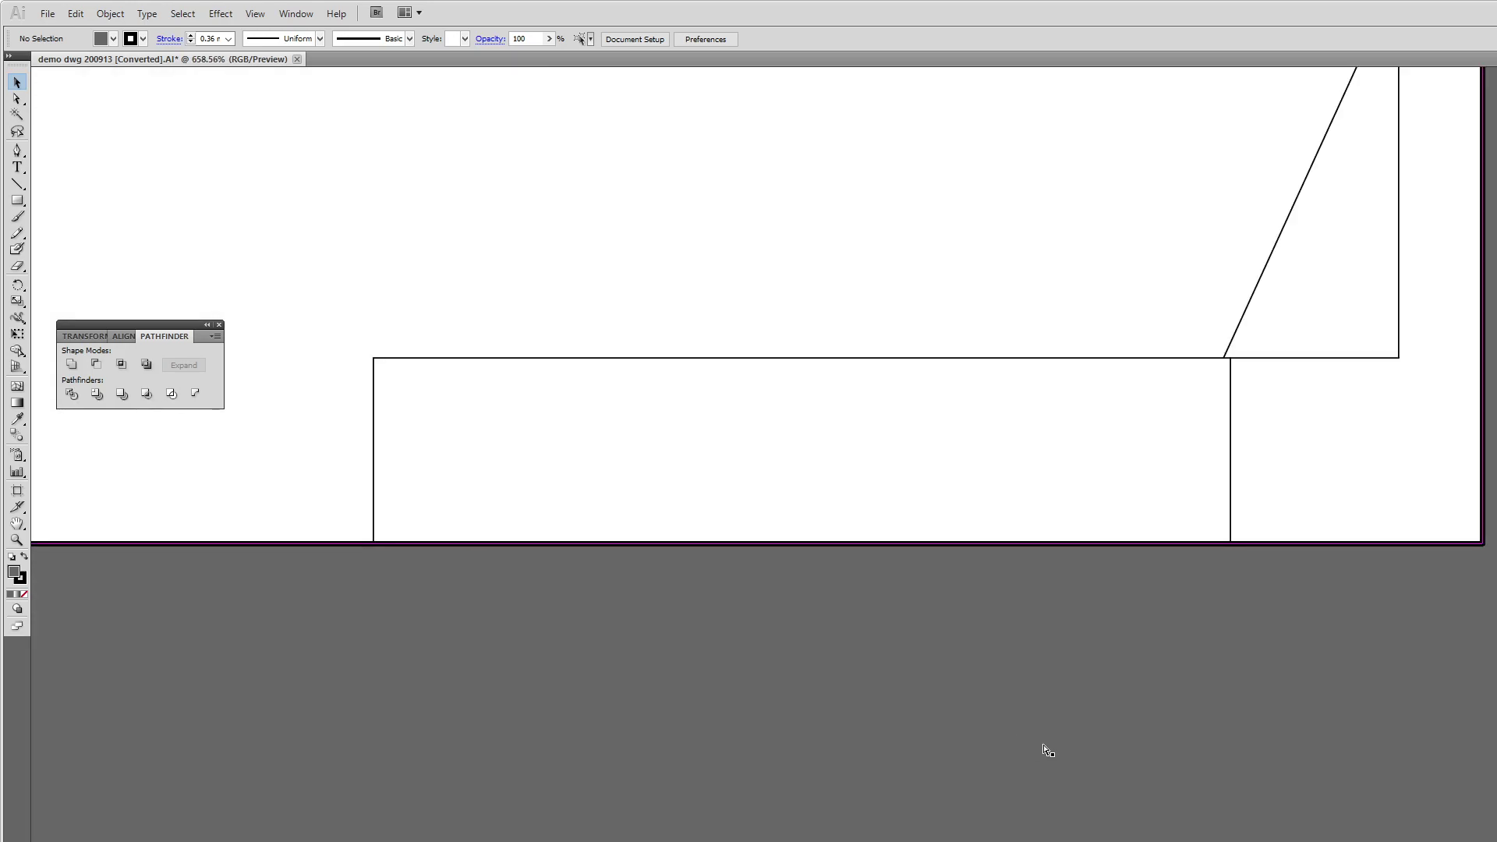
pyautogui.hotkey('ctrl', '-')
pyautogui.hotkey('ctrl', '-')
pyautogui.hotkey('ctrl', '-')
pyautogui.hotkey('ctrl', '-')
pyautogui.hotkey('ctrl', '-')
pyautogui.hotkey('ctrl', '-')
pyautogui.hotkey('ctrl', '-')
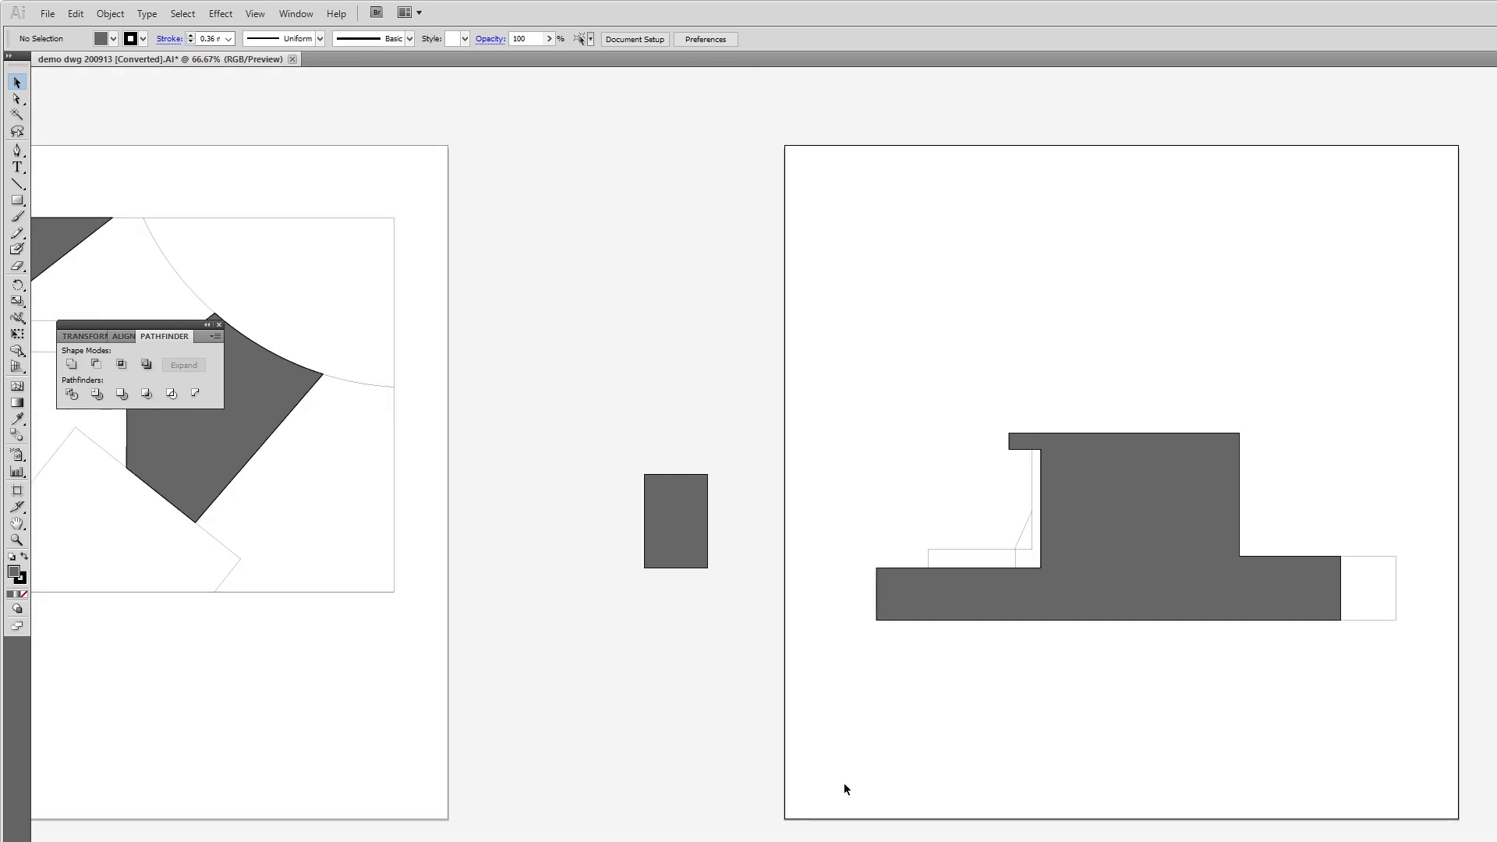
pyautogui.moveTo(652, 691); pyautogui.dragTo(731, 777)
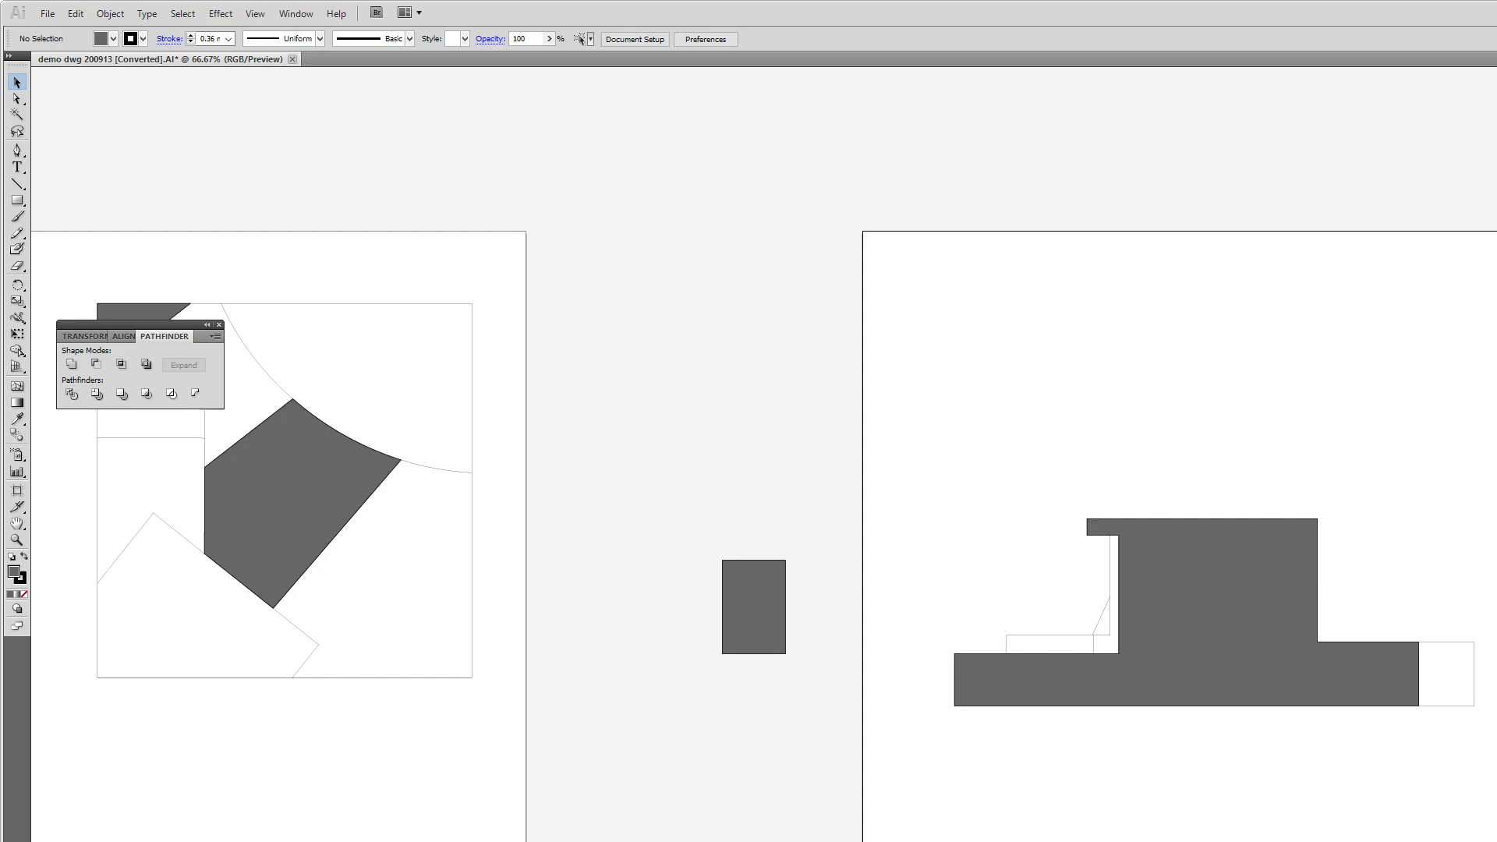
pyautogui.moveTo(529, 712); pyautogui.dragTo(653, 787)
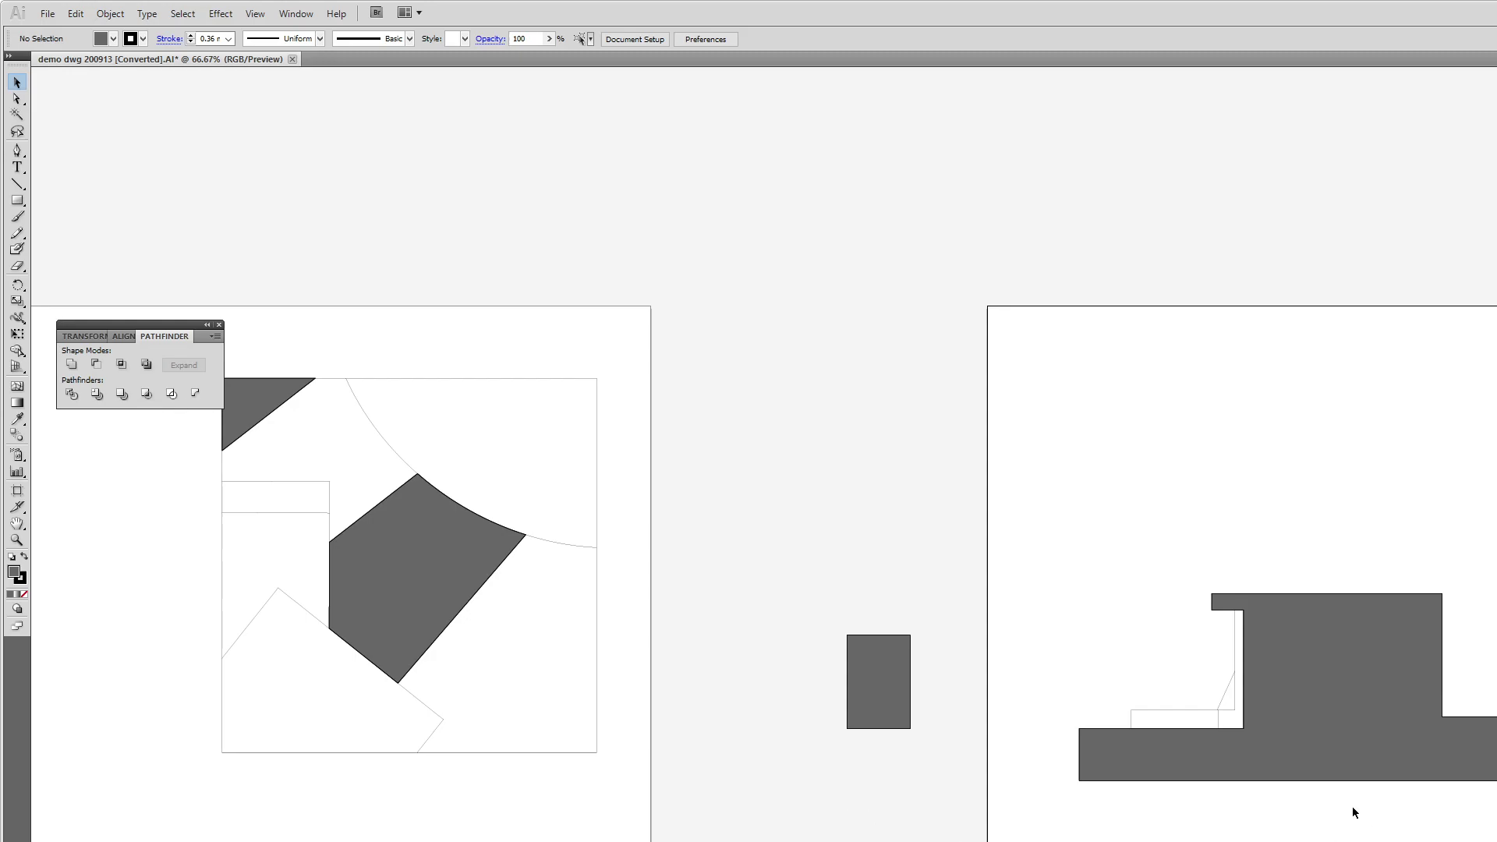
# Create a new layer named textures, keeping the Light Blue colour
pyautogui.hotkey('ctrl', 'space')
pyautogui.moveTo(1148, 550); pyautogui.dragTo(1299, 744)
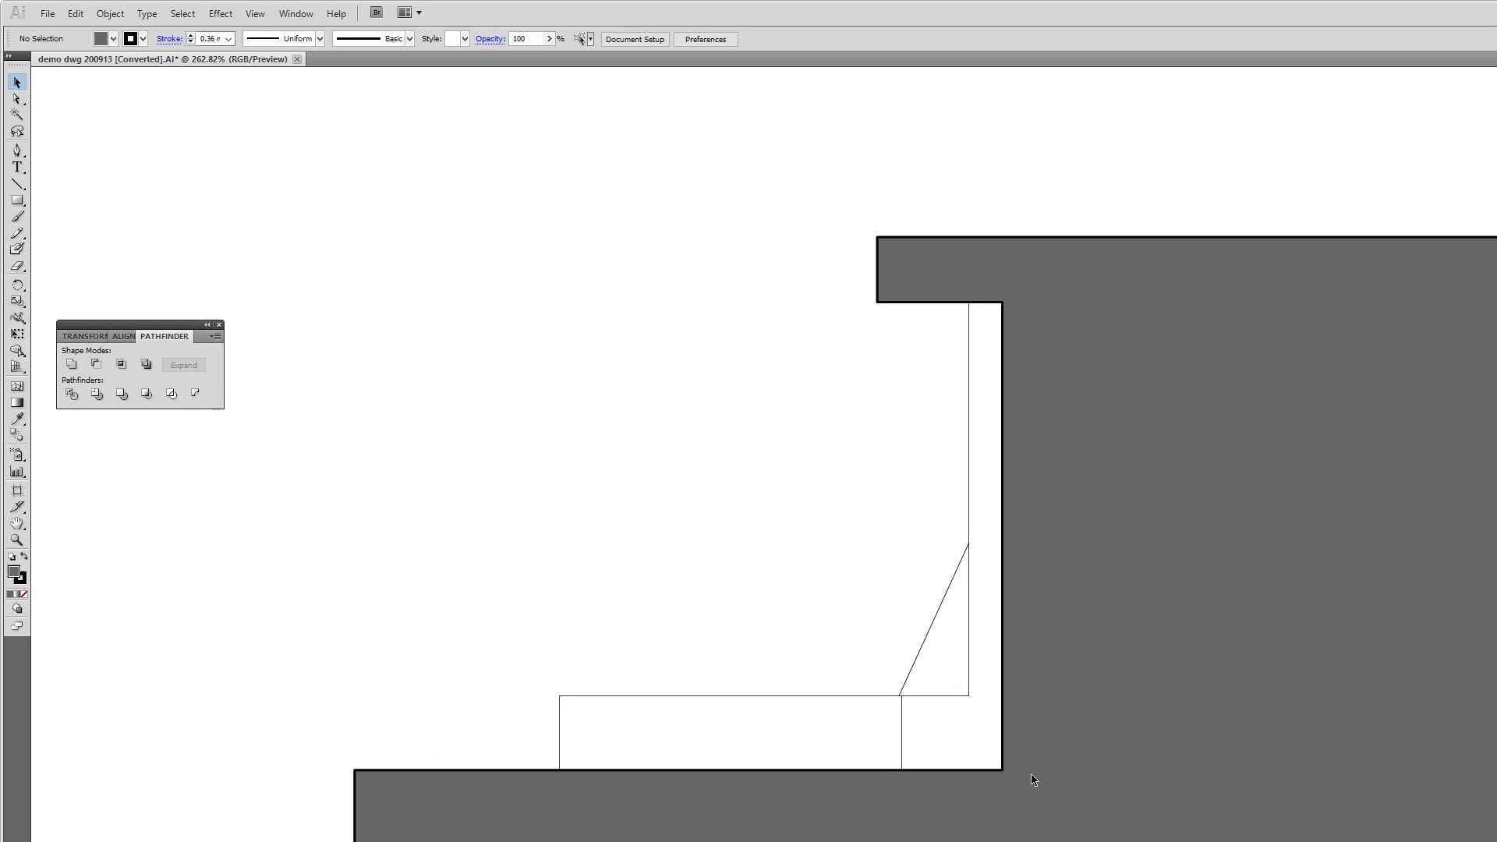
pyautogui.moveTo(577, 693)
pyautogui.mouseDown()
pyautogui.moveTo(624, 525)
pyautogui.moveTo(759, 445)
pyautogui.moveTo(645, 658)
pyautogui.moveTo(476, 655)
pyautogui.mouseUp()
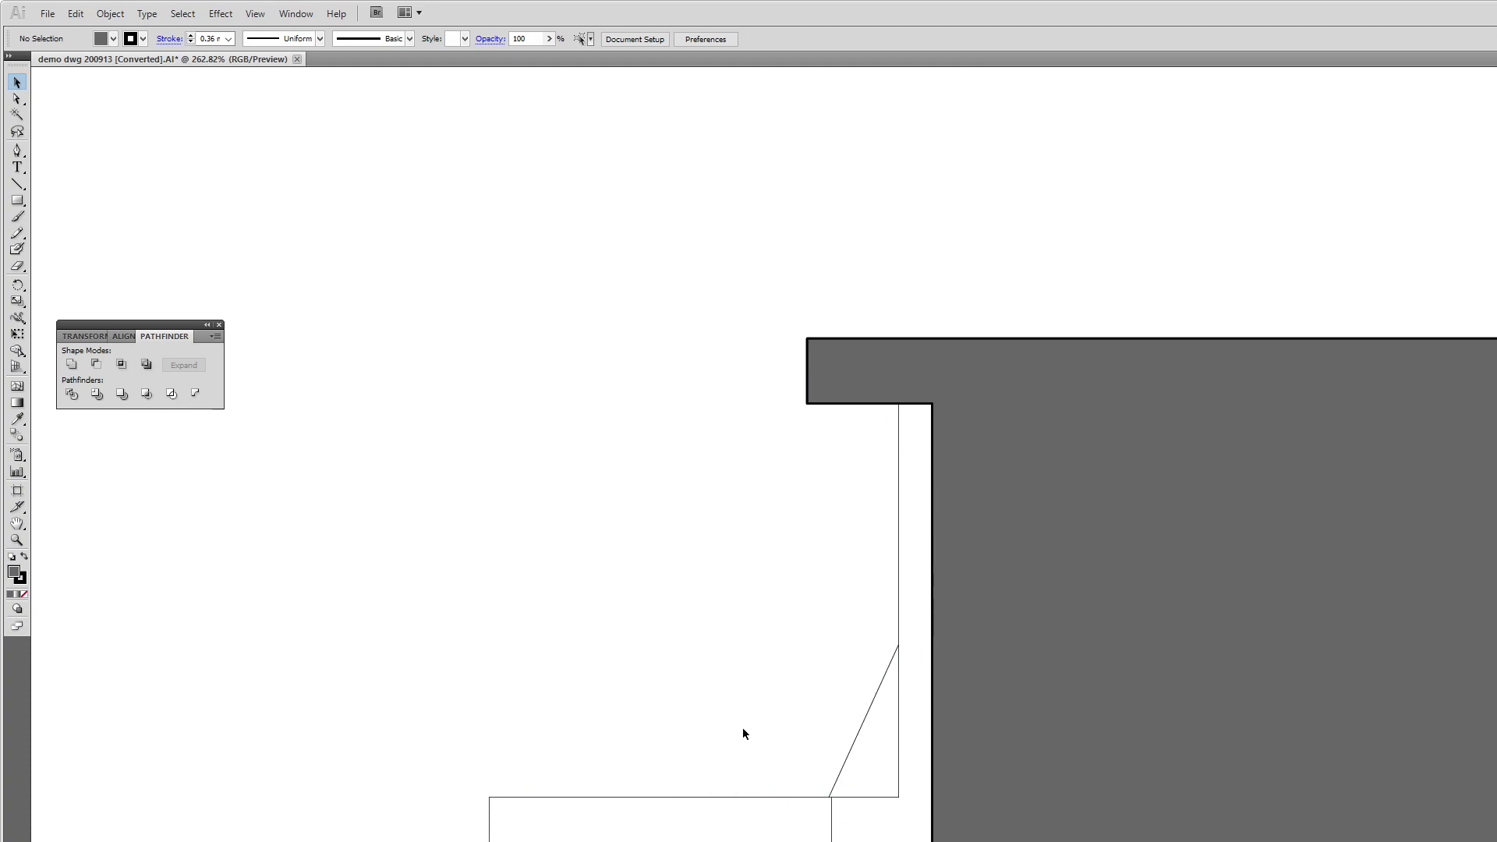
pyautogui.moveTo(745, 756); pyautogui.dragTo(572, 605)
pyautogui.moveTo(929, 695); pyautogui.dragTo(525, 662)
pyautogui.moveTo(947, 664); pyautogui.dragTo(921, 673)
pyautogui.moveTo(1161, 575)
pyautogui.mouseDown()
pyautogui.moveTo(701, 545)
pyautogui.moveTo(1176, 576)
pyautogui.mouseUp()
pyautogui.moveTo(321, 560); pyautogui.dragTo(729, 590)
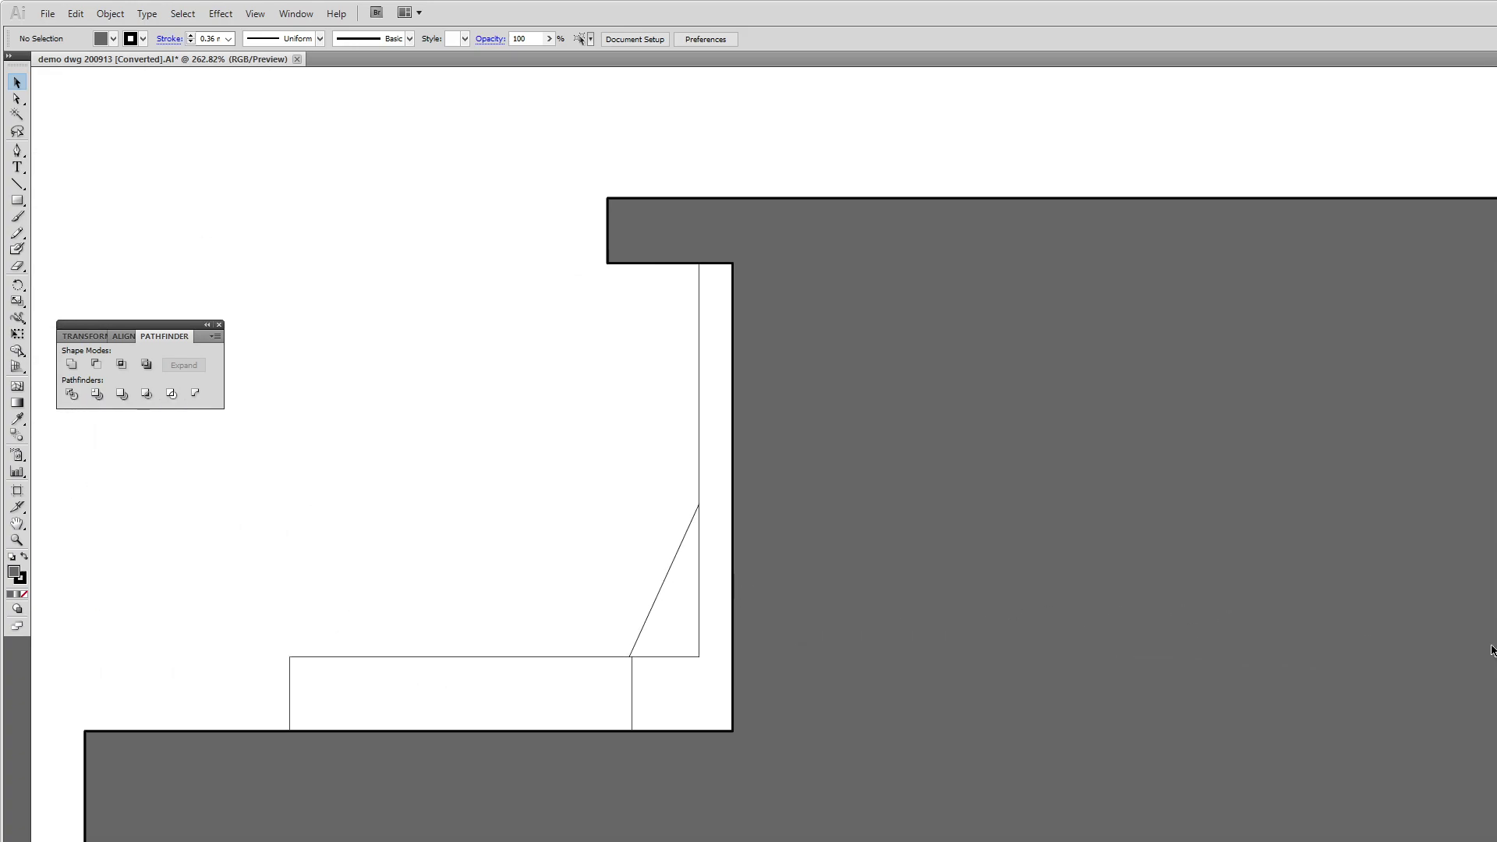
pyautogui.hotkey('ctrl', 'alt', 'l')
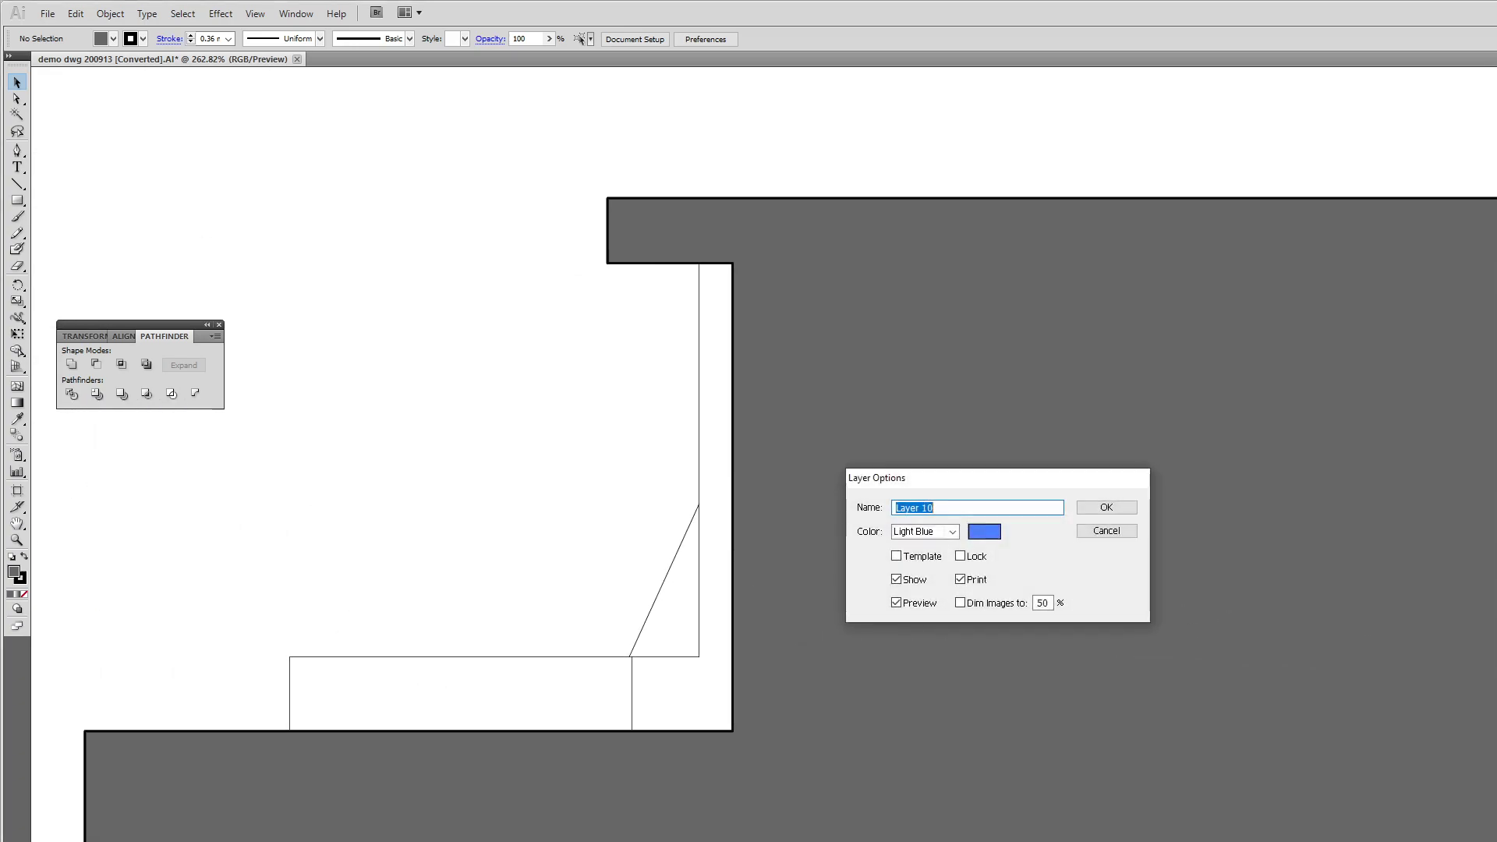
pyautogui.write('textures')
pyautogui.press('Return')
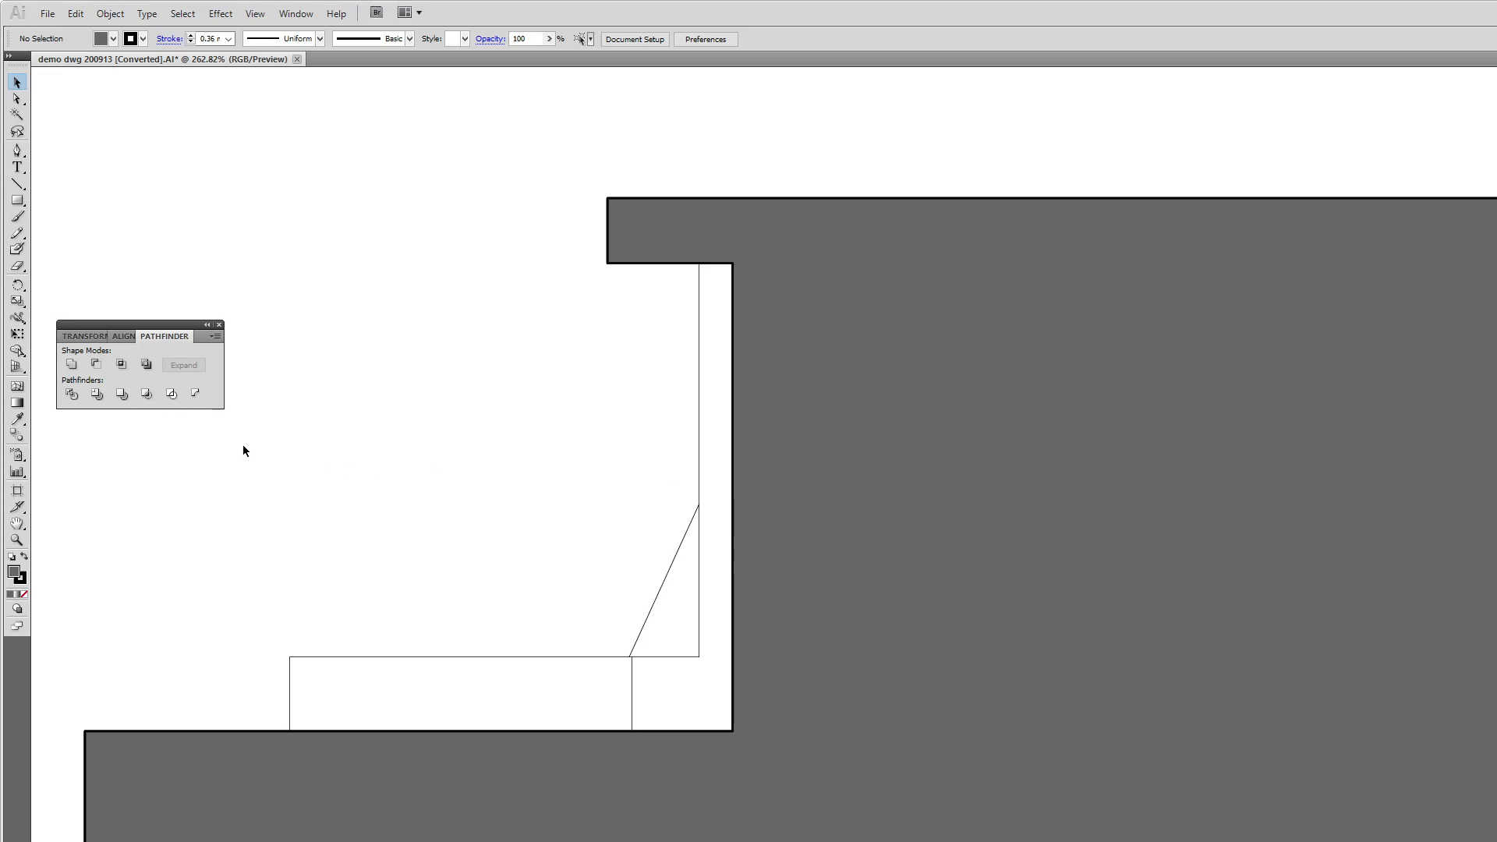
# With the Pen tool and a 0.25 mm stroke, trace the low block, slanted edge and vertical edge up to the section's overhang
pyautogui.click(17, 149)
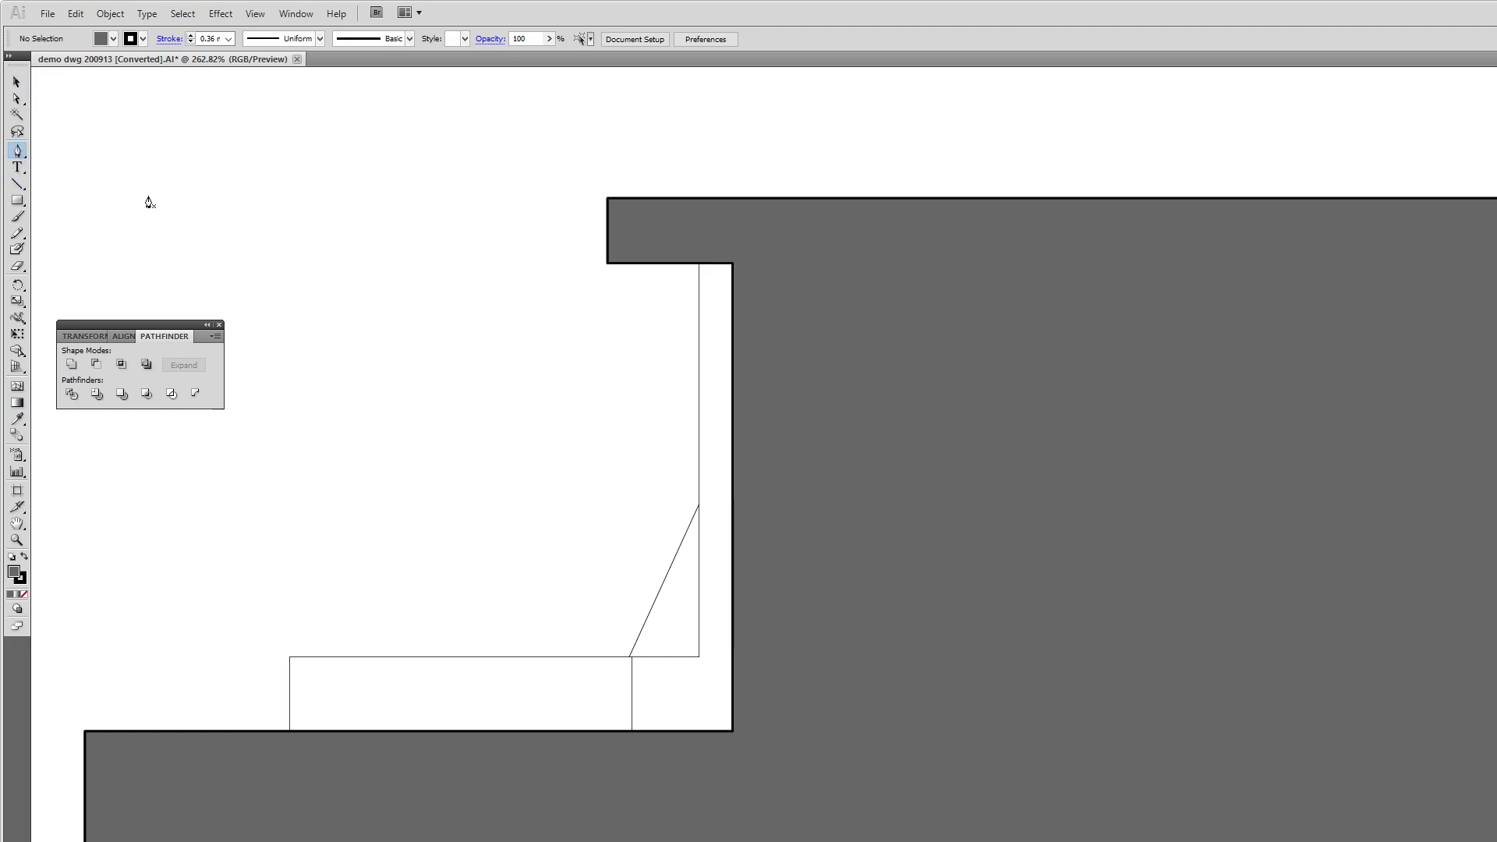
pyautogui.click(229, 39)
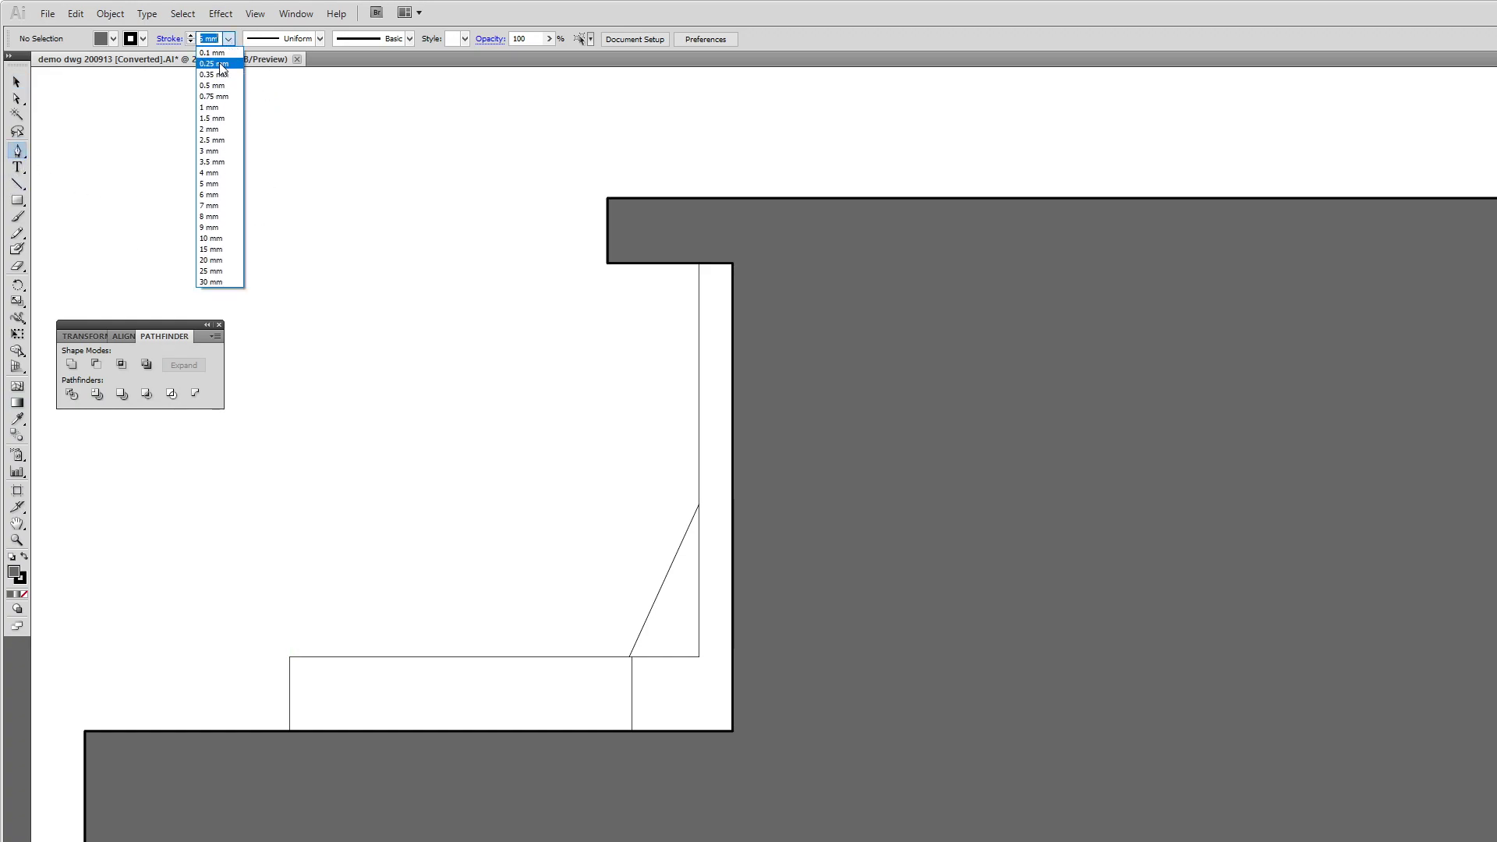
pyautogui.click(222, 65)
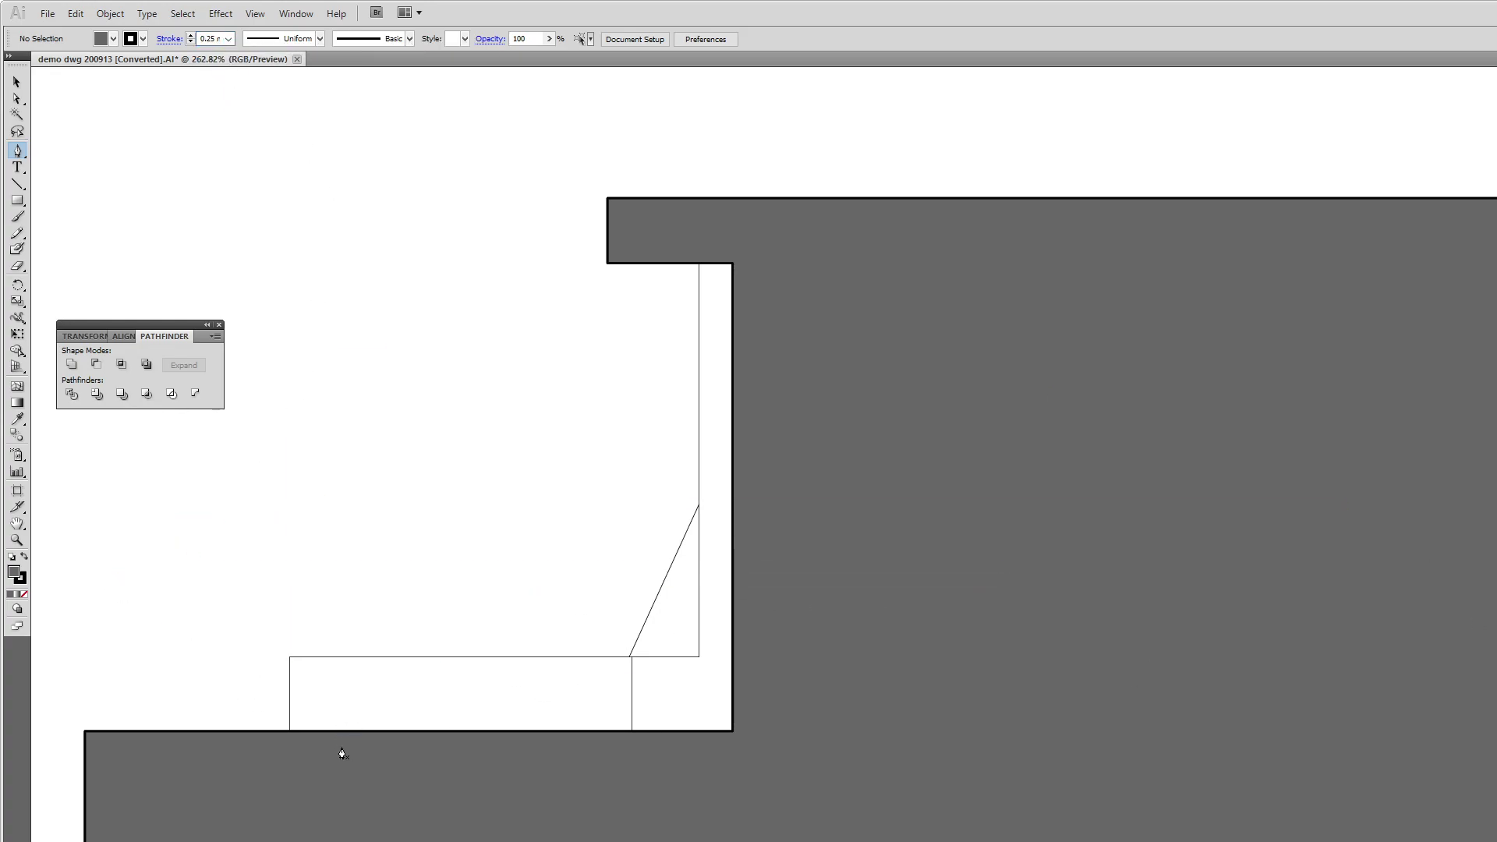
pyautogui.click(291, 733)
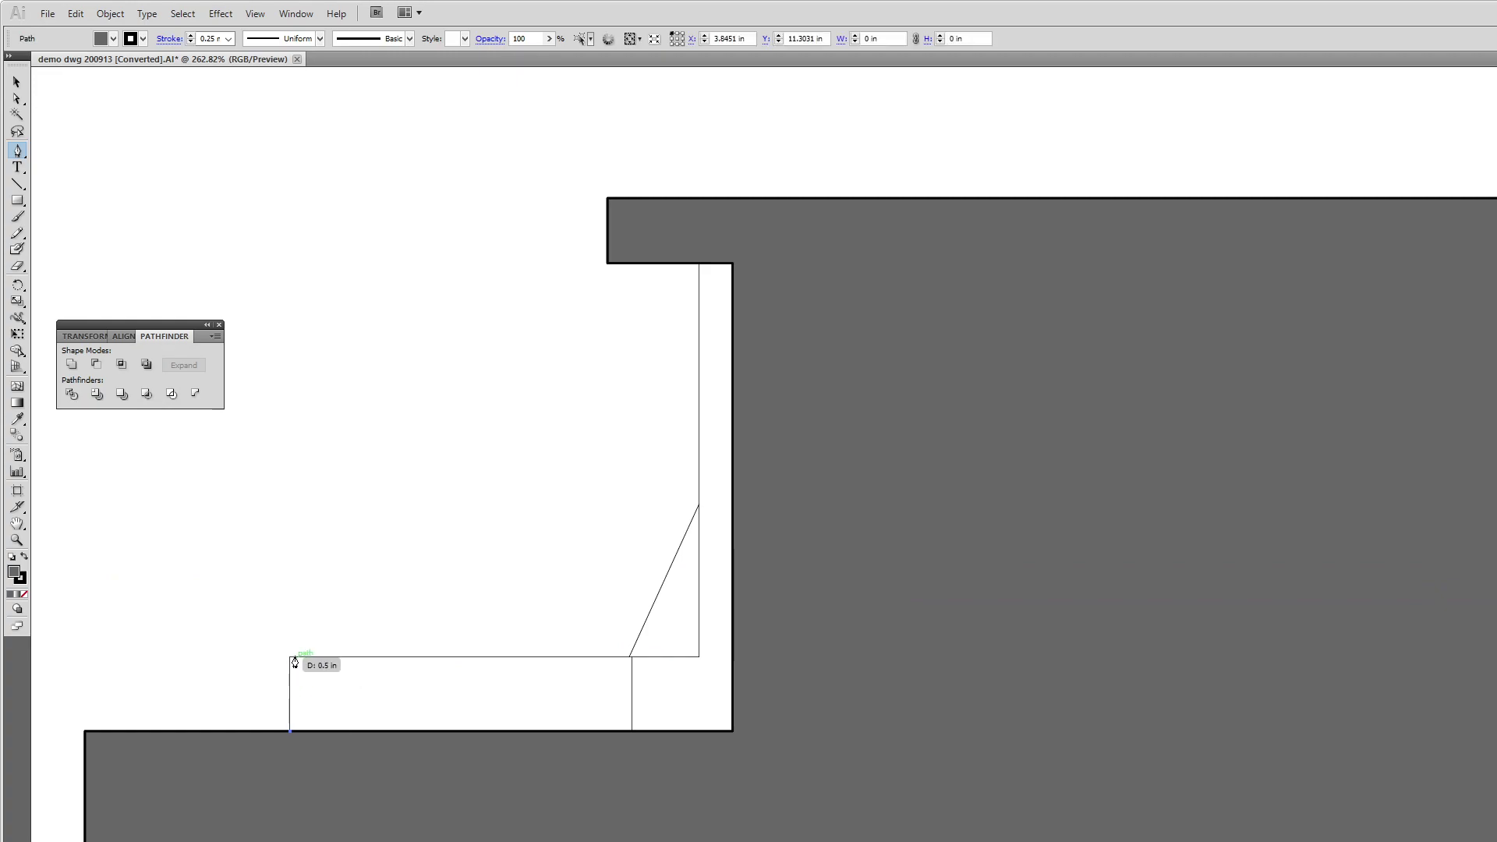
pyautogui.click(290, 657)
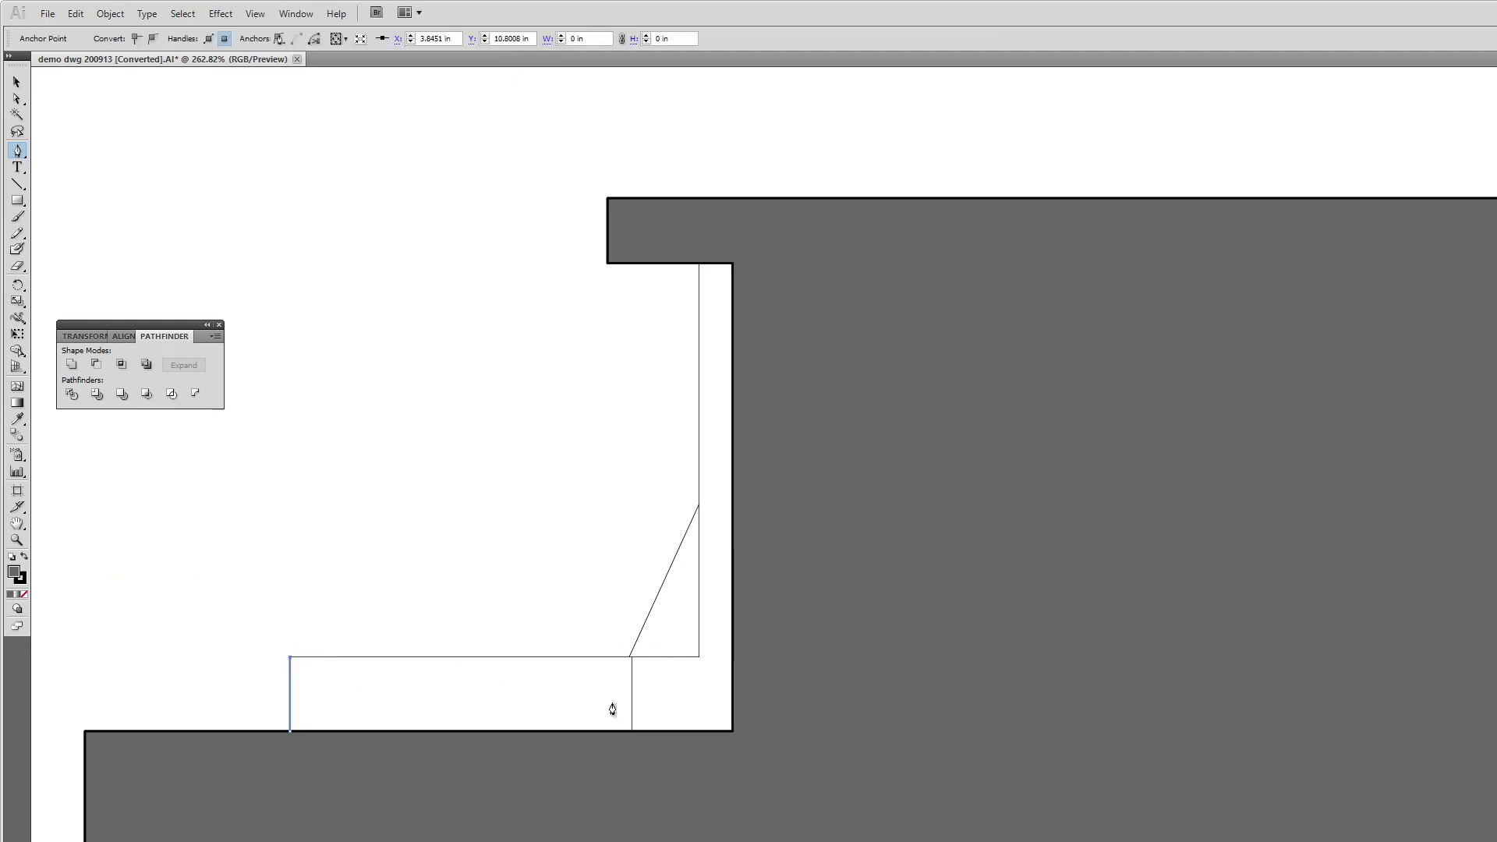
pyautogui.click(629, 659)
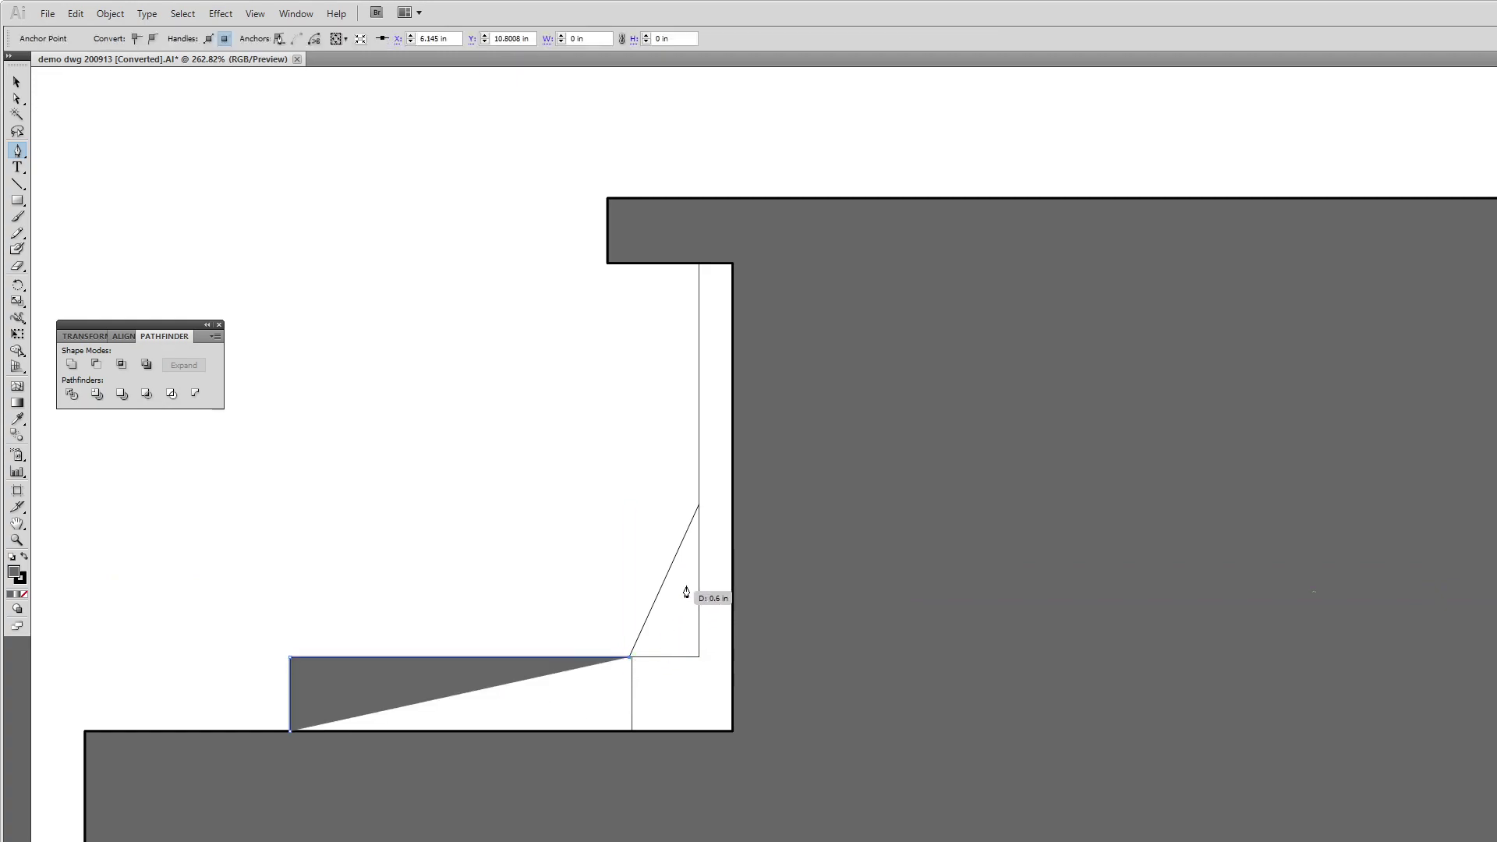
pyautogui.click(699, 507)
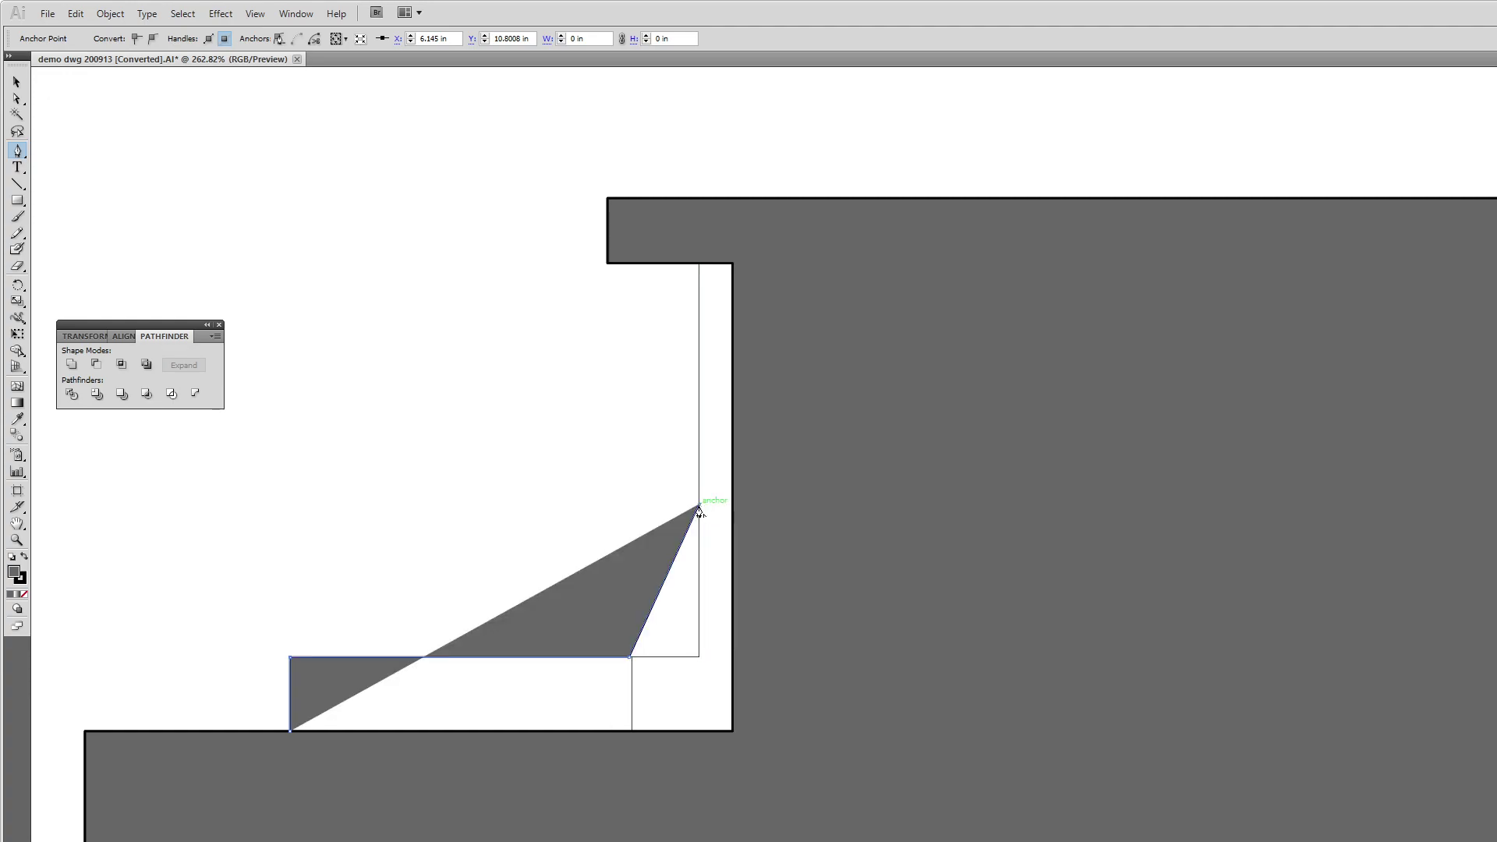
pyautogui.click(697, 266)
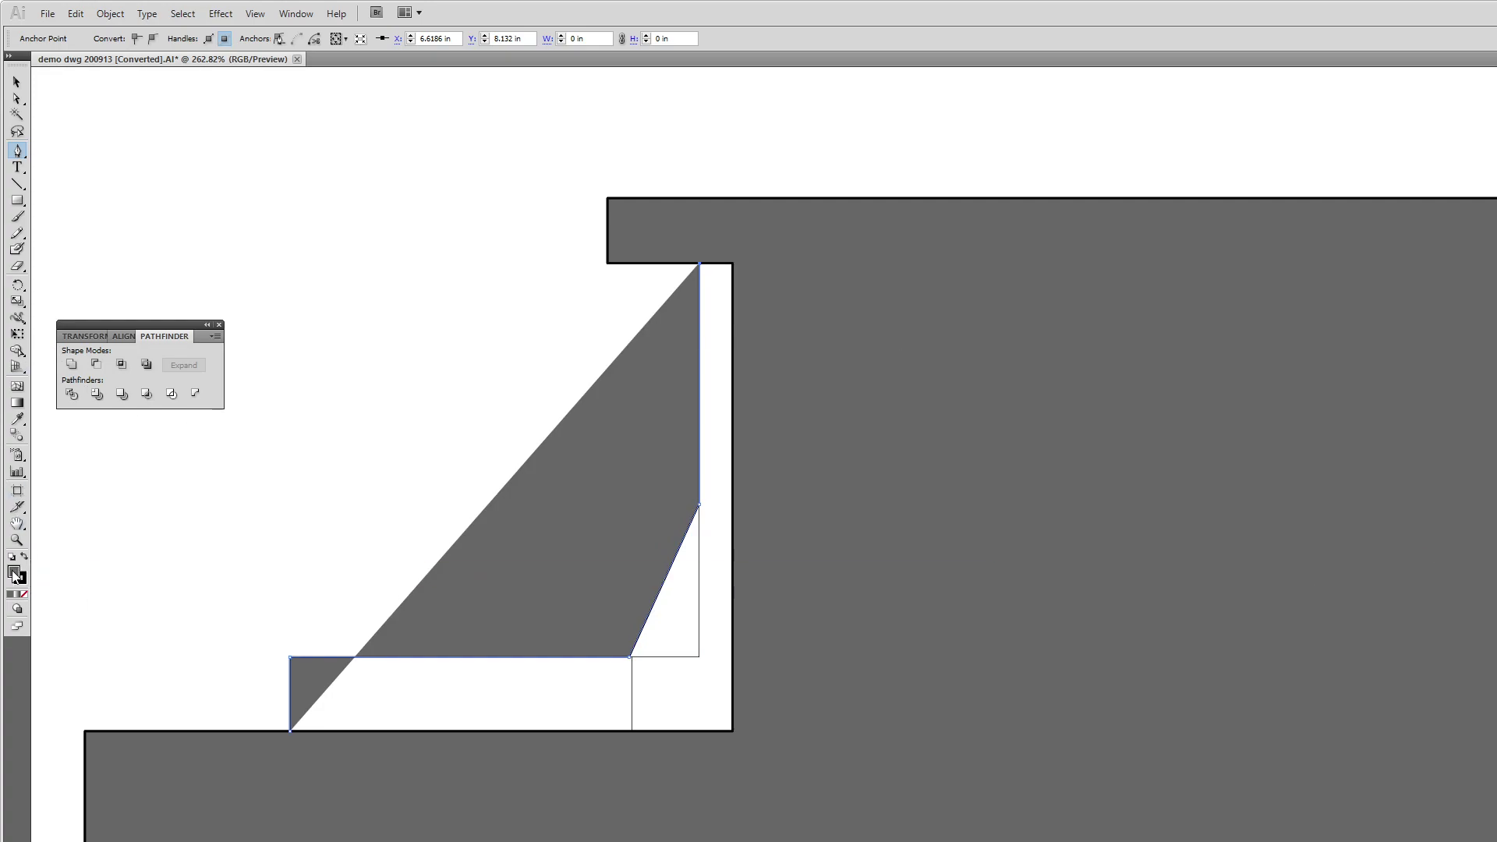
# Remove the fill from the traced profile path and deselect it
pyautogui.click(23, 595)
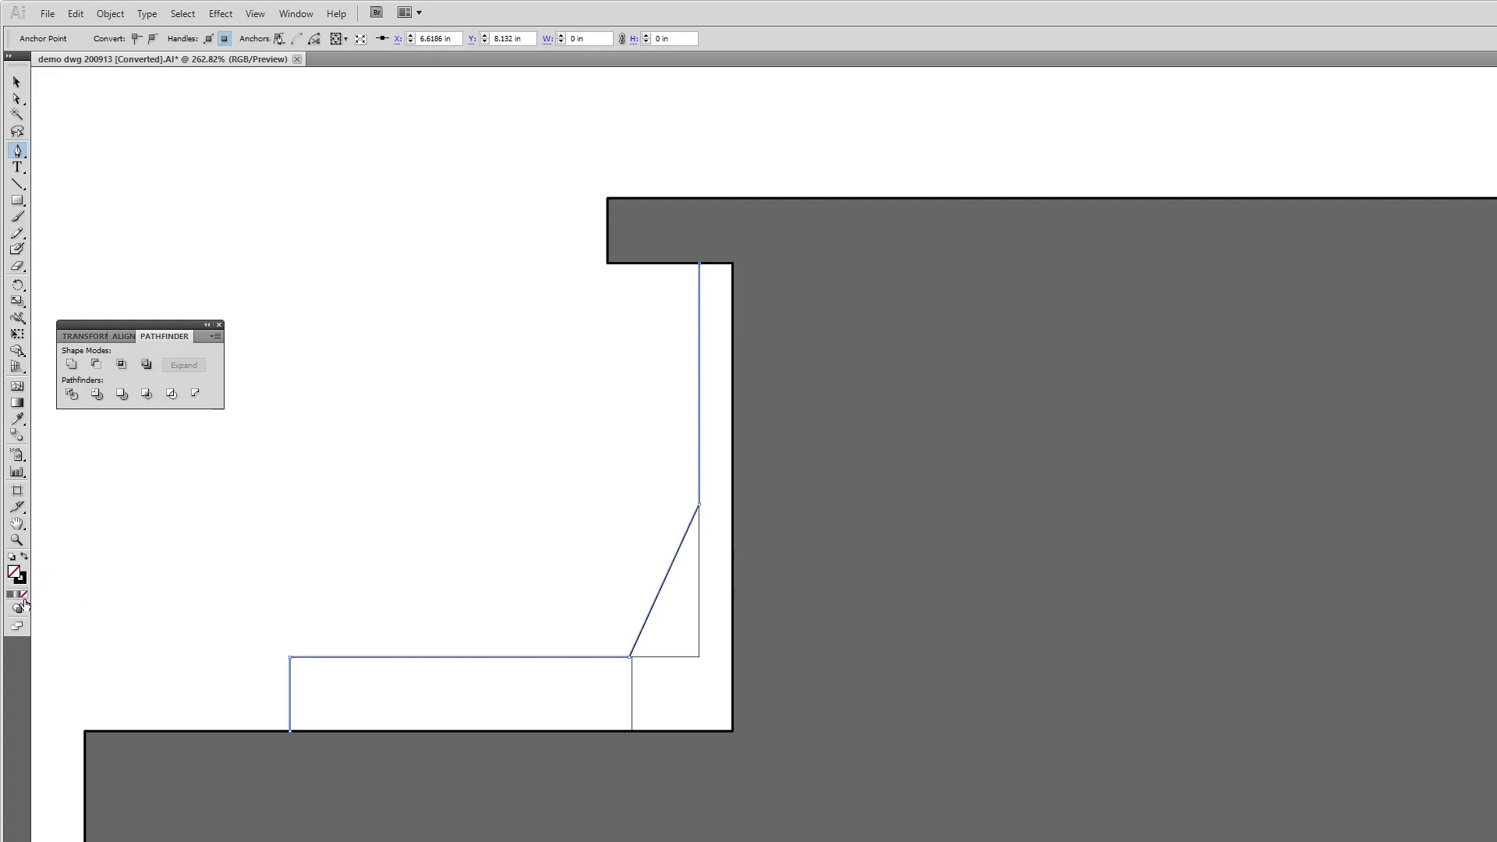
pyautogui.click(16, 81)
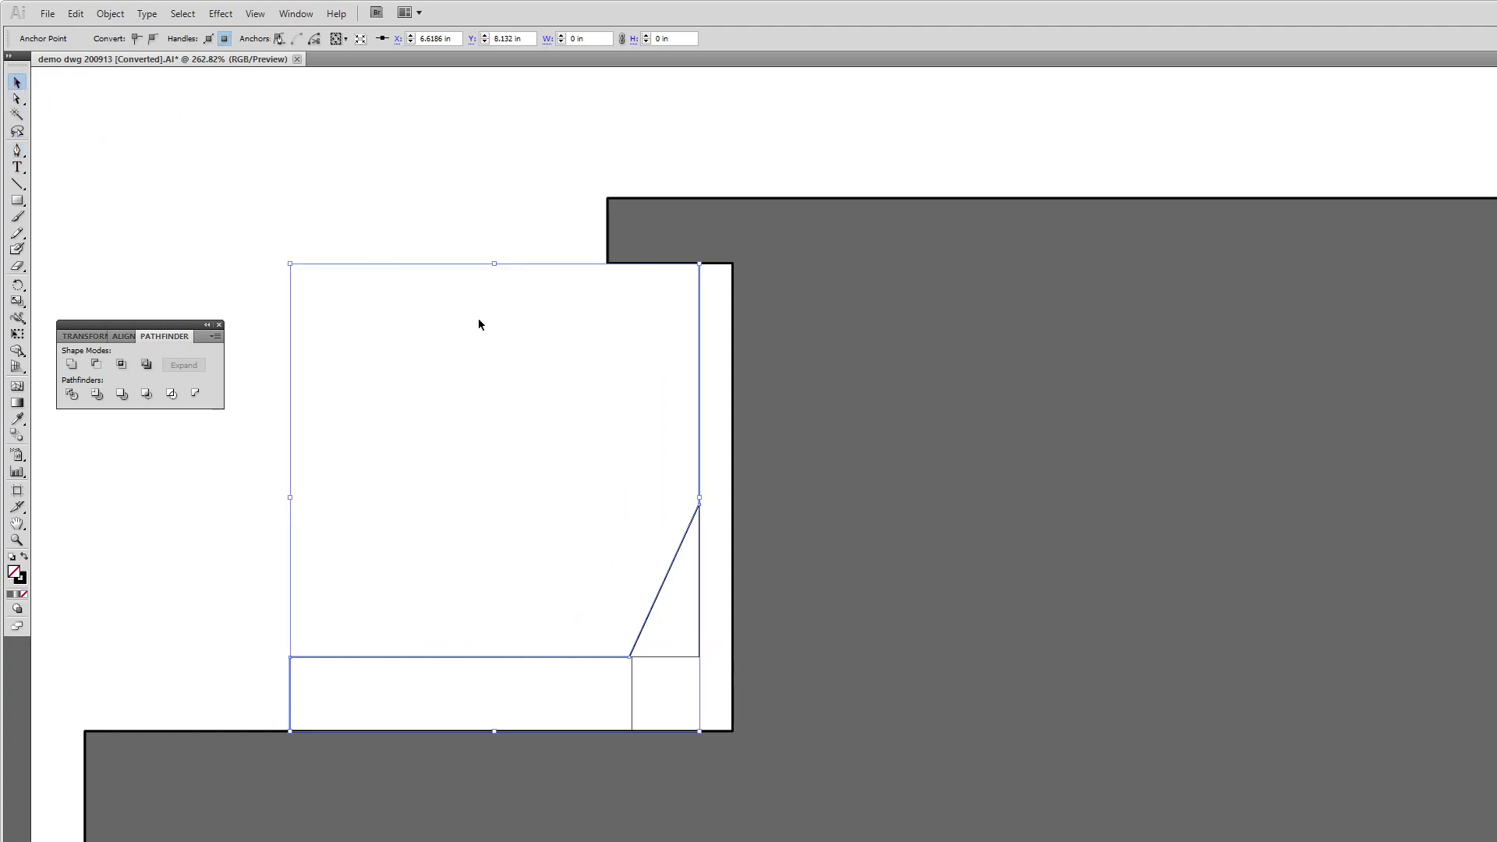
pyautogui.click(248, 180)
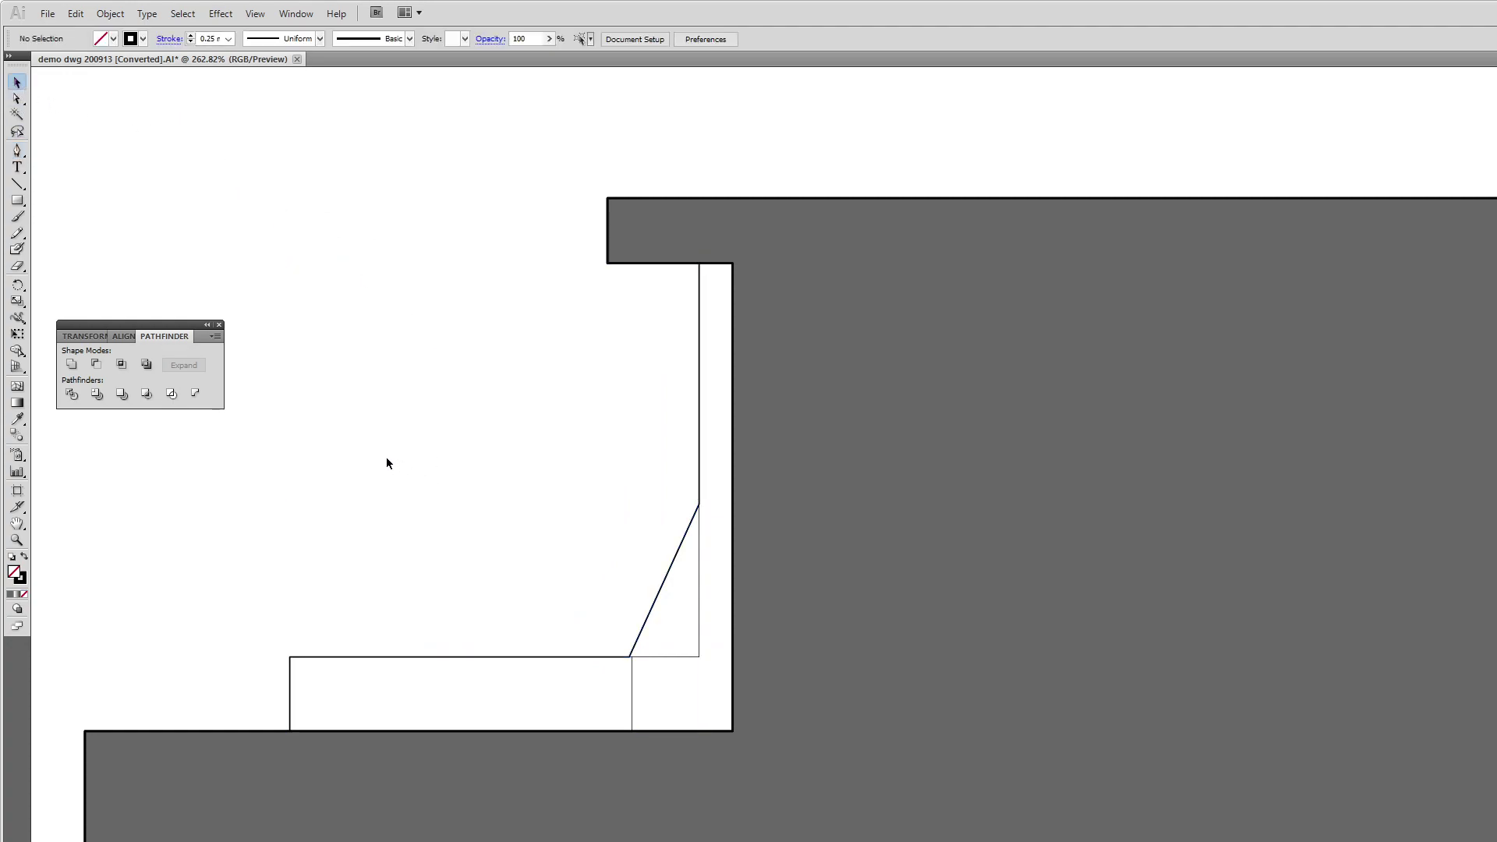
# Compare the traced profile's line weight with the cut outline and thin lines, then review the plan and section together
pyautogui.moveTo(389, 465); pyautogui.dragTo(465, 351)
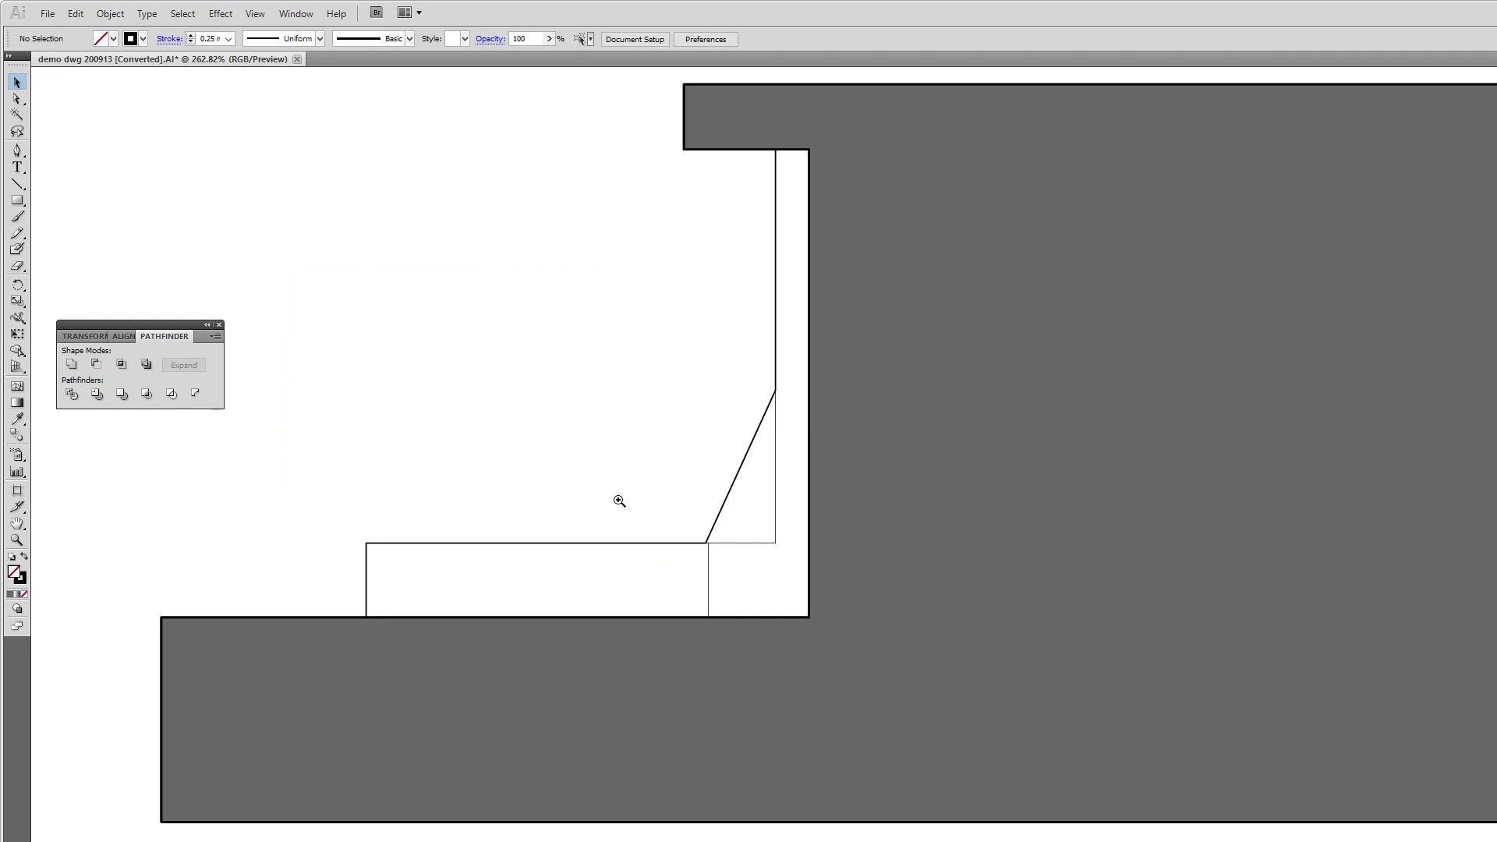
pyautogui.moveTo(591, 481); pyautogui.dragTo(391, 568)
pyautogui.moveTo(946, 646); pyautogui.dragTo(1039, 634)
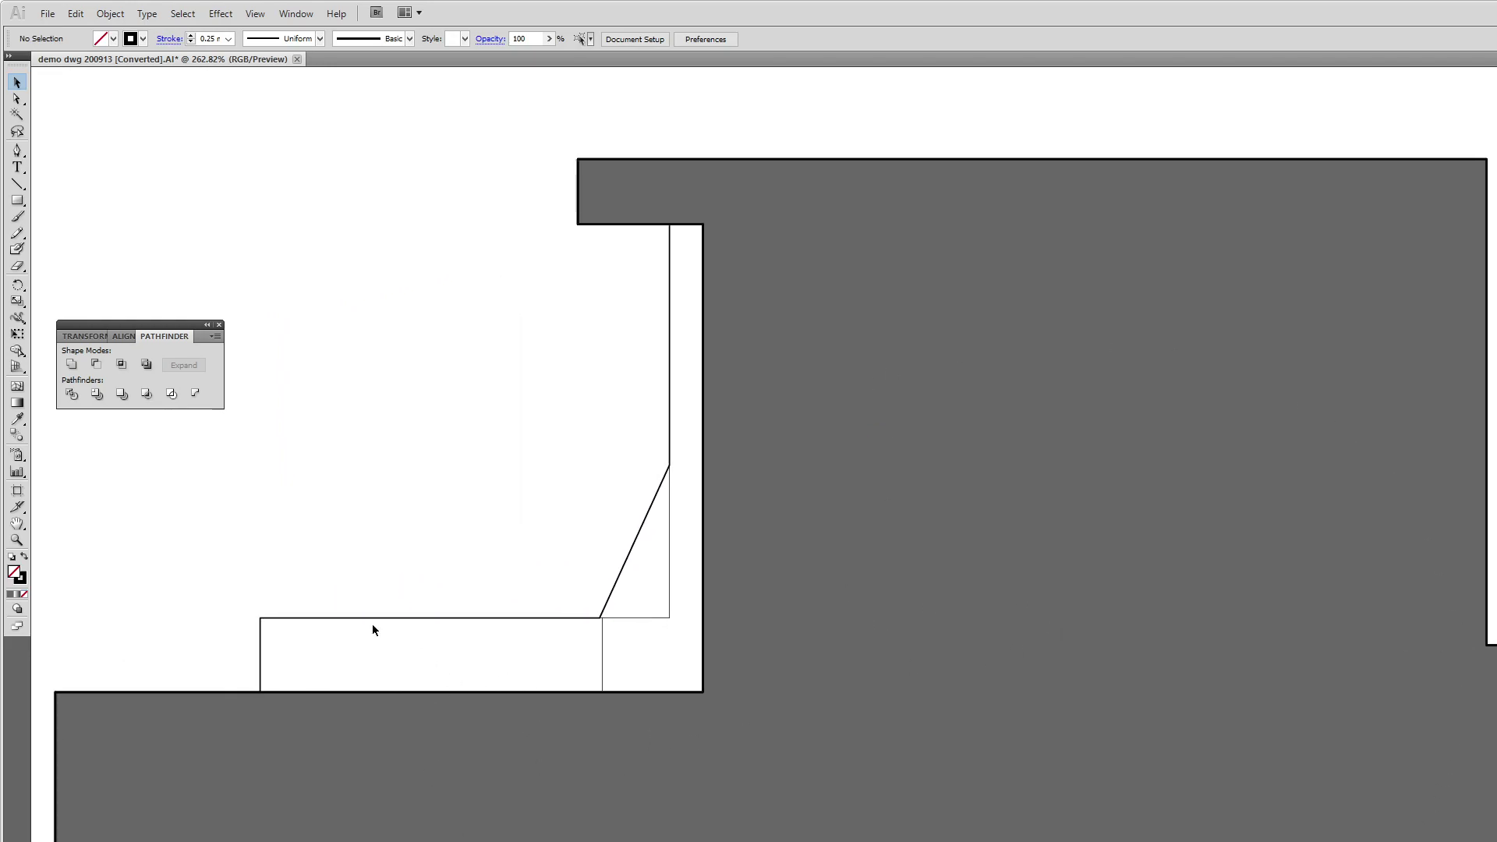
pyautogui.moveTo(368, 587); pyautogui.dragTo(838, 588)
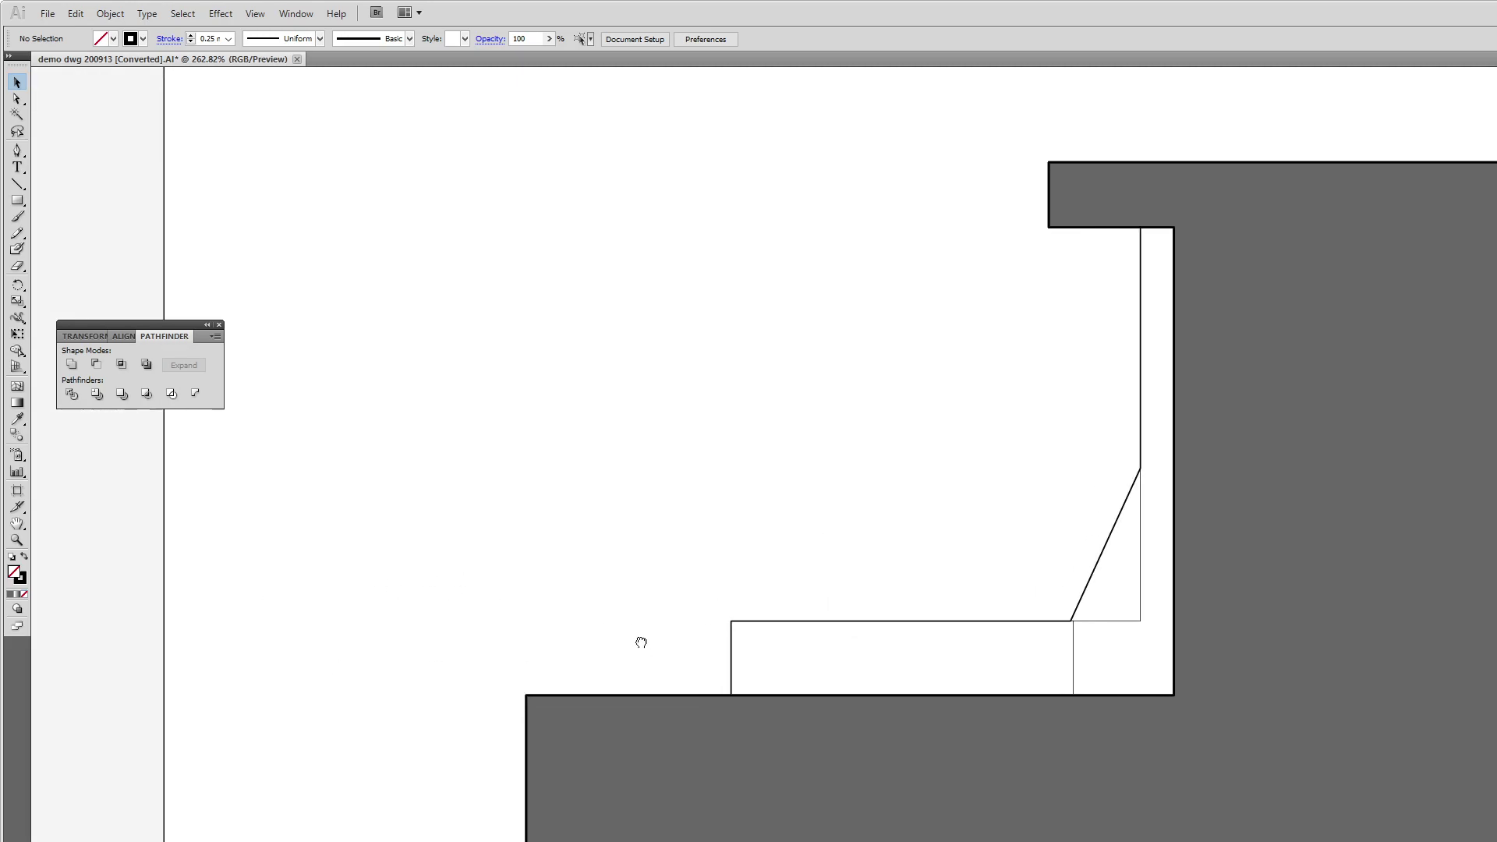
pyautogui.moveTo(434, 655); pyautogui.dragTo(867, 617)
pyautogui.moveTo(137, 665); pyautogui.dragTo(755, 709)
pyautogui.moveTo(416, 705); pyautogui.dragTo(794, 711)
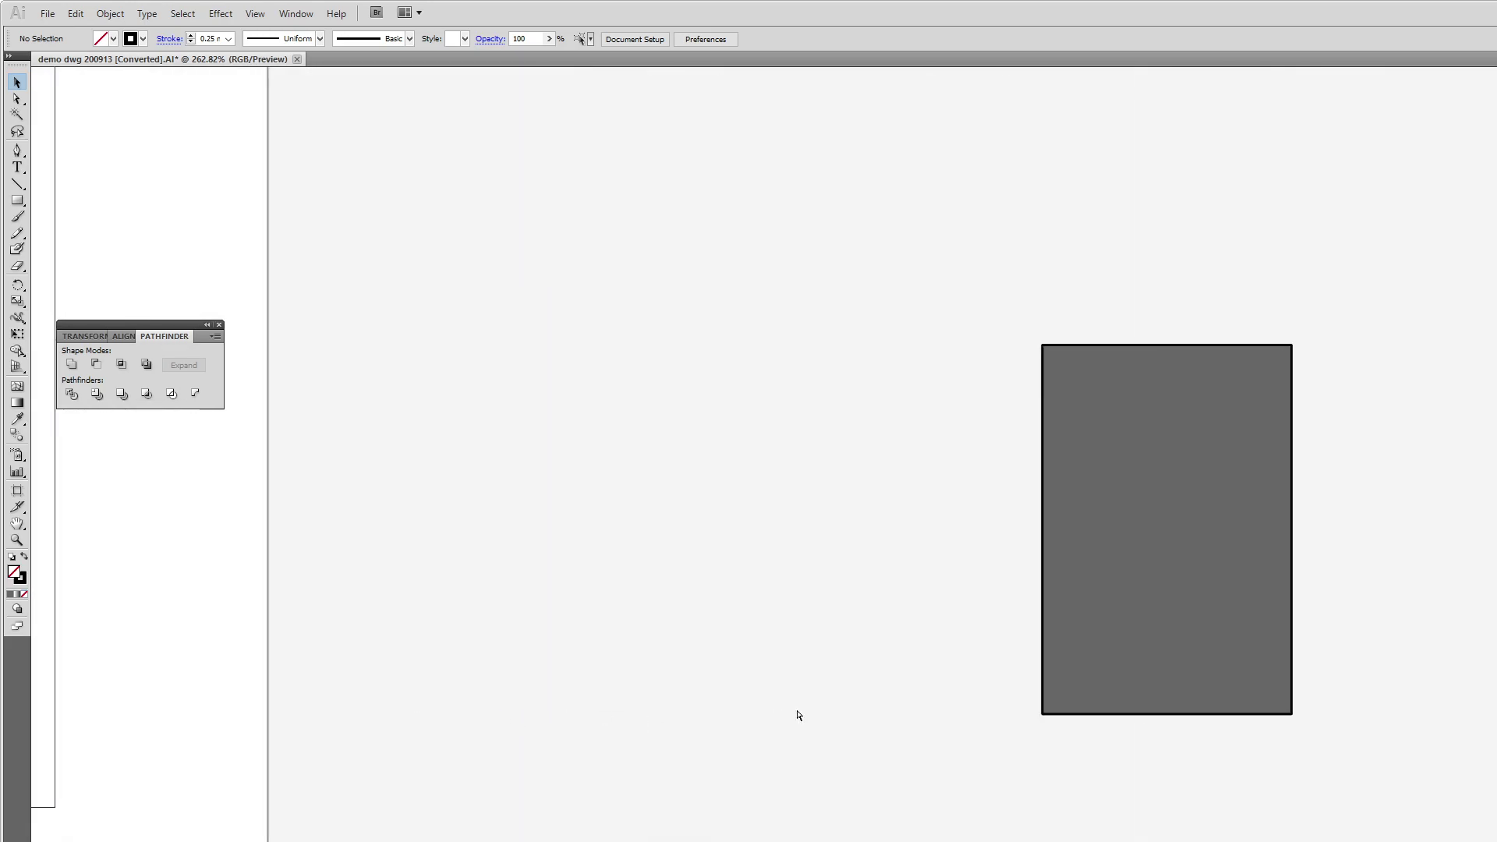
pyautogui.hotkey('ctrl', '-')
pyautogui.hotkey('ctrl', '-')
pyautogui.hotkey('ctrl', '-')
pyautogui.hotkey('ctrl', '-')
pyautogui.hotkey('ctrl', '-')
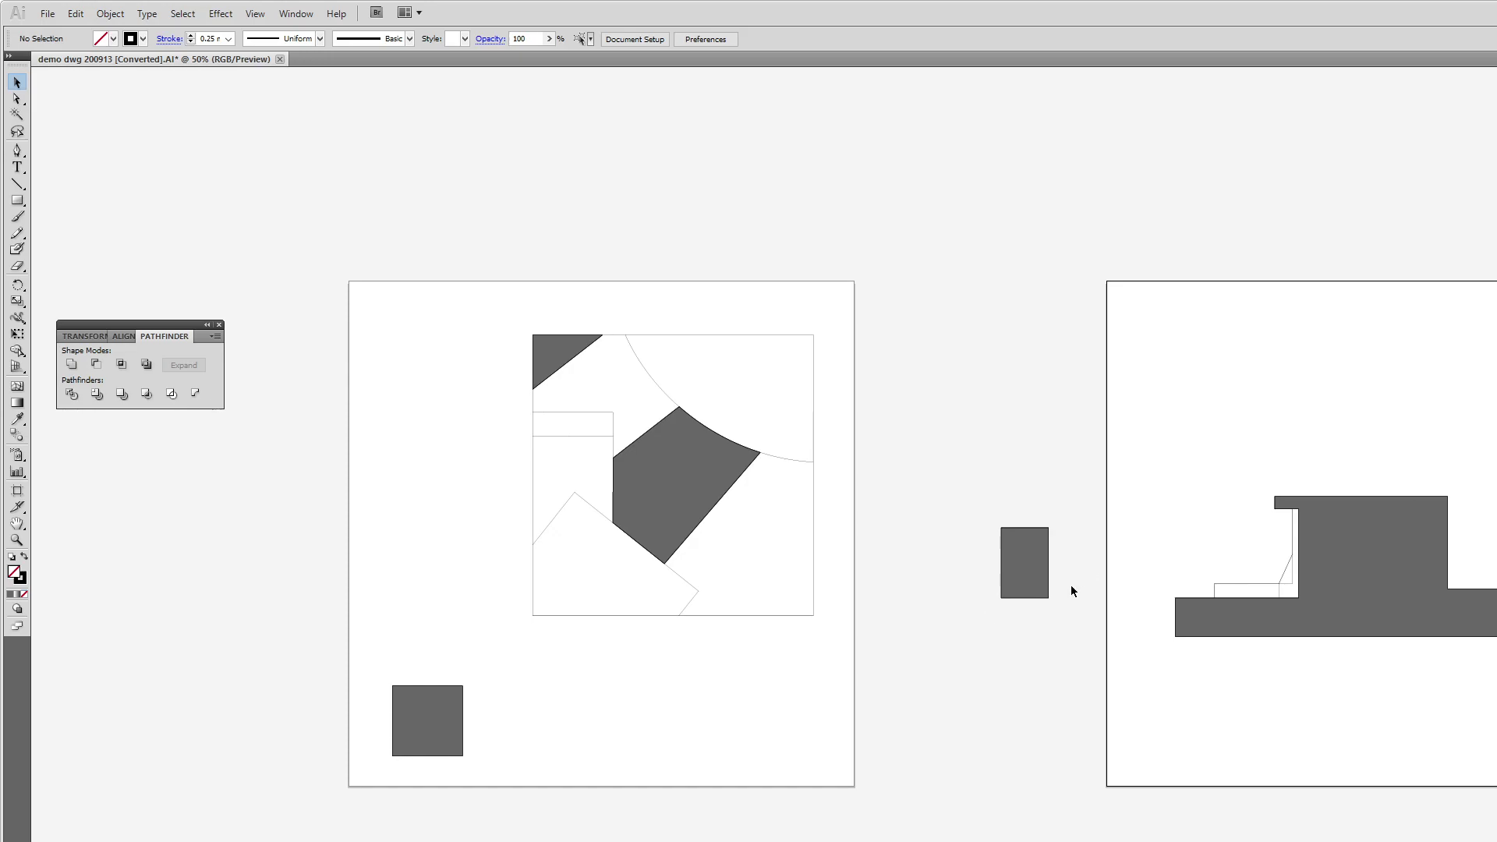
# Trace the lower, outer and upper edges of the unfilled box at the section's far end with an unfilled 0.25 mm Pen path
pyautogui.moveTo(1496, 679); pyautogui.dragTo(1130, 702)
pyautogui.moveTo(1114, 585); pyautogui.dragTo(1244, 705)
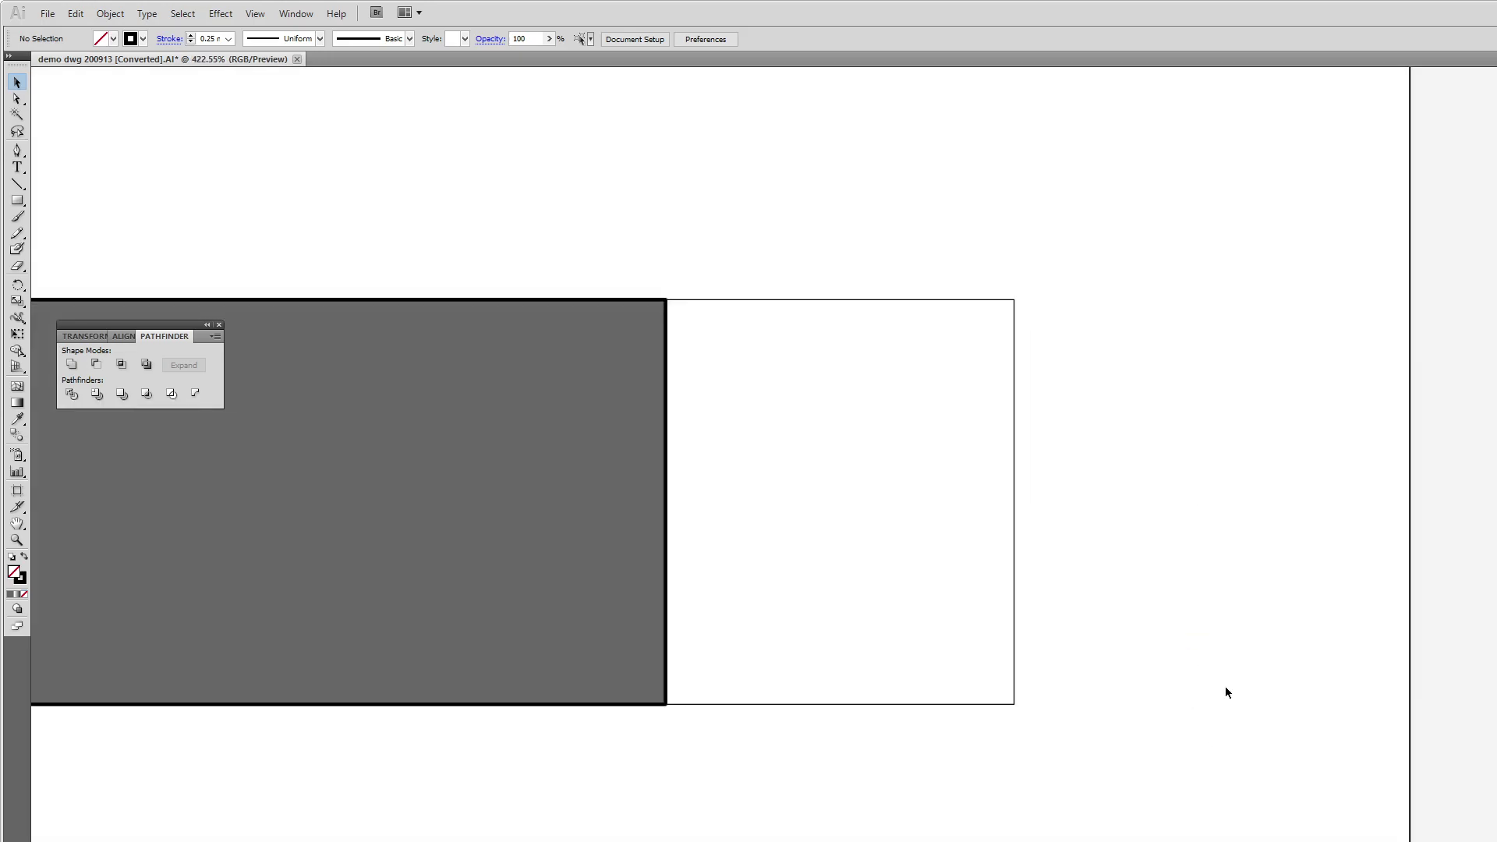
pyautogui.click(16, 151)
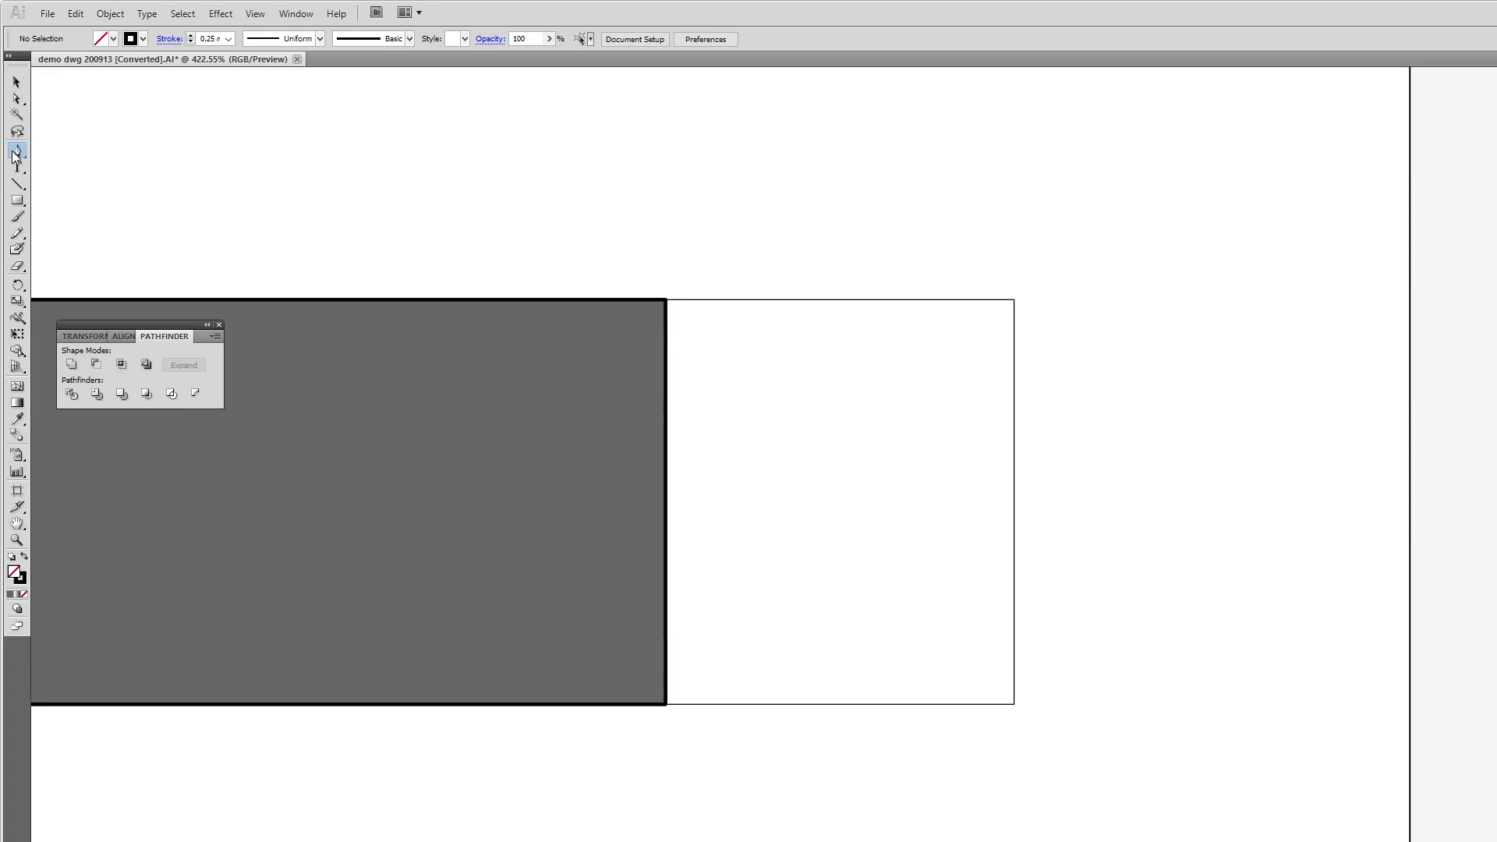
pyautogui.click(664, 704)
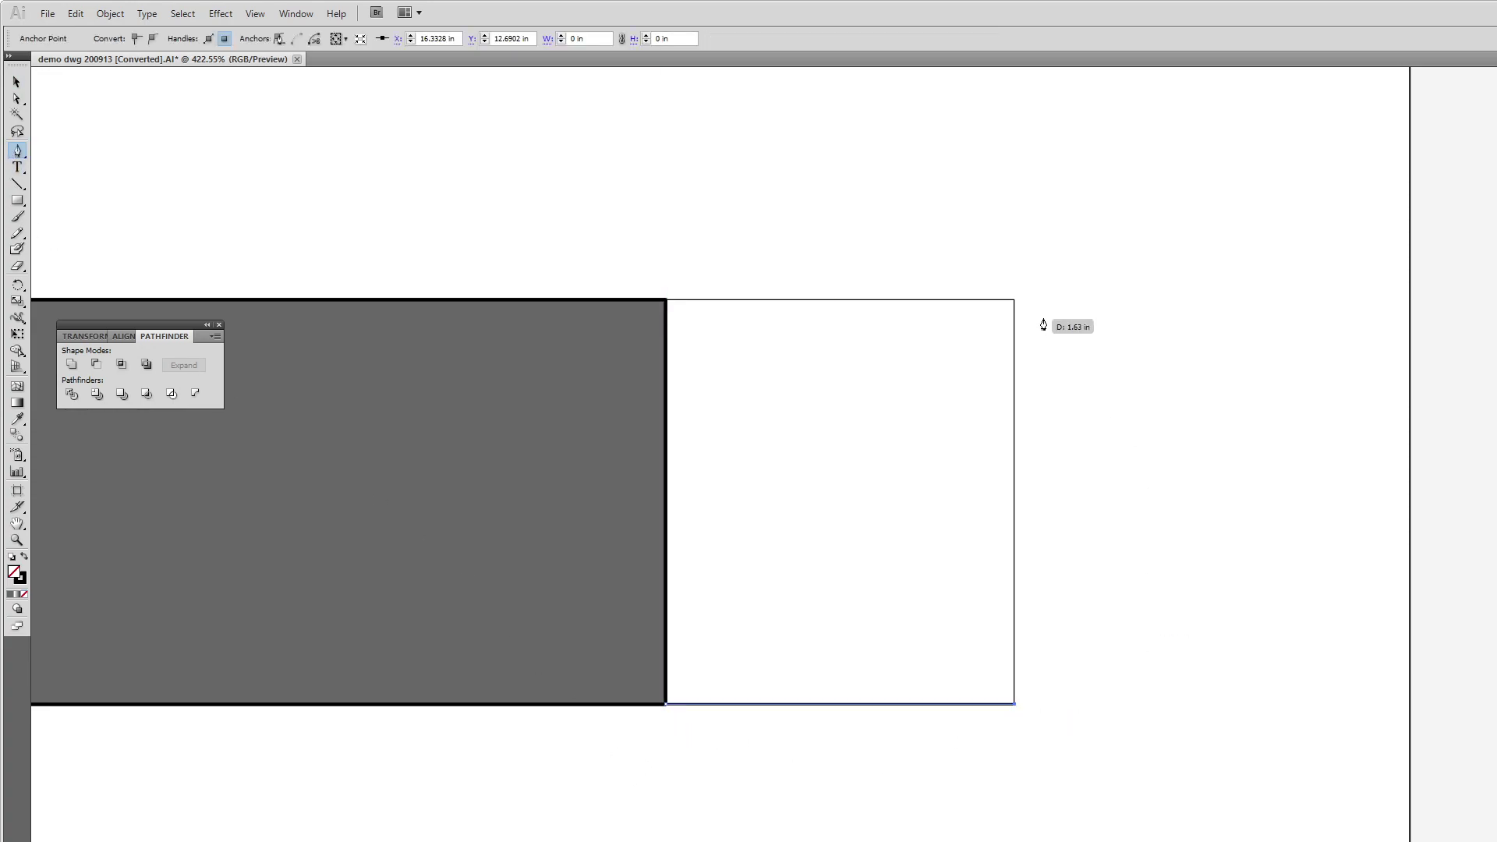
pyautogui.click(1014, 302)
pyautogui.click(667, 303)
pyautogui.click(16, 84)
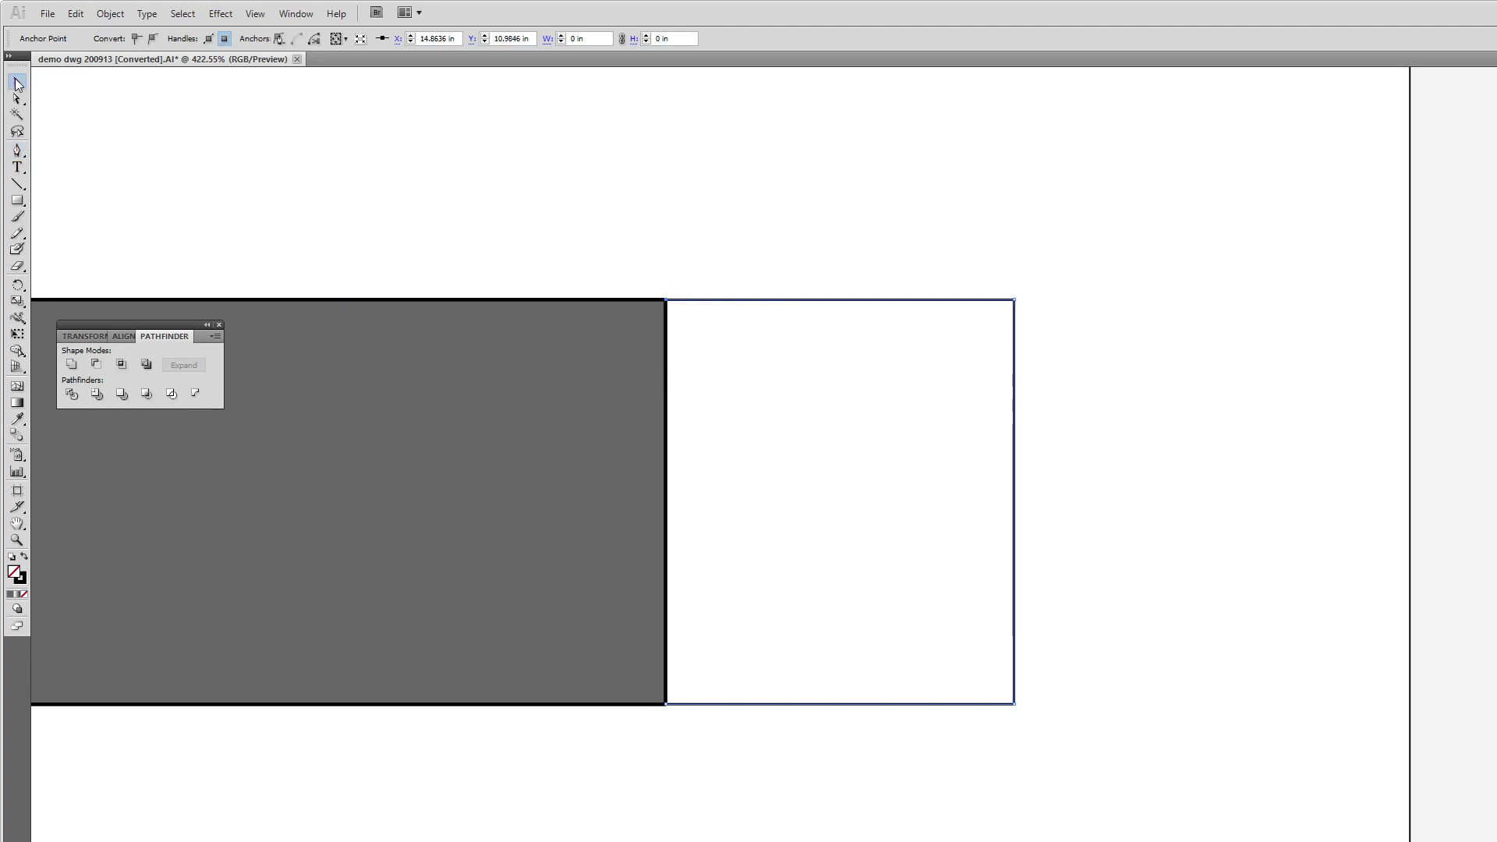
# Deselect the traced box path and review the line weights across the whole section
pyautogui.click(407, 152)
pyautogui.moveTo(383, 784); pyautogui.dragTo(860, 815)
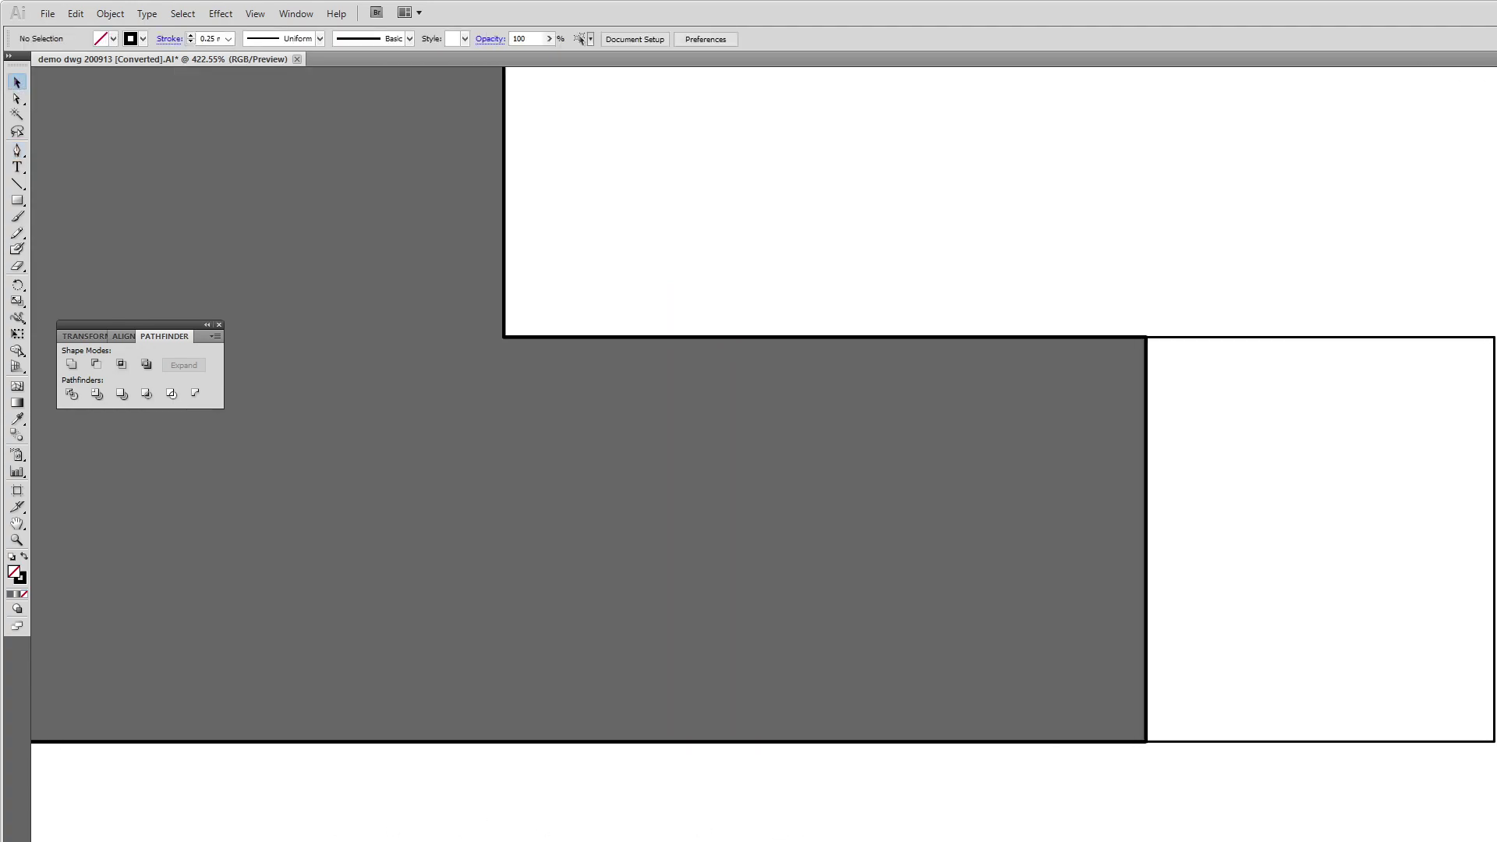
pyautogui.moveTo(362, 819); pyautogui.dragTo(822, 821)
pyautogui.hotkey('ctrl', '-')
pyautogui.hotkey('ctrl', '-')
pyautogui.hotkey('ctrl', '-')
pyautogui.hotkey('ctrl', '-')
pyautogui.hotkey('ctrl', '-')
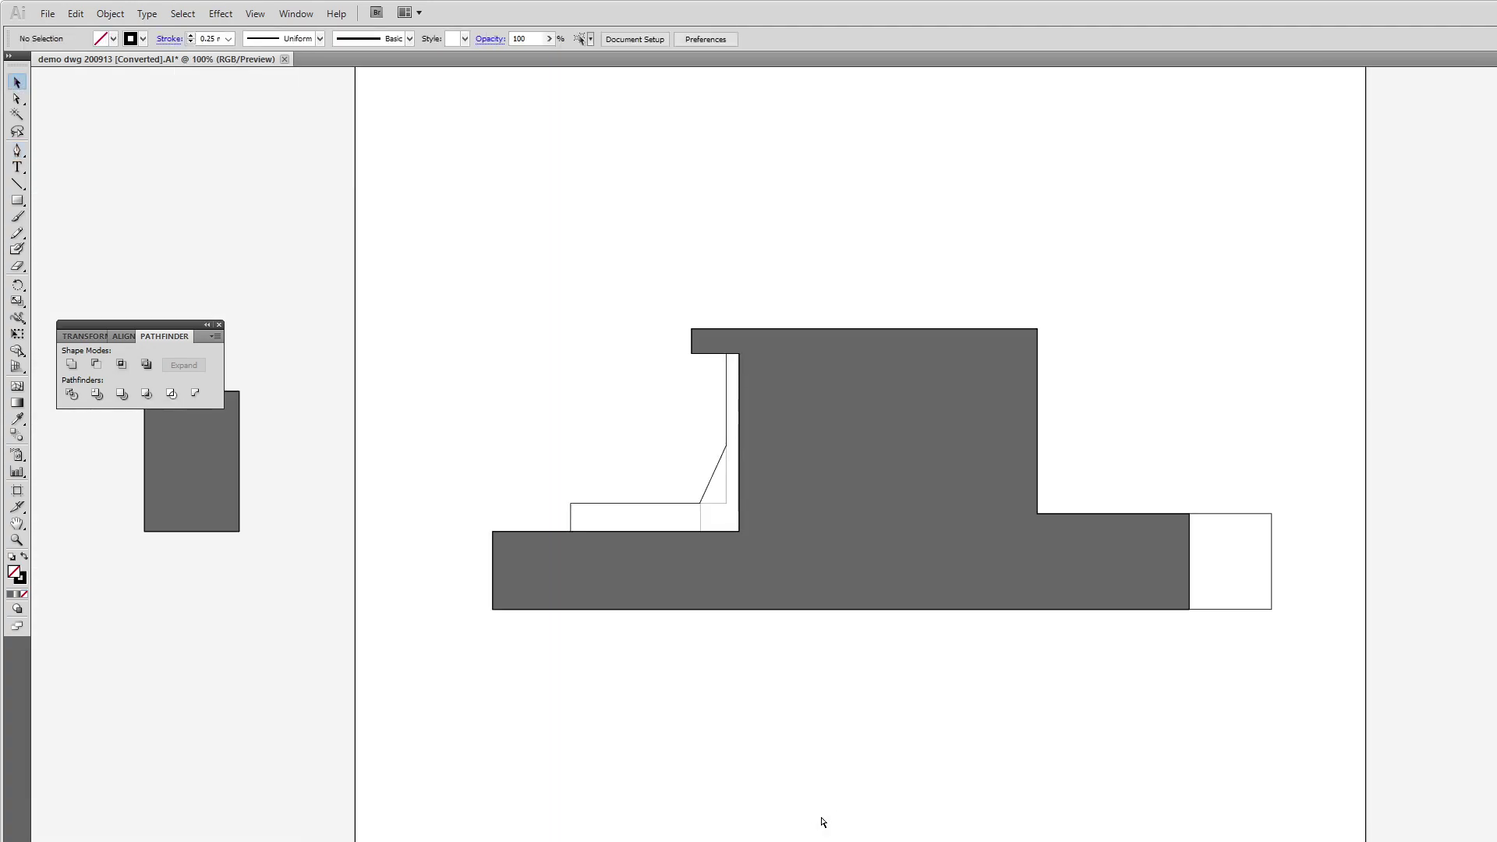
# Draw an unfilled rectangle with a 0.25 mm stroke over the plan's square outer border, corner to corner, and deselect it
pyautogui.moveTo(499, 579); pyautogui.dragTo(931, 621)
pyautogui.moveTo(431, 626); pyautogui.dragTo(943, 665)
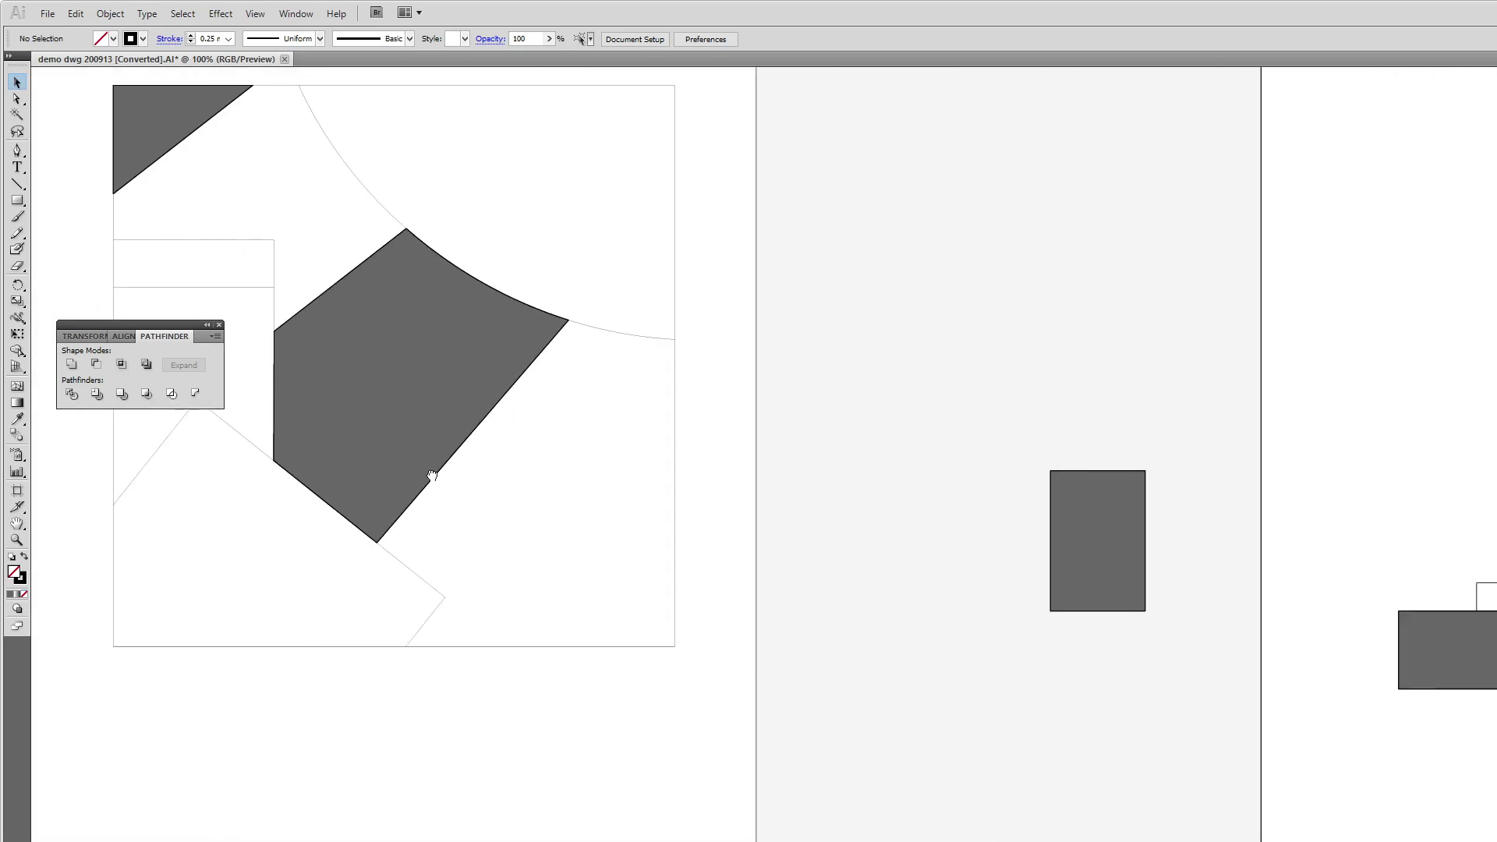
pyautogui.moveTo(395, 429); pyautogui.dragTo(708, 605)
pyautogui.click(17, 201)
pyautogui.click(428, 260)
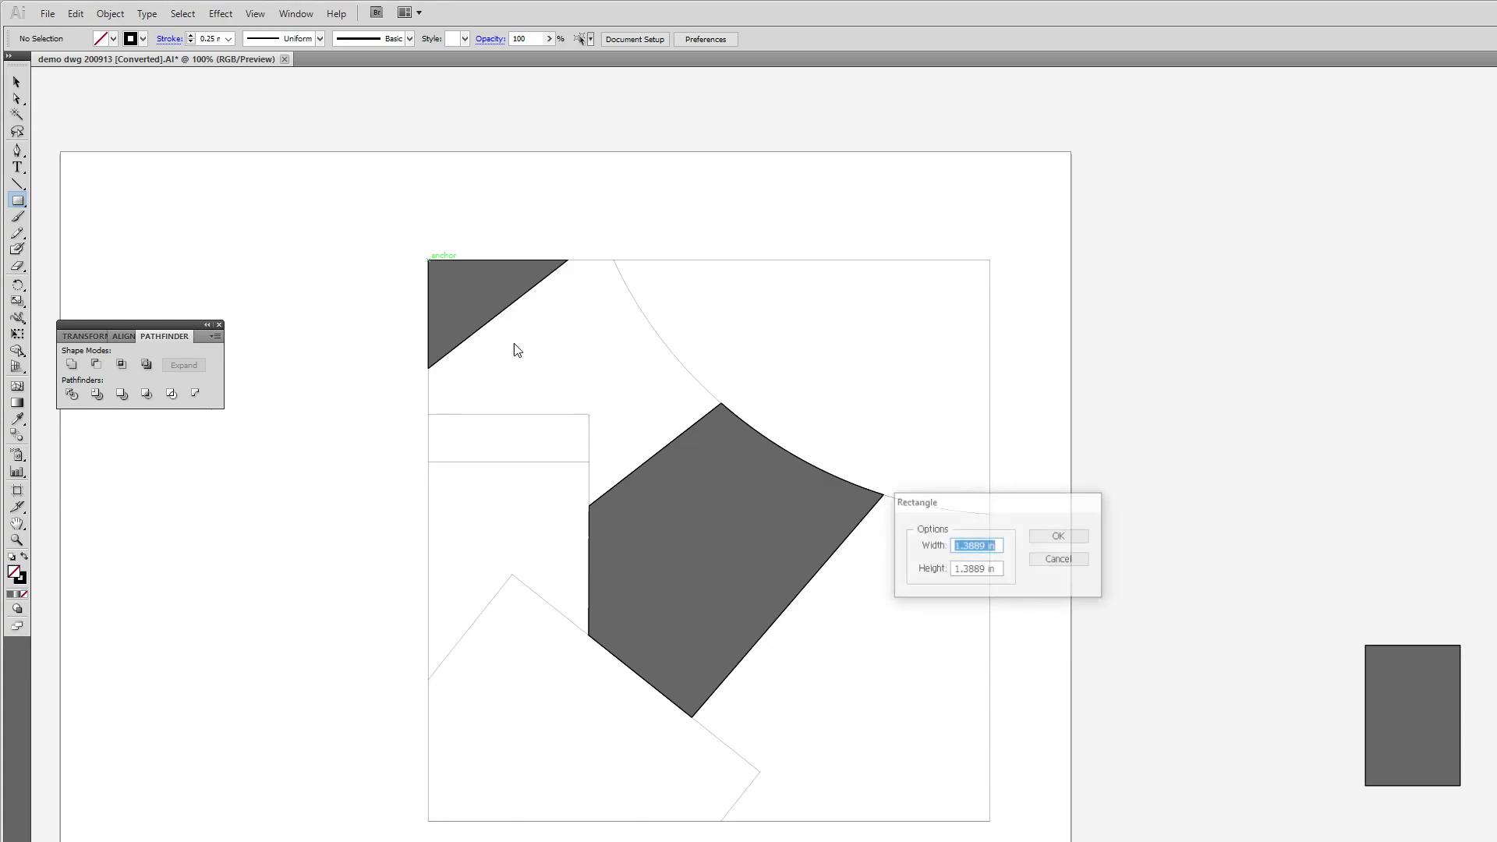
pyautogui.click(1061, 562)
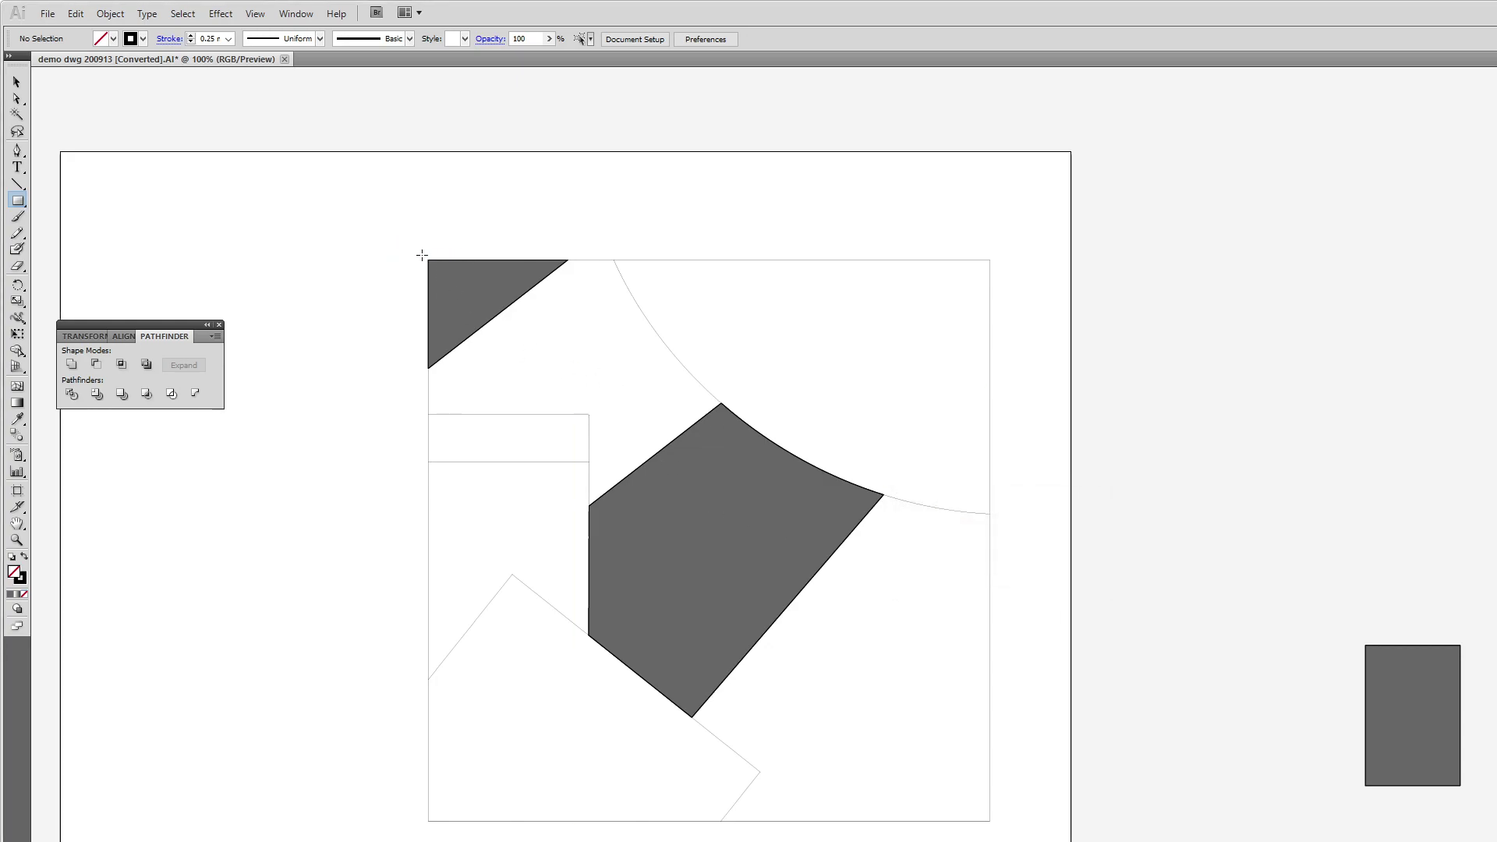
pyautogui.moveTo(428, 260); pyautogui.dragTo(990, 821)
pyautogui.click(18, 84)
pyautogui.click(284, 527)
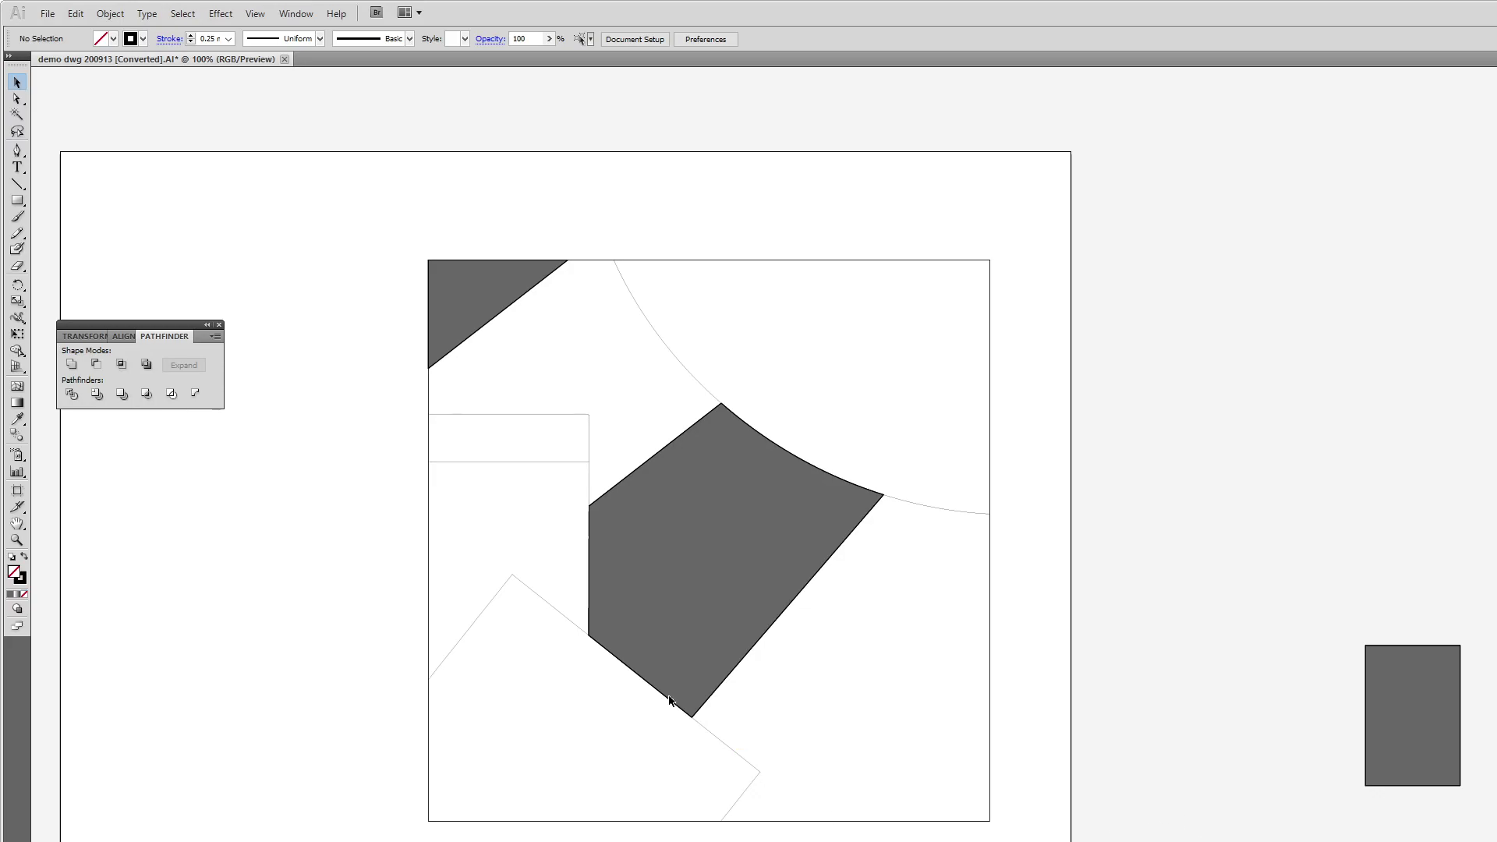
# Save the document as demo dwg 200913.ai, replacing the existing file, in Illustrator CS5 format with PDF compatibility and compression
pyautogui.hotkey('ctrl', '-')
pyautogui.hotkey('ctrl', '-')
pyautogui.hotkey('ctrl', '-')
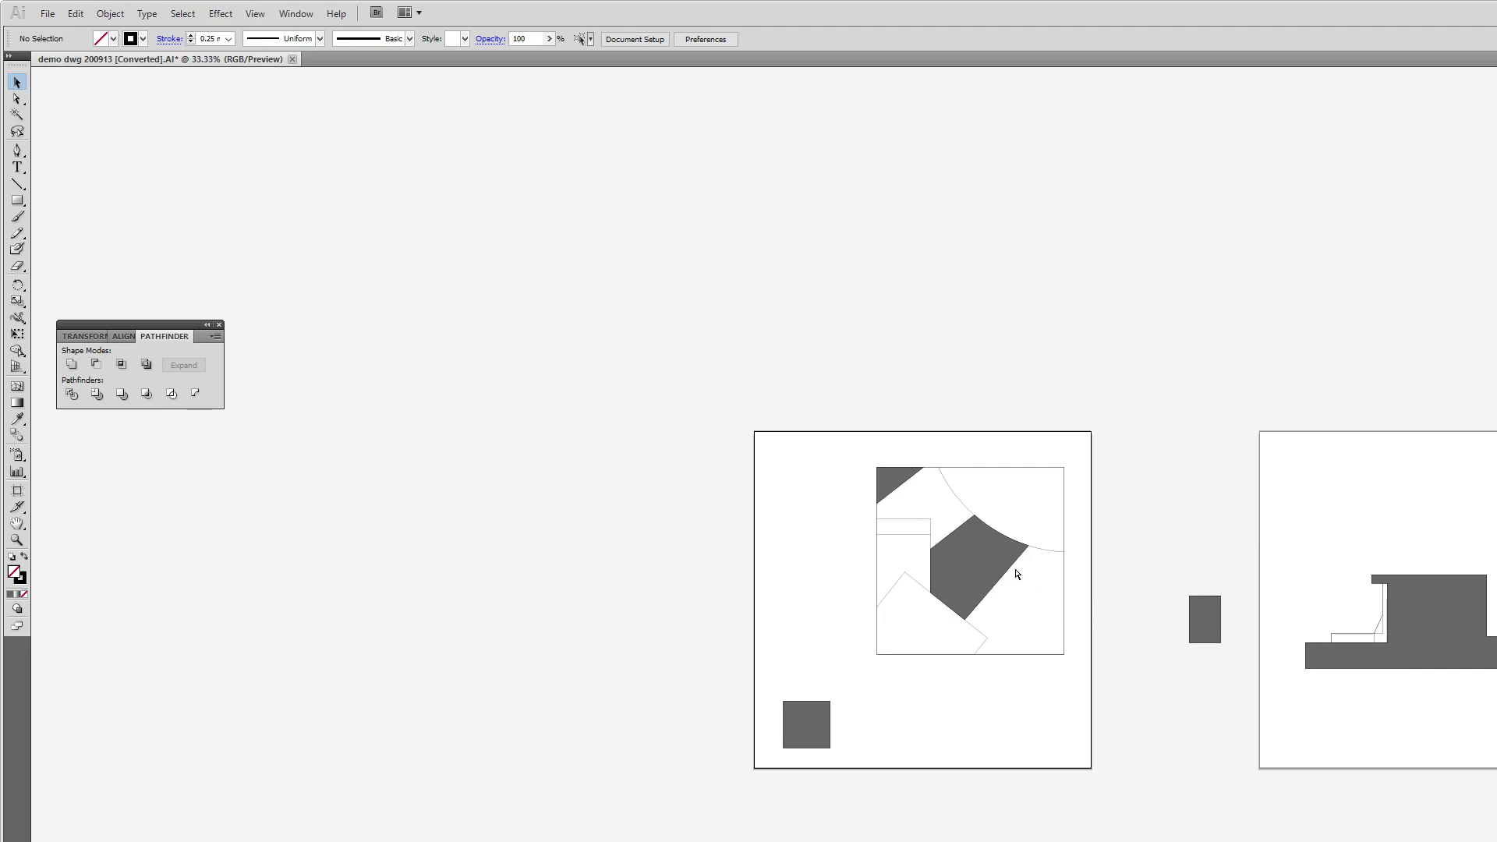
pyautogui.moveTo(858, 437); pyautogui.dragTo(1085, 739)
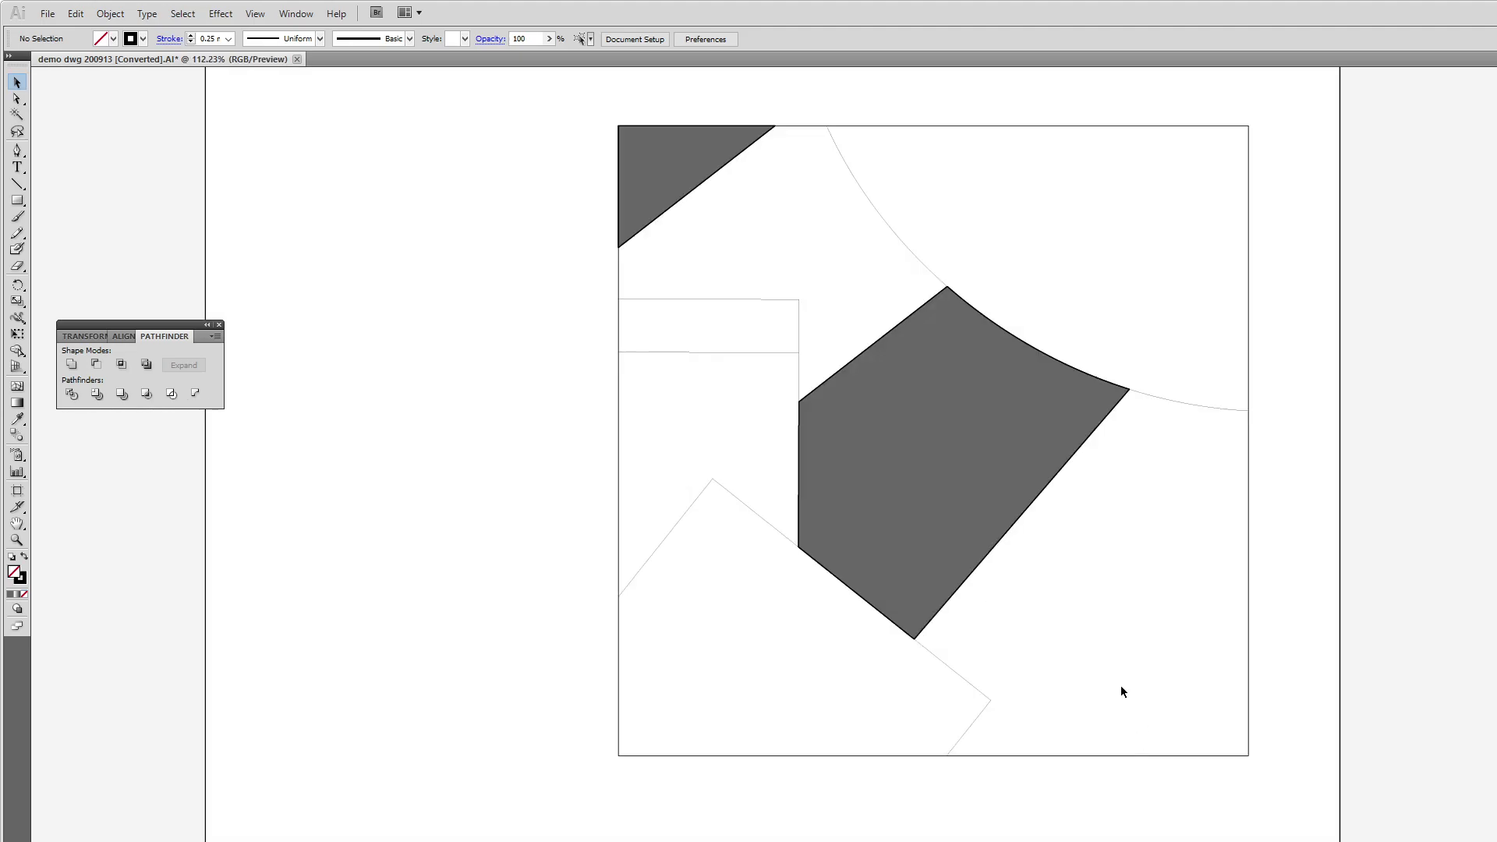
pyautogui.moveTo(1065, 463); pyautogui.dragTo(909, 592)
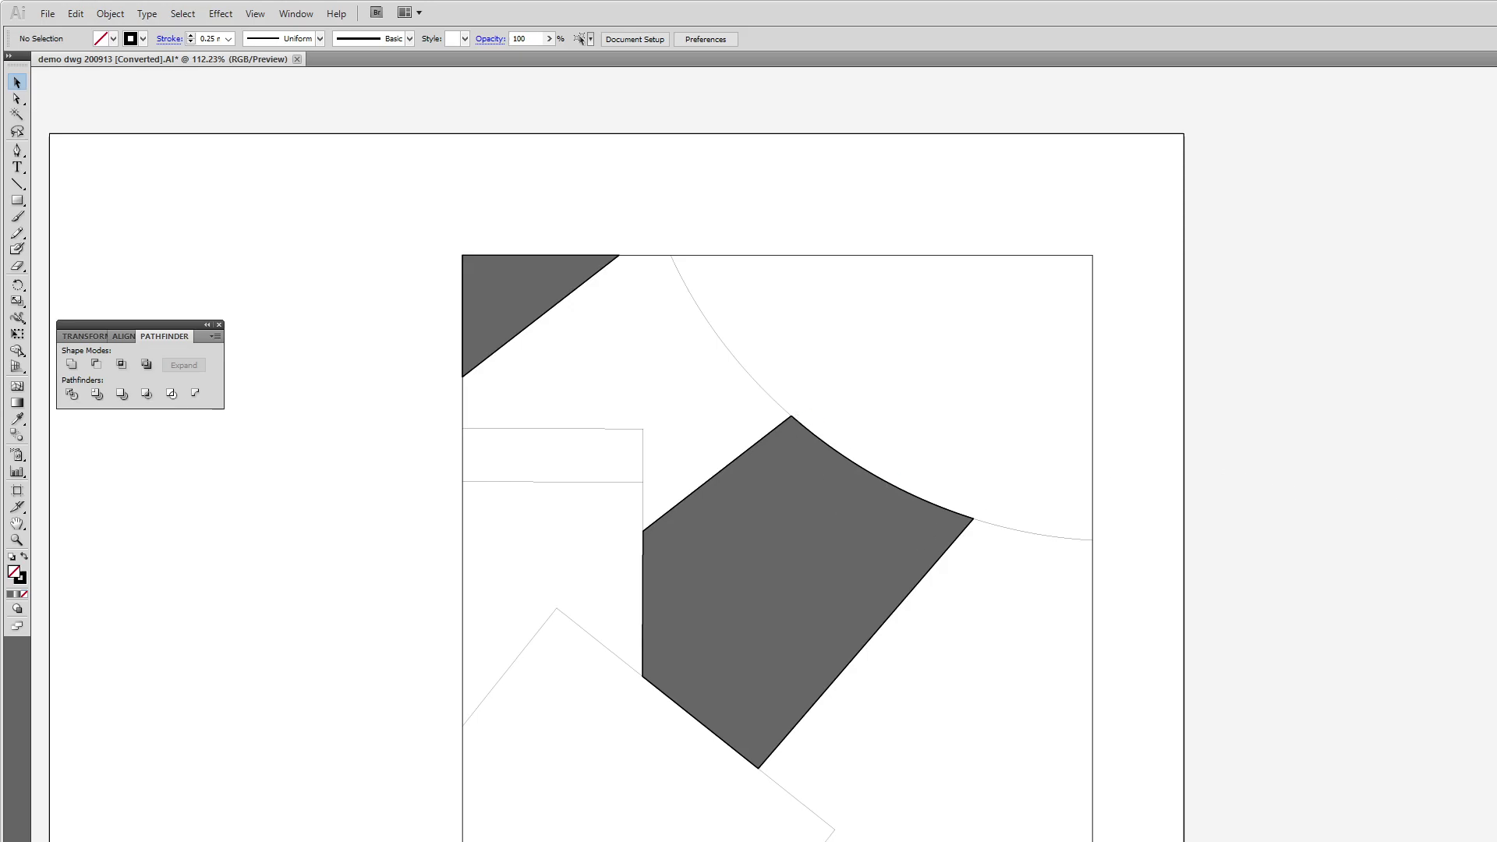
pyautogui.click(47, 13)
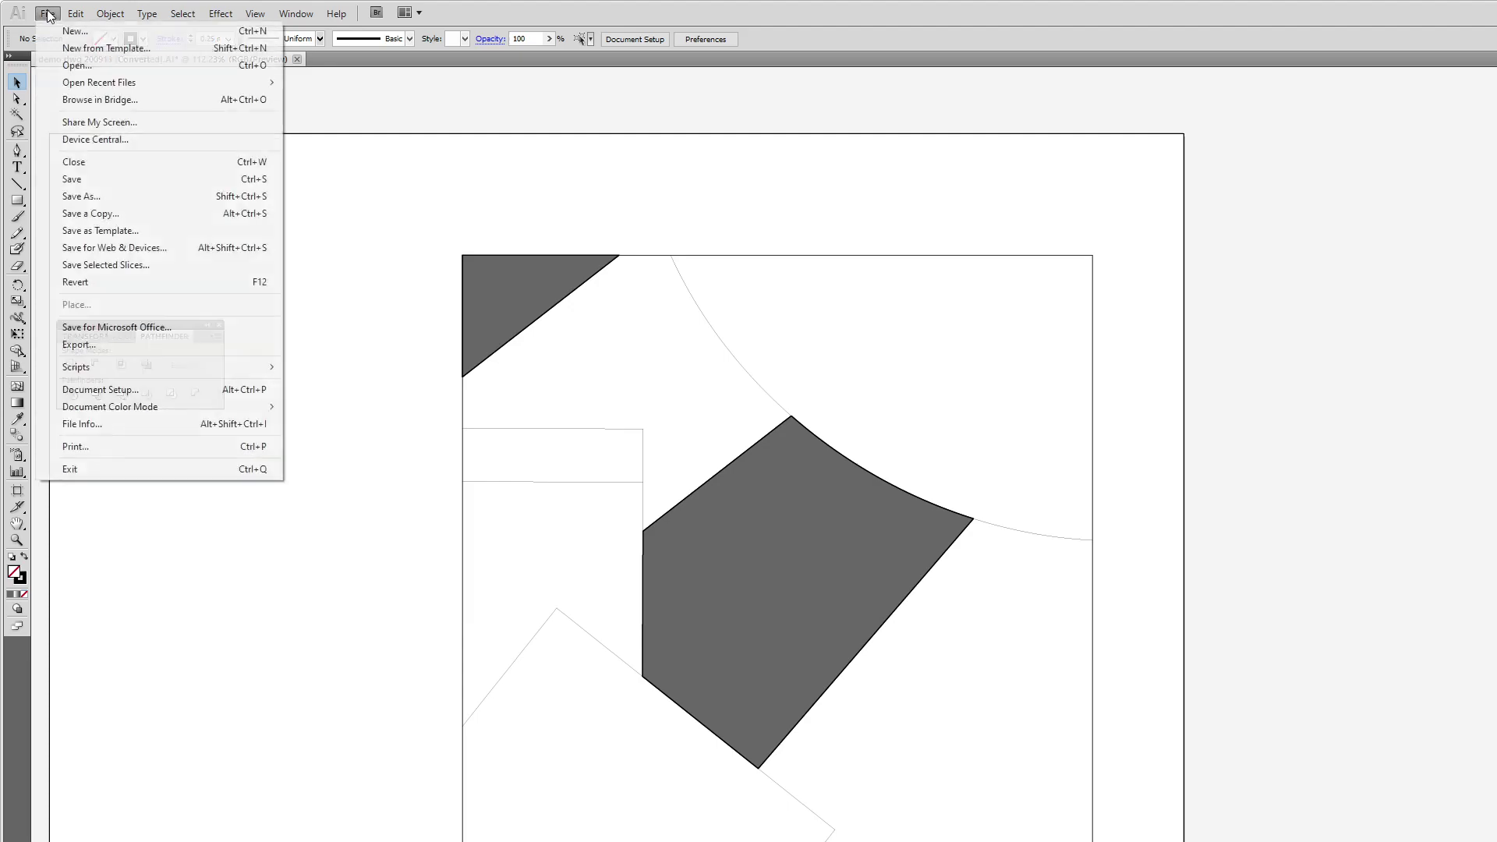
pyautogui.click(95, 195)
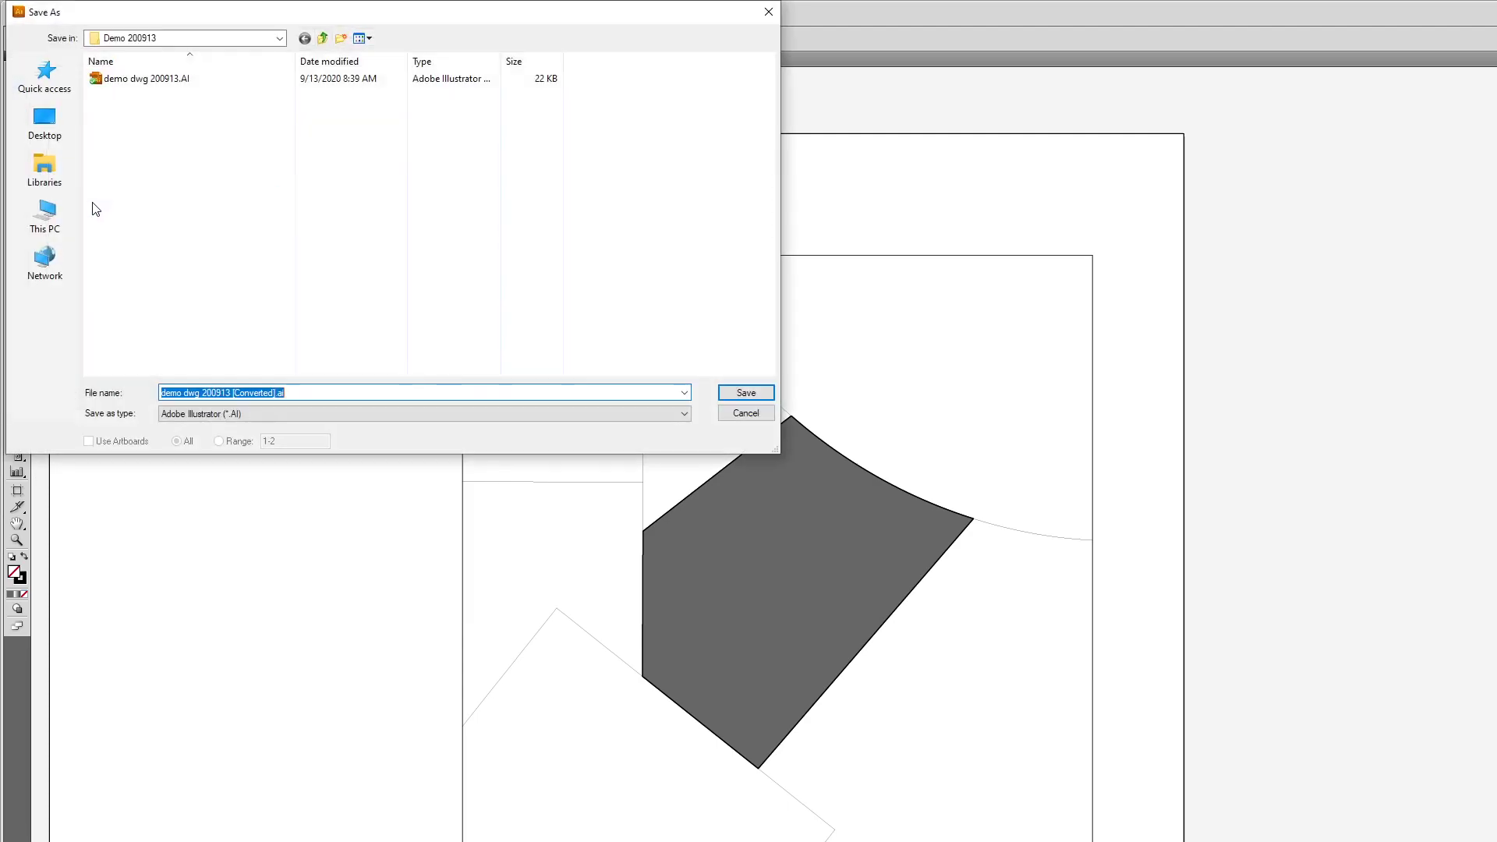
pyautogui.click(242, 393)
pyautogui.moveTo(232, 394); pyautogui.dragTo(312, 393)
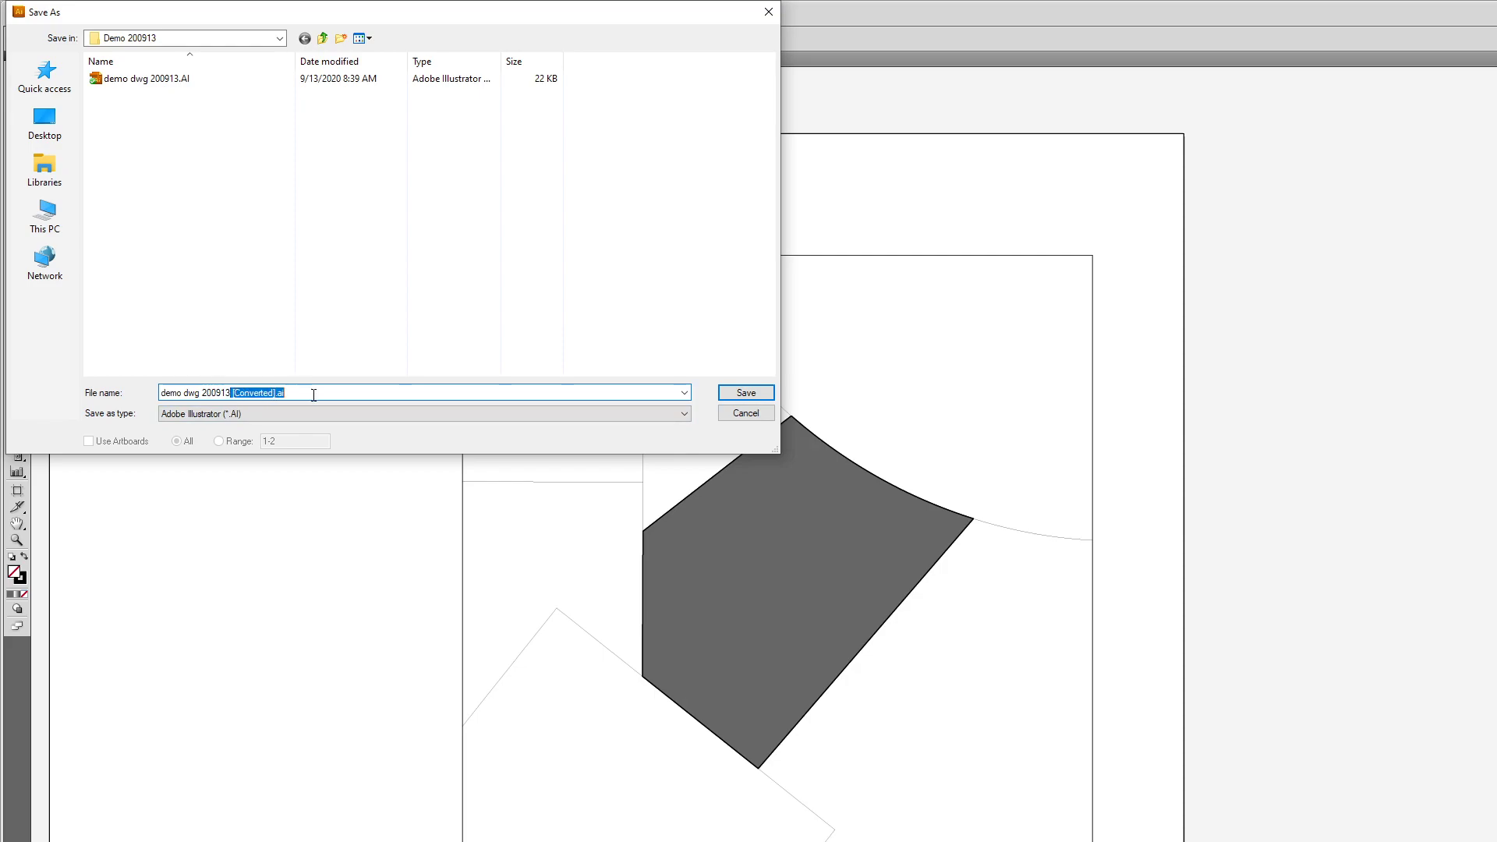
pyautogui.click(136, 78)
pyautogui.click(744, 393)
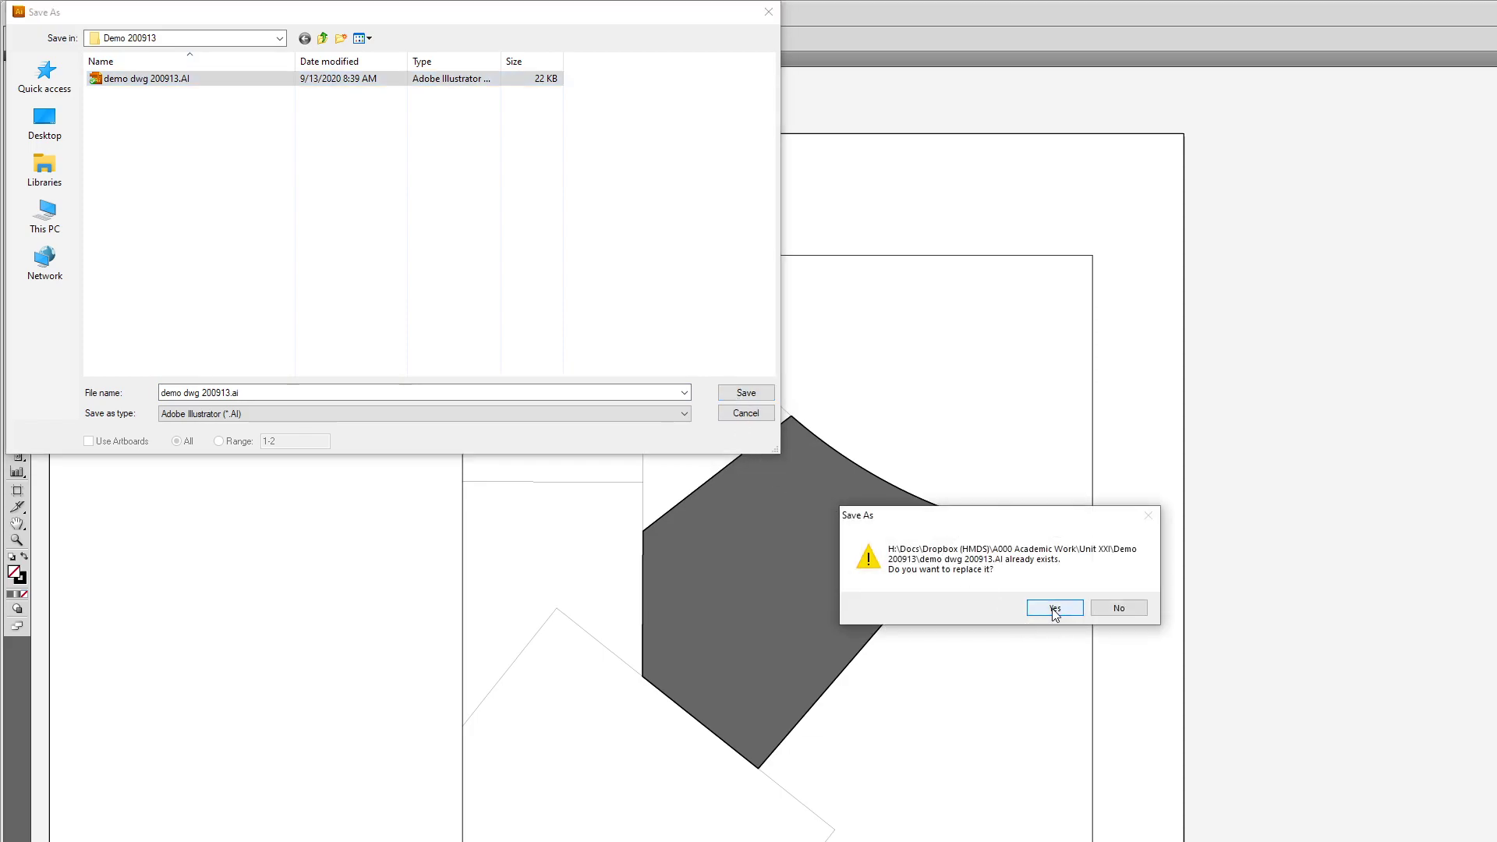
pyautogui.click(1054, 608)
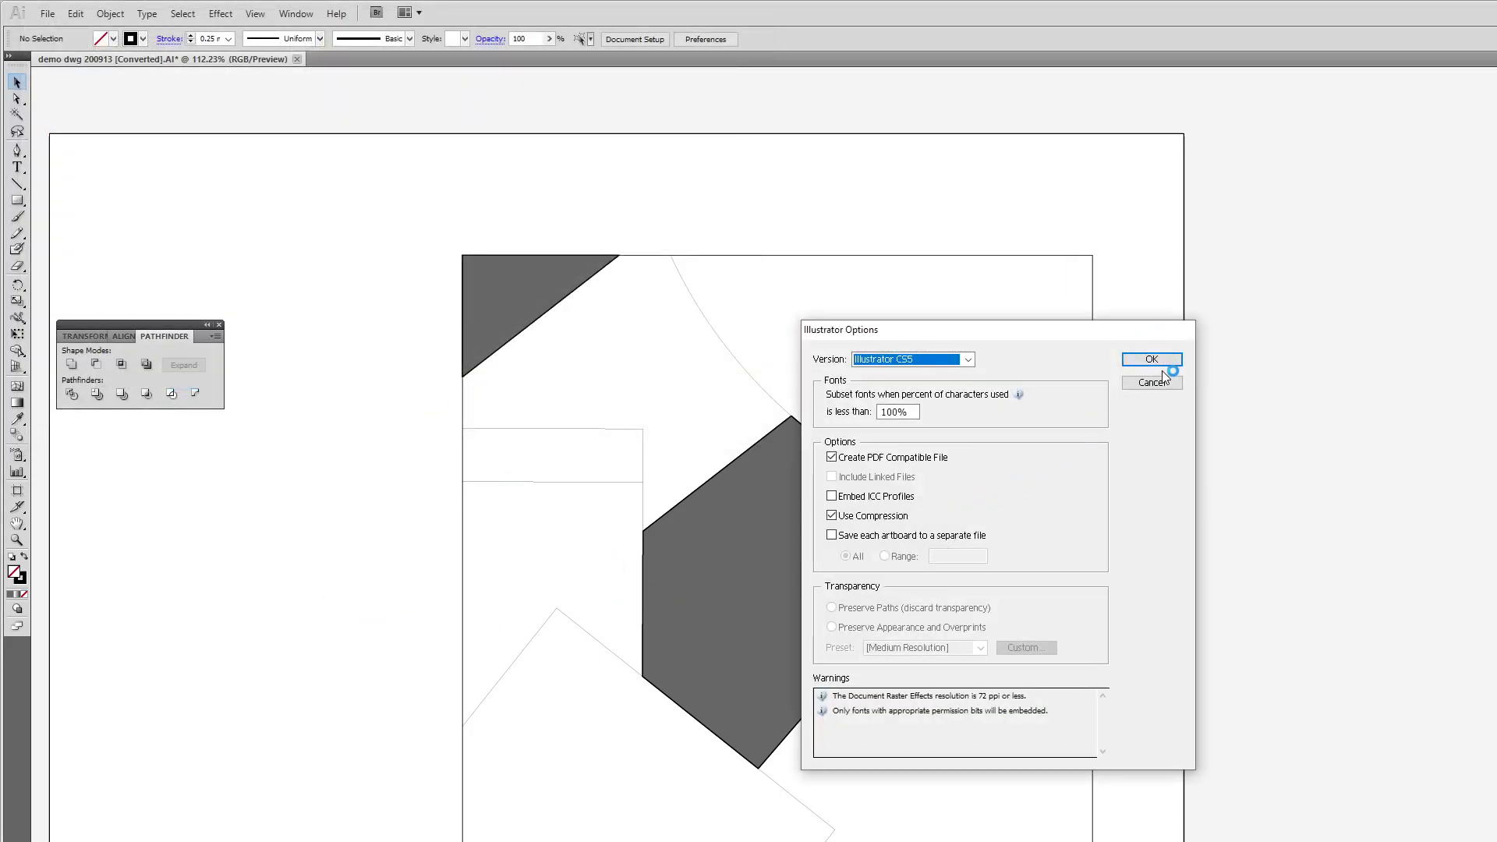
pyautogui.click(1166, 364)
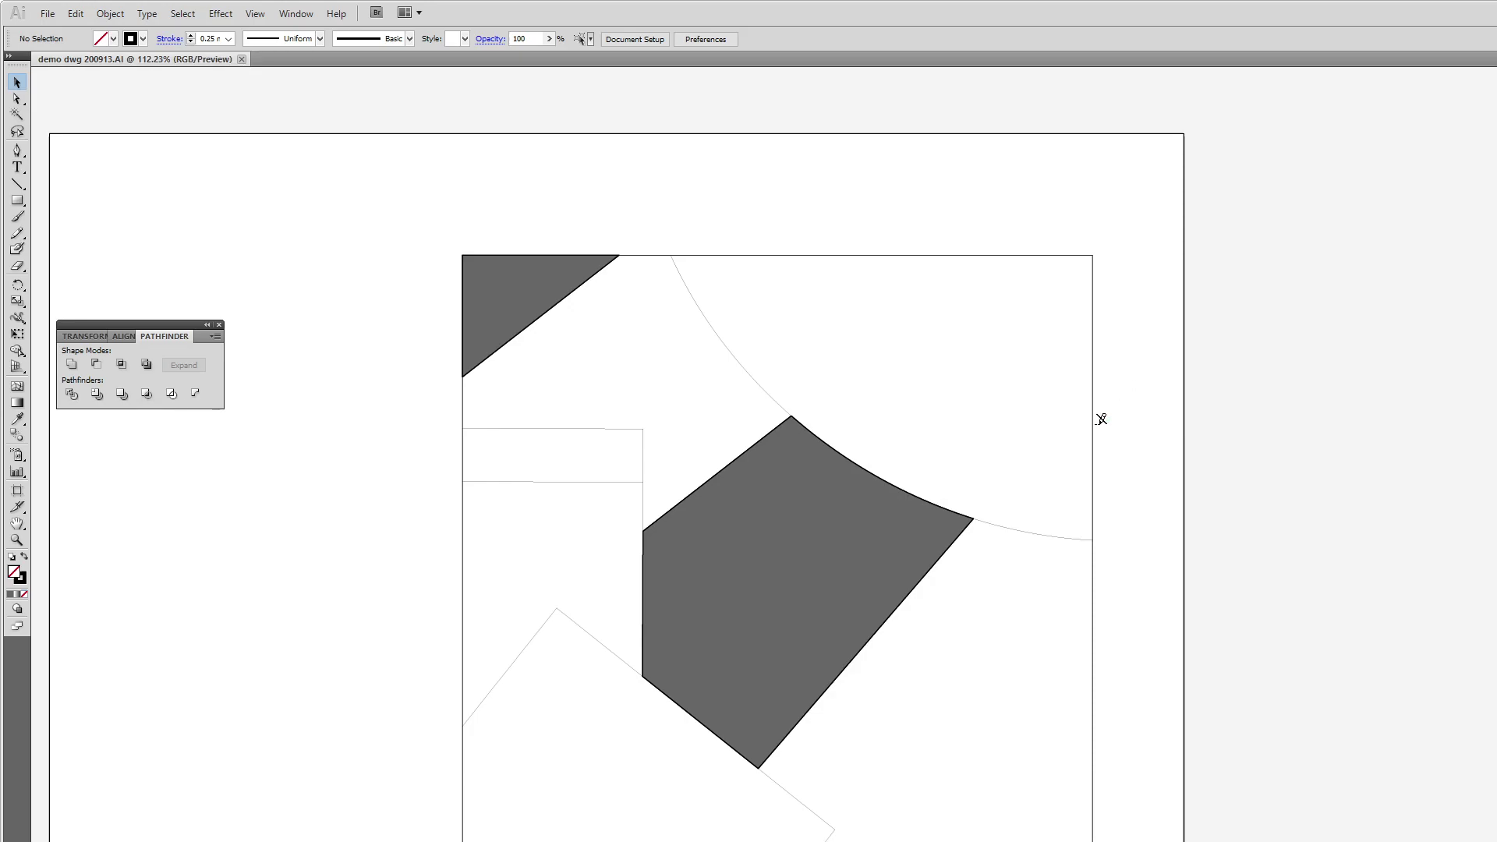
# Create a layer named refbox
pyautogui.hotkey('ctrl', '-')
pyautogui.hotkey('ctrl', '-')
pyautogui.hotkey('ctrl', '-')
pyautogui.hotkey('ctrl', '-')
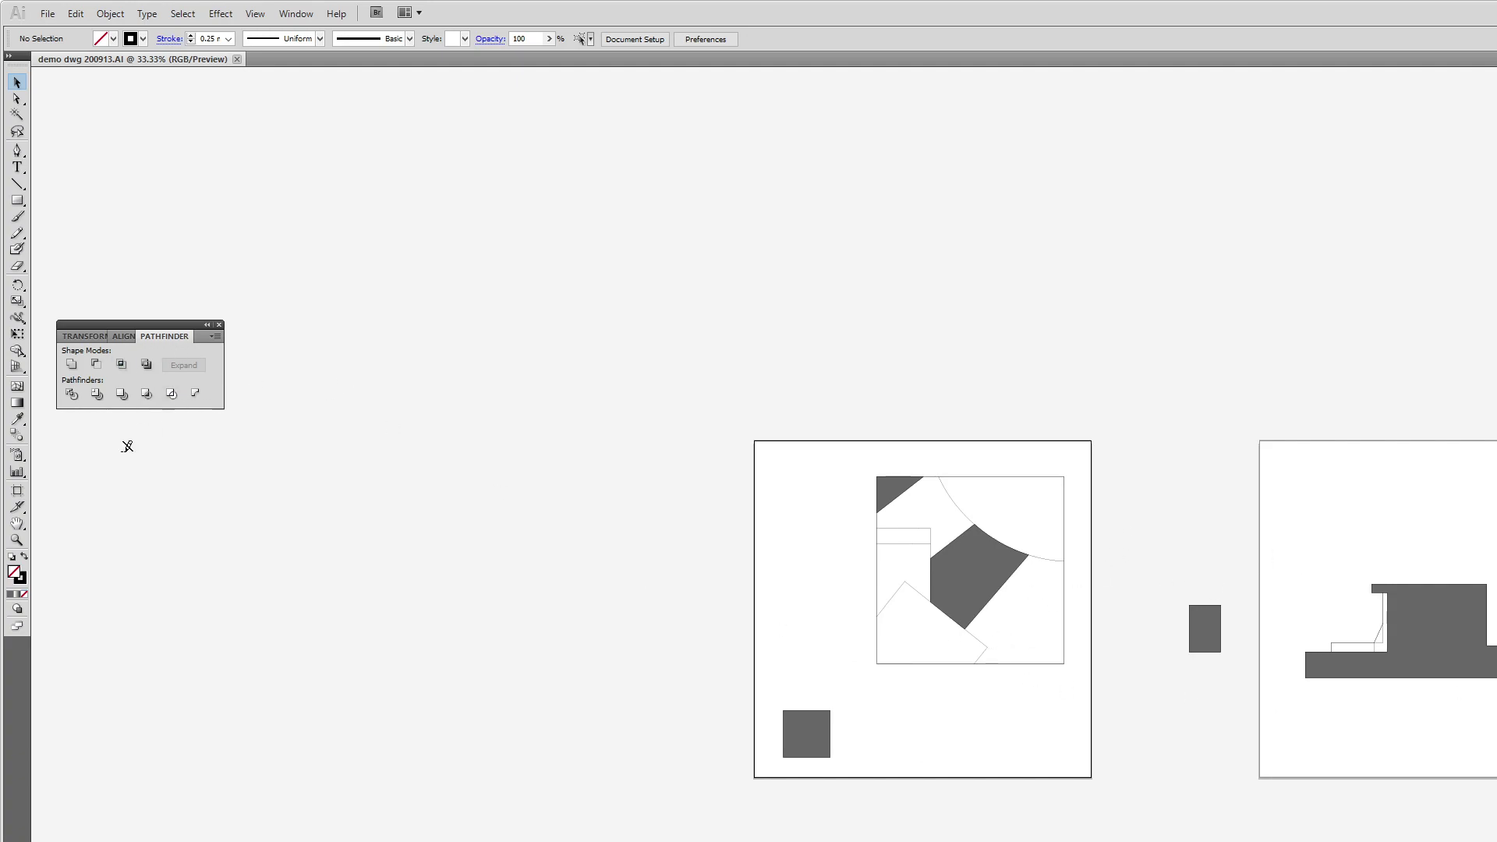
pyautogui.moveTo(1180, 765); pyautogui.dragTo(900, 764)
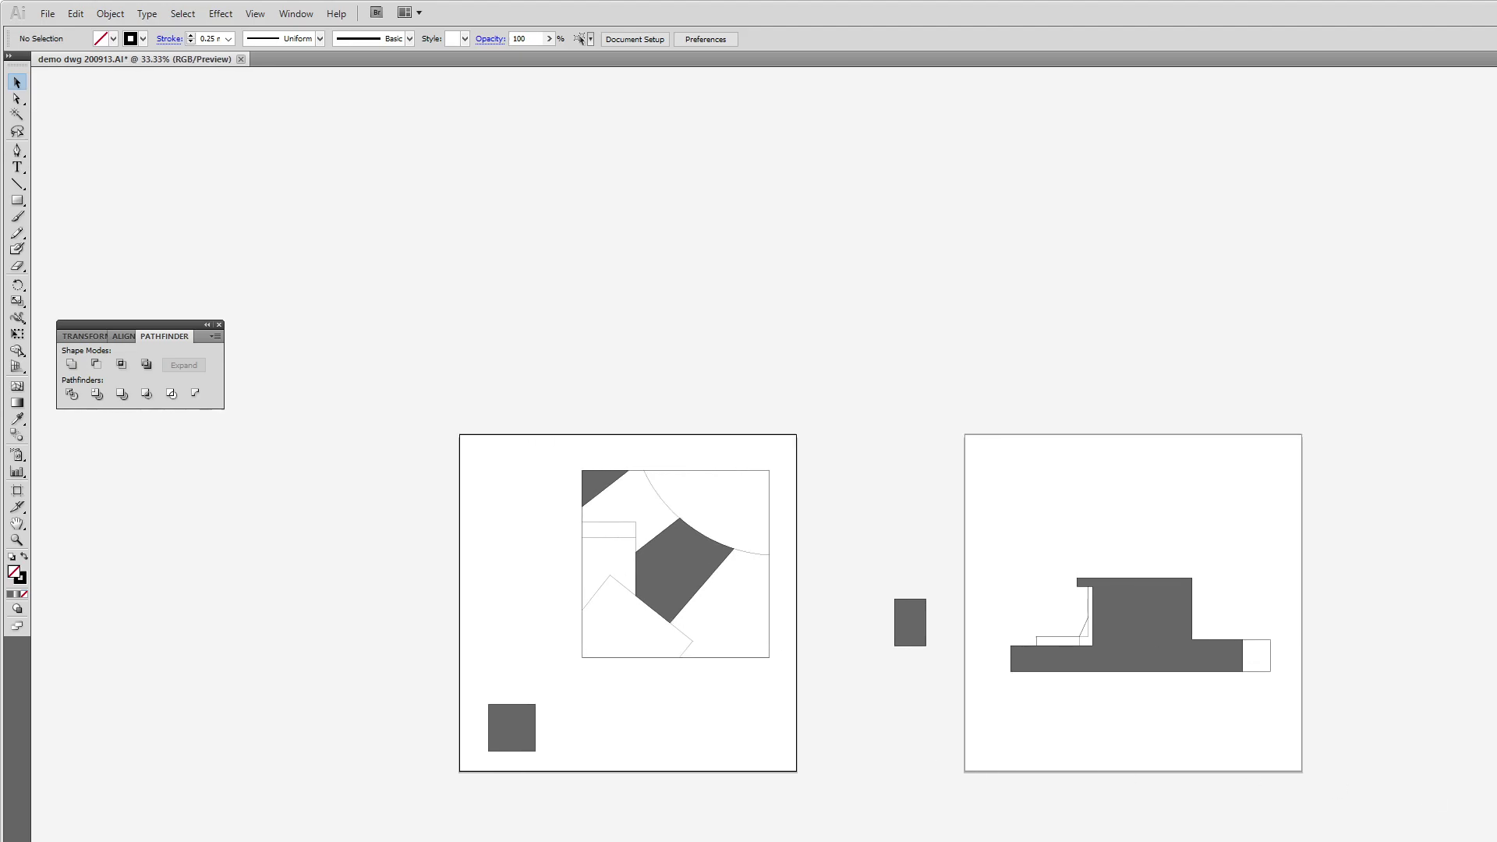
pyautogui.write('reference')
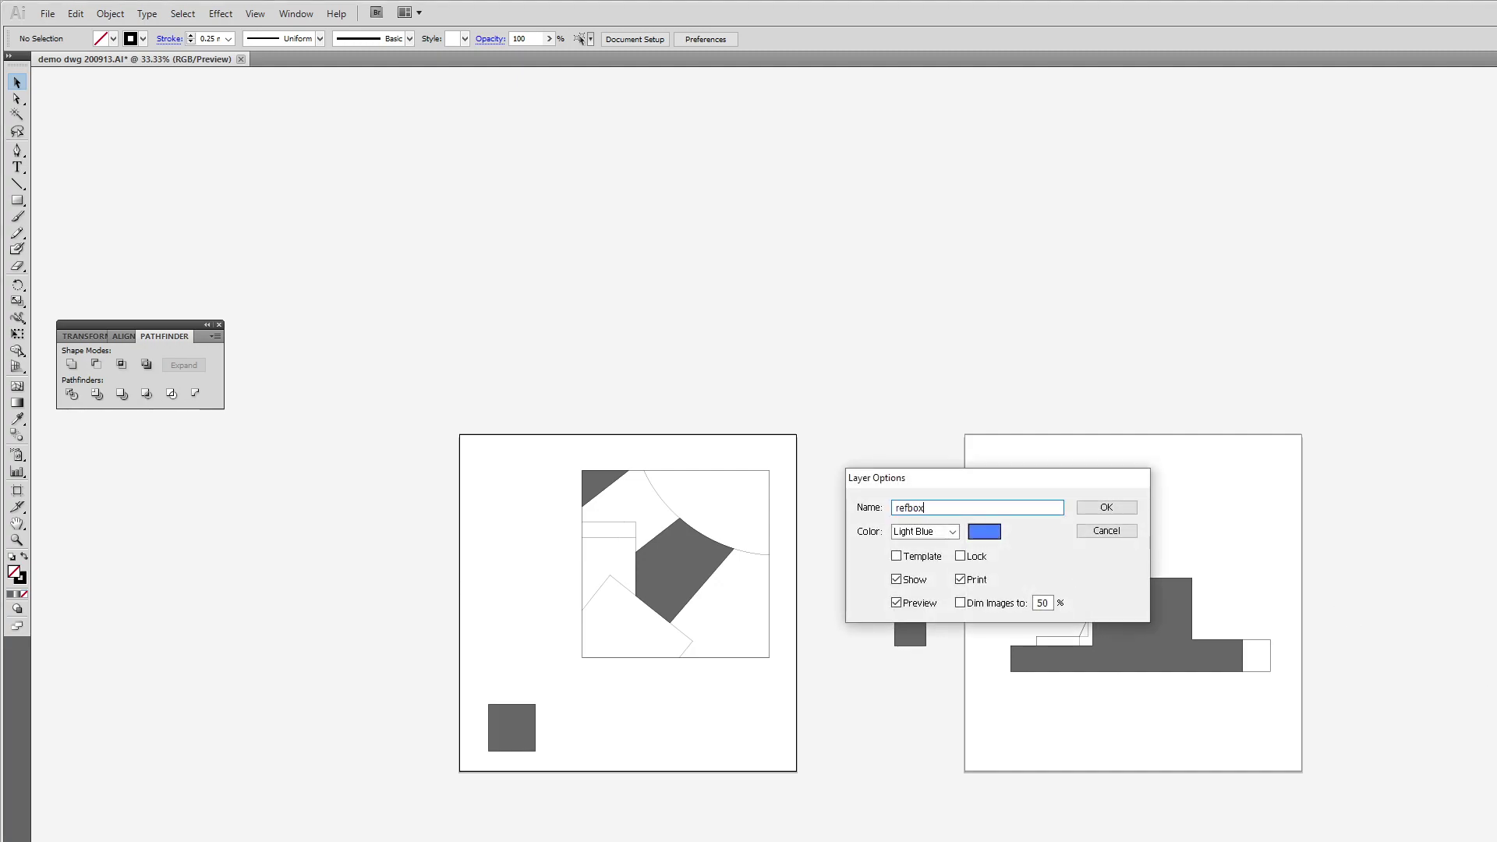
pyautogui.press('Return')
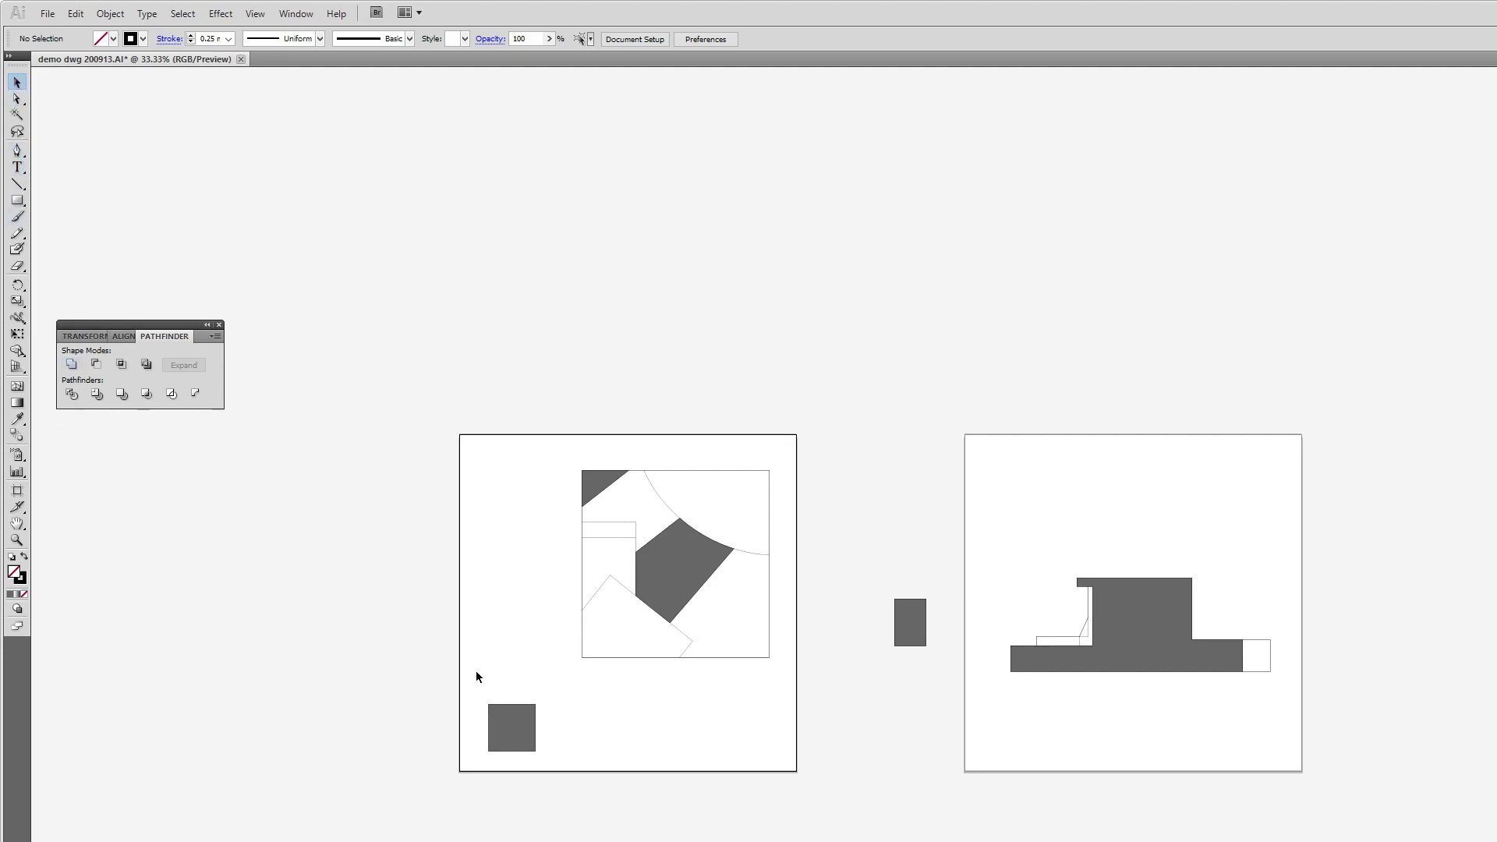
# Move the two grey reference boxes beside the plan and section onto the refbox layer and hide that layer
pyautogui.moveTo(480, 755); pyautogui.dragTo(549, 807)
pyautogui.moveTo(875, 571); pyautogui.dragTo(921, 703)
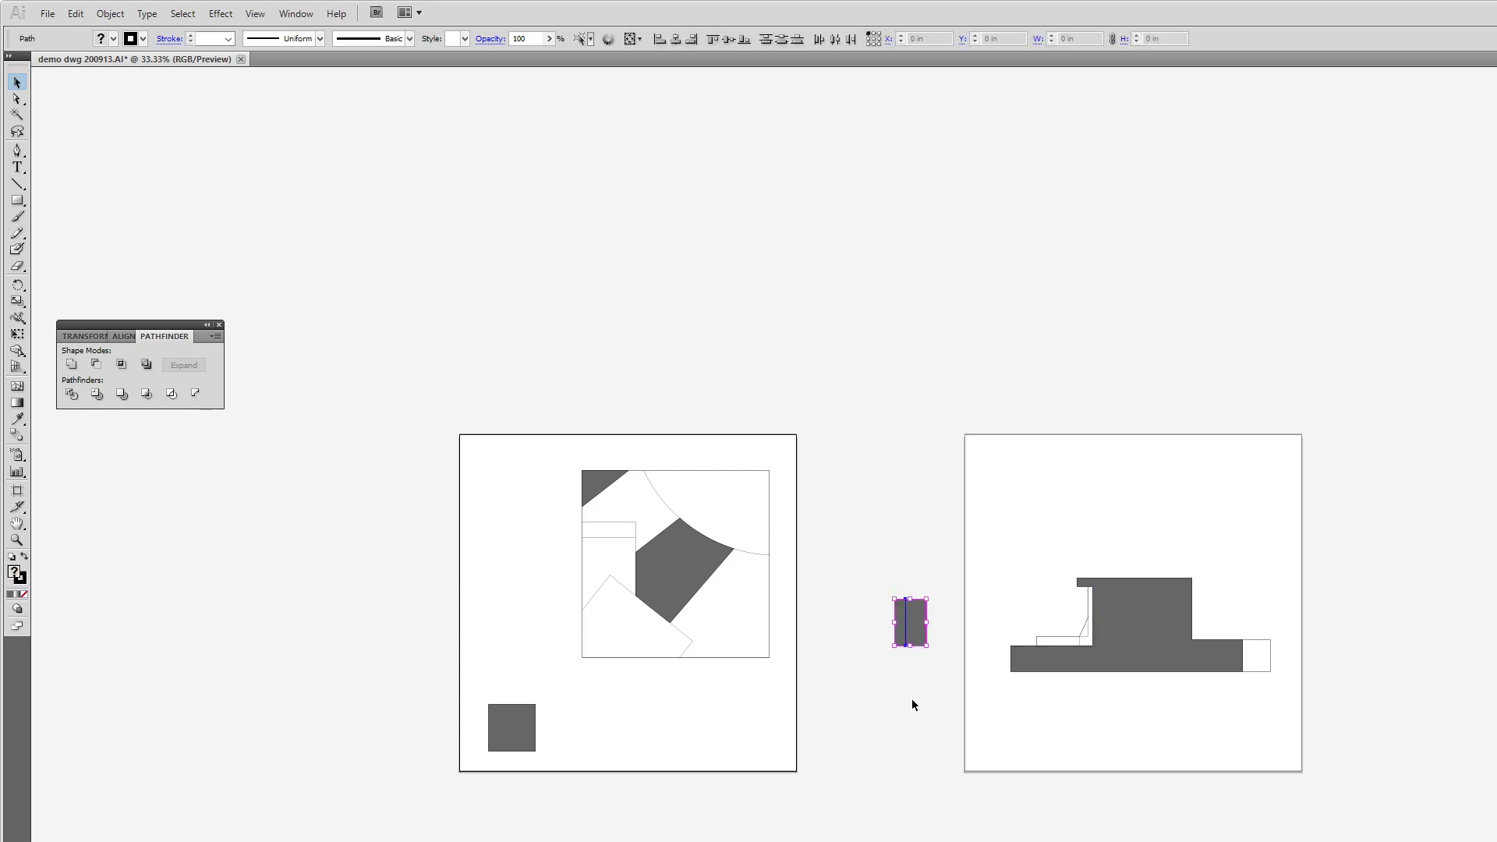
pyautogui.moveTo(412, 669); pyautogui.dragTo(554, 799)
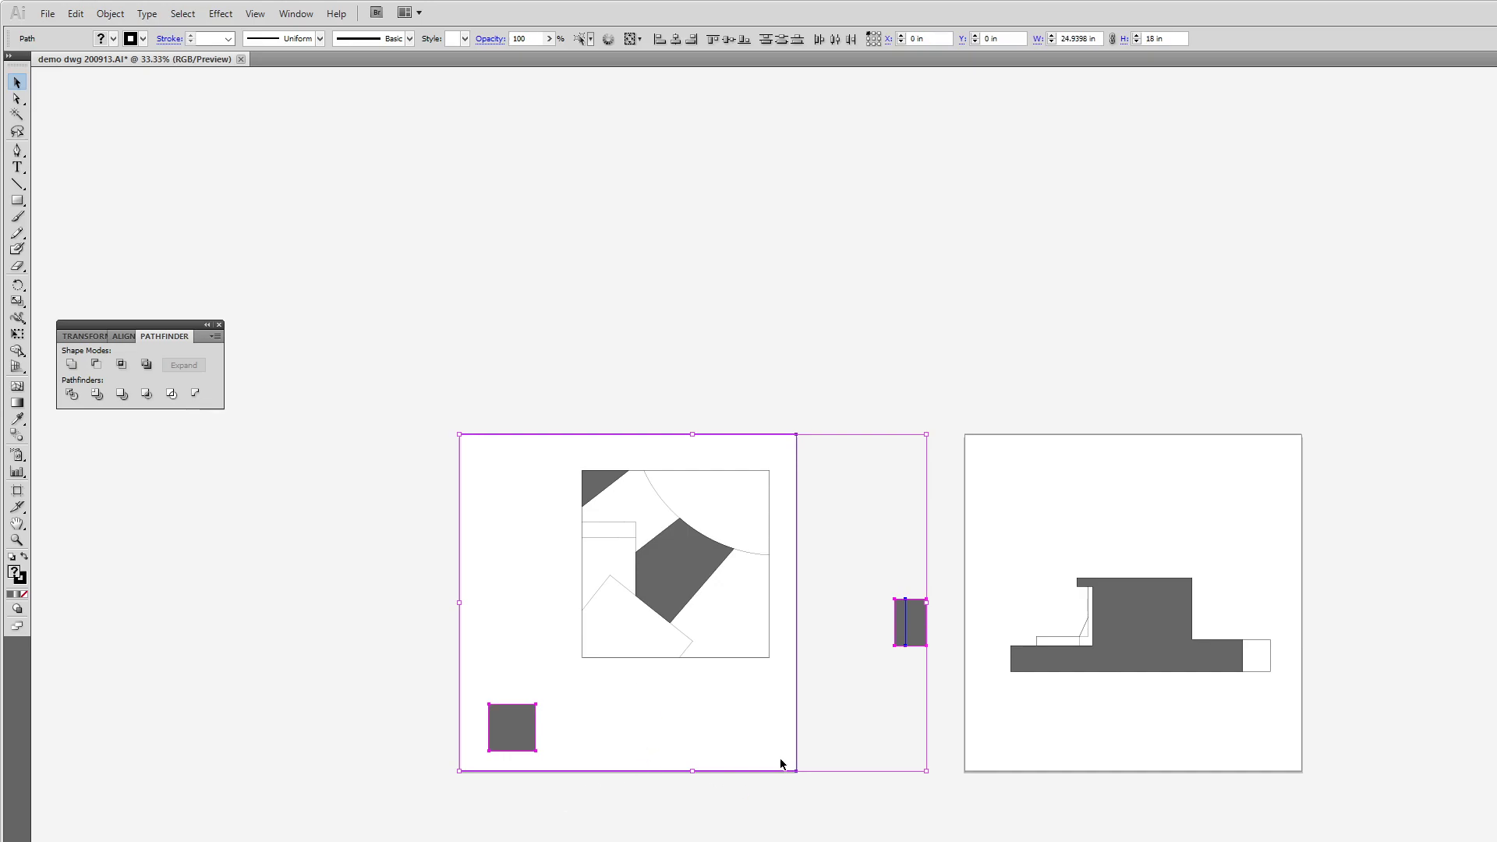
pyautogui.click(589, 820)
pyautogui.moveTo(479, 689); pyautogui.dragTo(557, 764)
pyautogui.moveTo(867, 577); pyautogui.dragTo(930, 675)
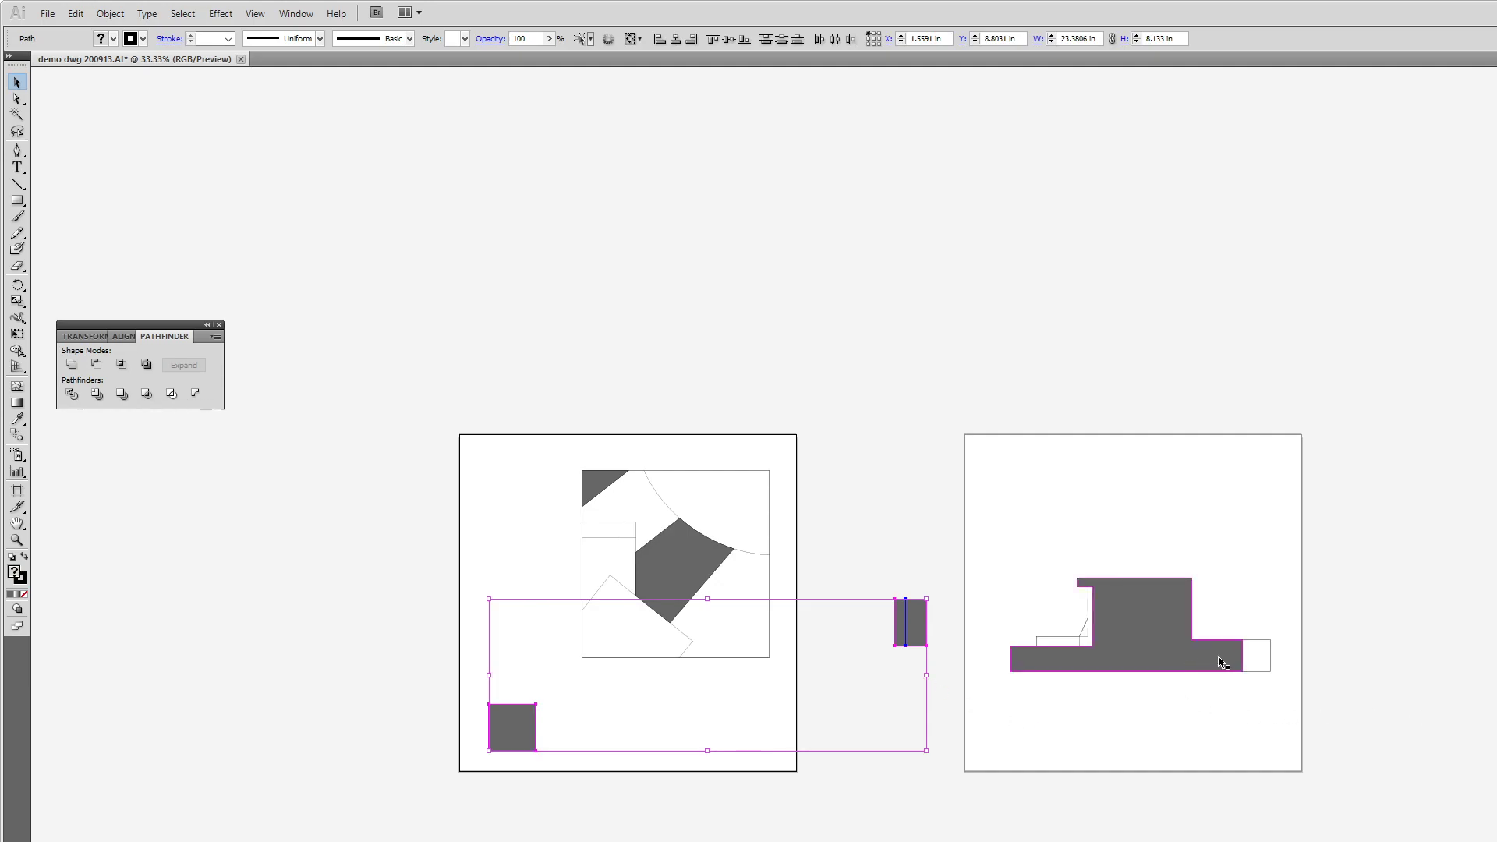
pyautogui.hotkey('ctrl', 'shift', 'b')
pyautogui.press('Delete')
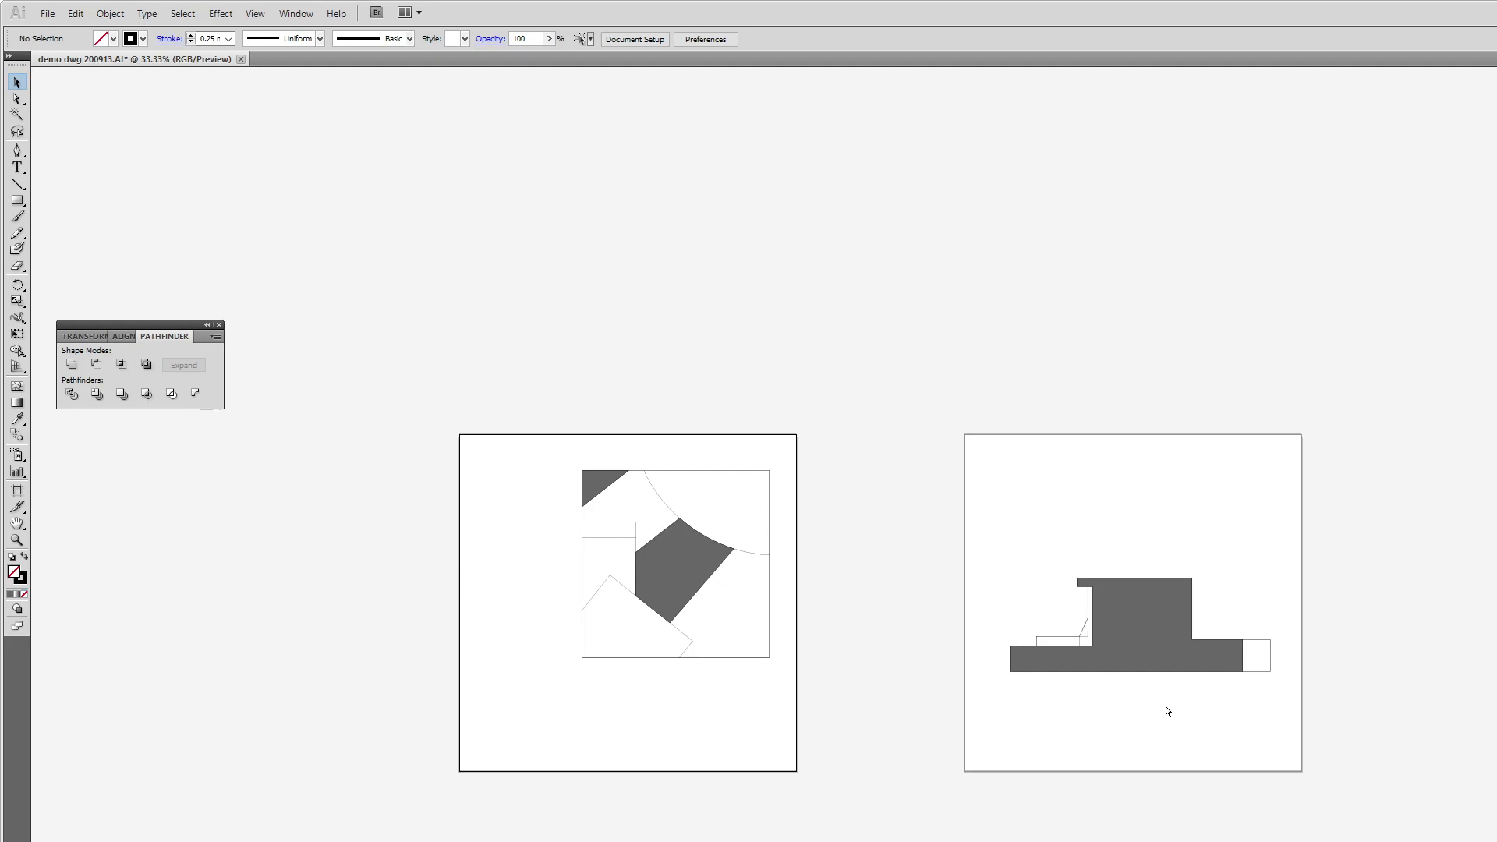
pyautogui.hotkey('ctrl', 'z')
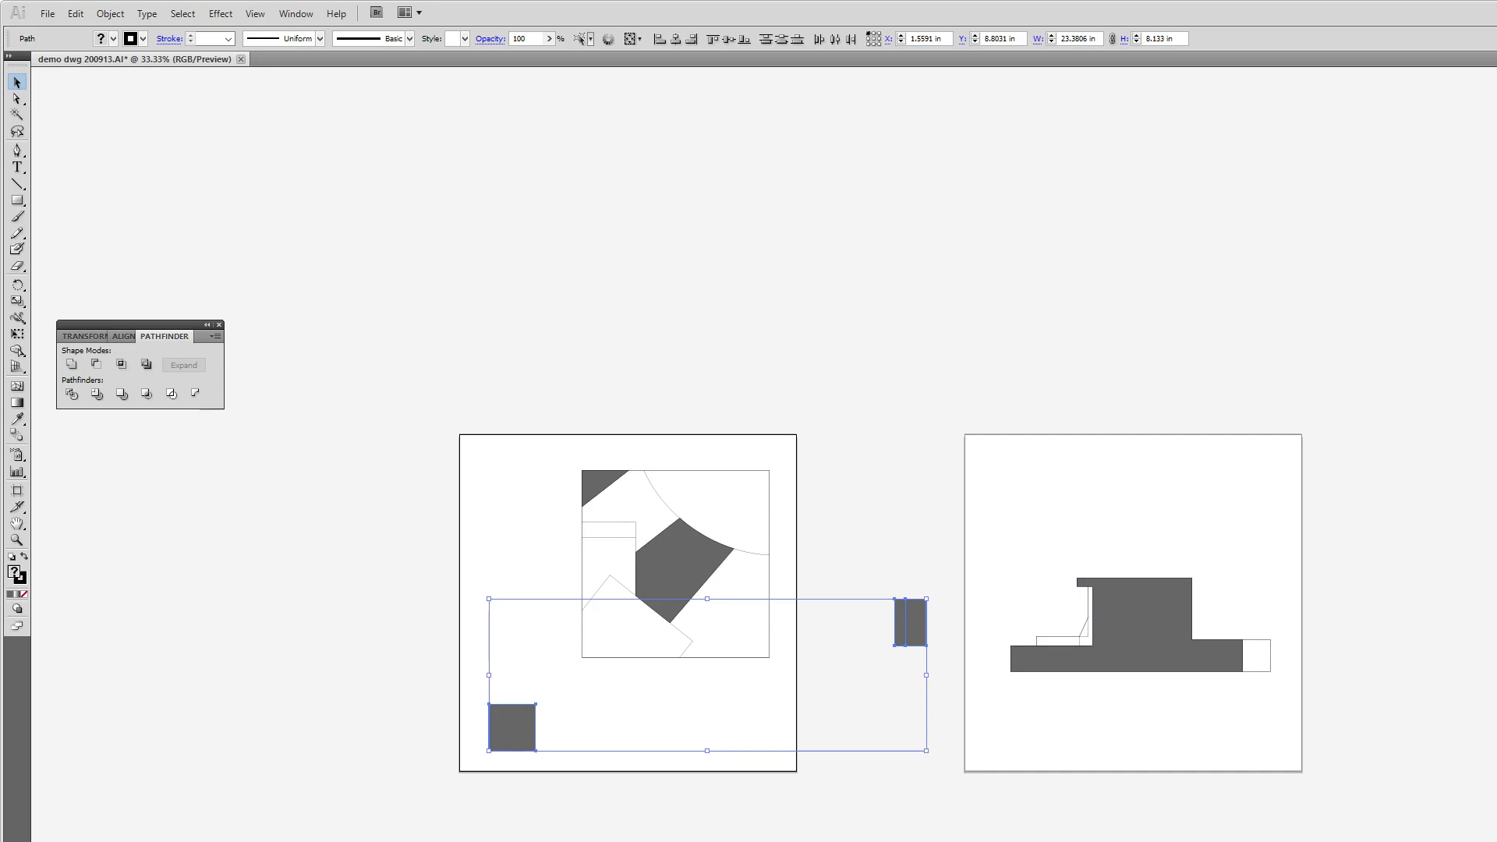
pyautogui.click(1264, 764)
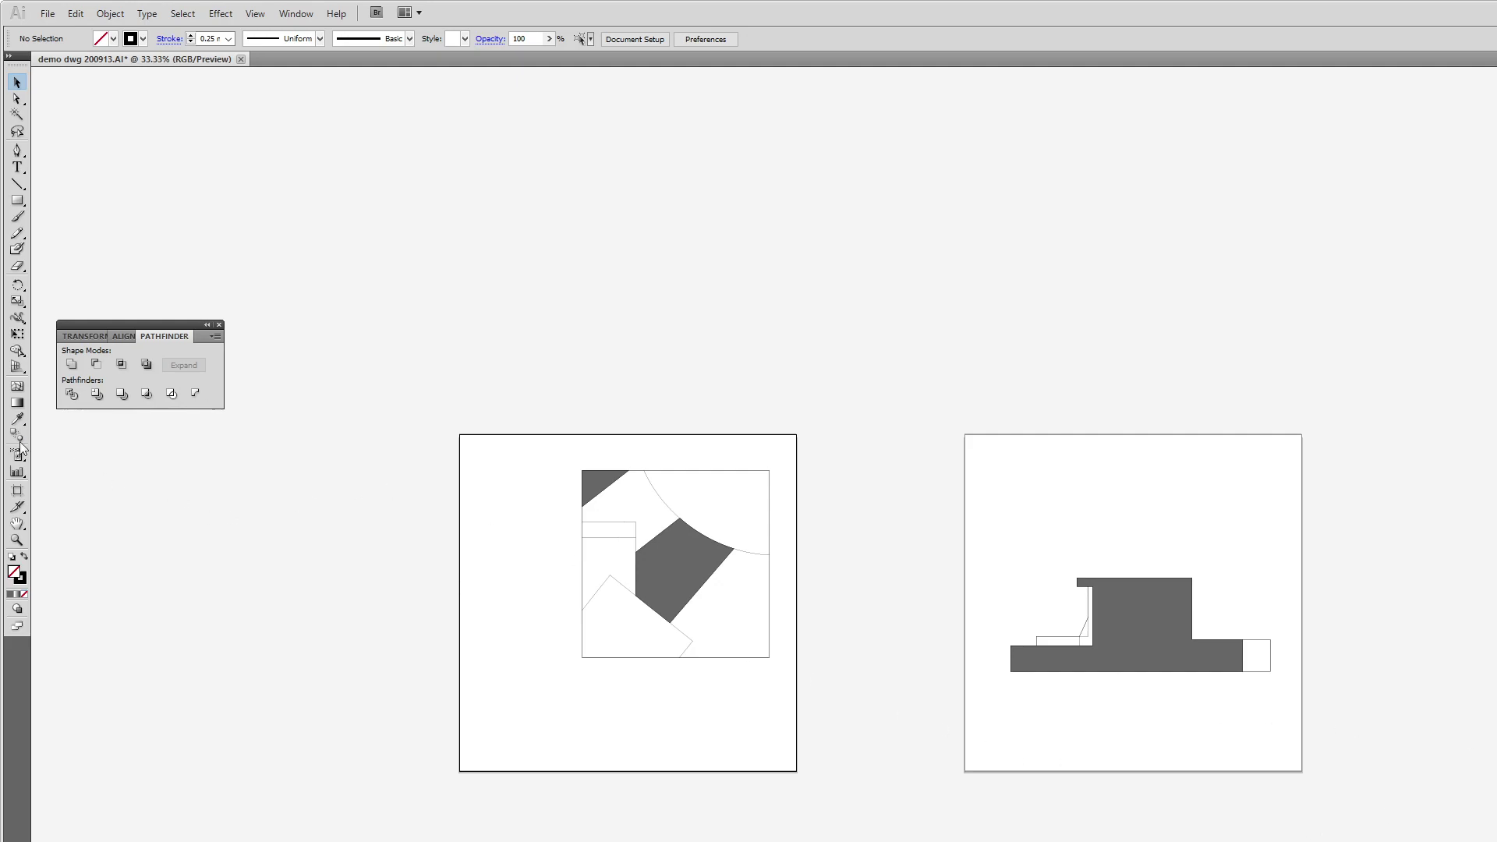
# Try to move Artboard 1 with the Artboard tool, and undo the move
pyautogui.click(18, 490)
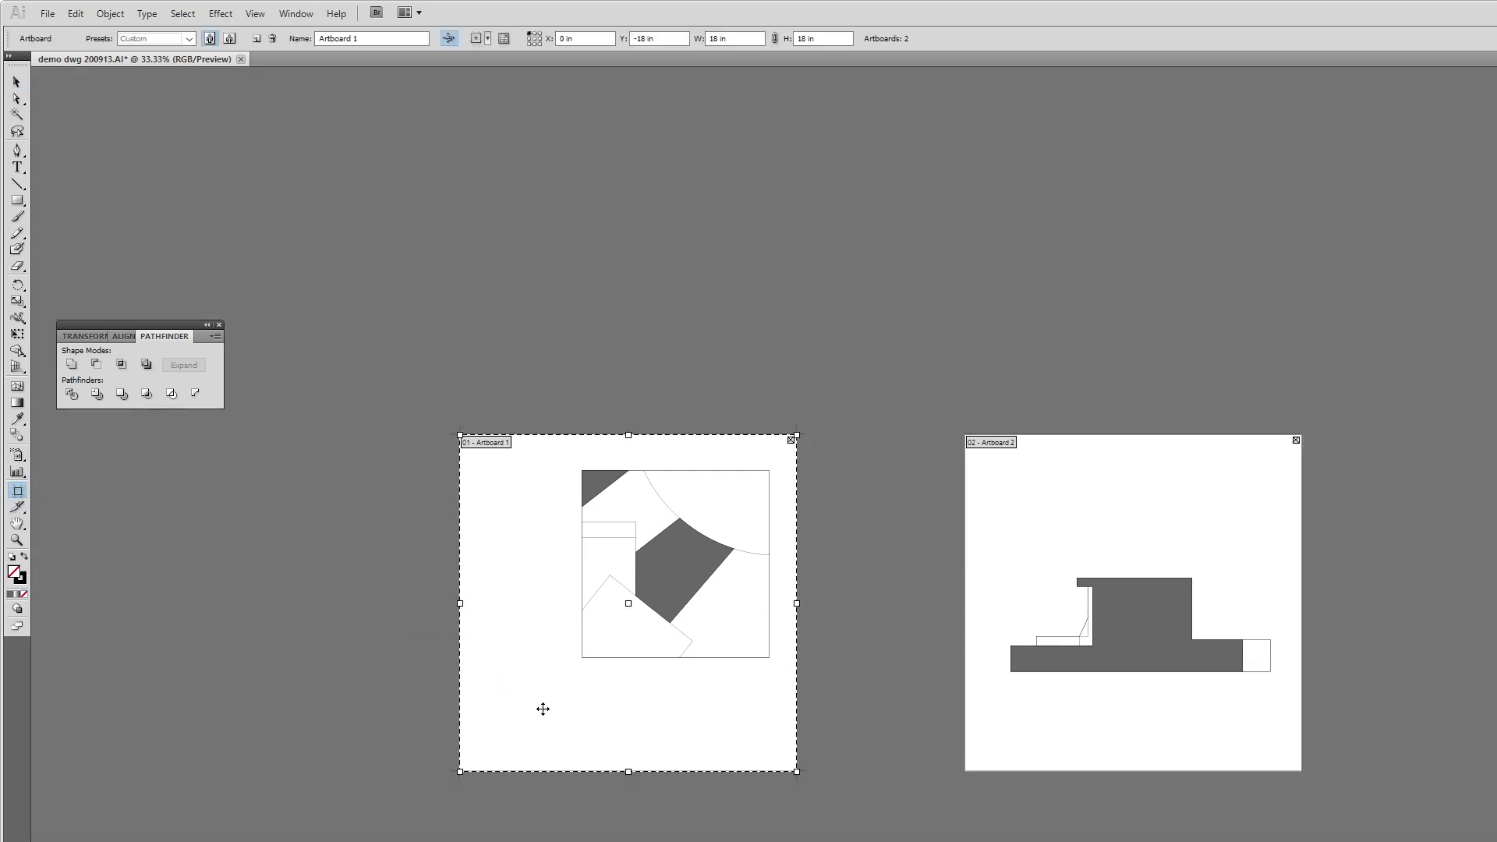
pyautogui.moveTo(564, 721); pyautogui.dragTo(596, 696)
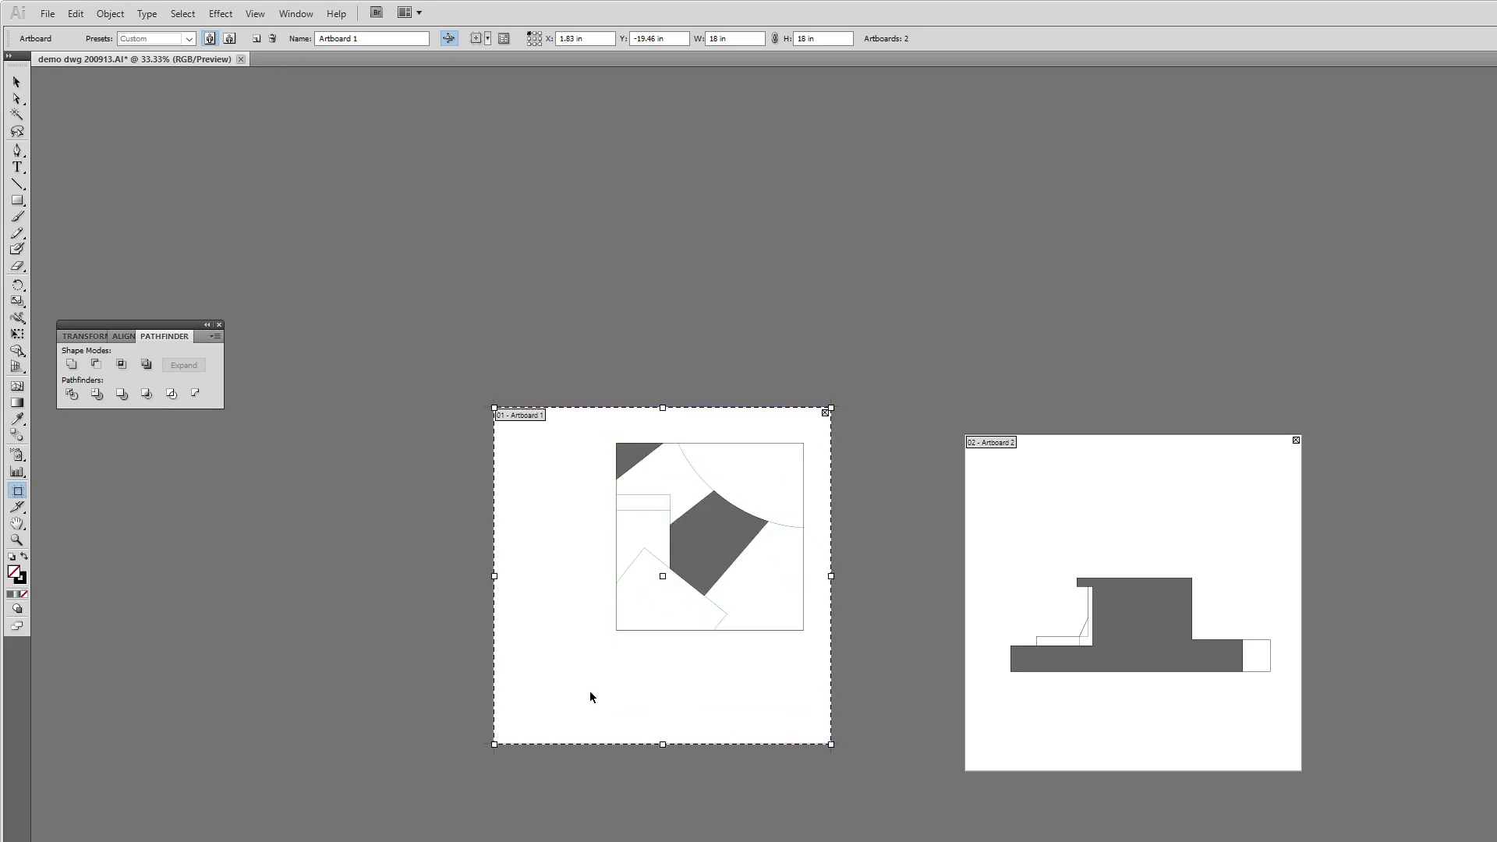
pyautogui.hotkey('ctrl', 'z')
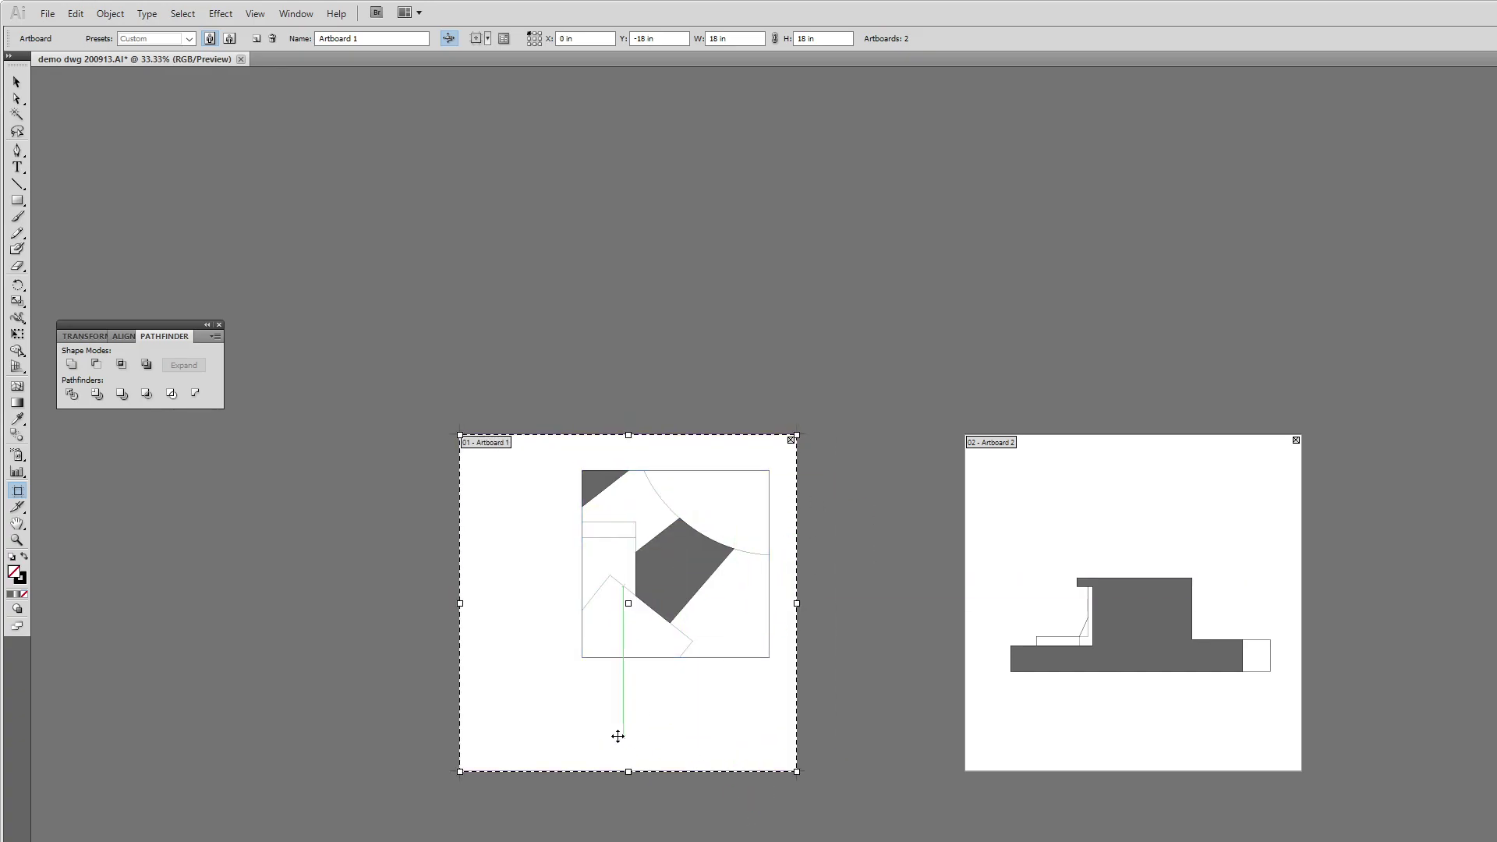
# Reposition Artboard 1 around the plan by resizing it from opposite corners, and set it to 18 by 18 in from its center reference point
pyautogui.moveTo(796, 433); pyautogui.dragTo(874, 355)
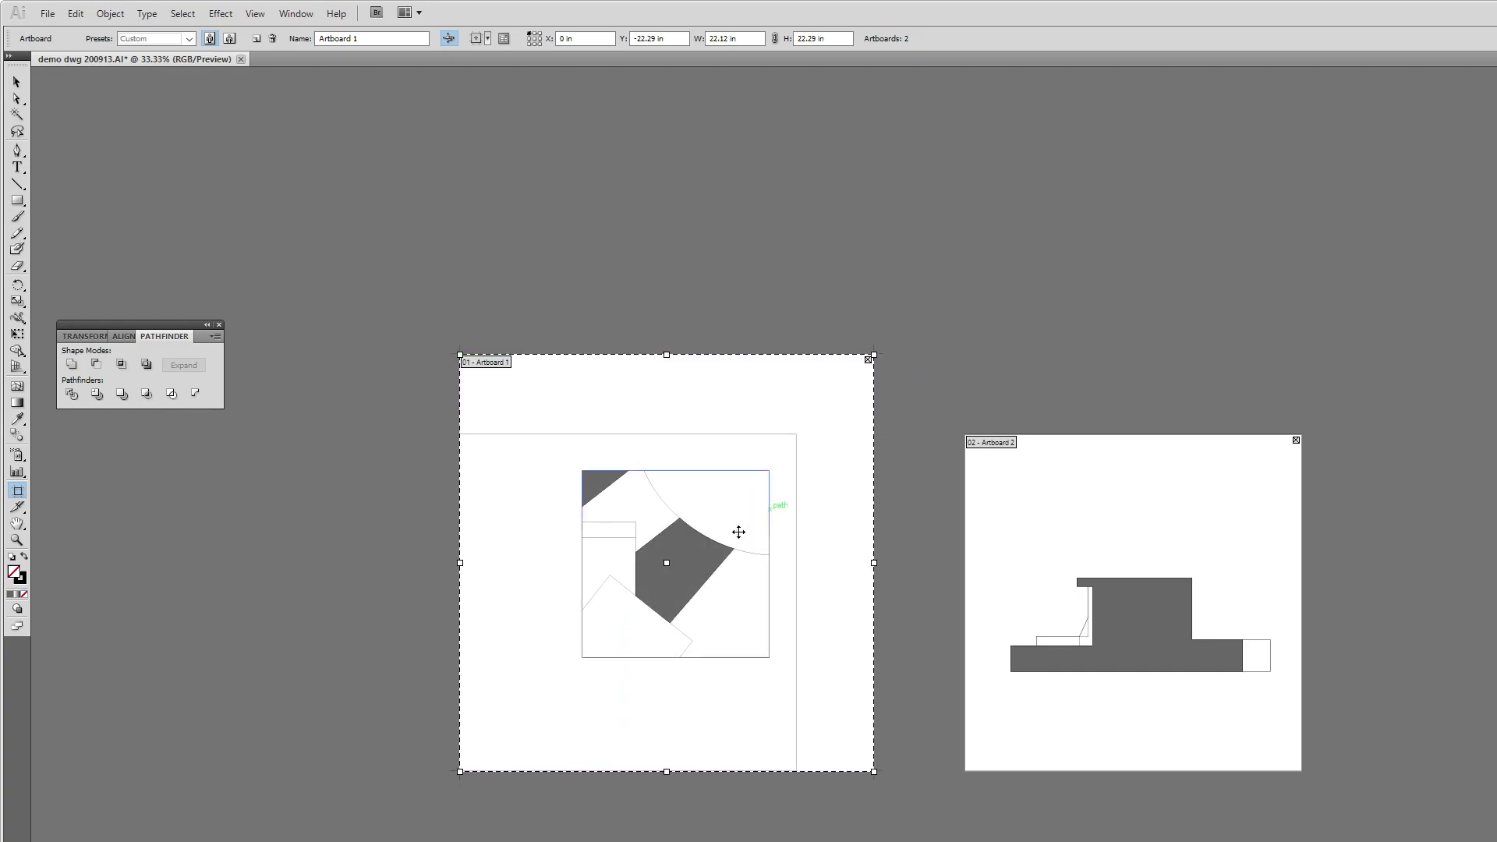
pyautogui.moveTo(462, 770); pyautogui.dragTo(507, 730)
pyautogui.click(740, 39)
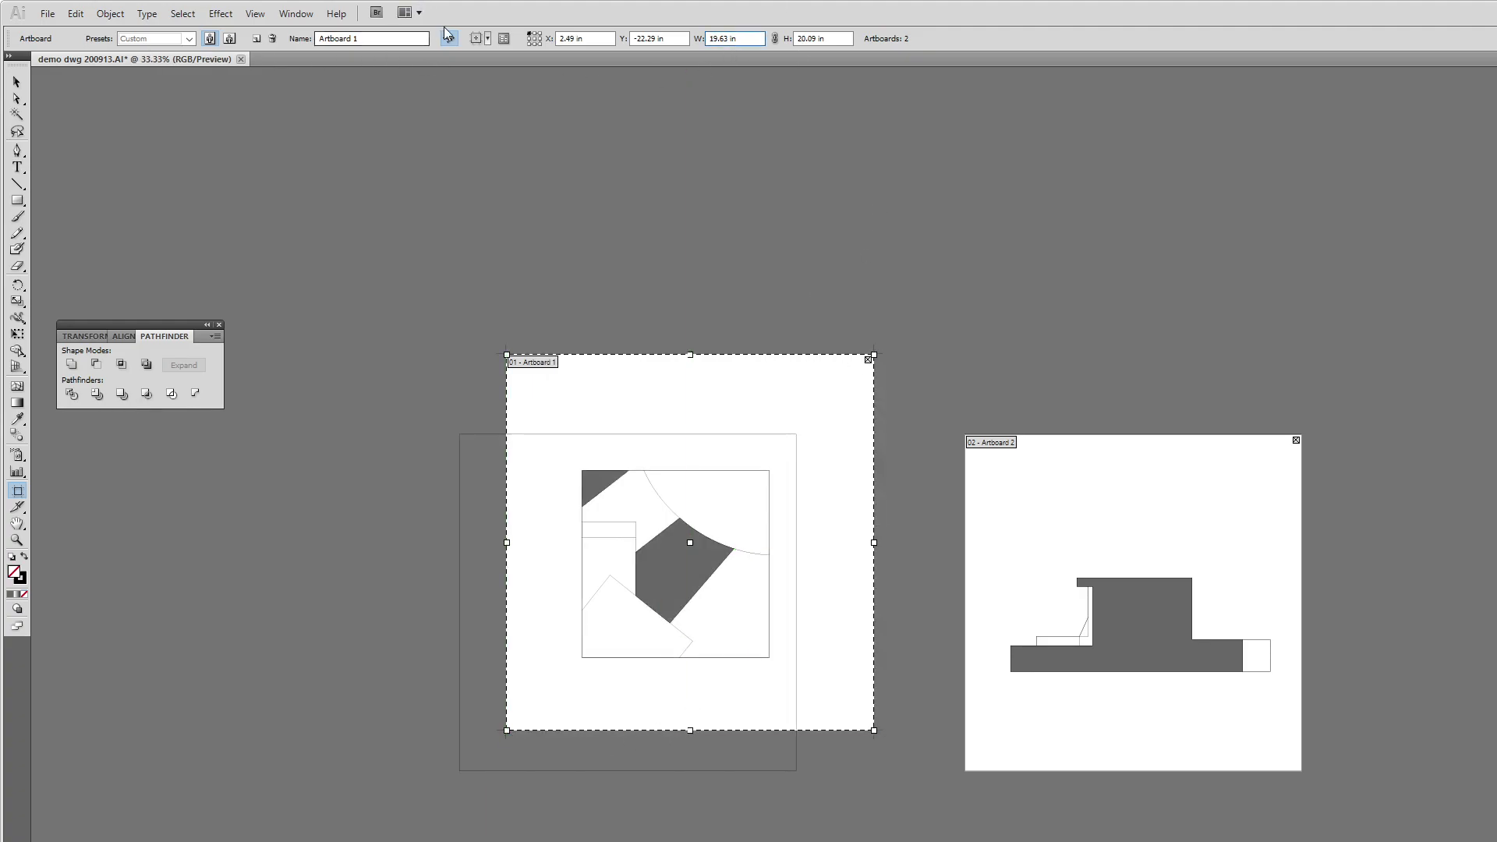
pyautogui.click(534, 41)
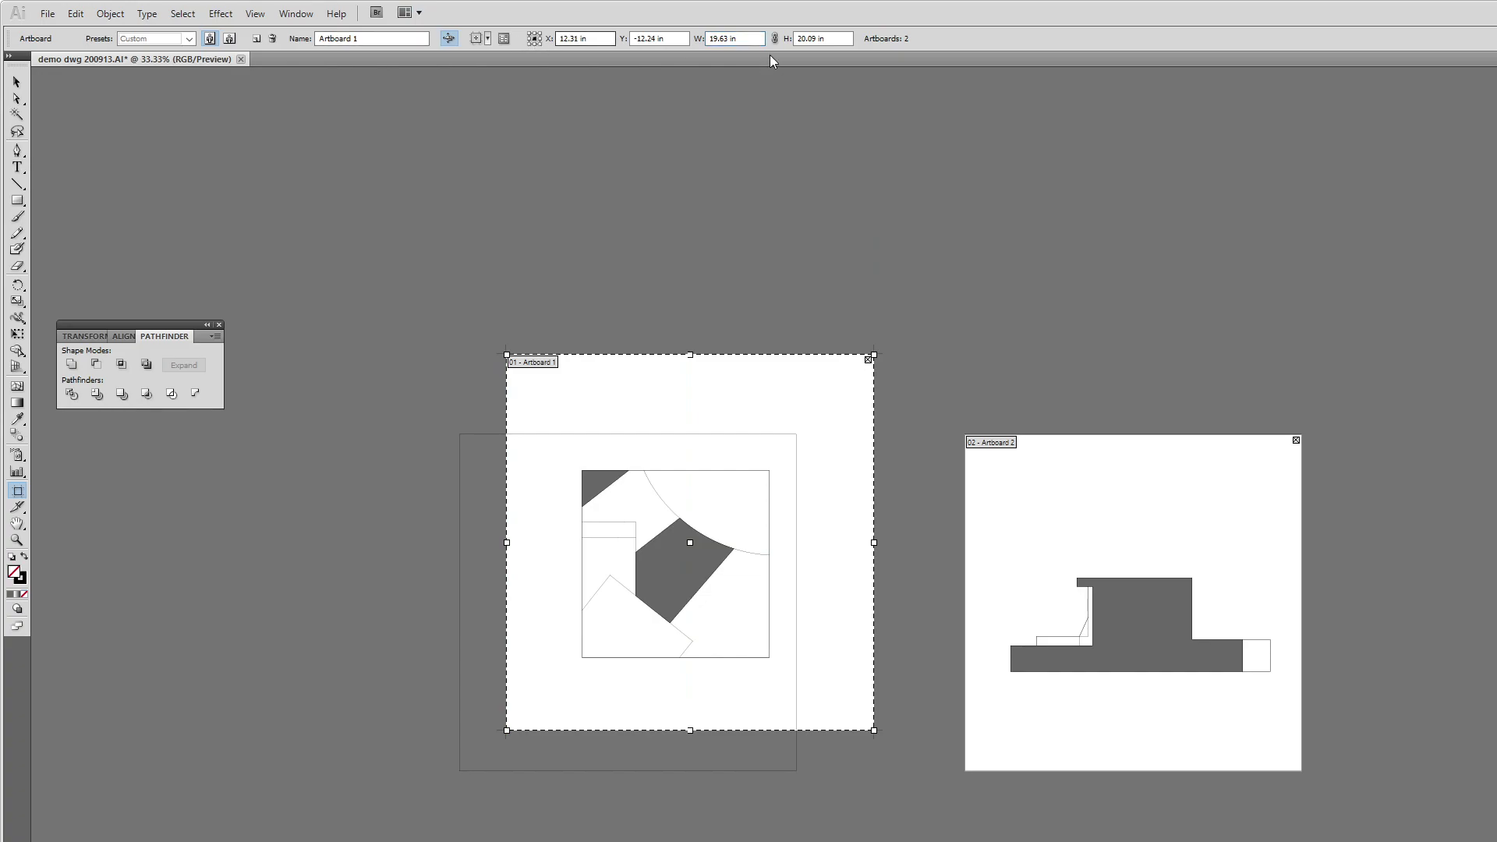
pyautogui.moveTo(745, 39); pyautogui.dragTo(625, 34)
pyautogui.write('18')
pyautogui.press('Tab')
pyautogui.write('18')
pyautogui.press('Tab')
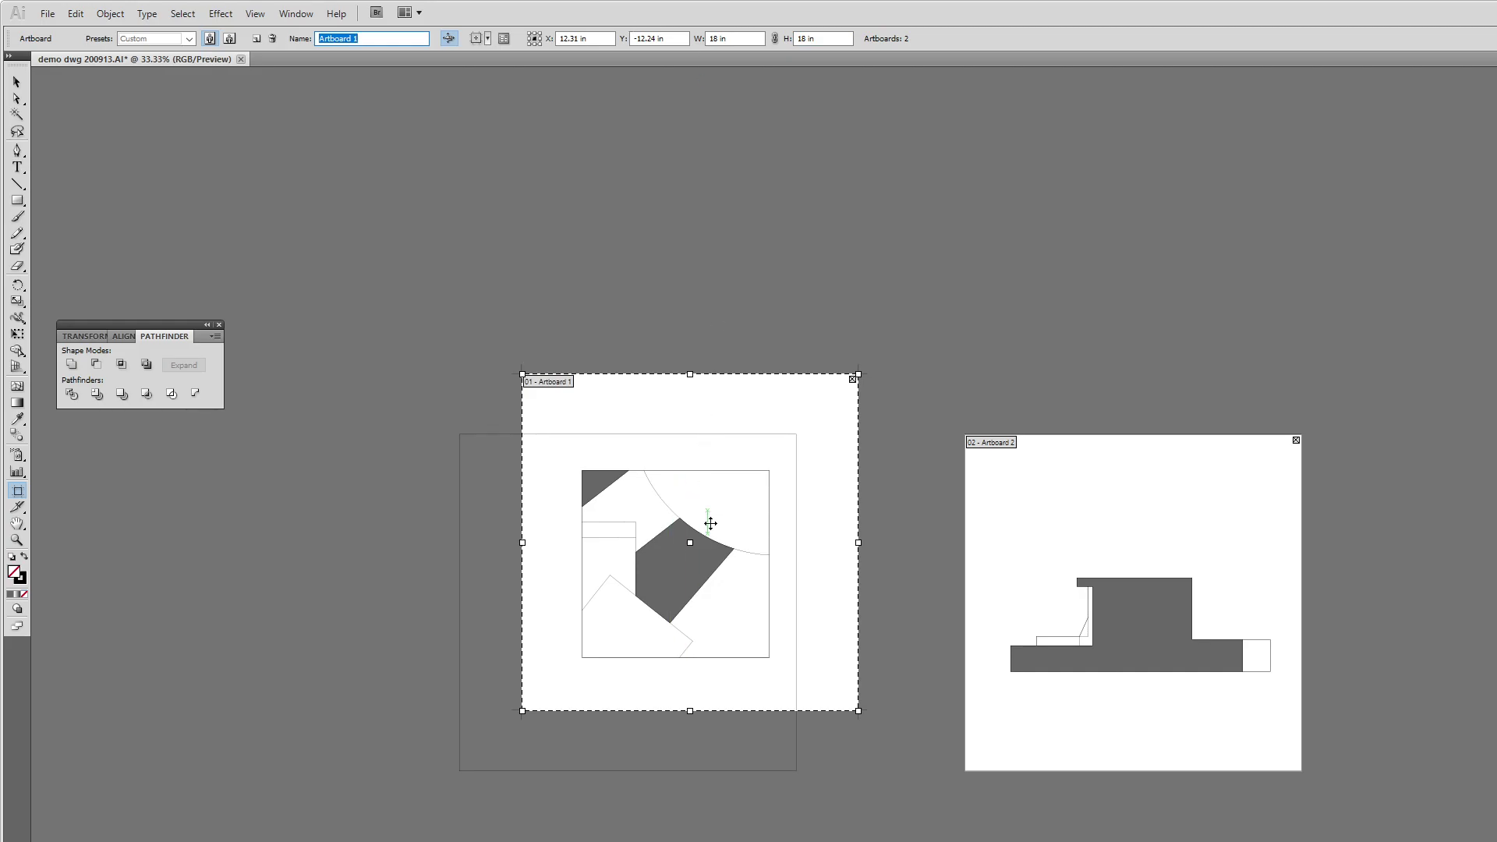
pyautogui.moveTo(691, 542); pyautogui.dragTo(676, 556)
pyautogui.hotkey('ctrl', 'z')
# Delete the 18-inch square outline that marks the plan artboard's former position
pyautogui.click(17, 82)
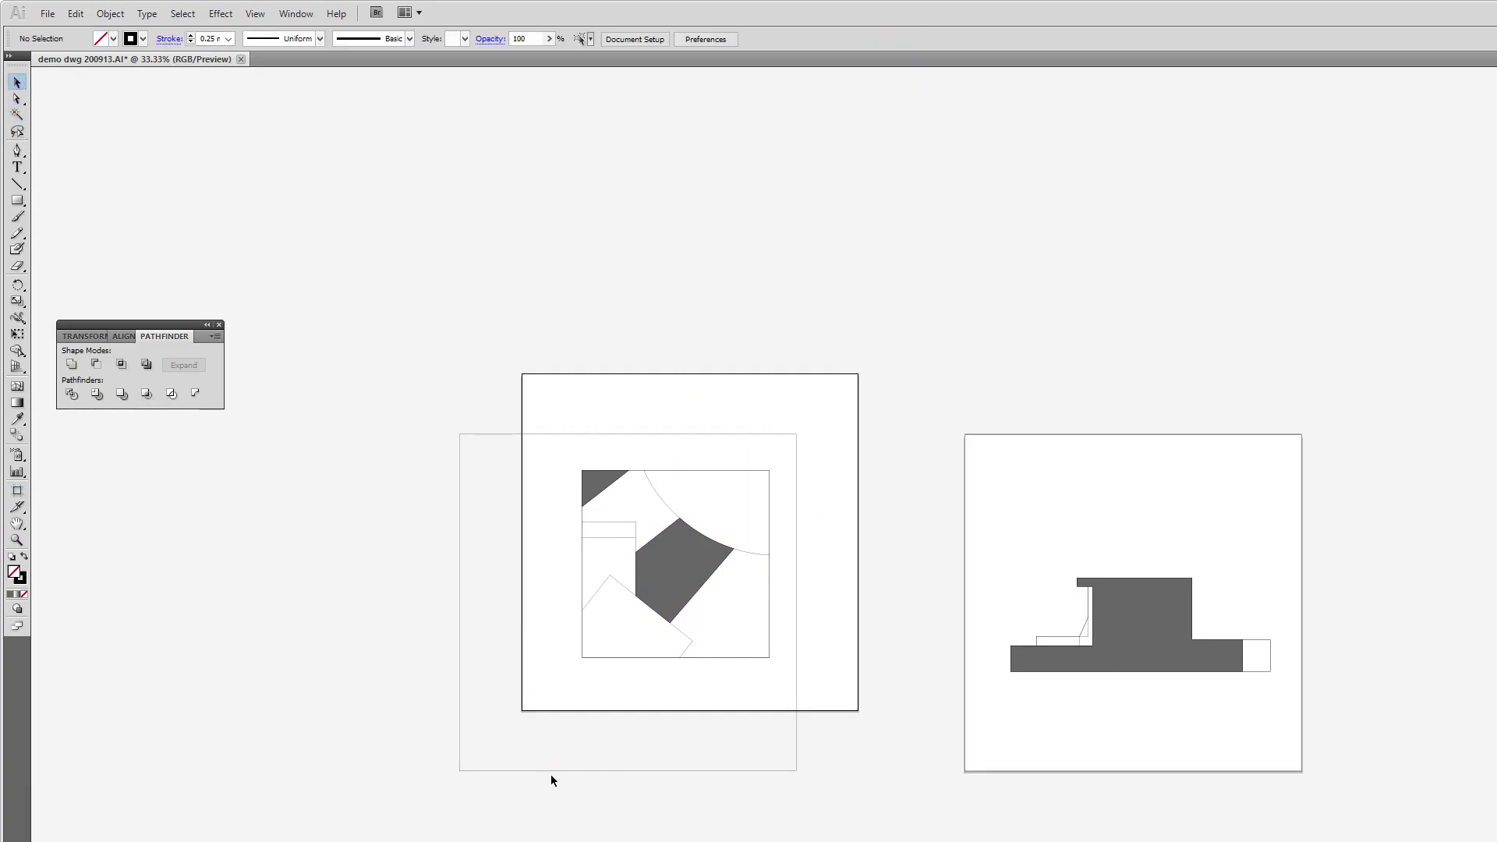
pyautogui.click(565, 770)
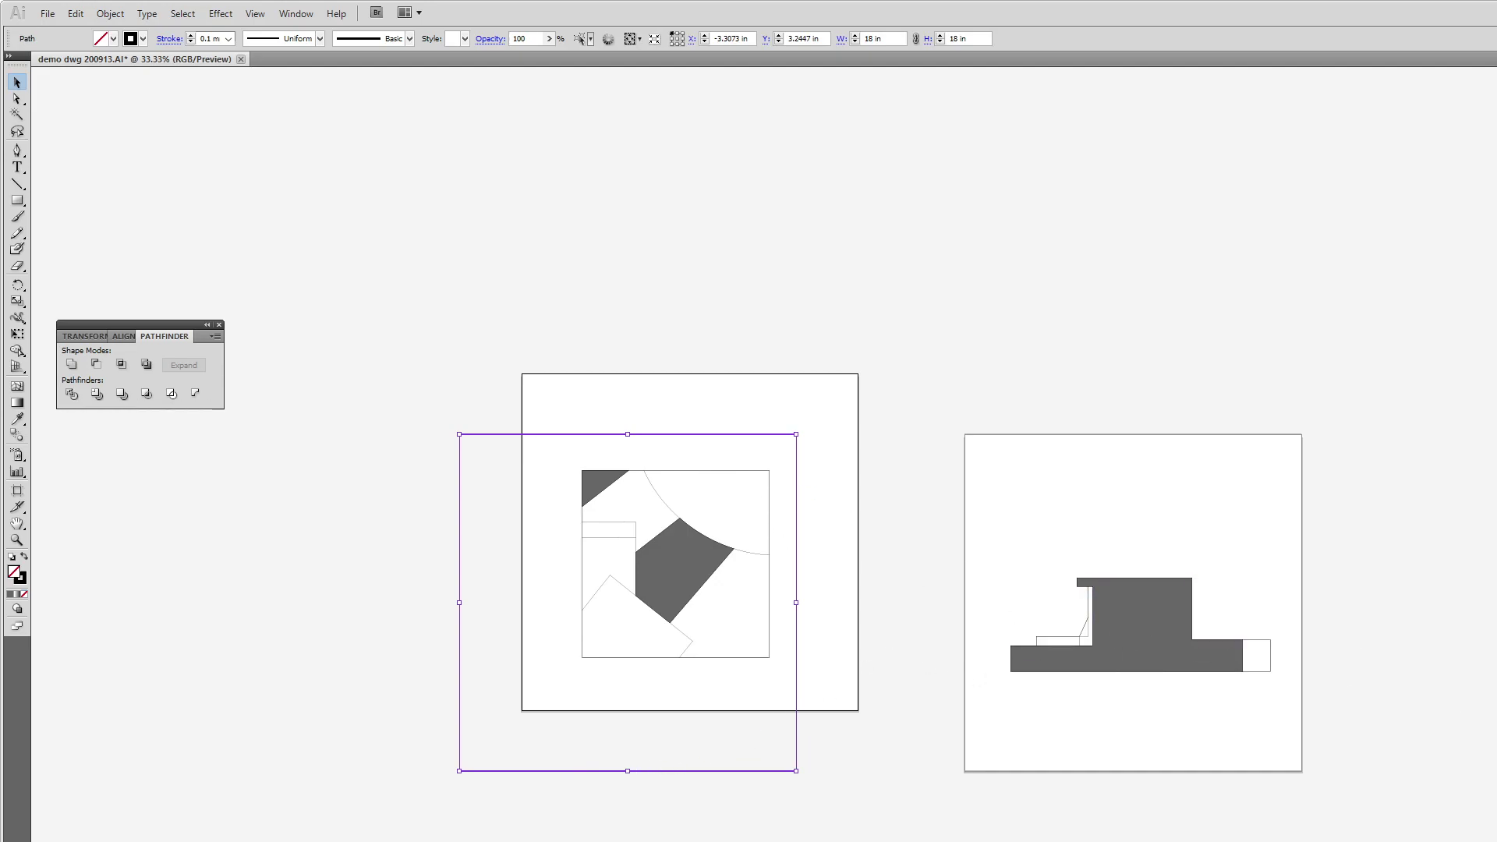
pyautogui.press('Delete')
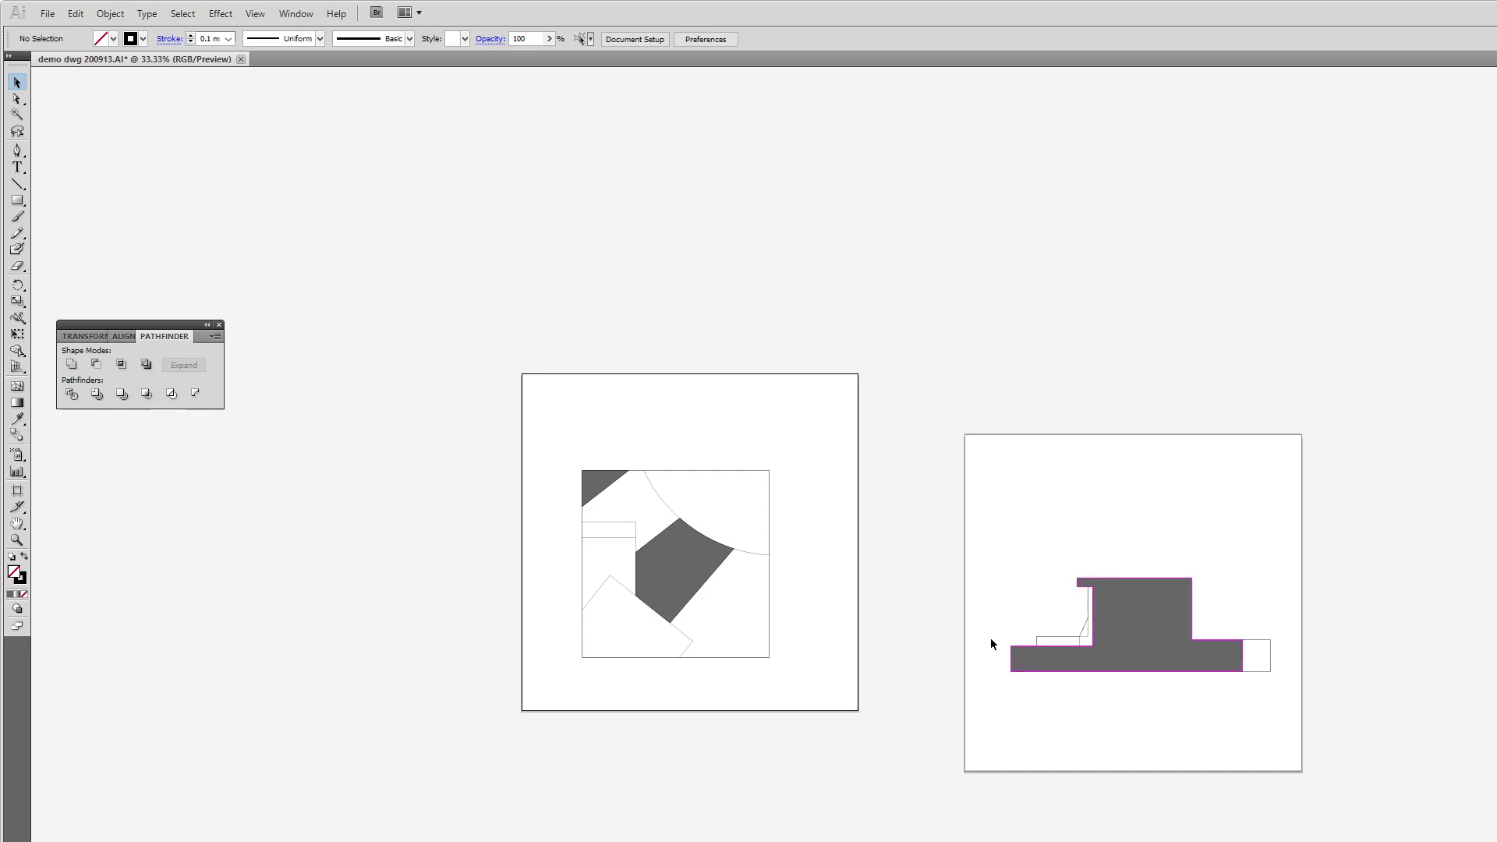
# Set the stroke of the plan's arc segments, the left rectangle's outer edges and the rotated shape's edges to 0.18 mm
pyautogui.hotkey('ctrl', 'space')
pyautogui.moveTo(715, 574); pyautogui.dragTo(773, 491)
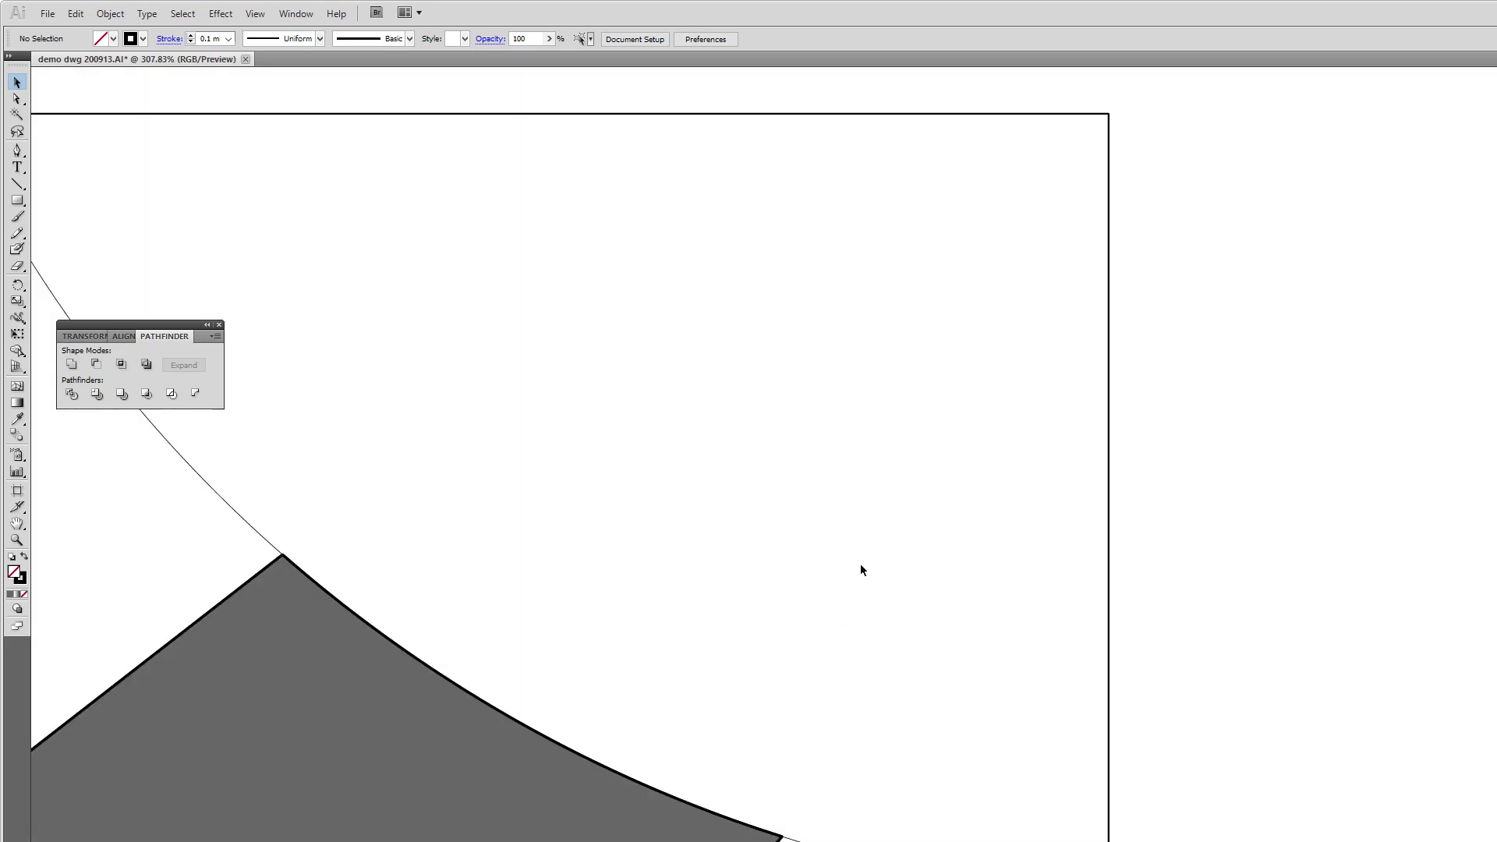
pyautogui.hotkey('ctrl', '1')
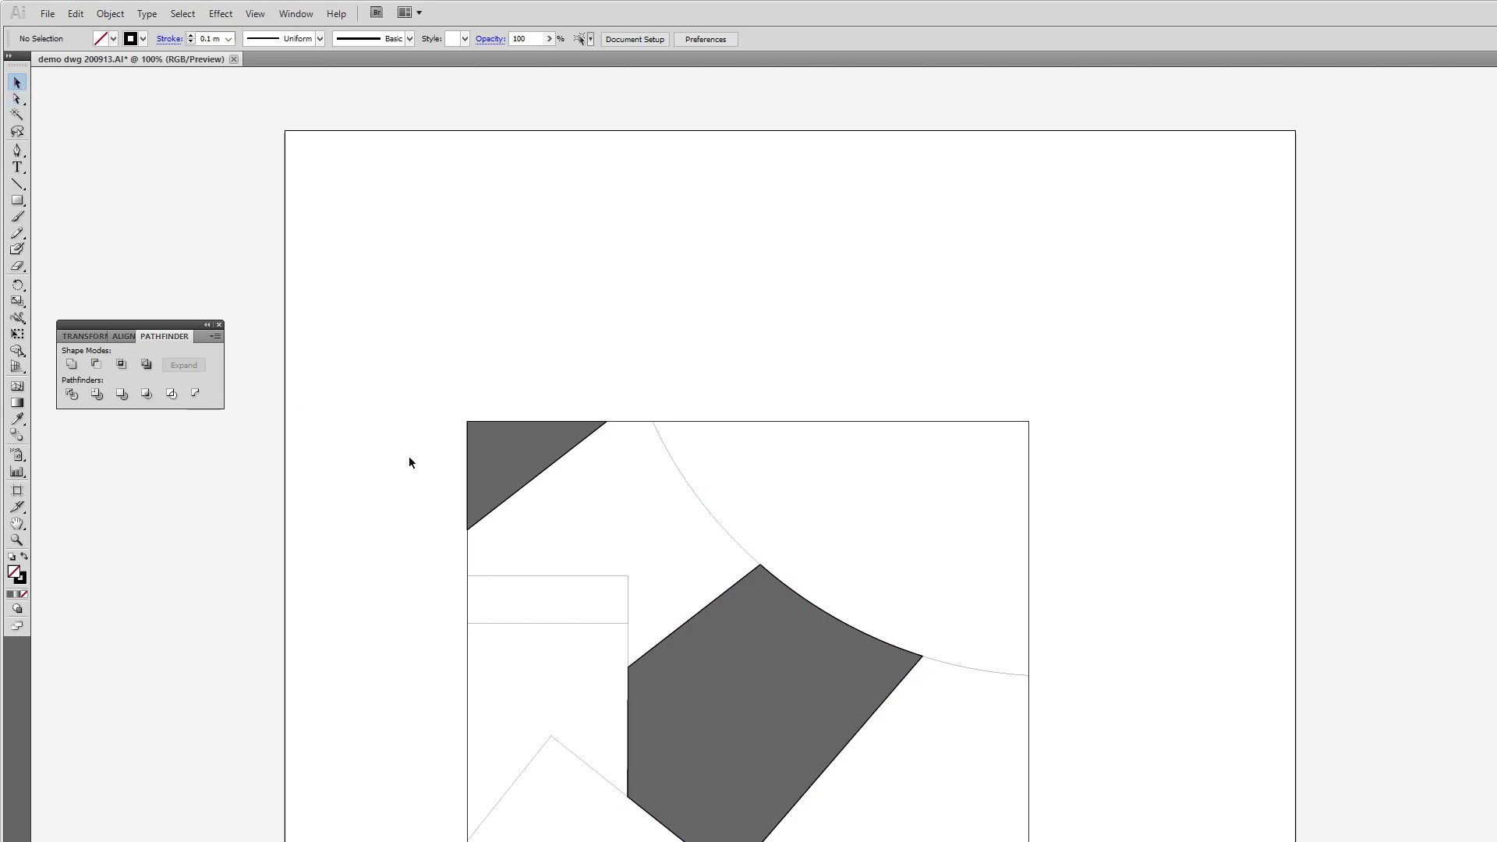
pyautogui.click(697, 492)
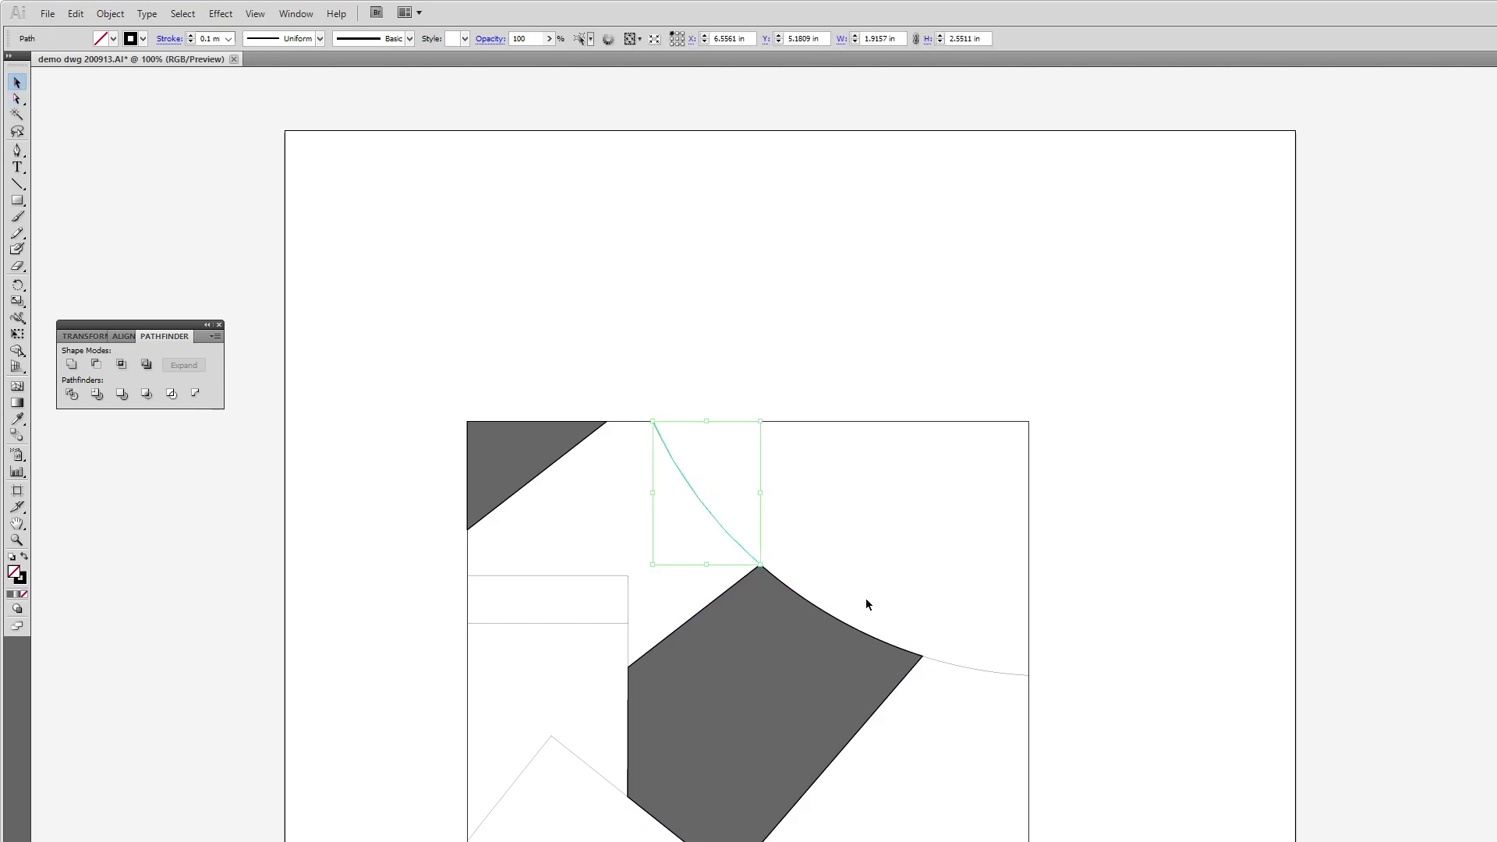
pyautogui.keyDown('shift'); pyautogui.click(964, 670); pyautogui.keyUp('shift')
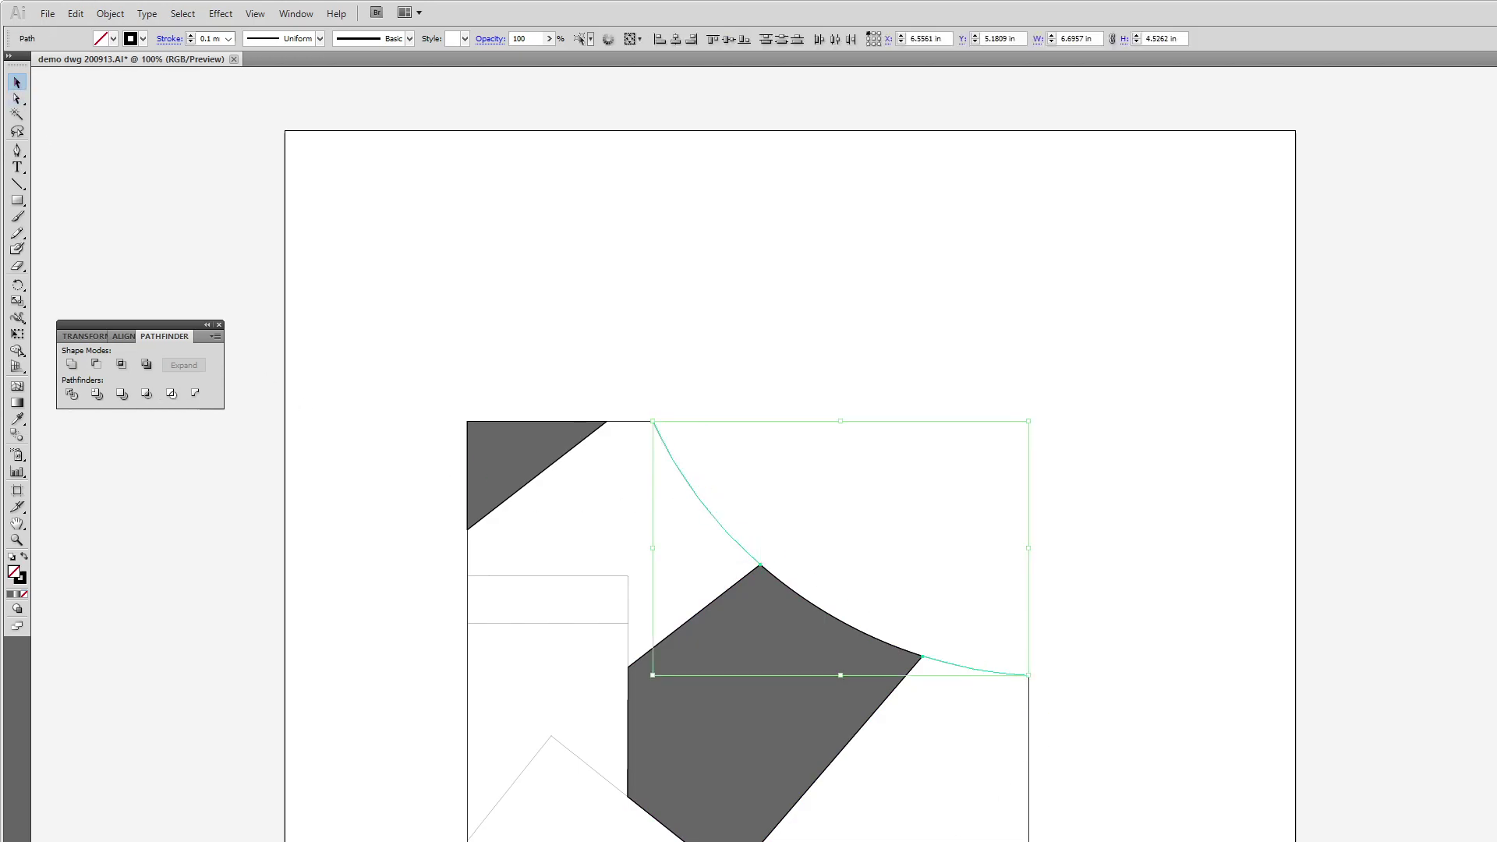
pyautogui.keyDown('shift'); pyautogui.click(599, 575); pyautogui.keyUp('shift')
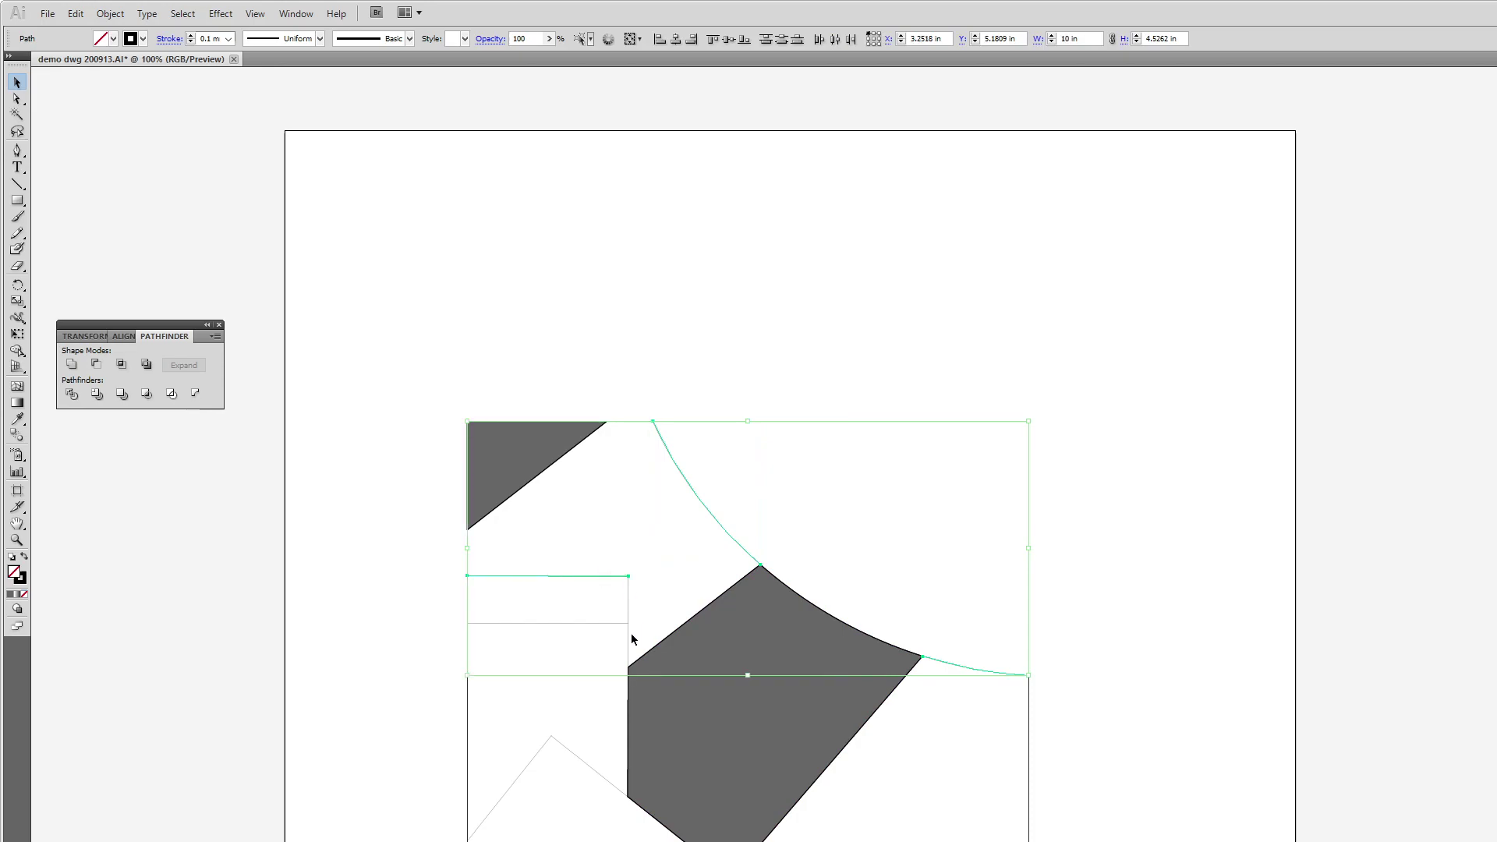
pyautogui.keyDown('shift'); pyautogui.click(740, 840); pyautogui.keyUp('shift')
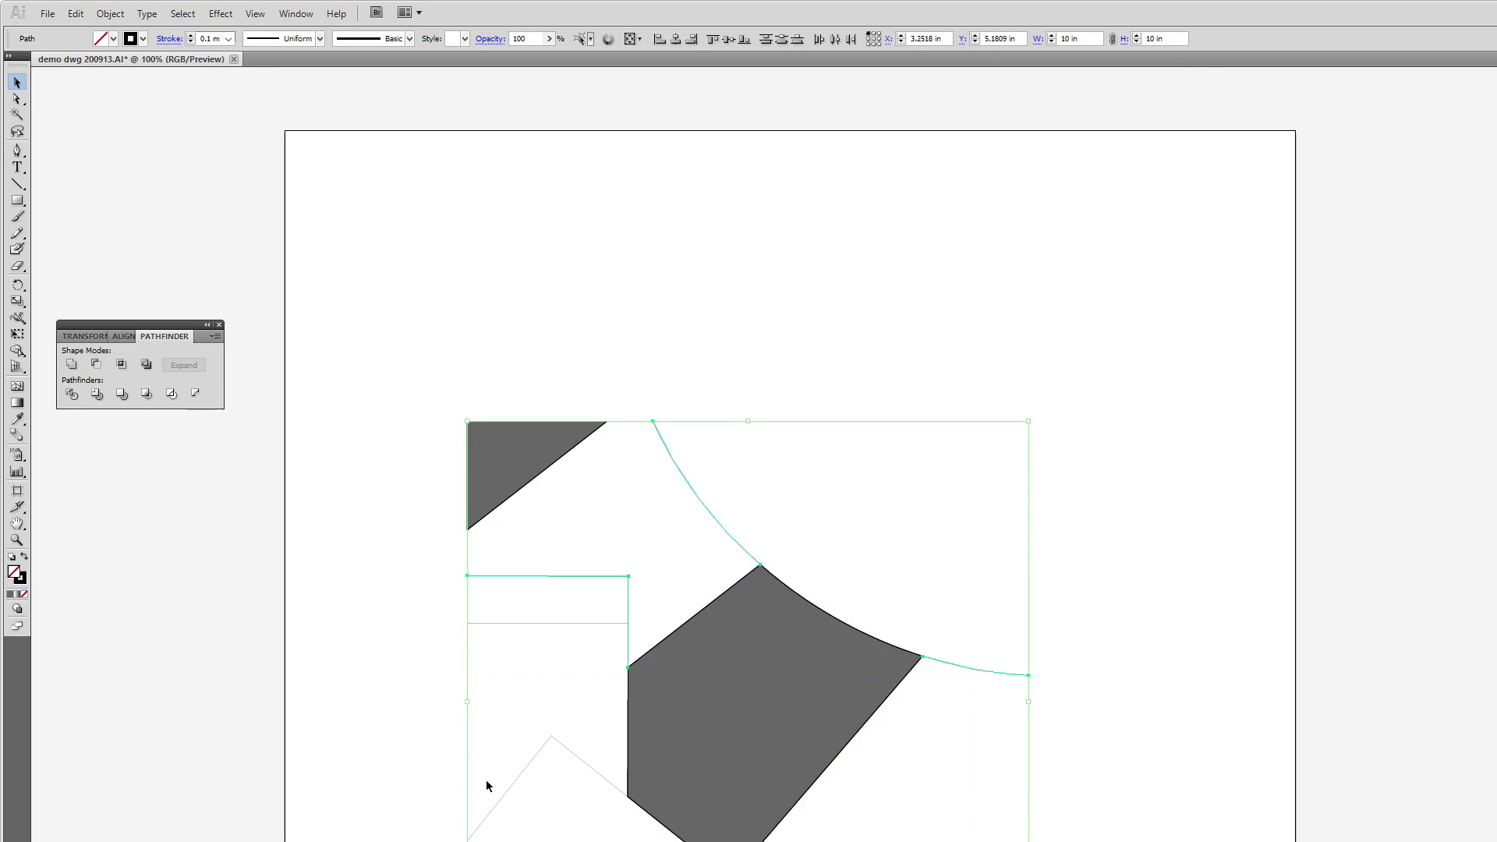
pyautogui.keyDown('shift'); pyautogui.click(578, 759); pyautogui.keyUp('shift')
pyautogui.click(209, 204)
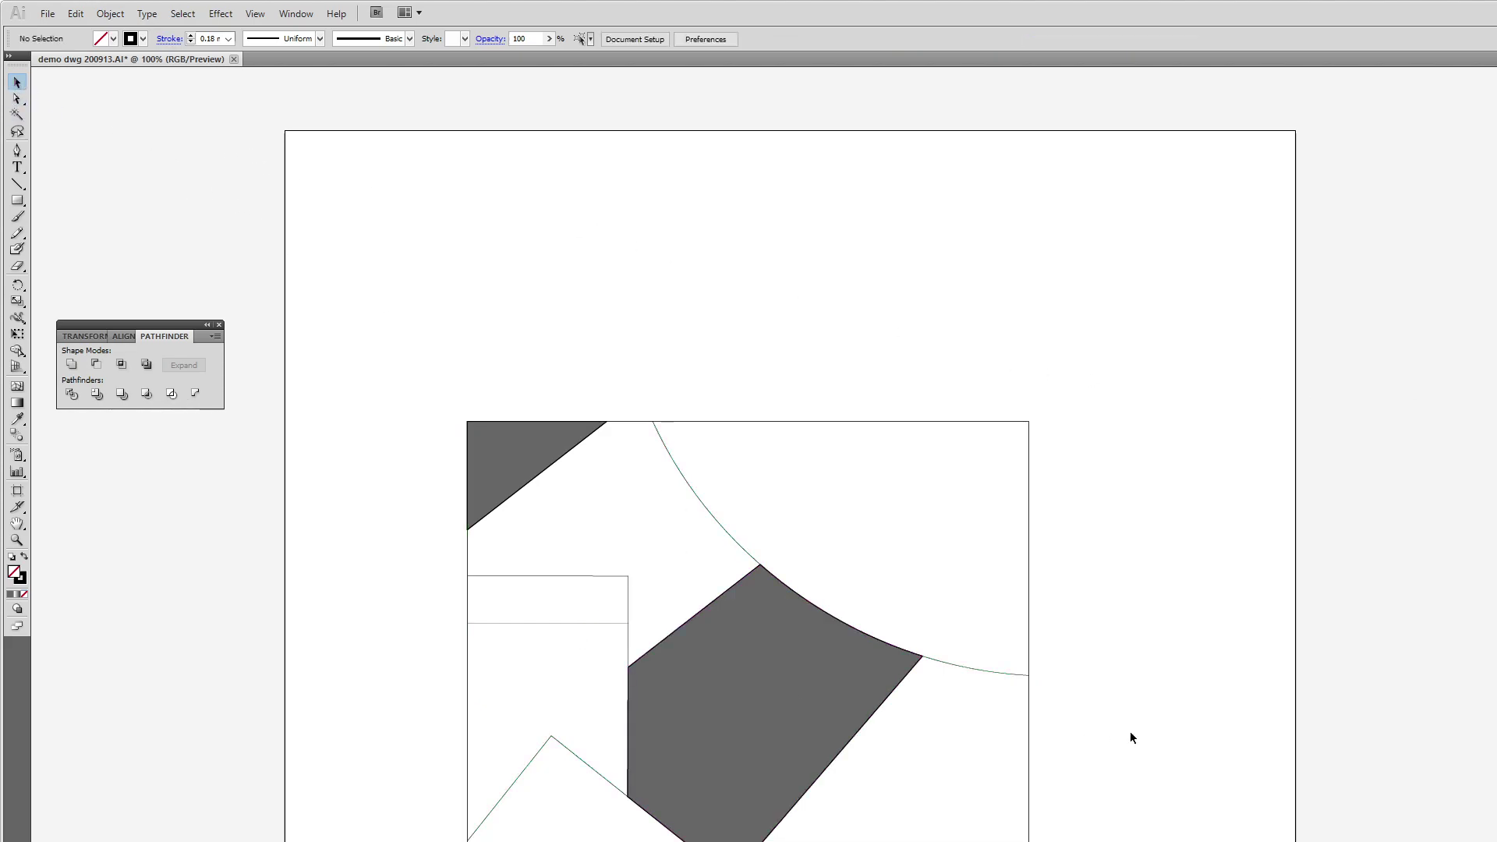
# Examine the line weights of the plan at several magnifications
pyautogui.moveTo(1117, 806); pyautogui.dragTo(1005, 671)
pyautogui.scroll(-4, 1008, 673)
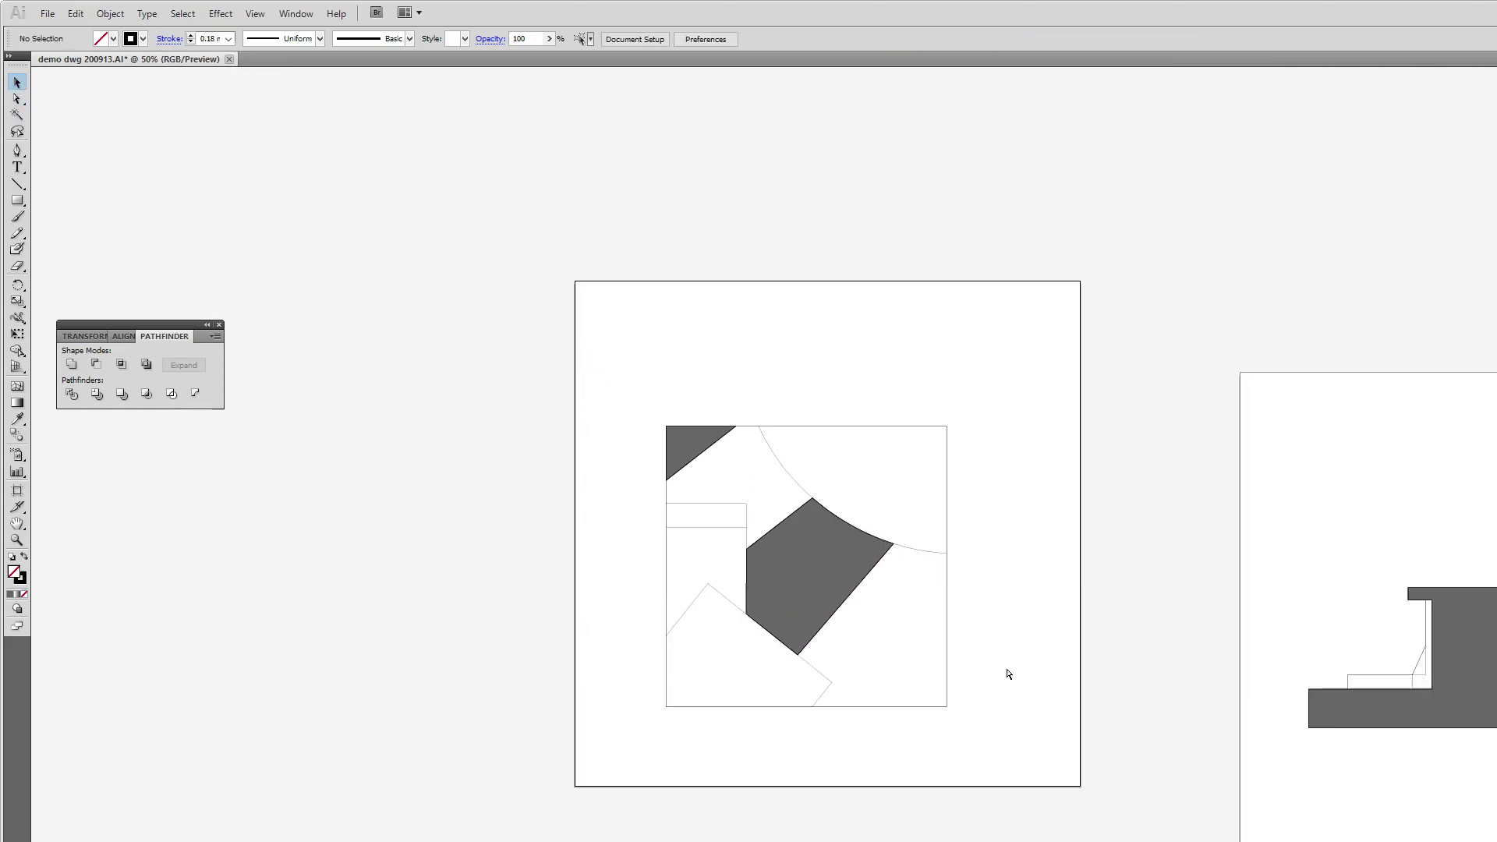
pyautogui.moveTo(1357, 694); pyautogui.dragTo(1065, 751)
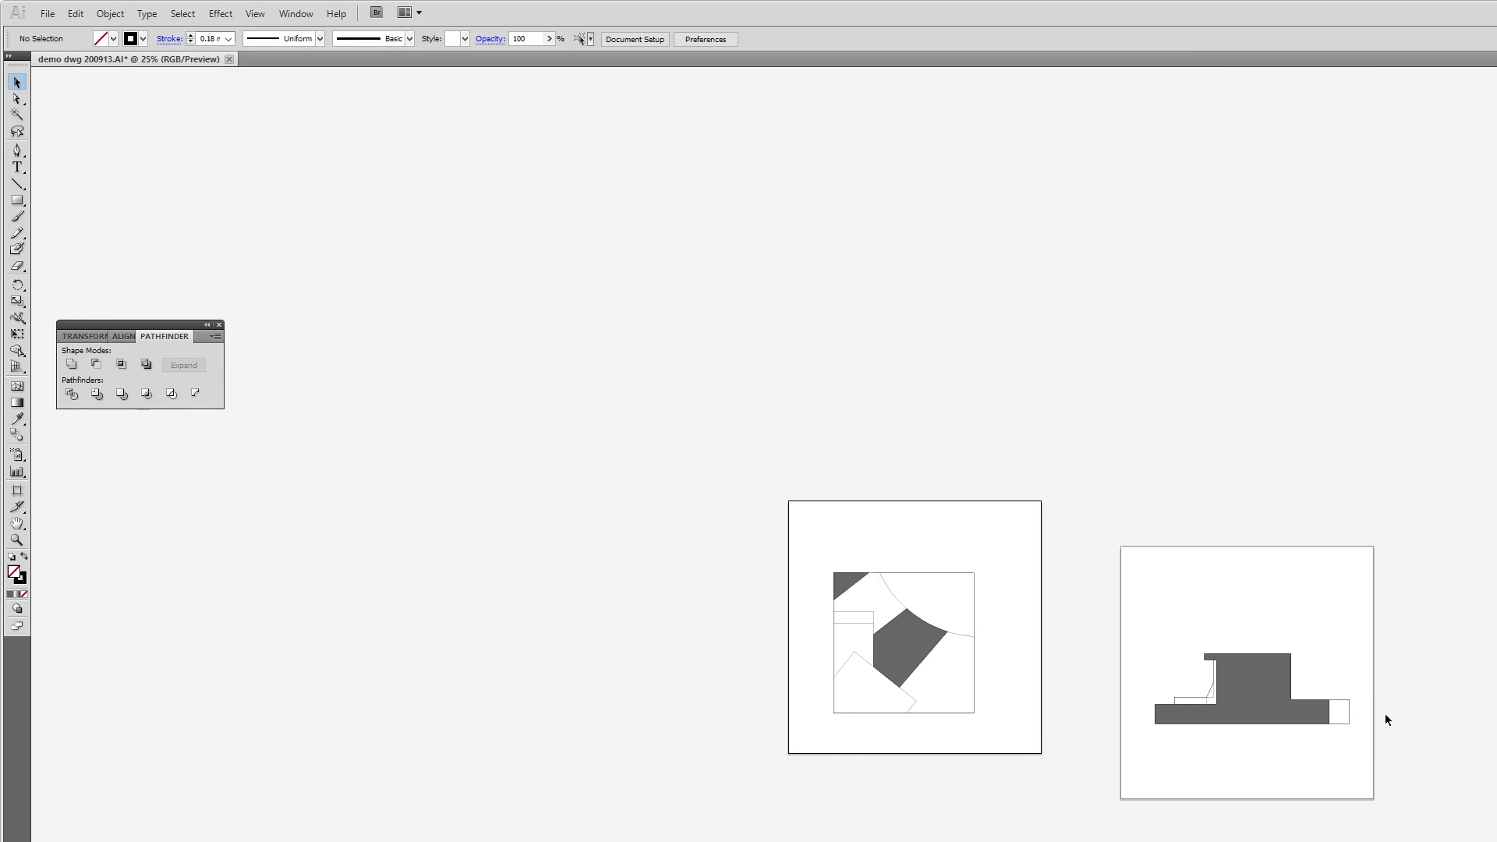
pyautogui.moveTo(1005, 724); pyautogui.dragTo(1048, 637)
pyautogui.scroll(-4, 950, 692)
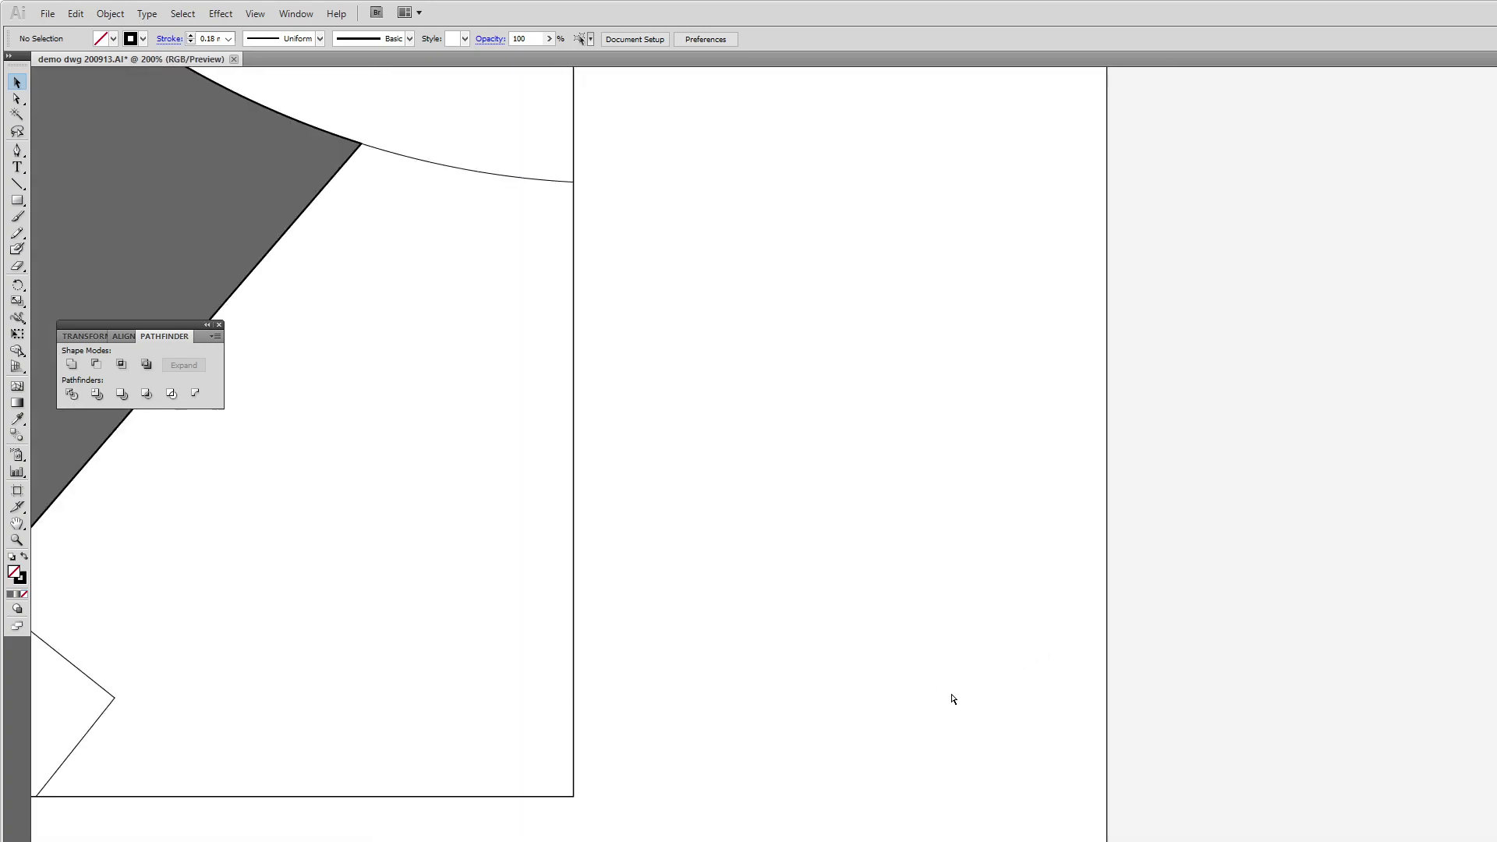
pyautogui.moveTo(703, 392); pyautogui.dragTo(804, 438)
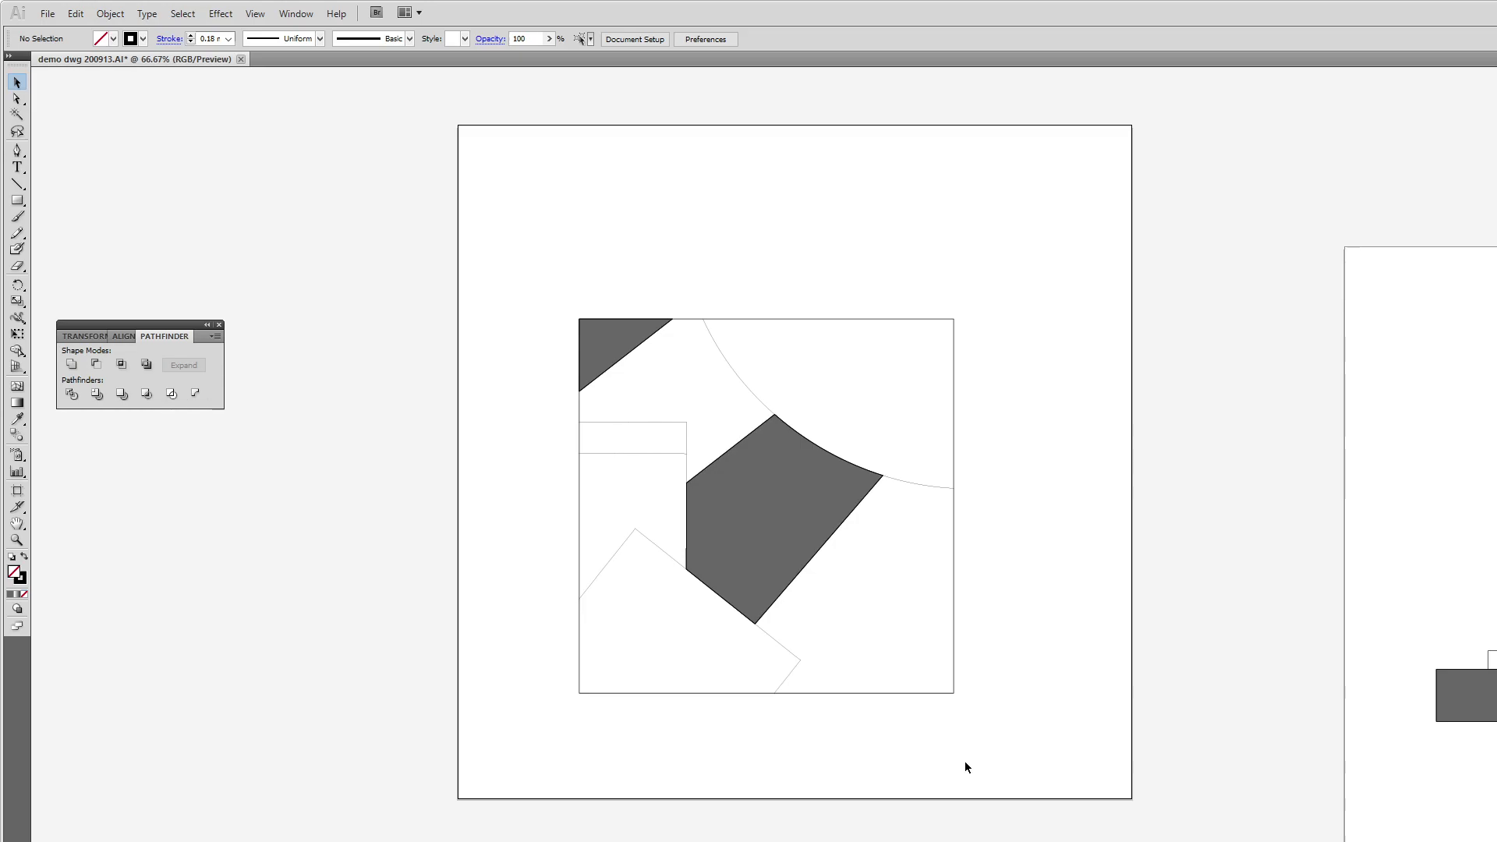
pyautogui.moveTo(880, 727); pyautogui.dragTo(841, 784)
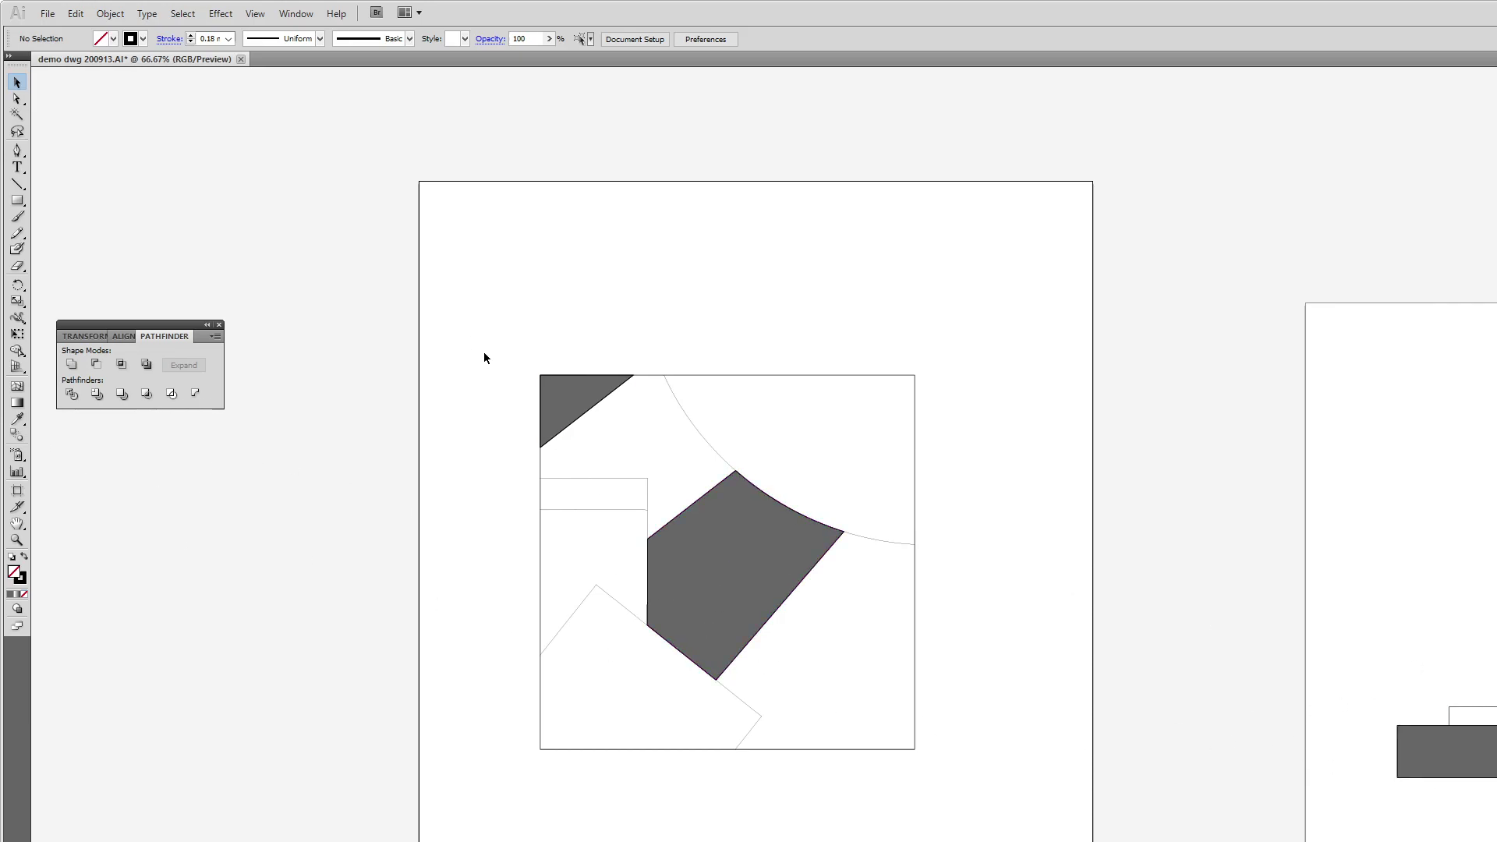
# Select all of the plan linework and make it a Live Paint group
pyautogui.moveTo(497, 338); pyautogui.dragTo(1006, 808)
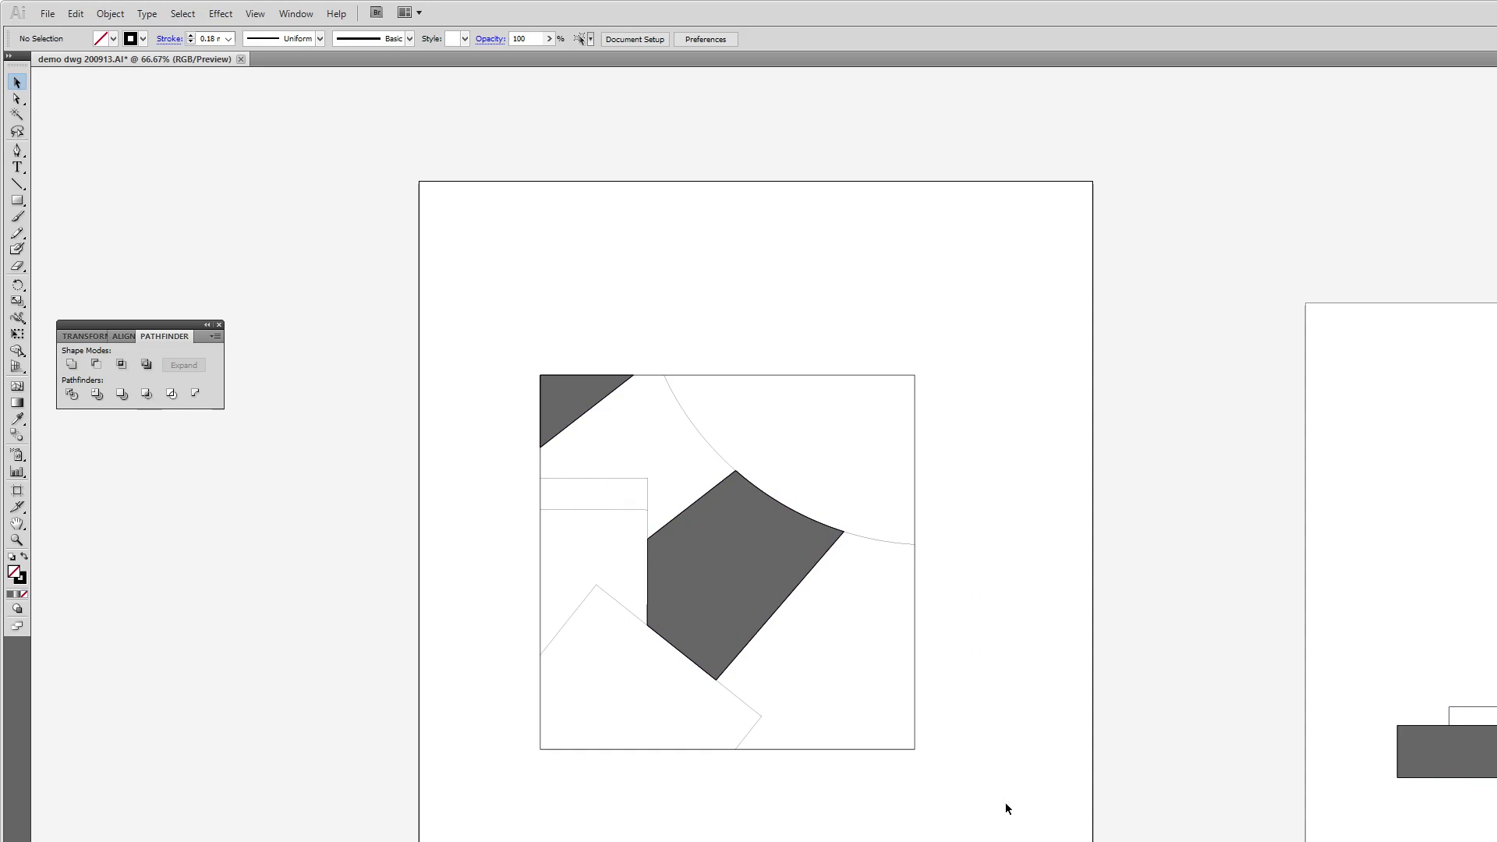
pyautogui.click(110, 14)
pyautogui.moveTo(190, 395)
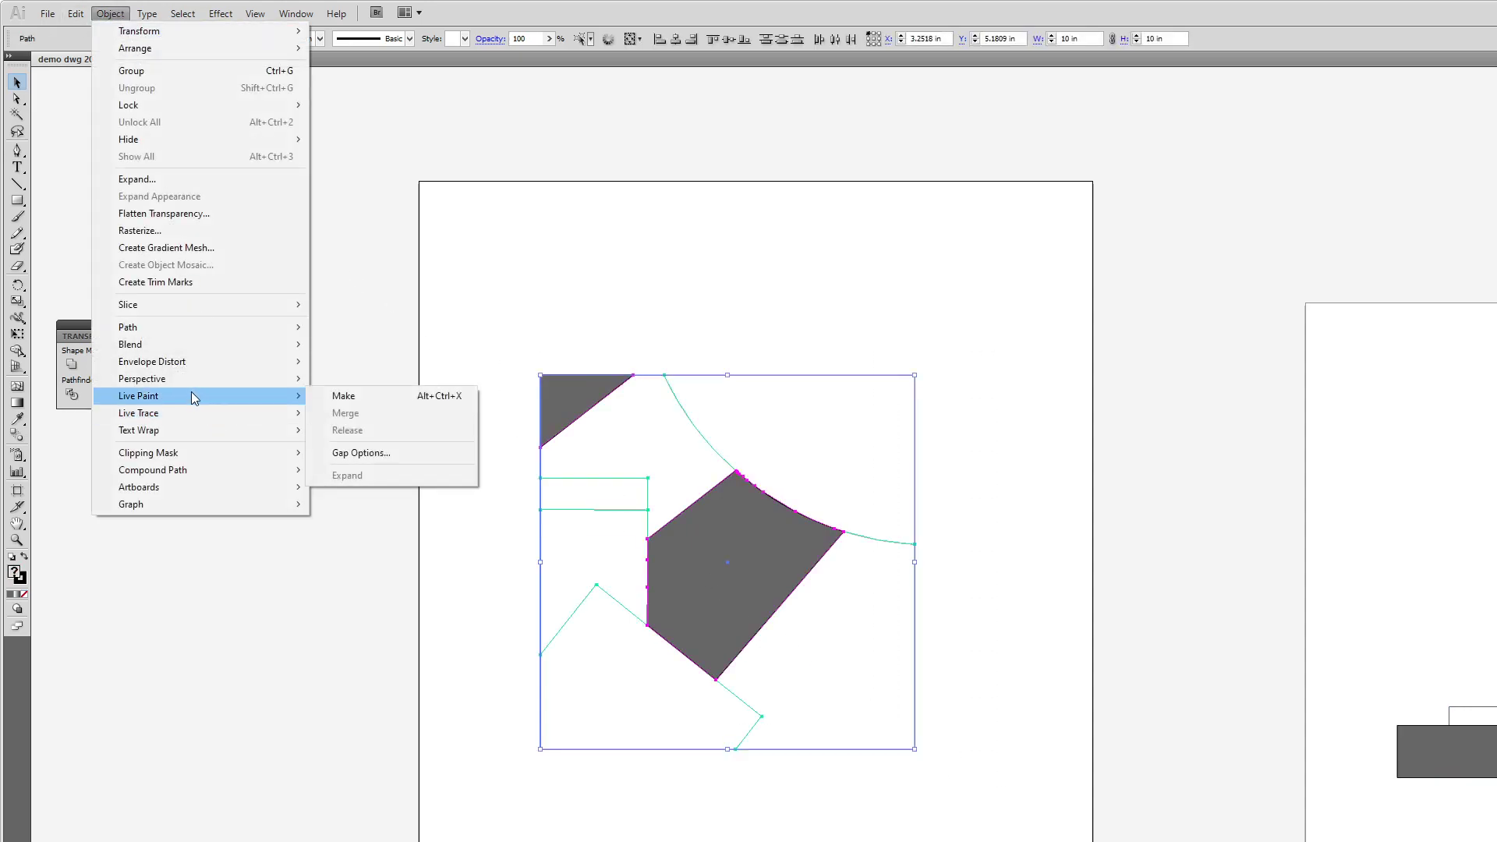
pyautogui.click(364, 394)
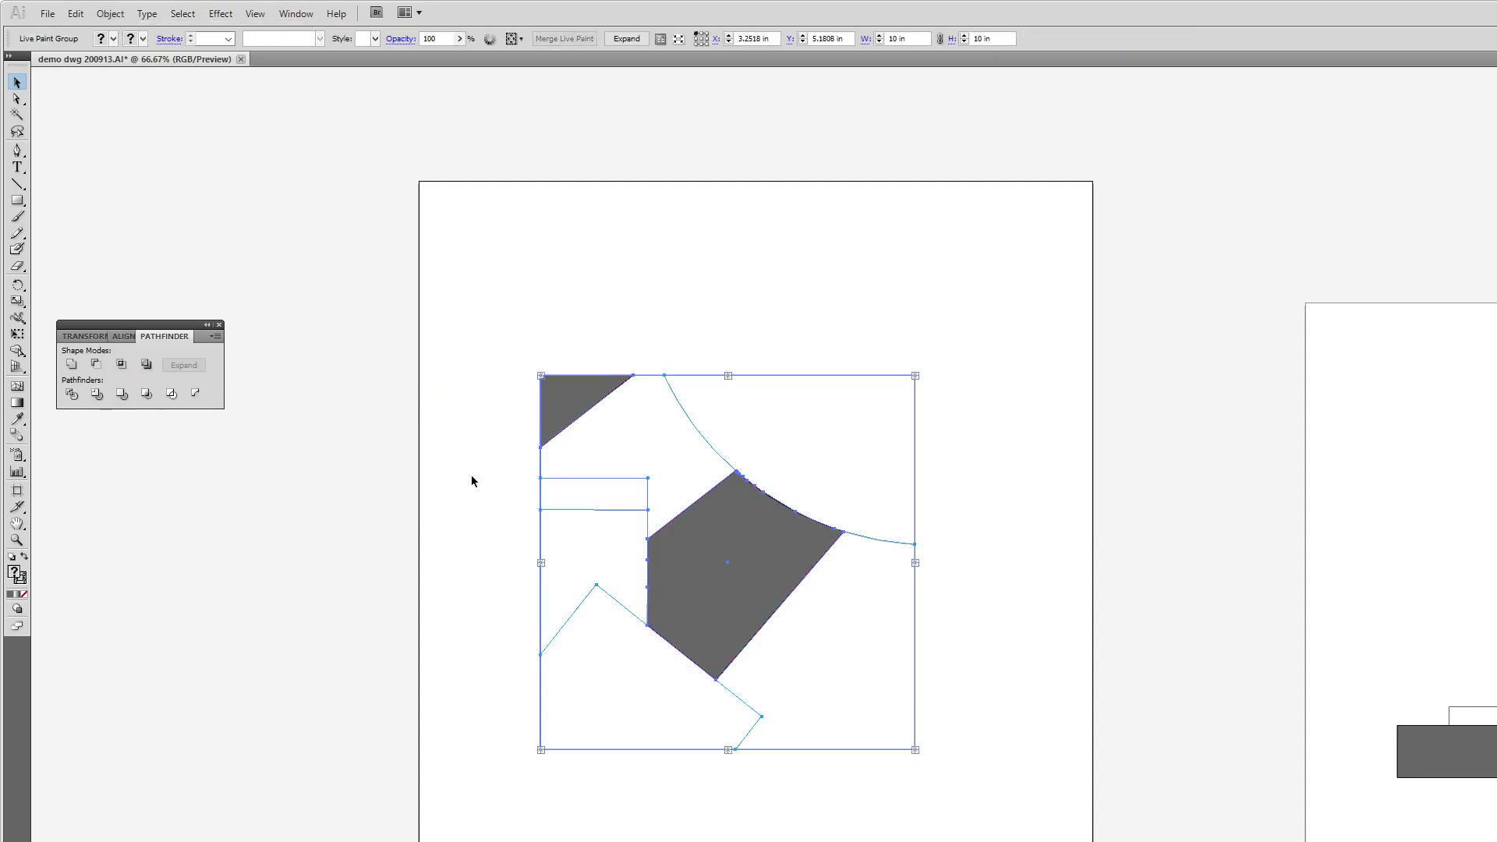
# Set a light grey fill with no stroke and apply it with the Live Paint Bucket to the plan's lower-right region
pyautogui.click(19, 404)
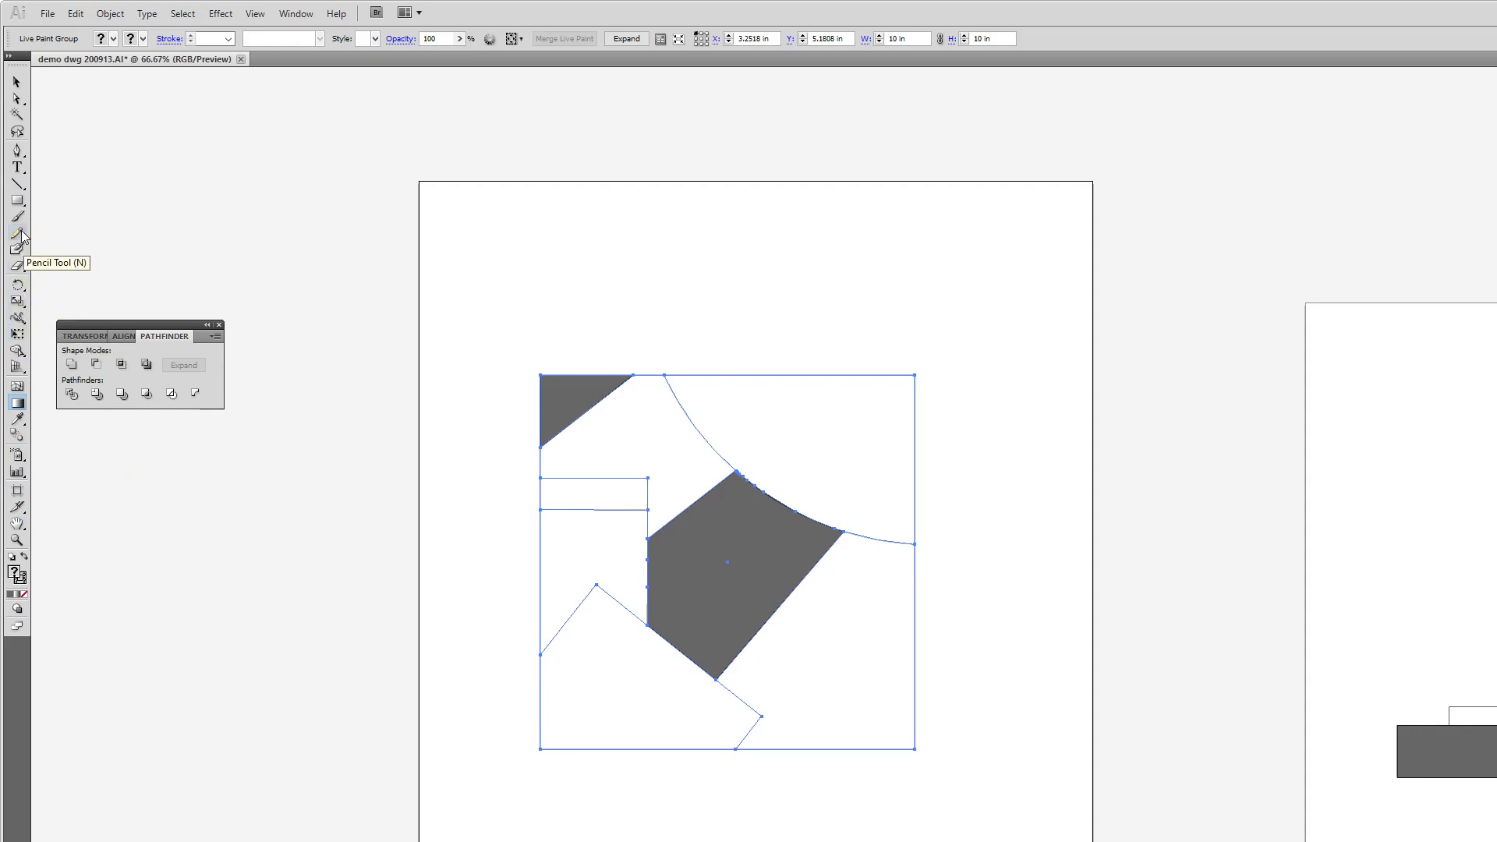
pyautogui.click(18, 352)
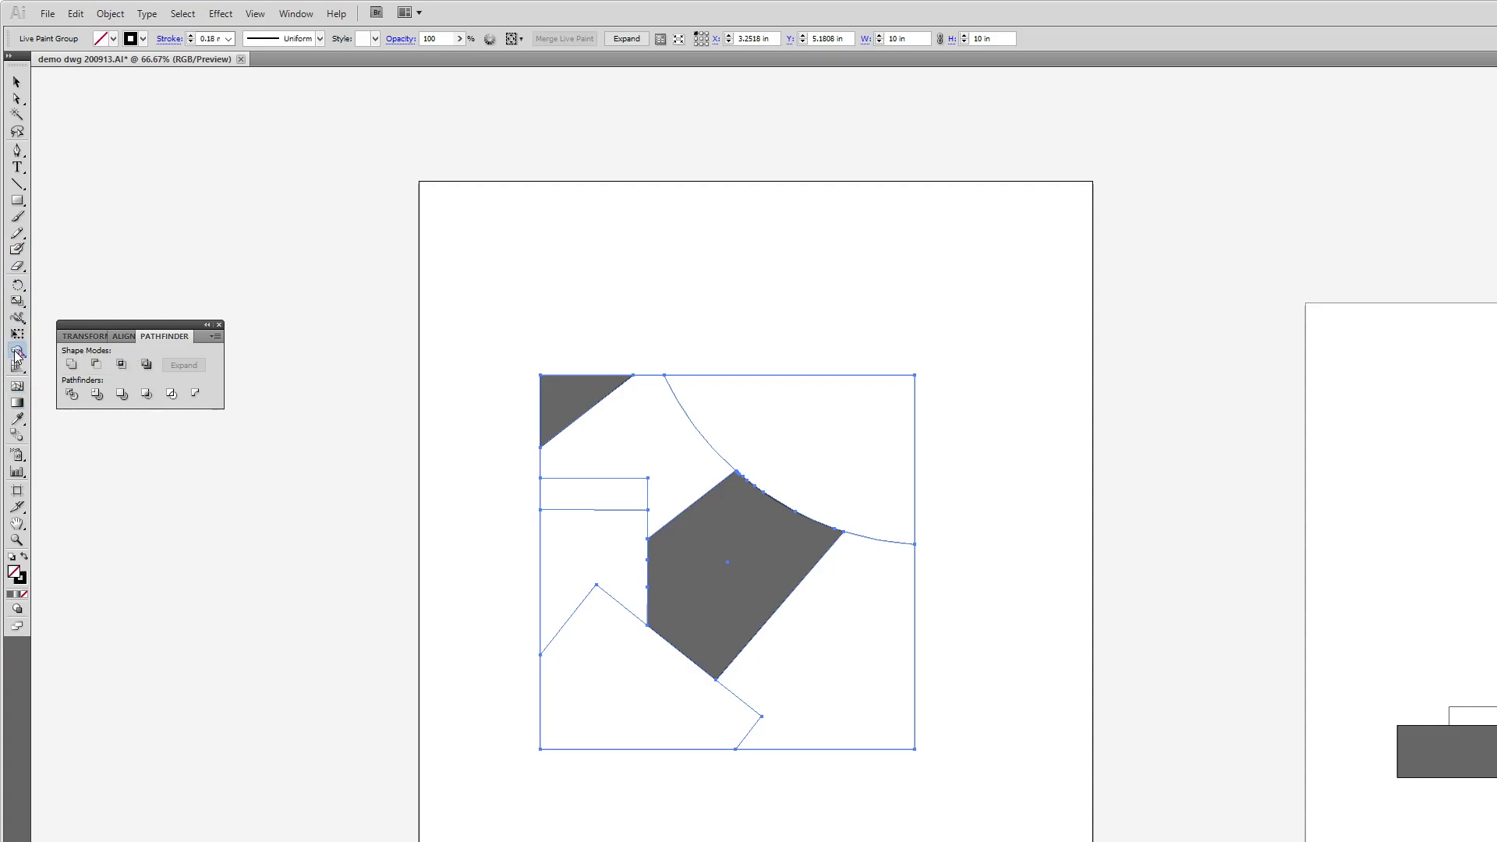
pyautogui.click(24, 556)
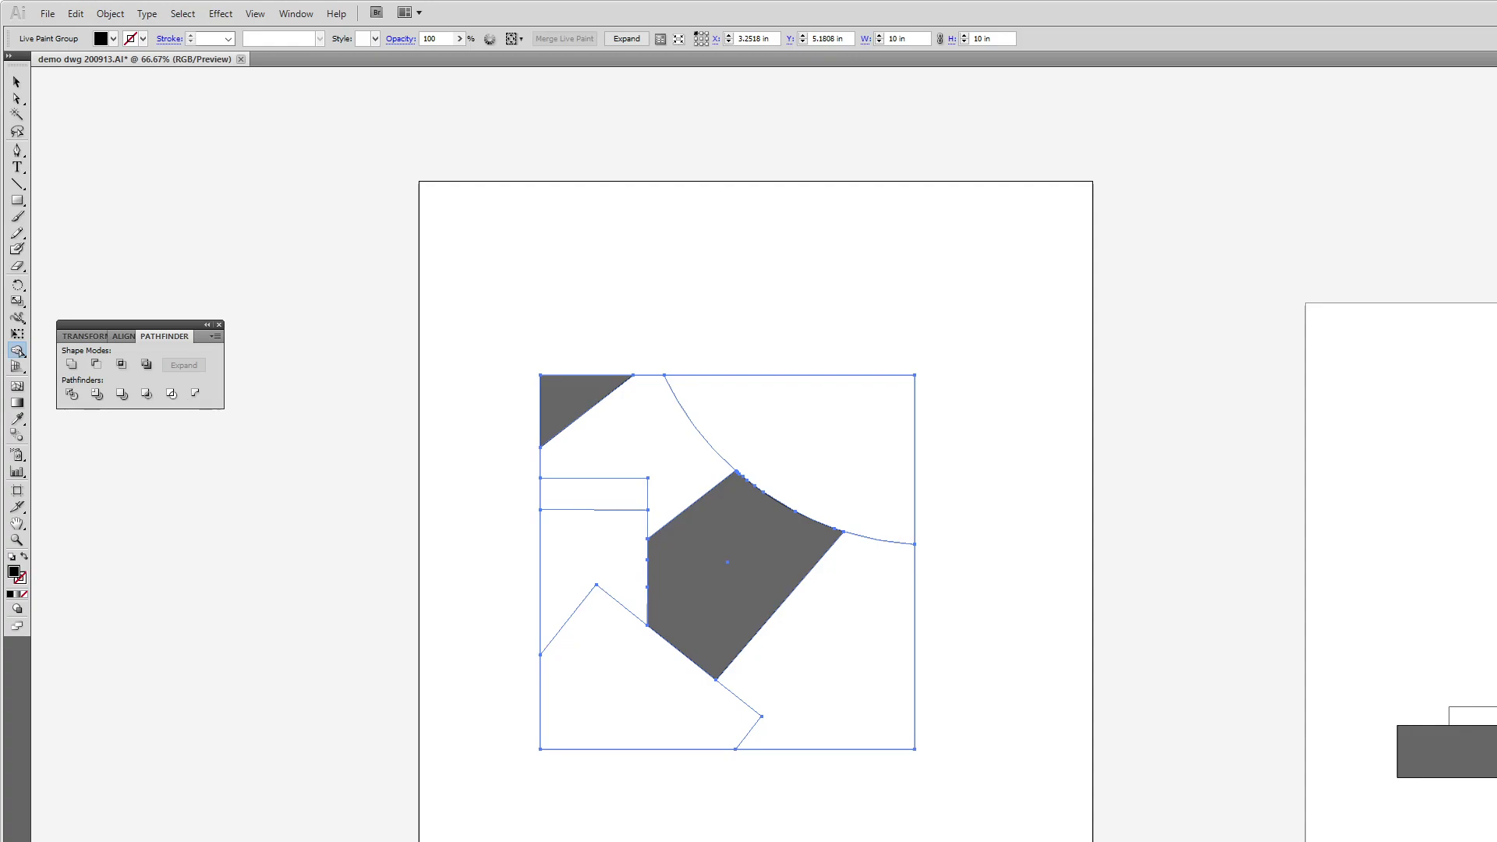
pyautogui.click(1493, 375)
pyautogui.click(19, 358)
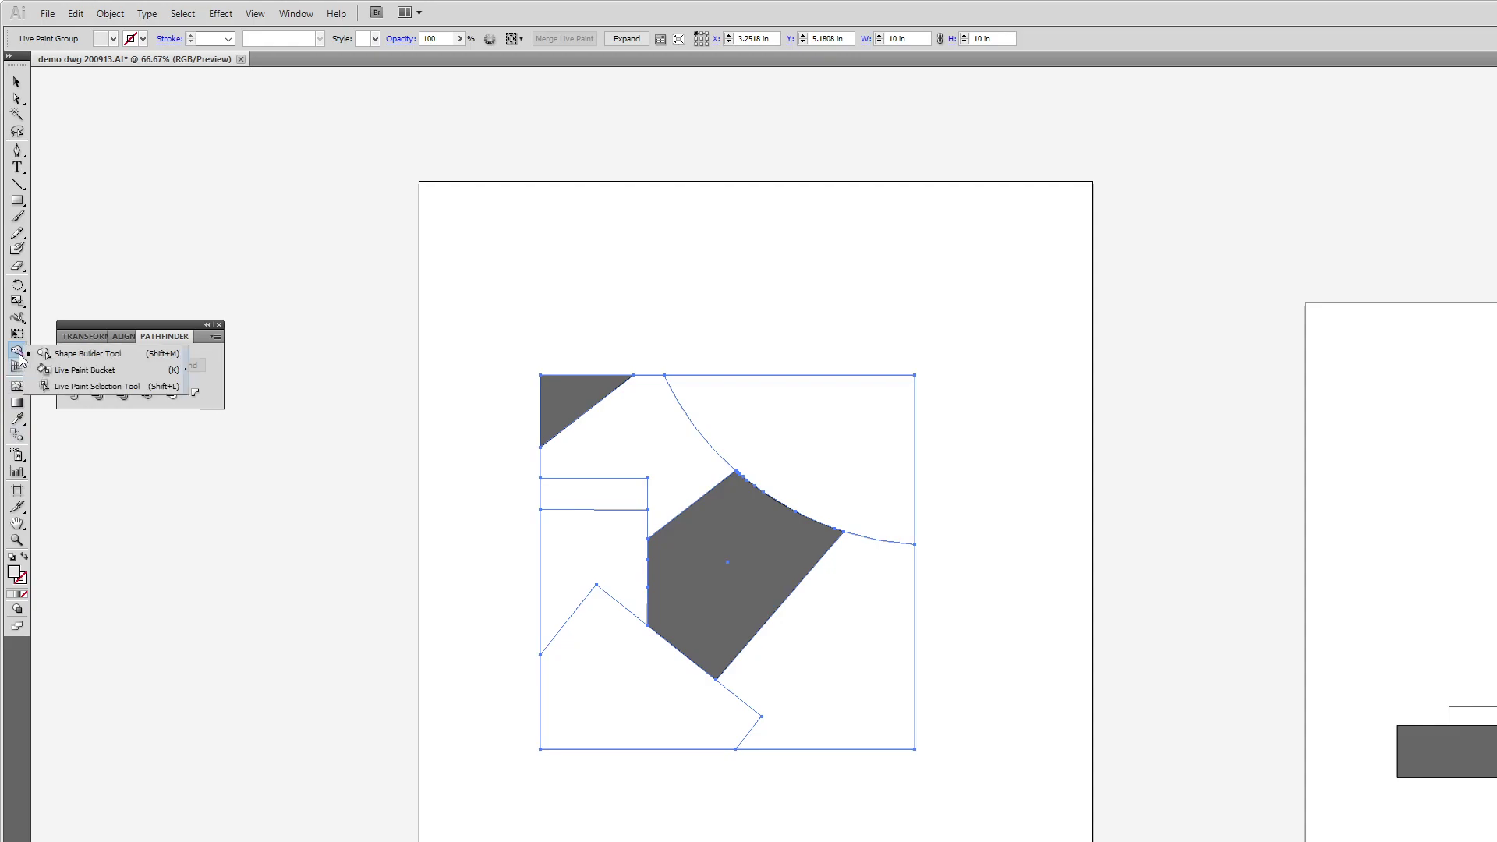
pyautogui.click(85, 370)
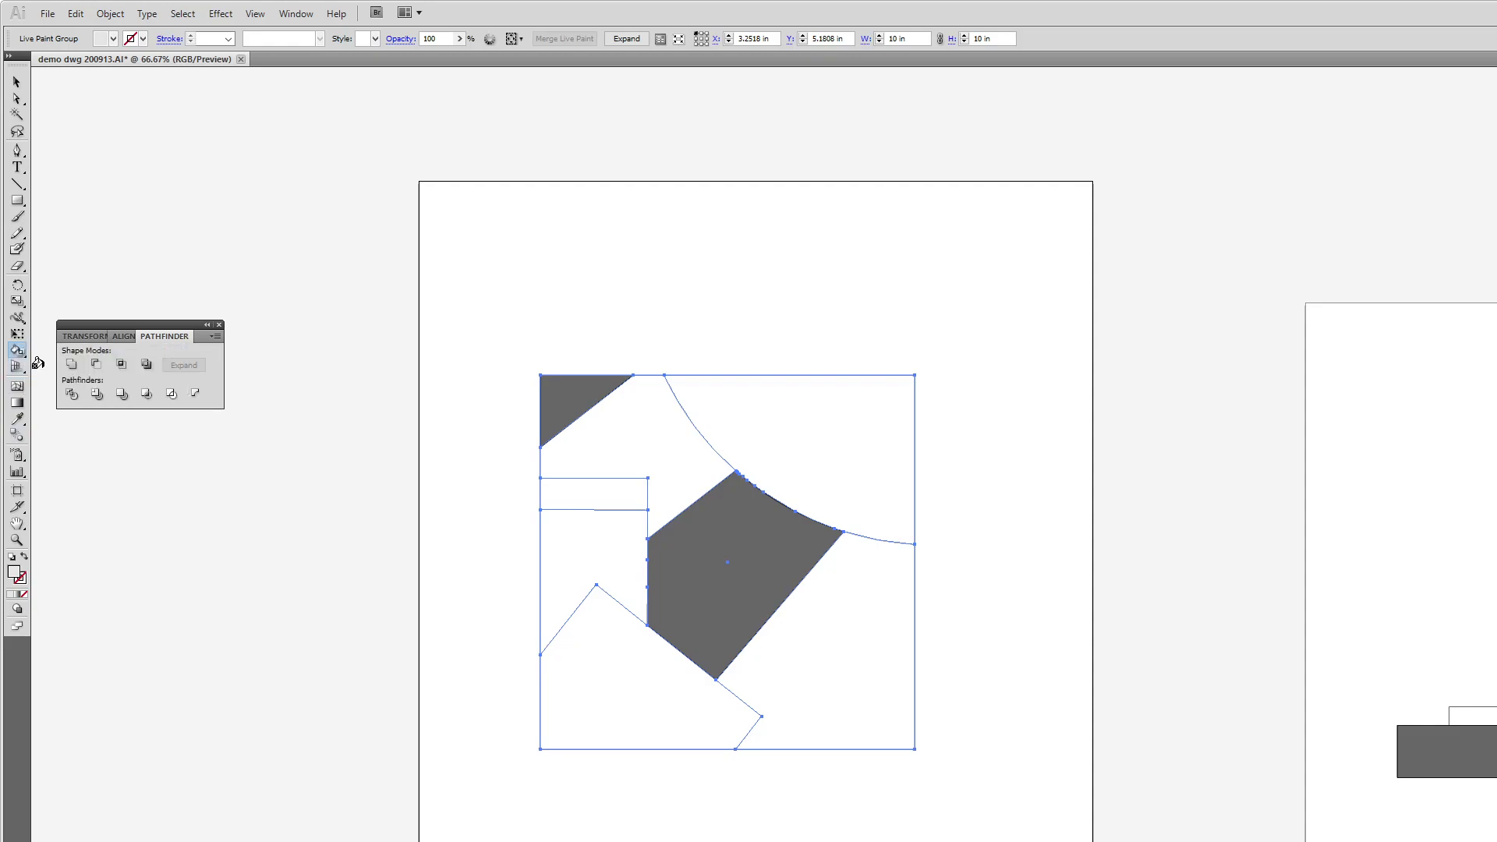
pyautogui.click(866, 650)
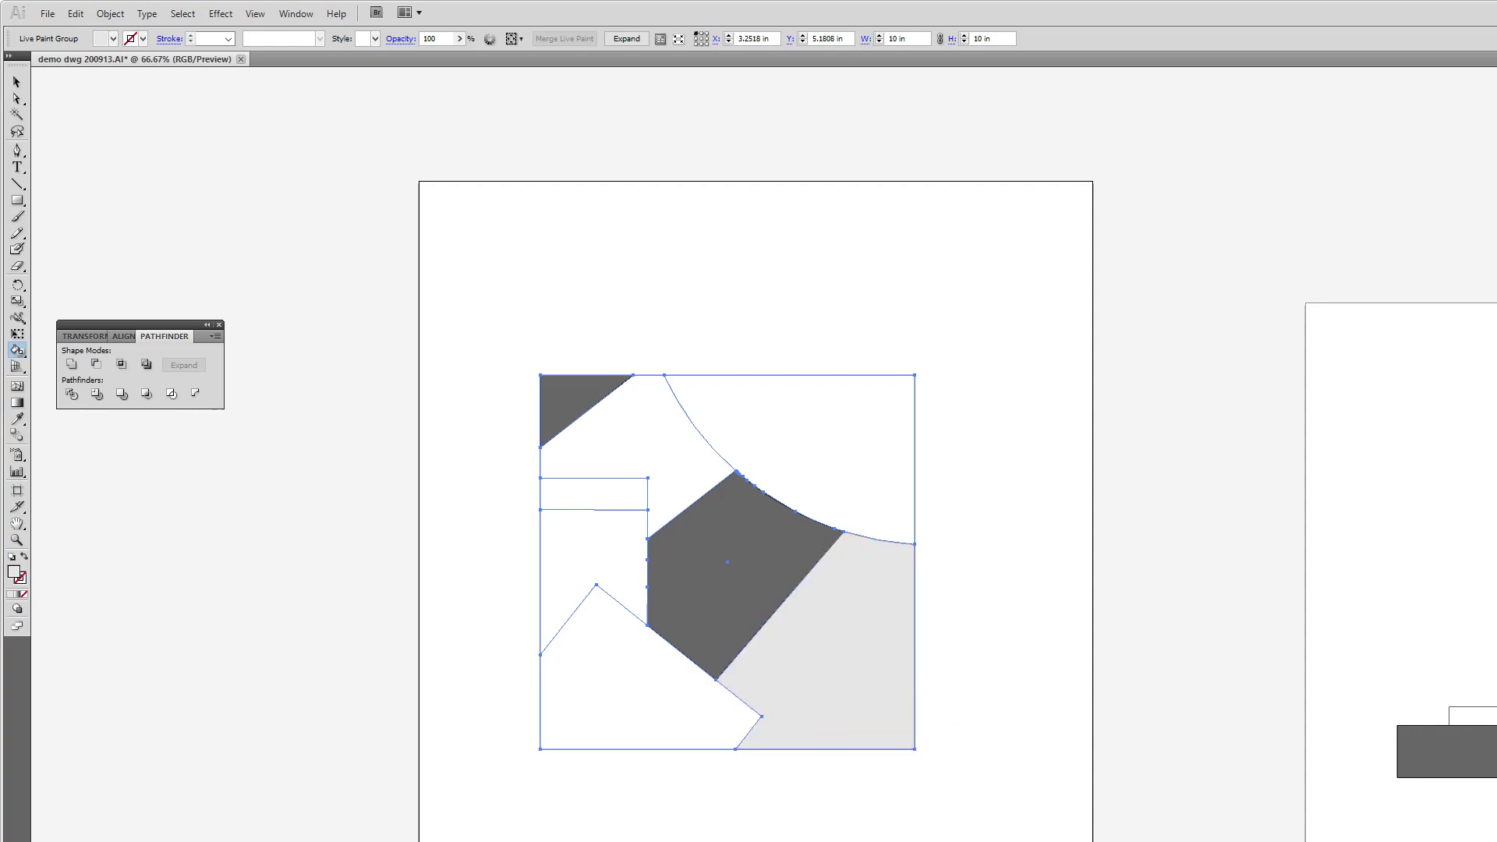
# Switch to Rhino and examine the heights of the model's surfaces from several angles in the Perspective view
pyautogui.hotkey('alt', 'Tab')
pyautogui.moveTo(655, 433)
pyautogui.mouseDown()
pyautogui.moveTo(691, 432)
pyautogui.moveTo(637, 448)
pyautogui.mouseUp()
pyautogui.moveTo(1152, 377); pyautogui.dragTo(1200, 400)
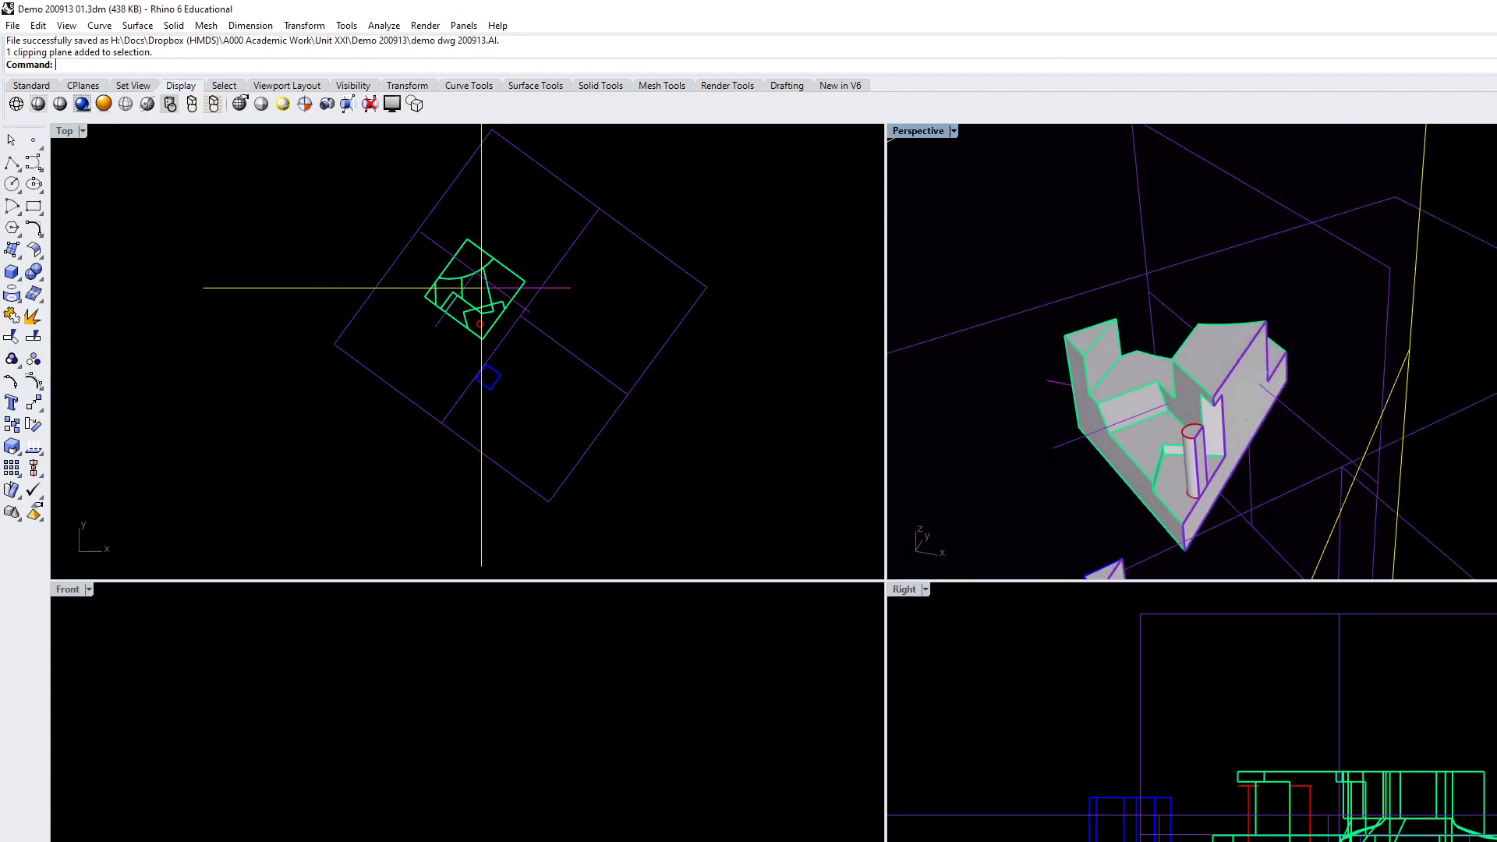
pyautogui.moveTo(1357, 452)
pyautogui.mouseDown()
pyautogui.moveTo(1356, 477)
pyautogui.moveTo(1273, 441)
pyautogui.moveTo(1333, 431)
pyautogui.moveTo(1470, 457)
pyautogui.moveTo(1446, 478)
pyautogui.moveTo(1372, 452)
pyautogui.mouseUp()
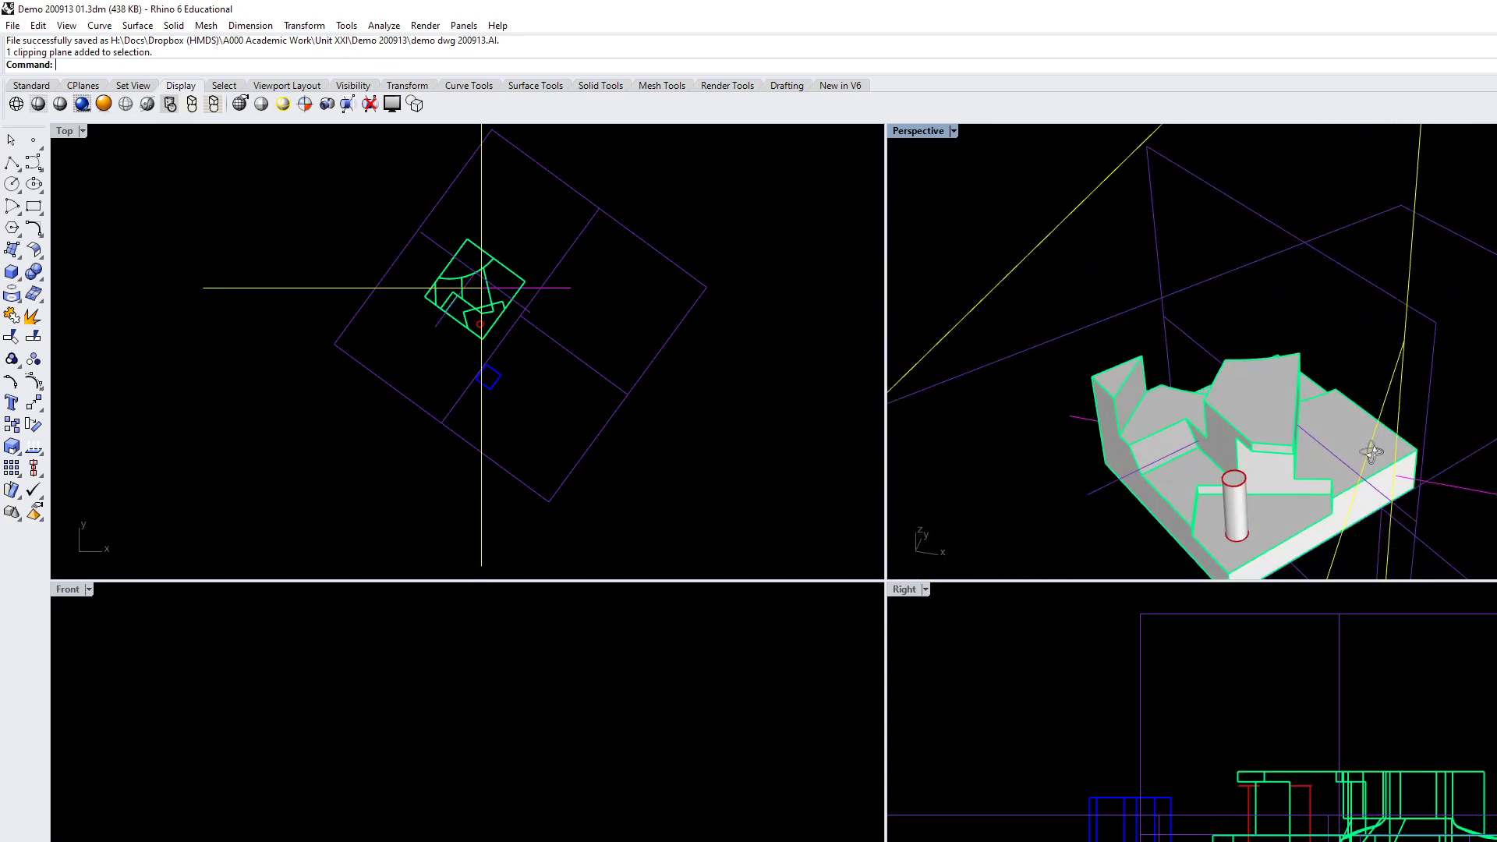
pyautogui.moveTo(1304, 530); pyautogui.dragTo(1376, 476)
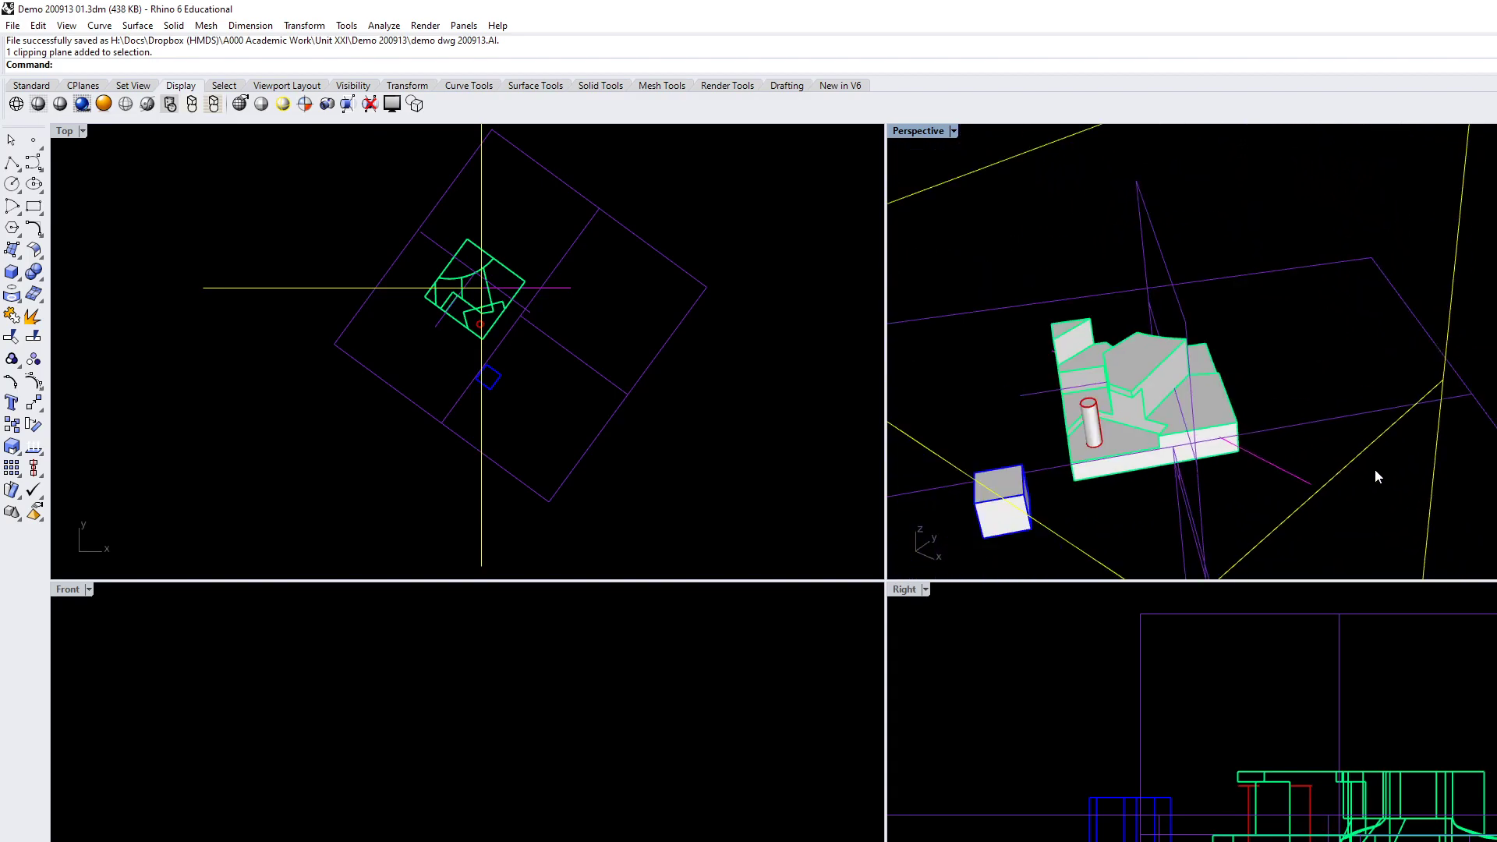
pyautogui.scroll(3, 1135, 446)
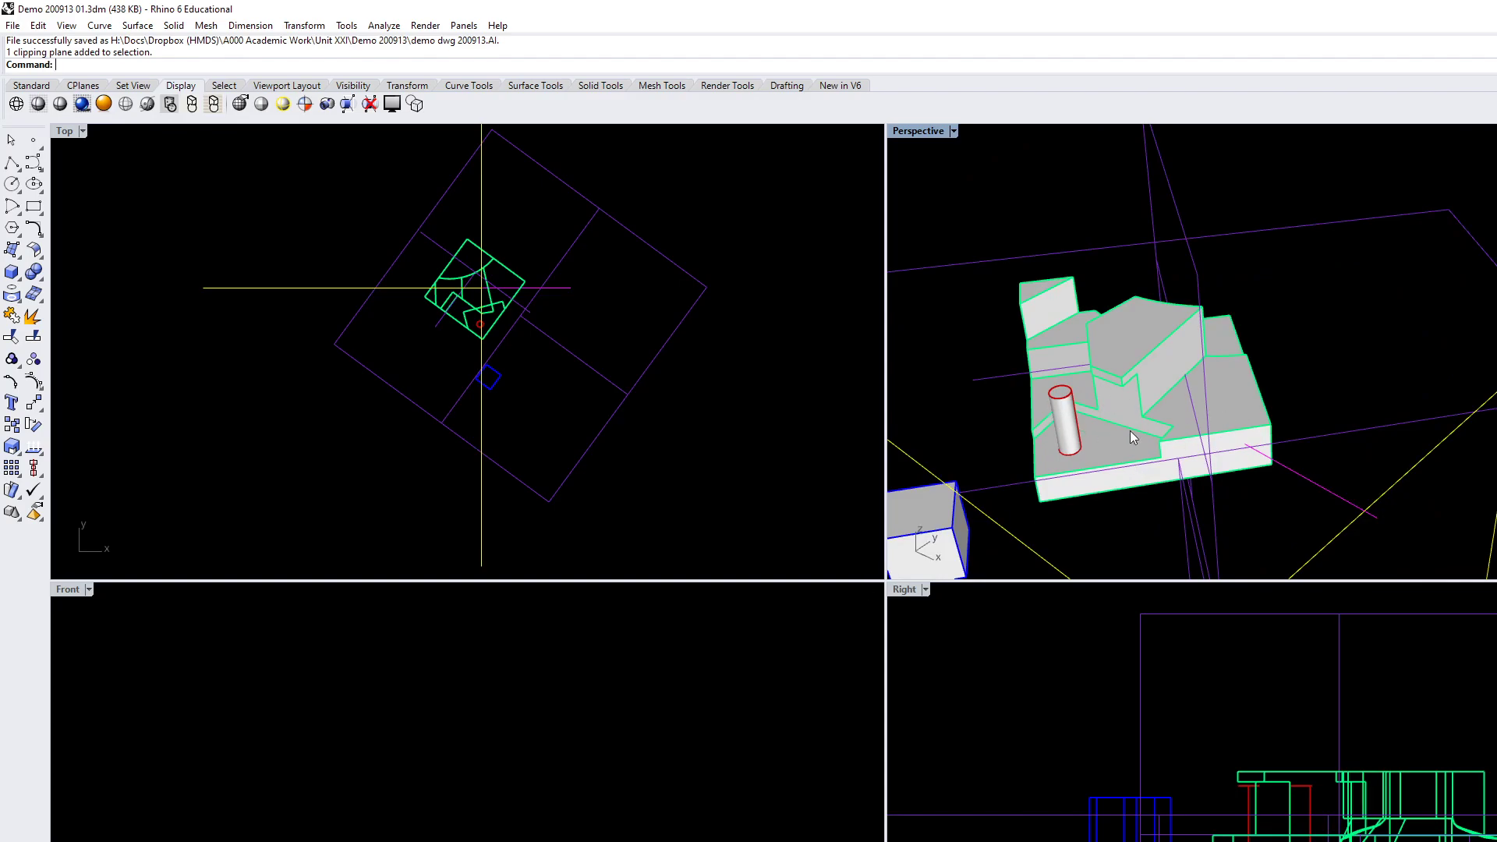
pyautogui.moveTo(1121, 418); pyautogui.dragTo(1093, 436)
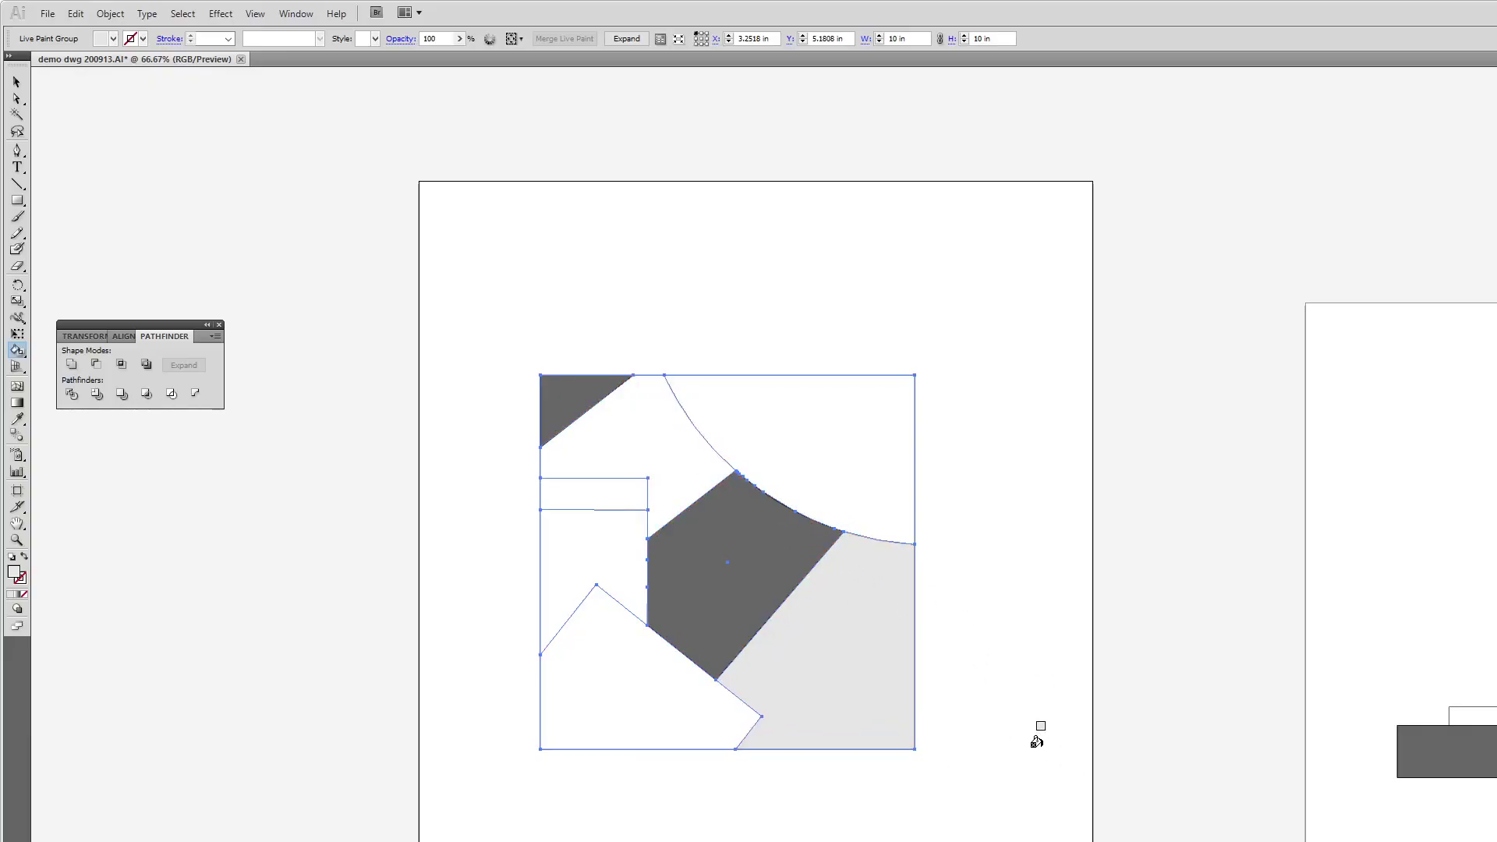
# Back in Illustrator, undo the lower-right region's fill and fill the rotated lower-left shape and the upper-right arc region light grey
pyautogui.click(834, 624)
pyautogui.hotkey('ctrl', 'z')
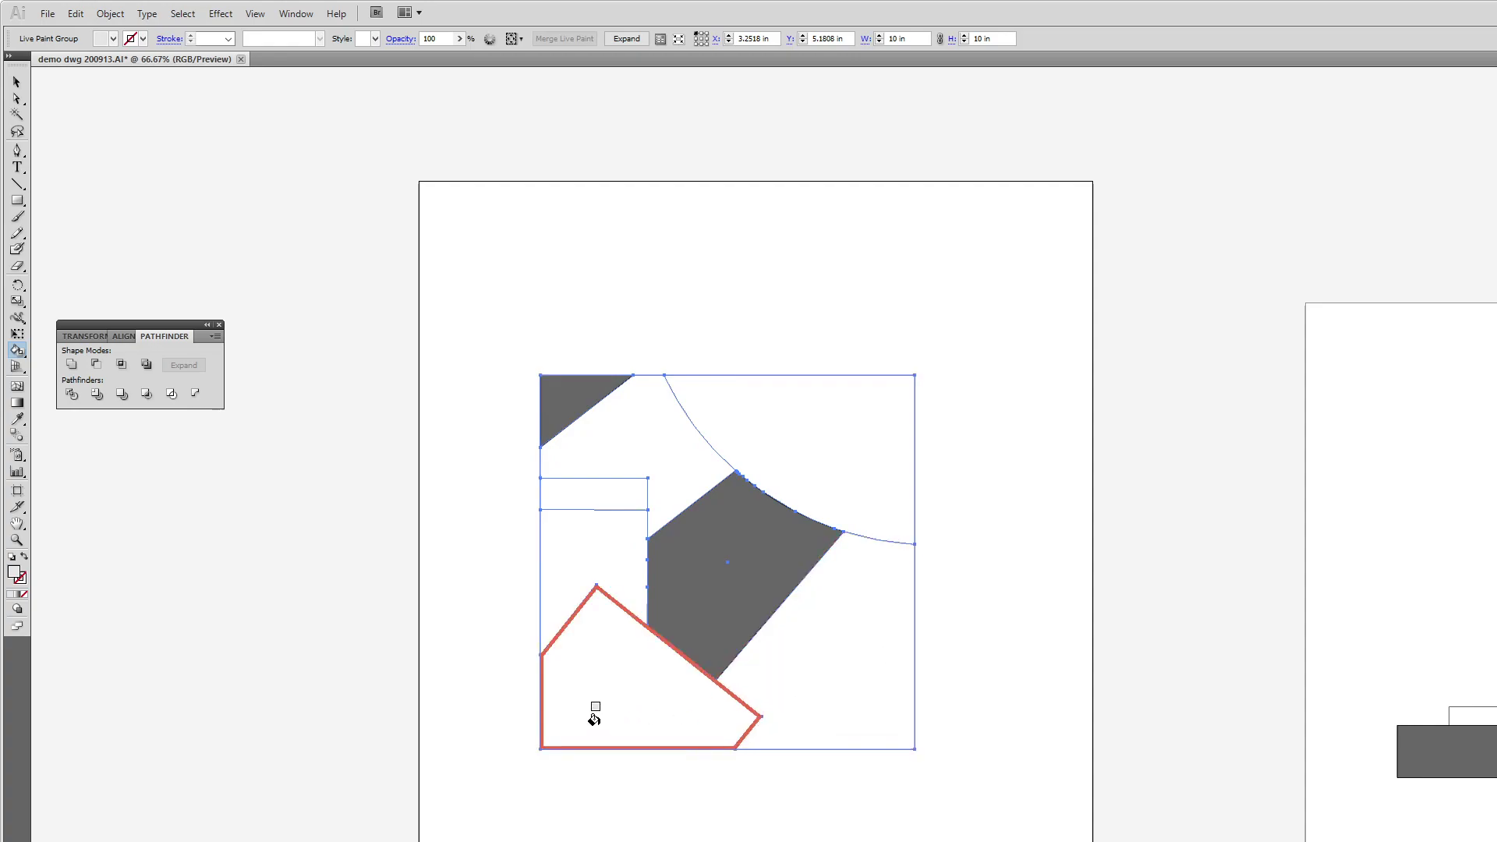
pyautogui.click(588, 711)
pyautogui.click(842, 425)
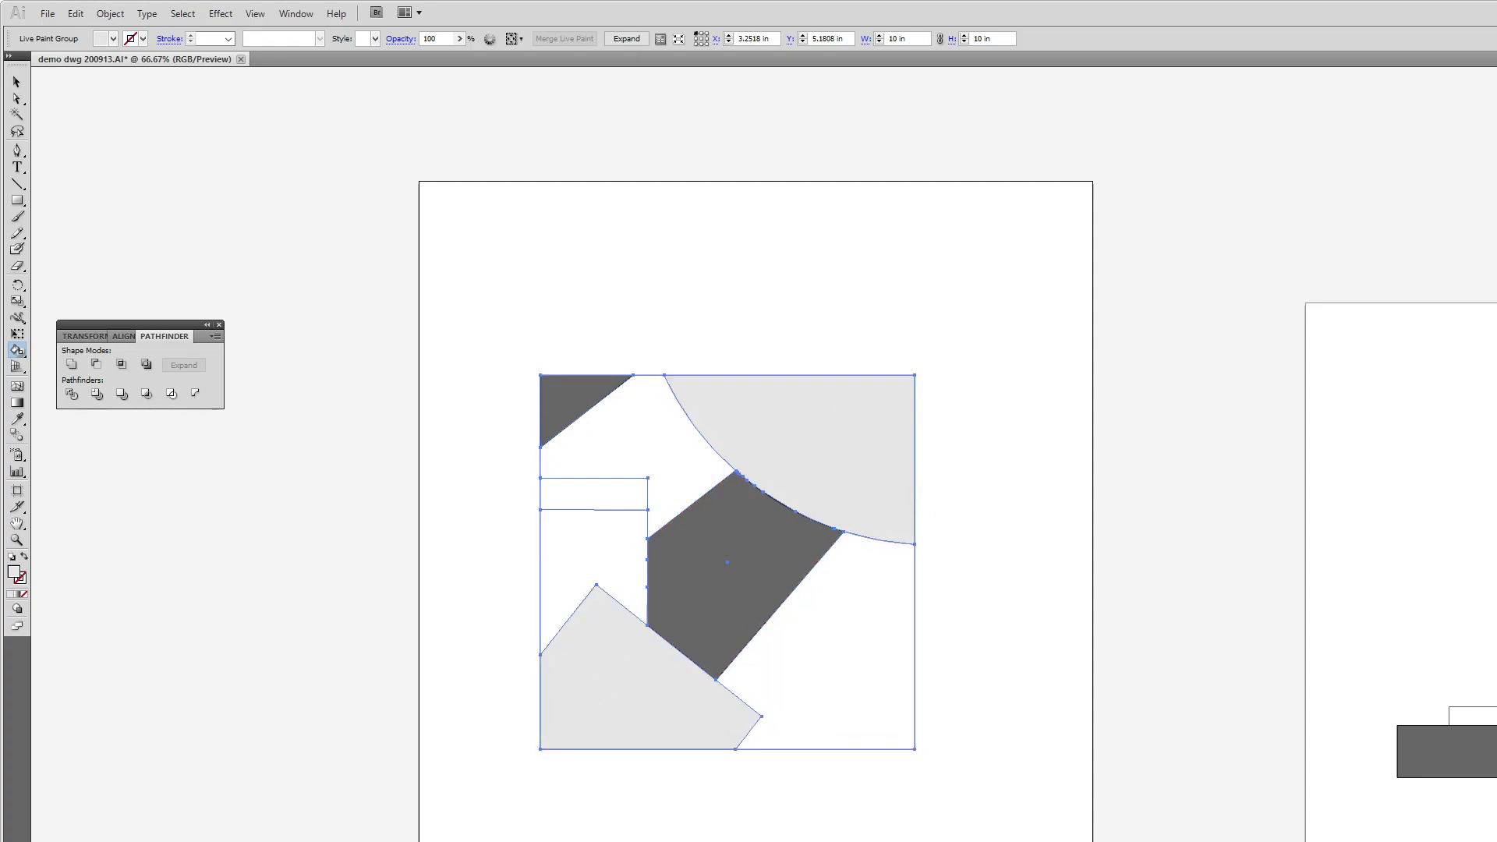
# Fill the lower-right and upper-left ground regions medium grey and the two stacked left rectangles darker grey, and deselect the group
pyautogui.click(879, 611)
pyautogui.click(614, 413)
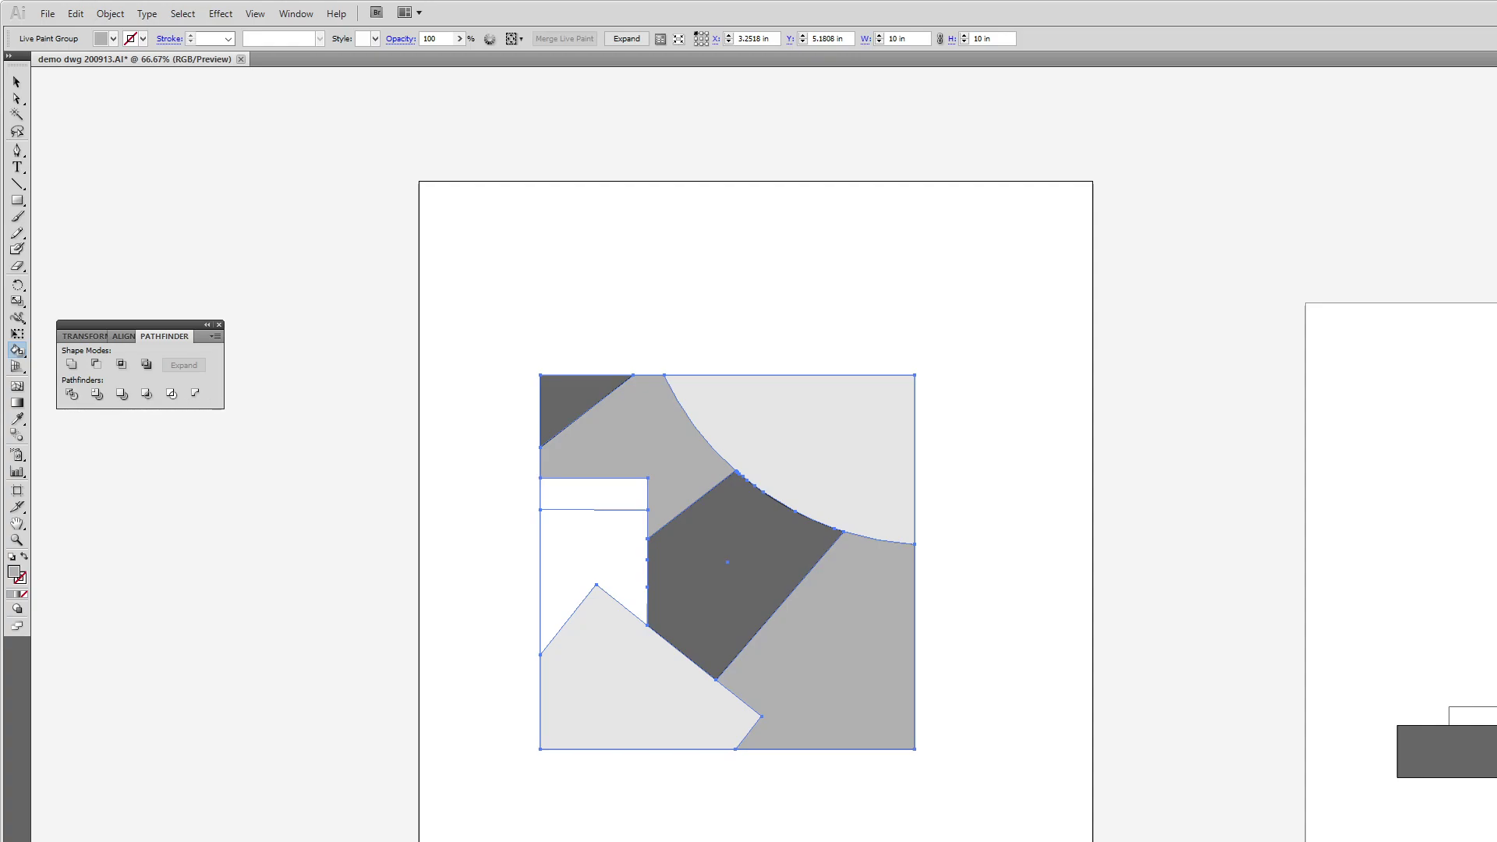
pyautogui.click(598, 539)
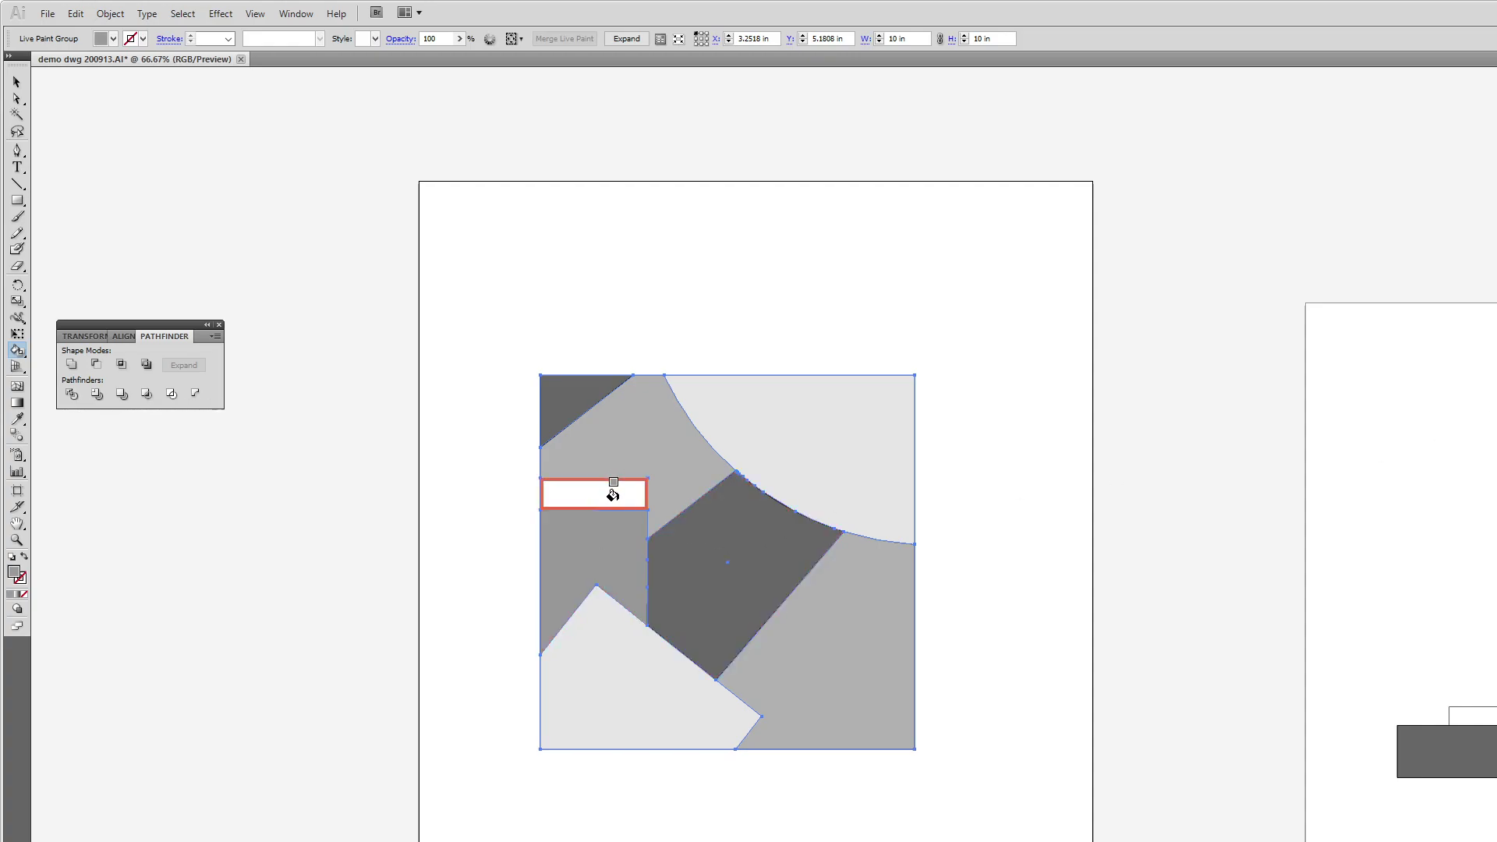
pyautogui.click(613, 495)
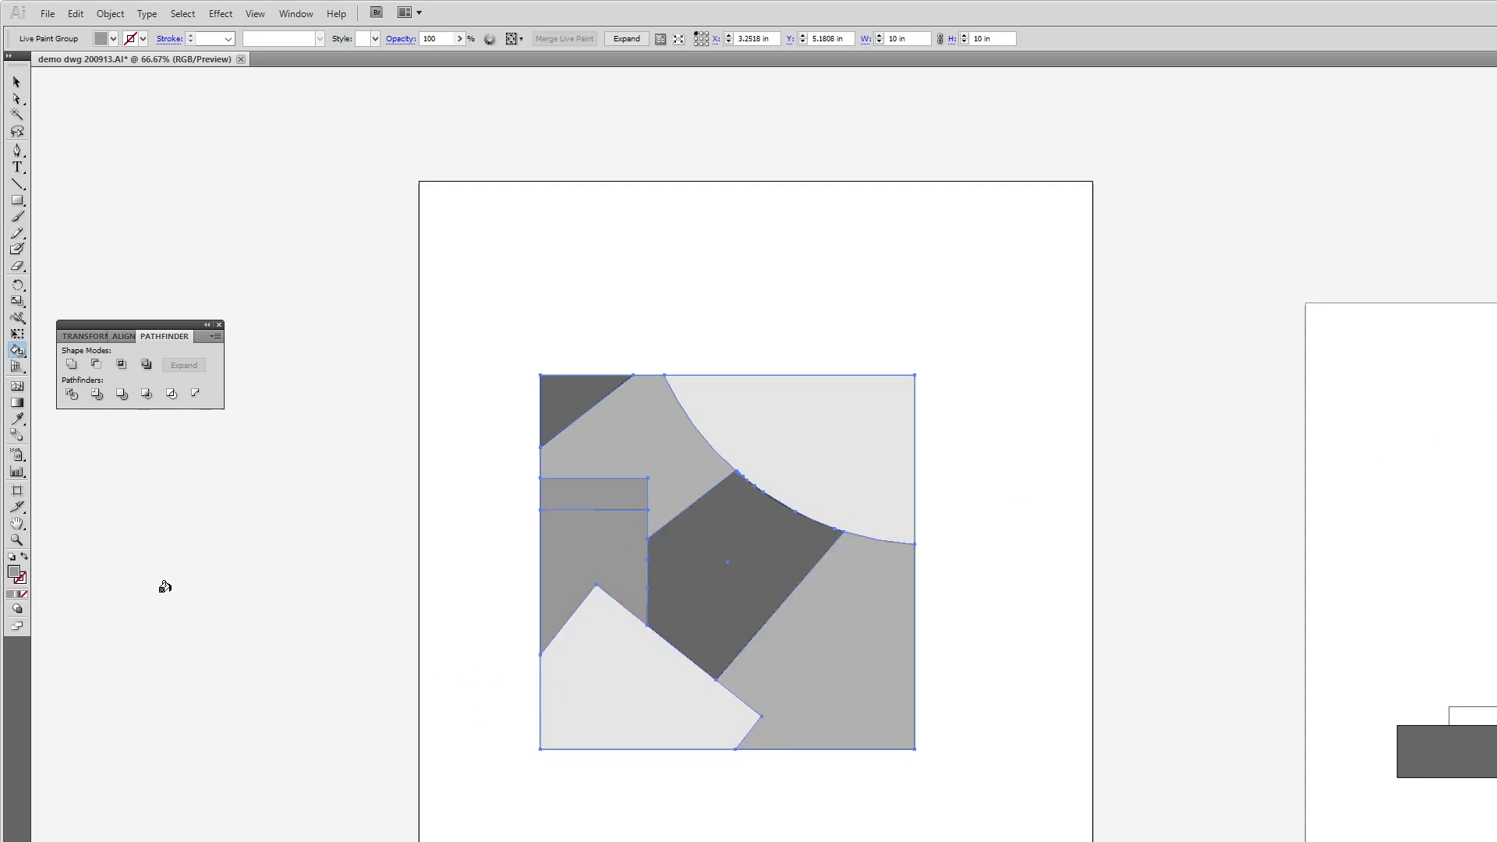
pyautogui.click(17, 81)
pyautogui.click(190, 224)
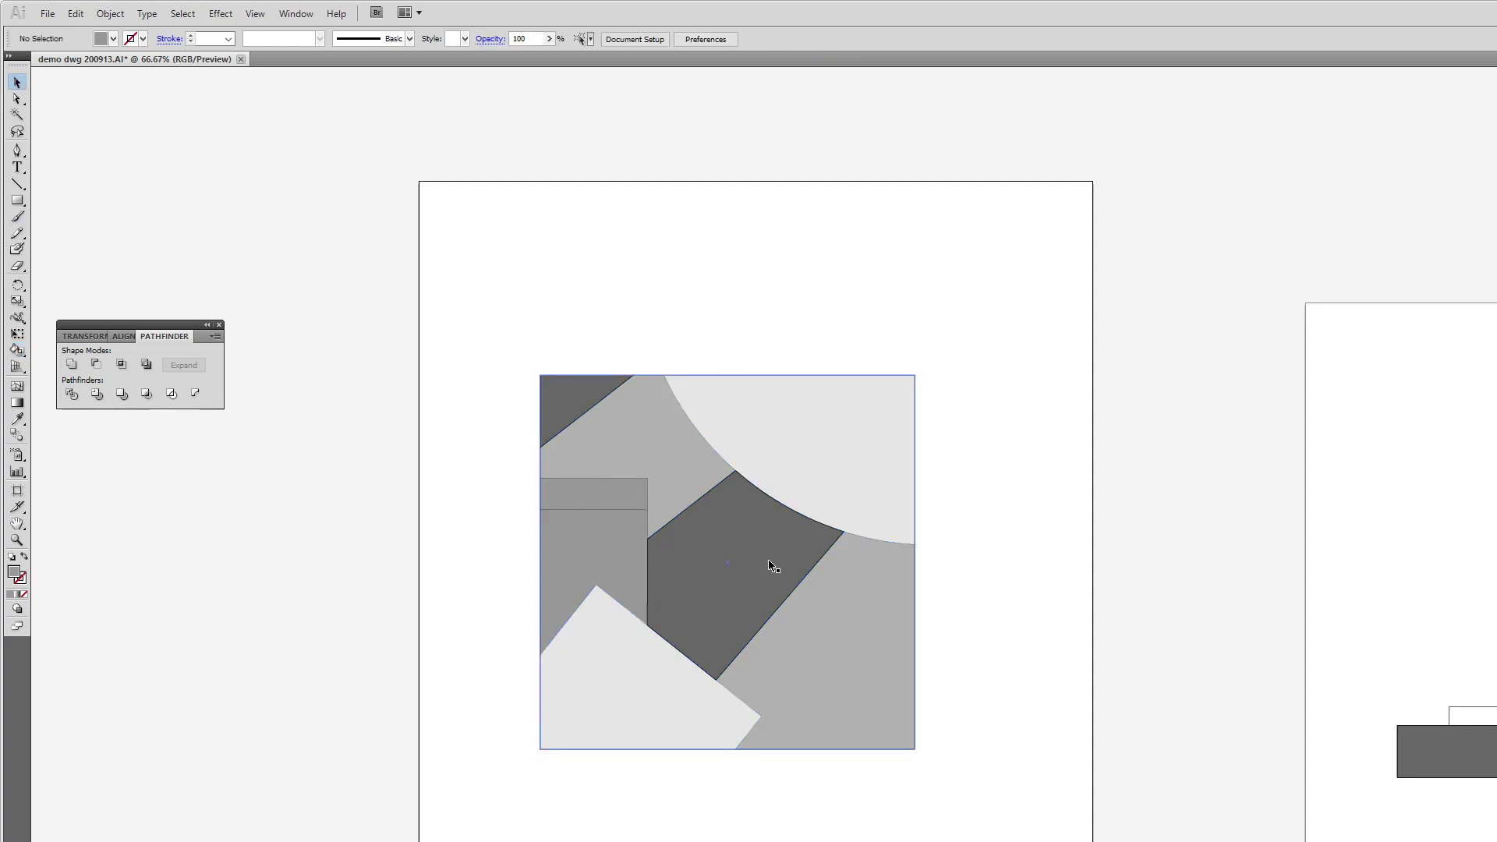
# Try to select the plan's dark central region on its own within the Live Paint group
pyautogui.click(811, 572)
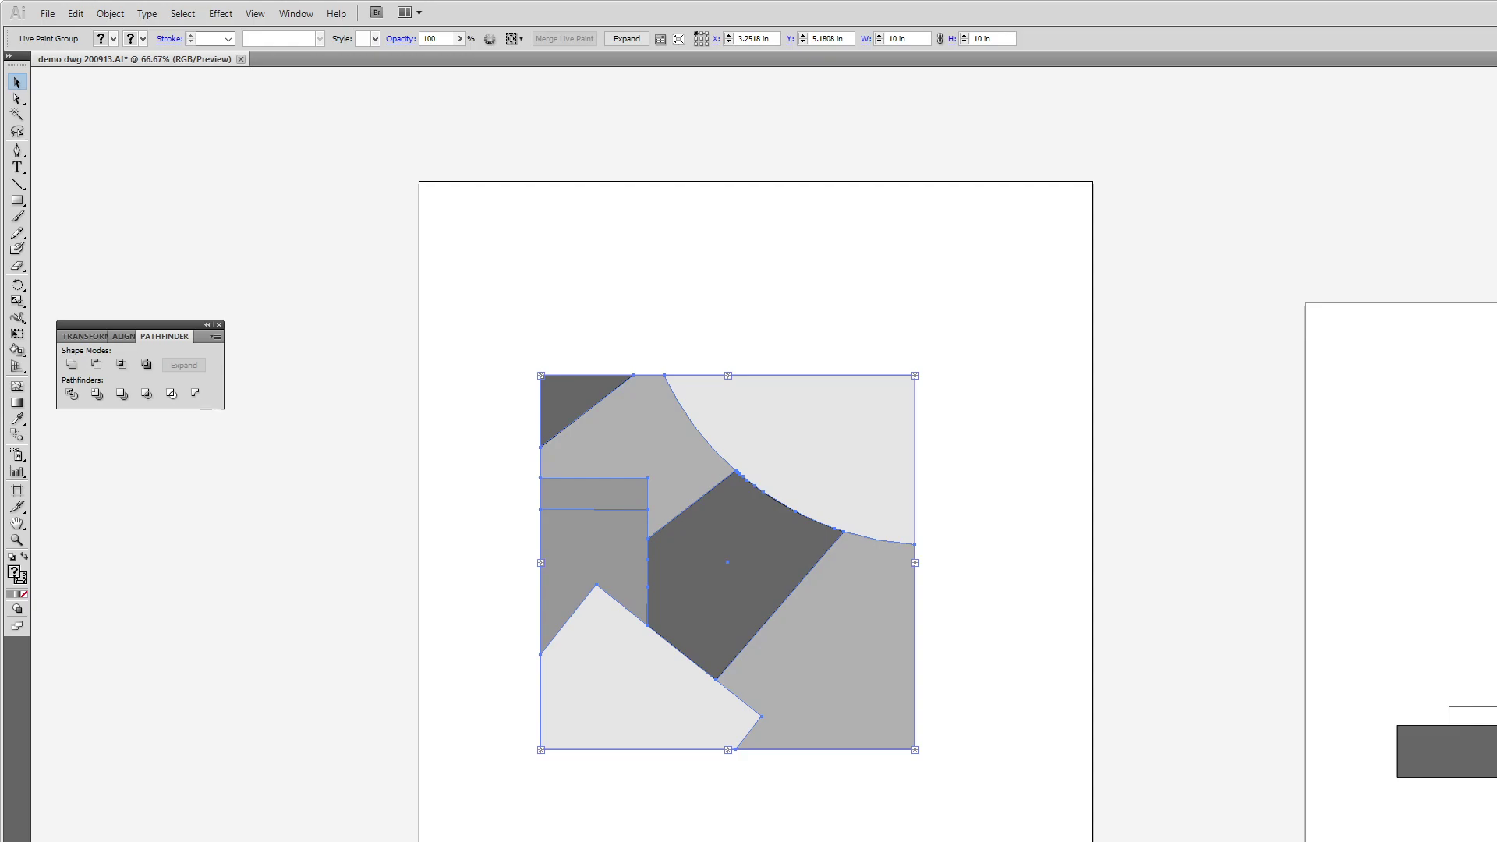
pyautogui.click(1487, 751)
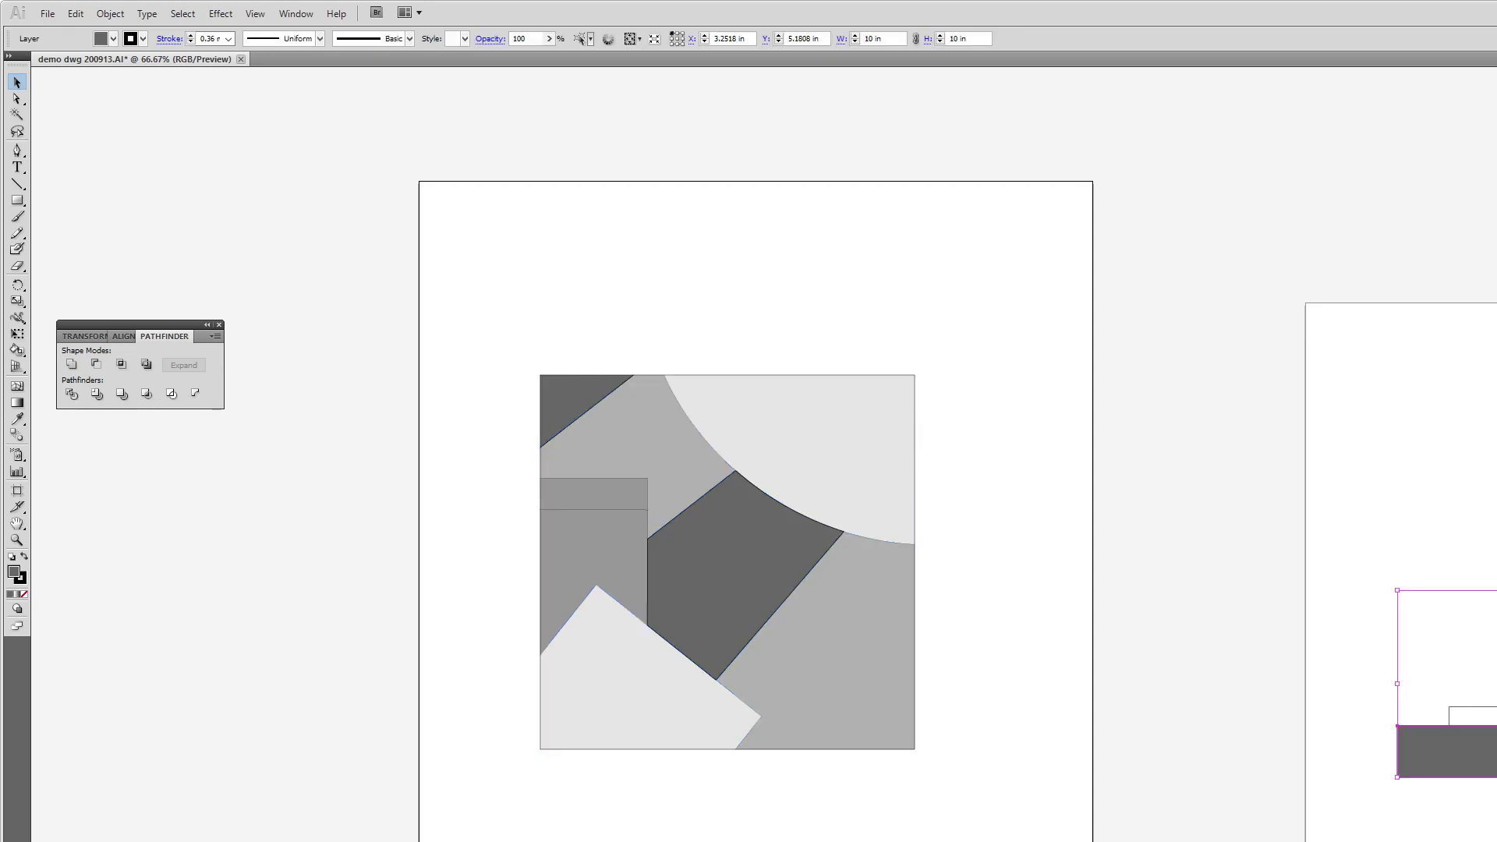
pyautogui.click(711, 571)
pyautogui.click(17, 99)
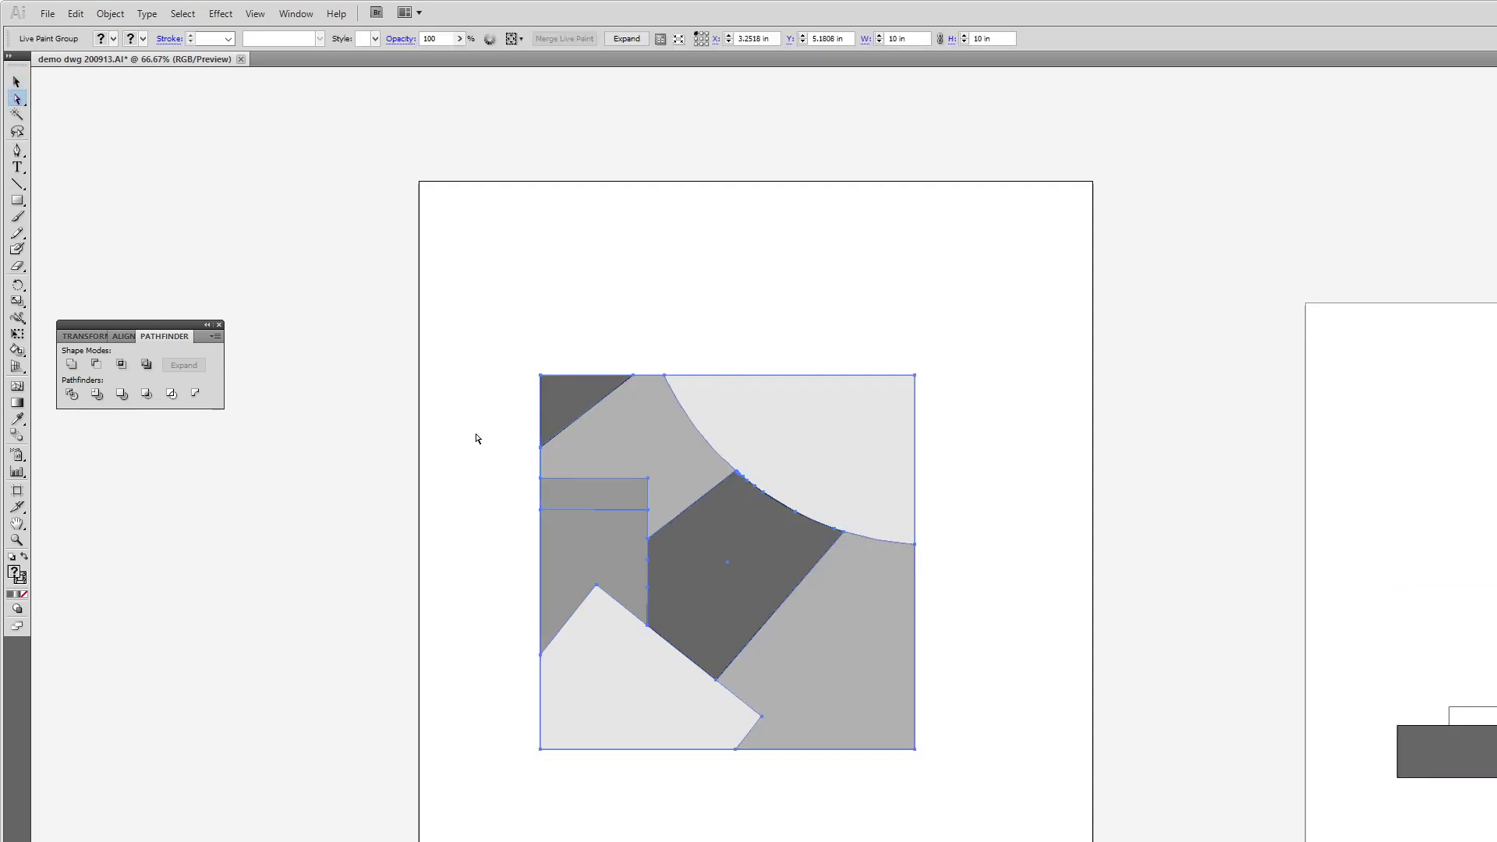
pyautogui.press('ctrl')
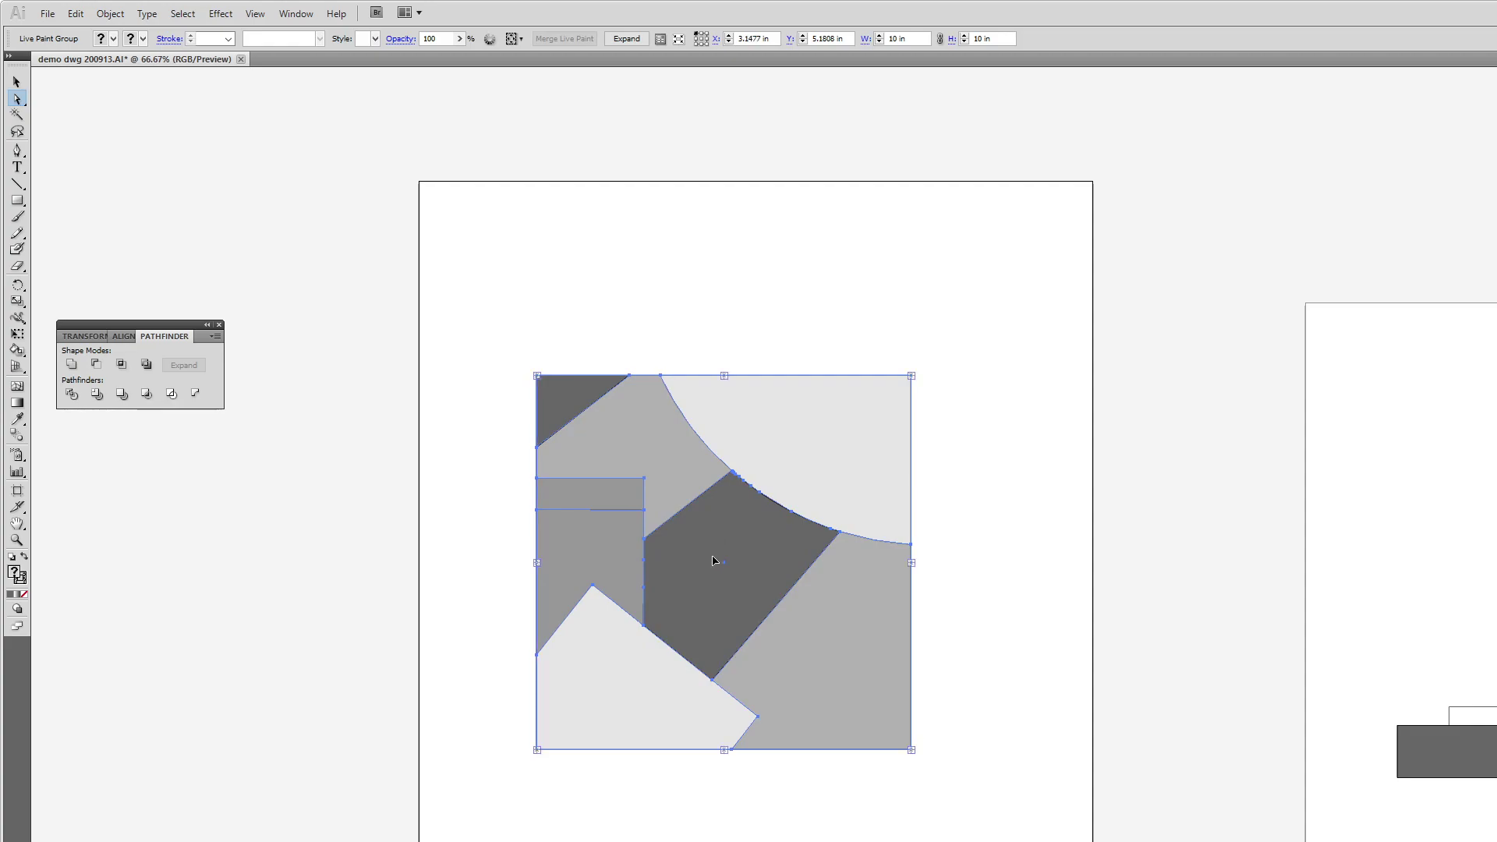
pyautogui.click(222, 546)
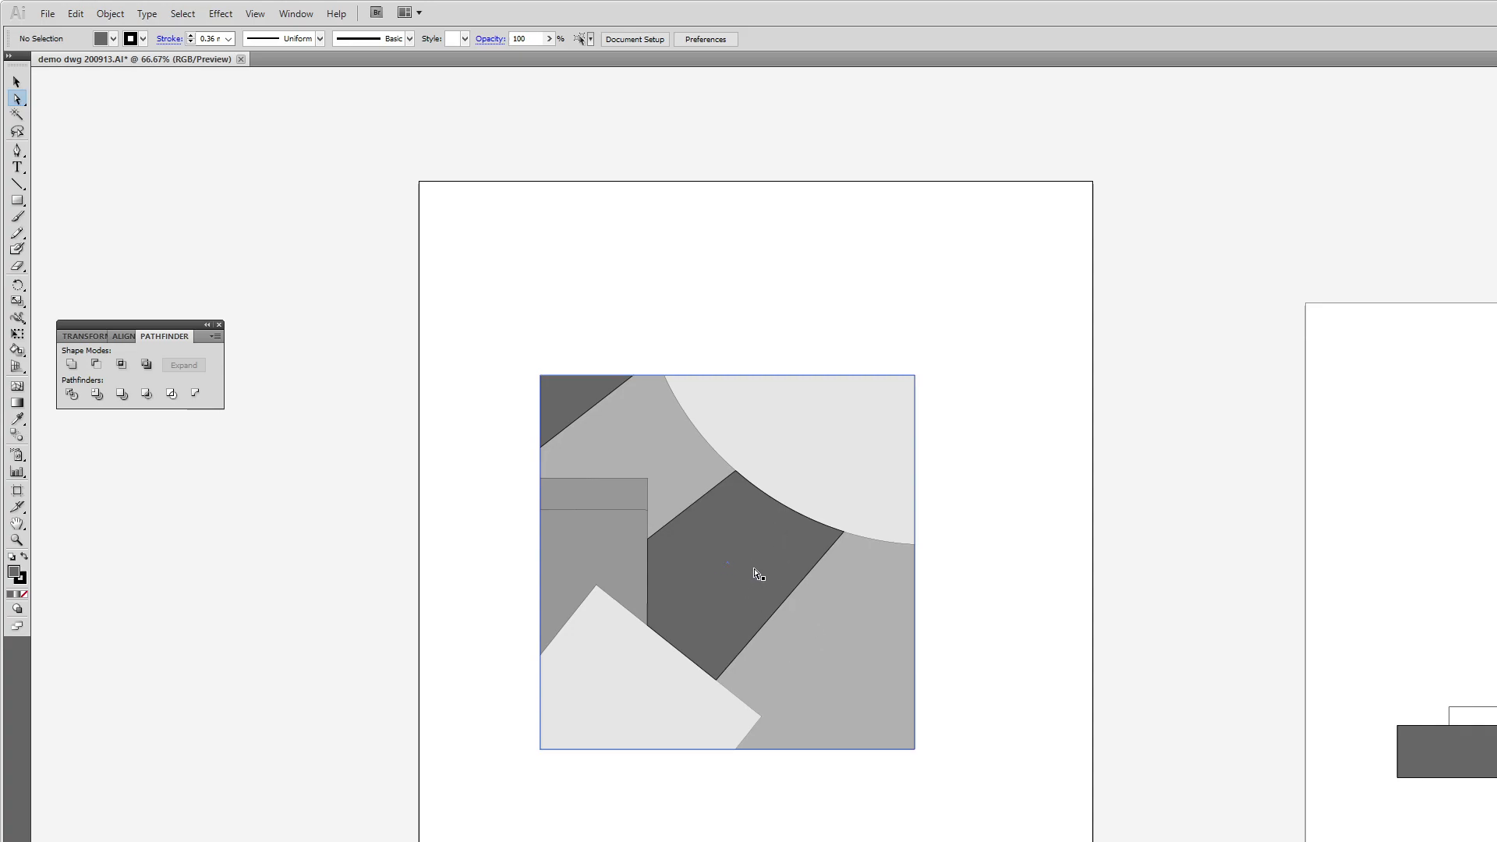
# Try releasing the plan's Live Paint group and undo the release
pyautogui.click(755, 567)
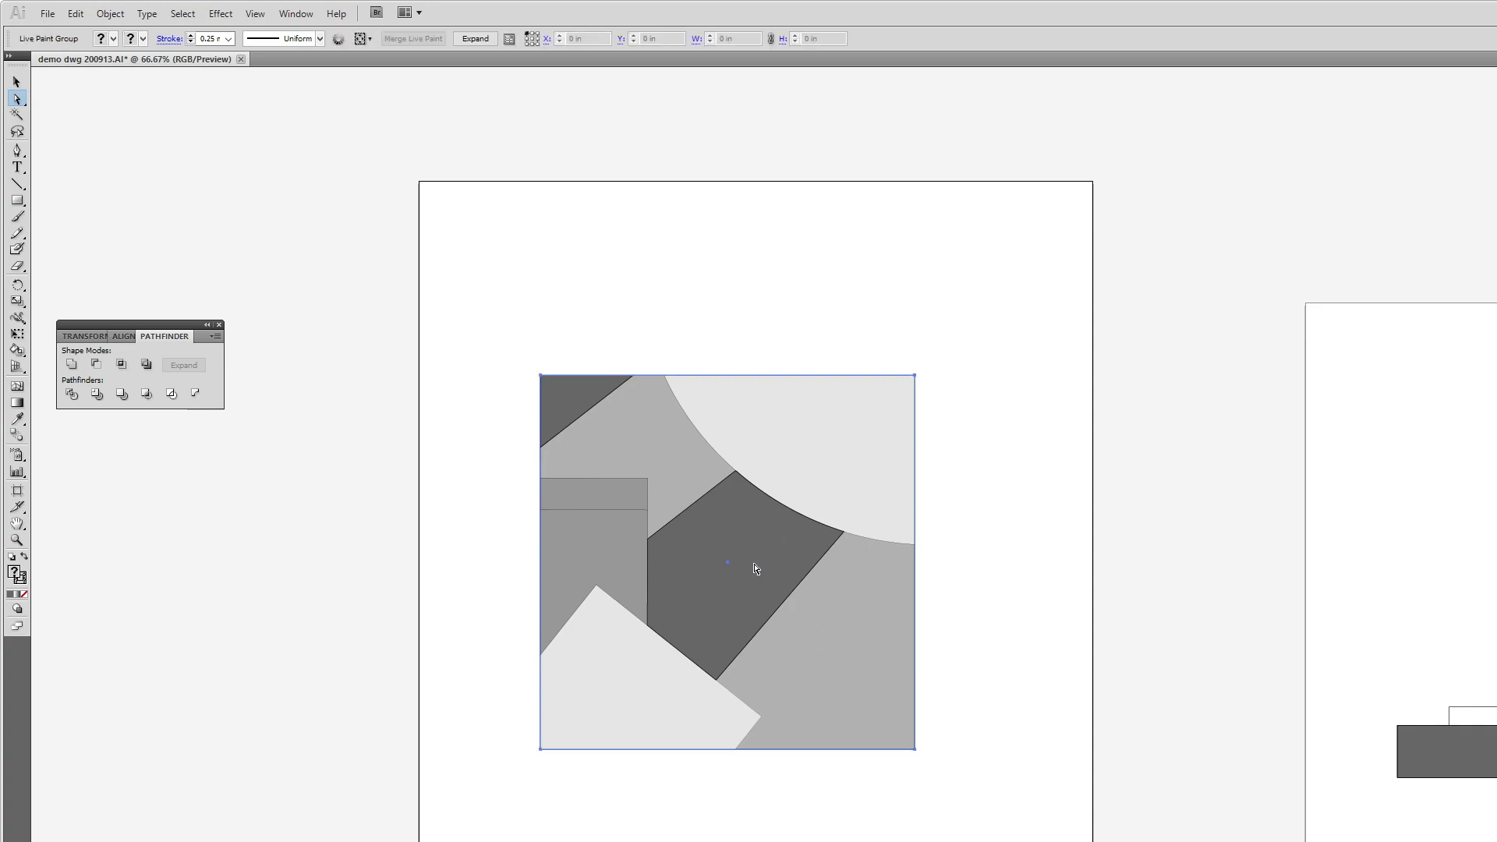
pyautogui.click(110, 14)
pyautogui.moveTo(203, 411)
pyautogui.moveTo(263, 394)
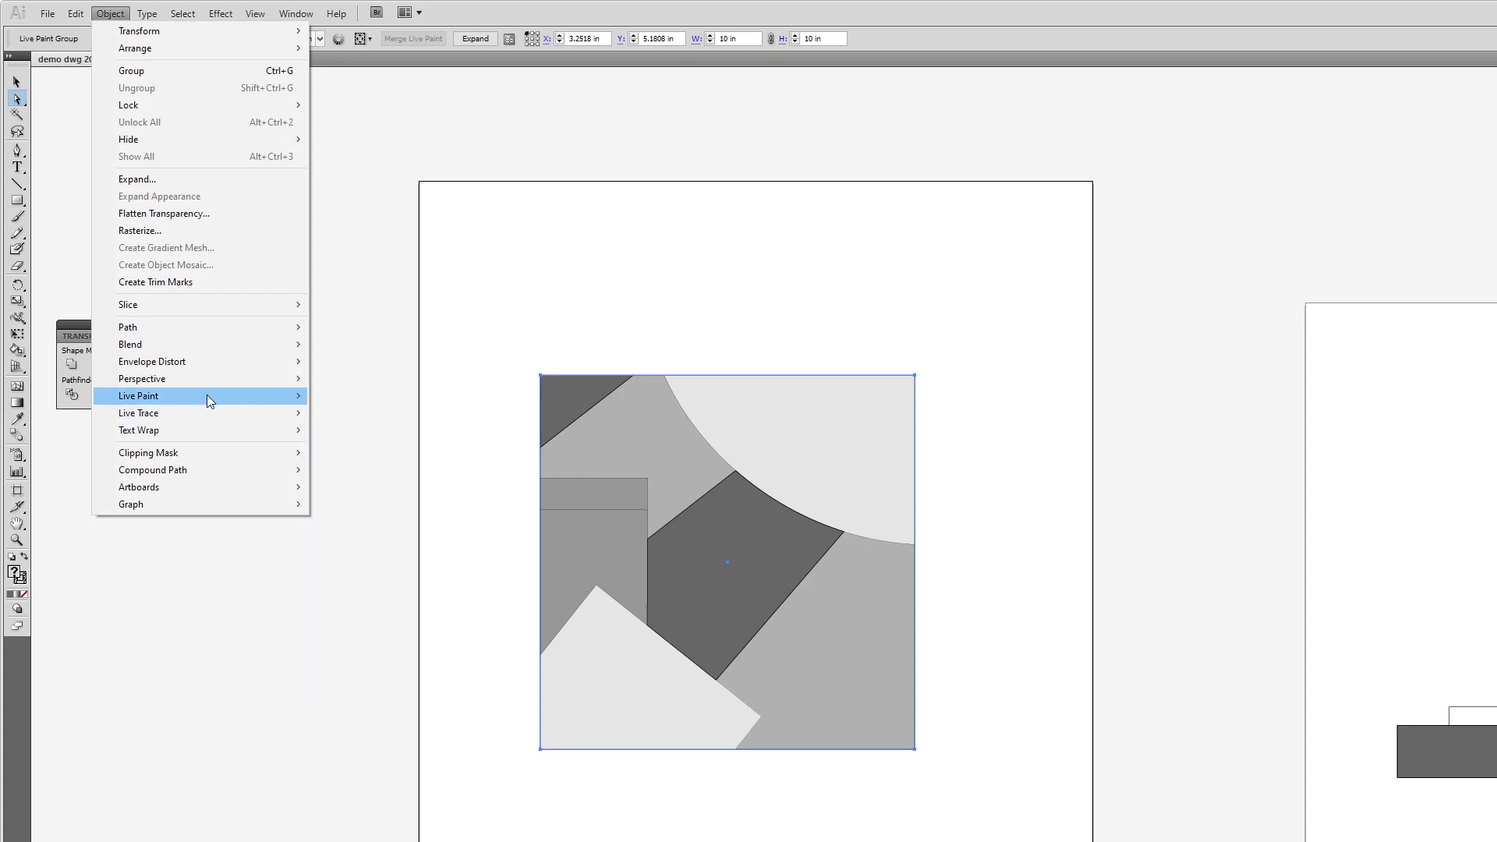
pyautogui.click(382, 430)
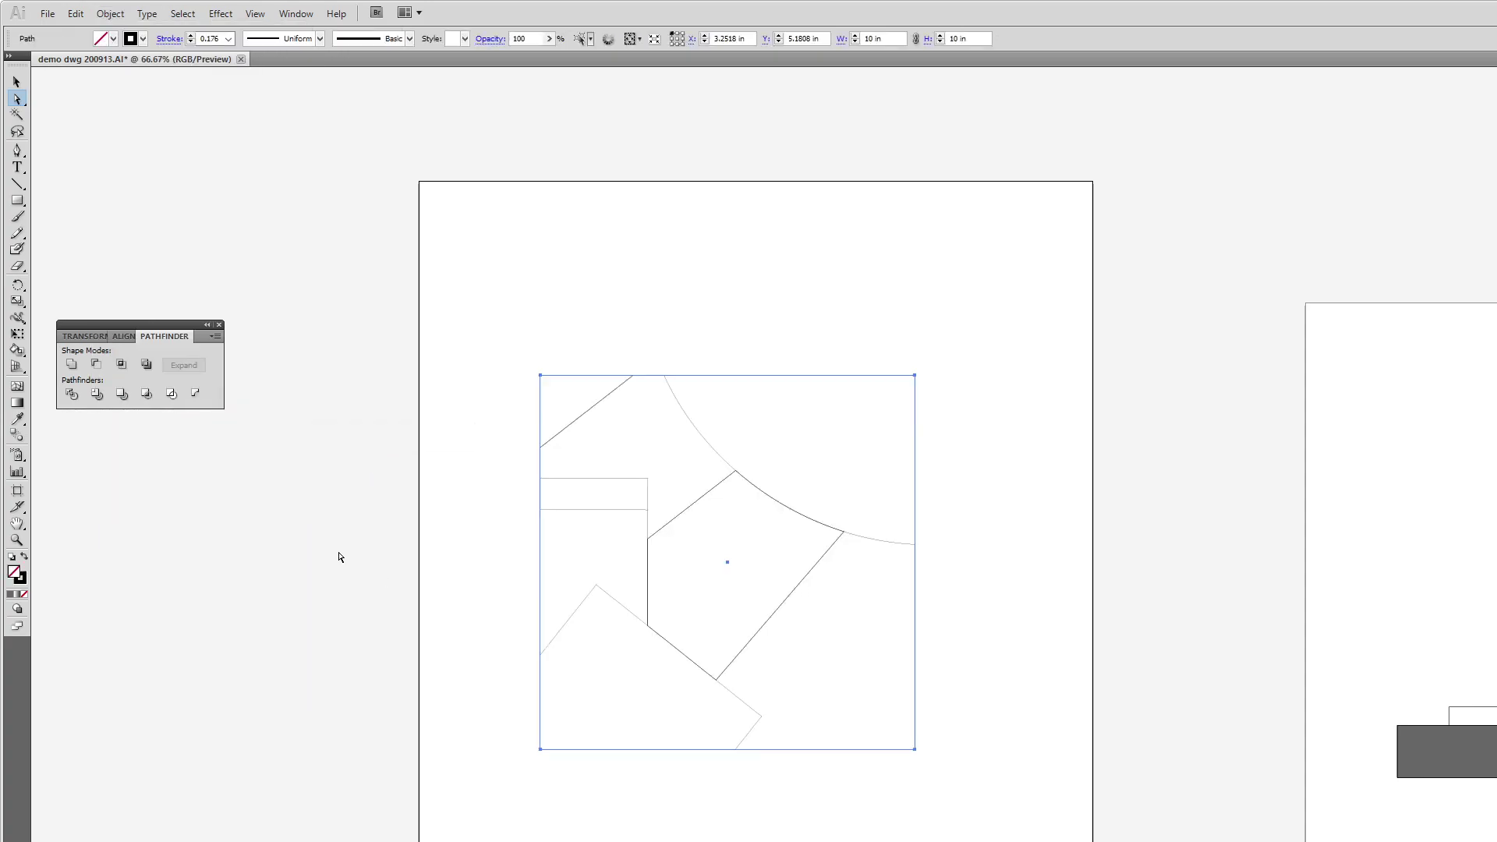
pyautogui.hotkey('ctrl', 'z')
# Expand the plan's Live Paint group into separate paths
pyautogui.click(111, 15)
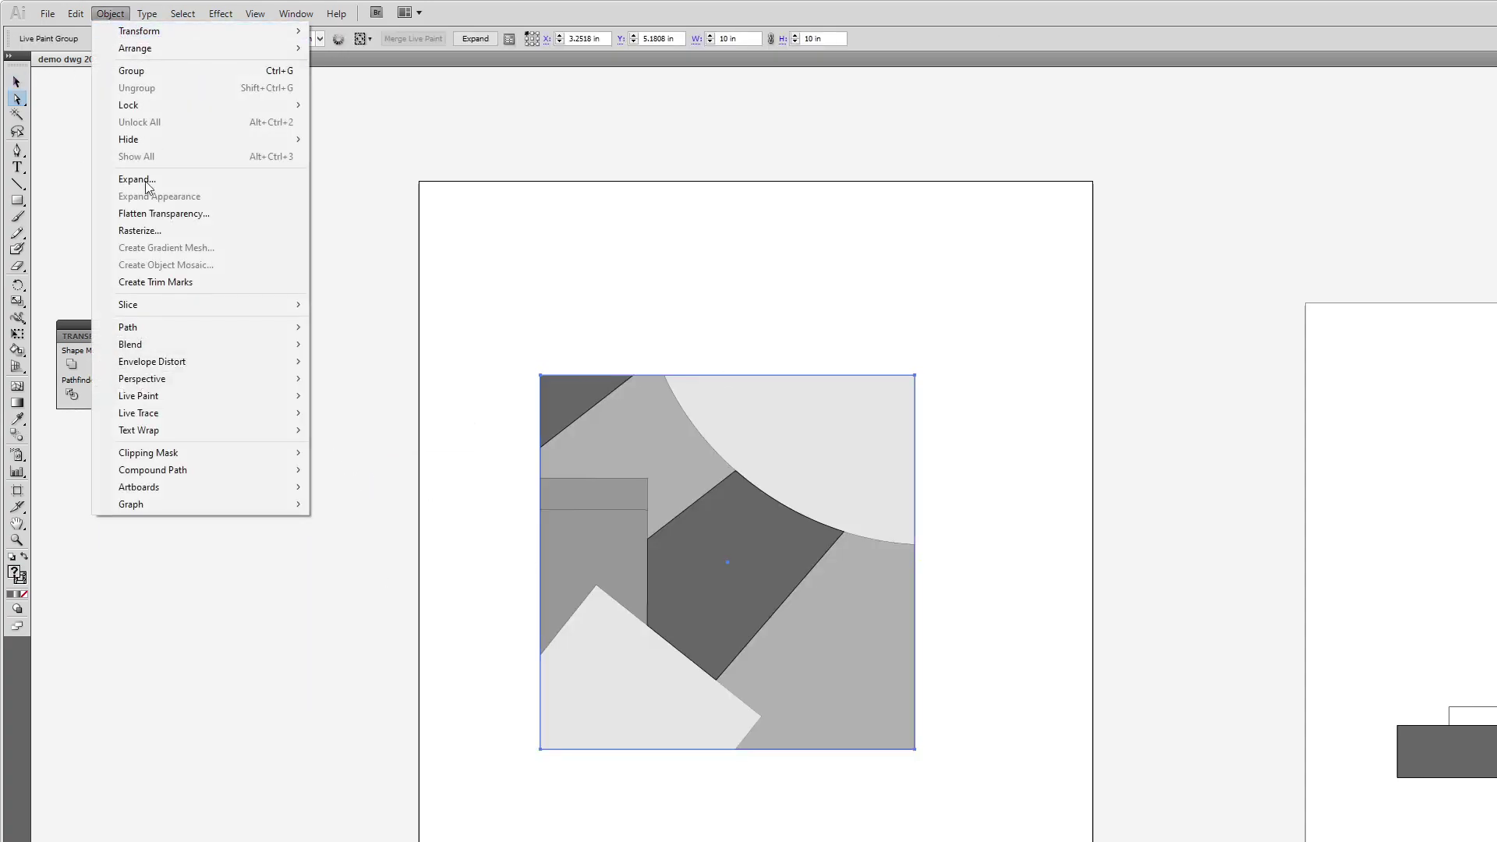
pyautogui.moveTo(216, 400)
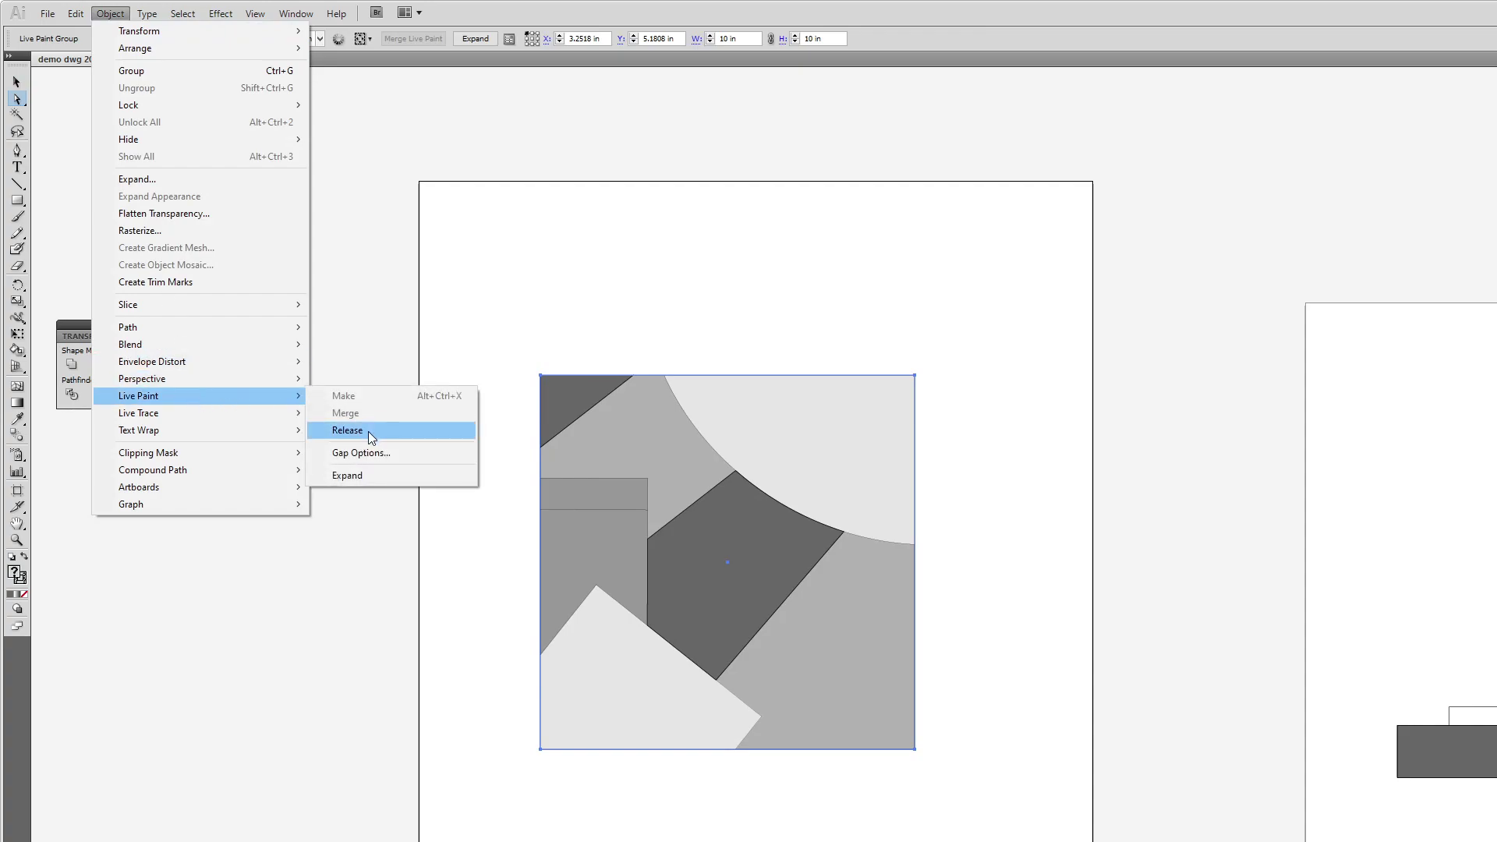
pyautogui.click(359, 476)
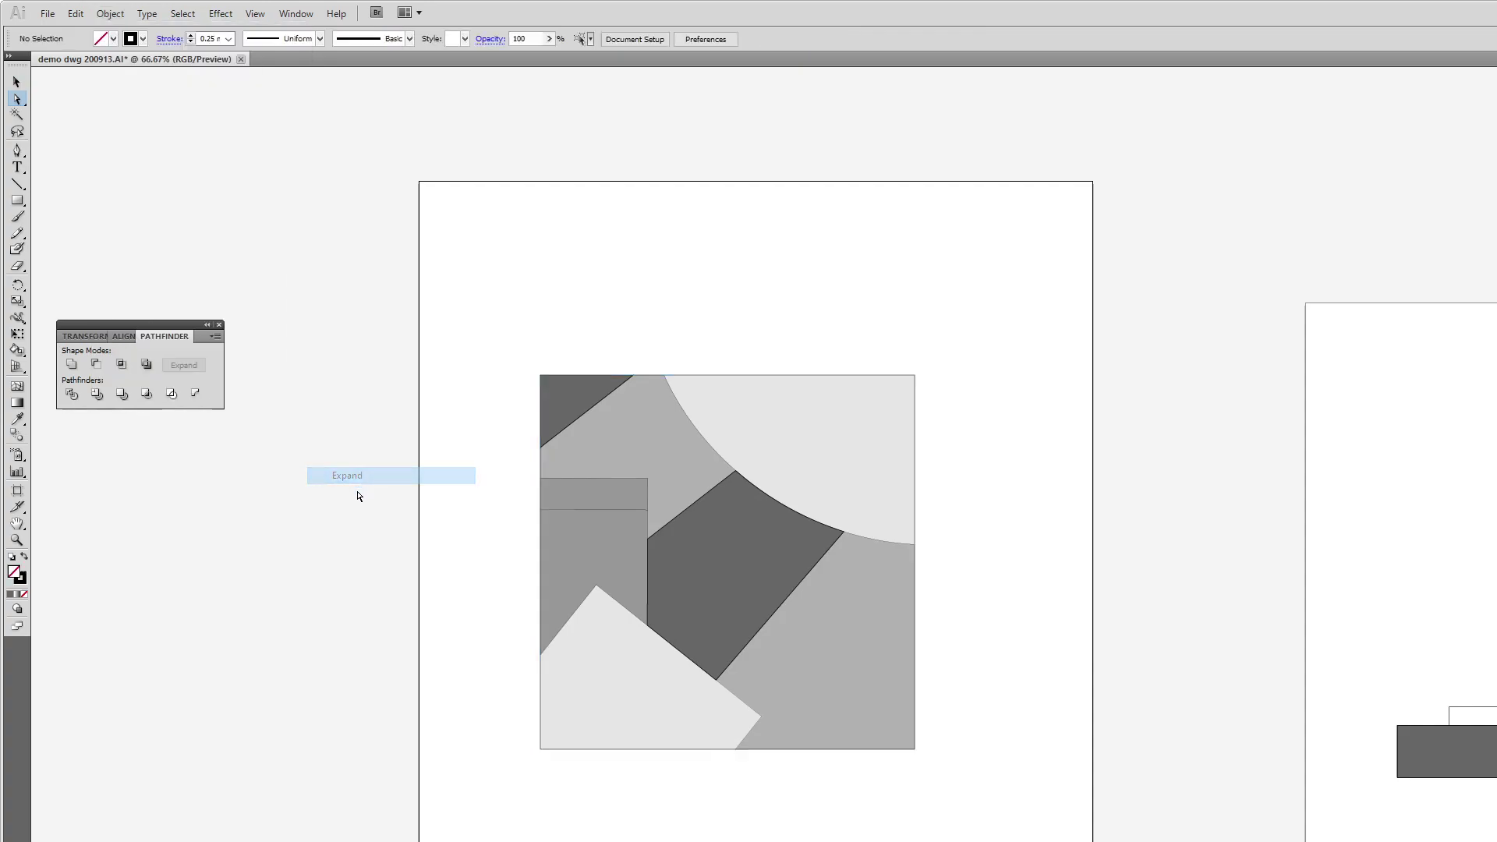
# Fill the plan's dark central region and upper-left corner triangle with magenta and deselect them
pyautogui.click(755, 595)
pyautogui.keyDown('shift'); pyautogui.click(575, 403); pyautogui.keyUp('shift')
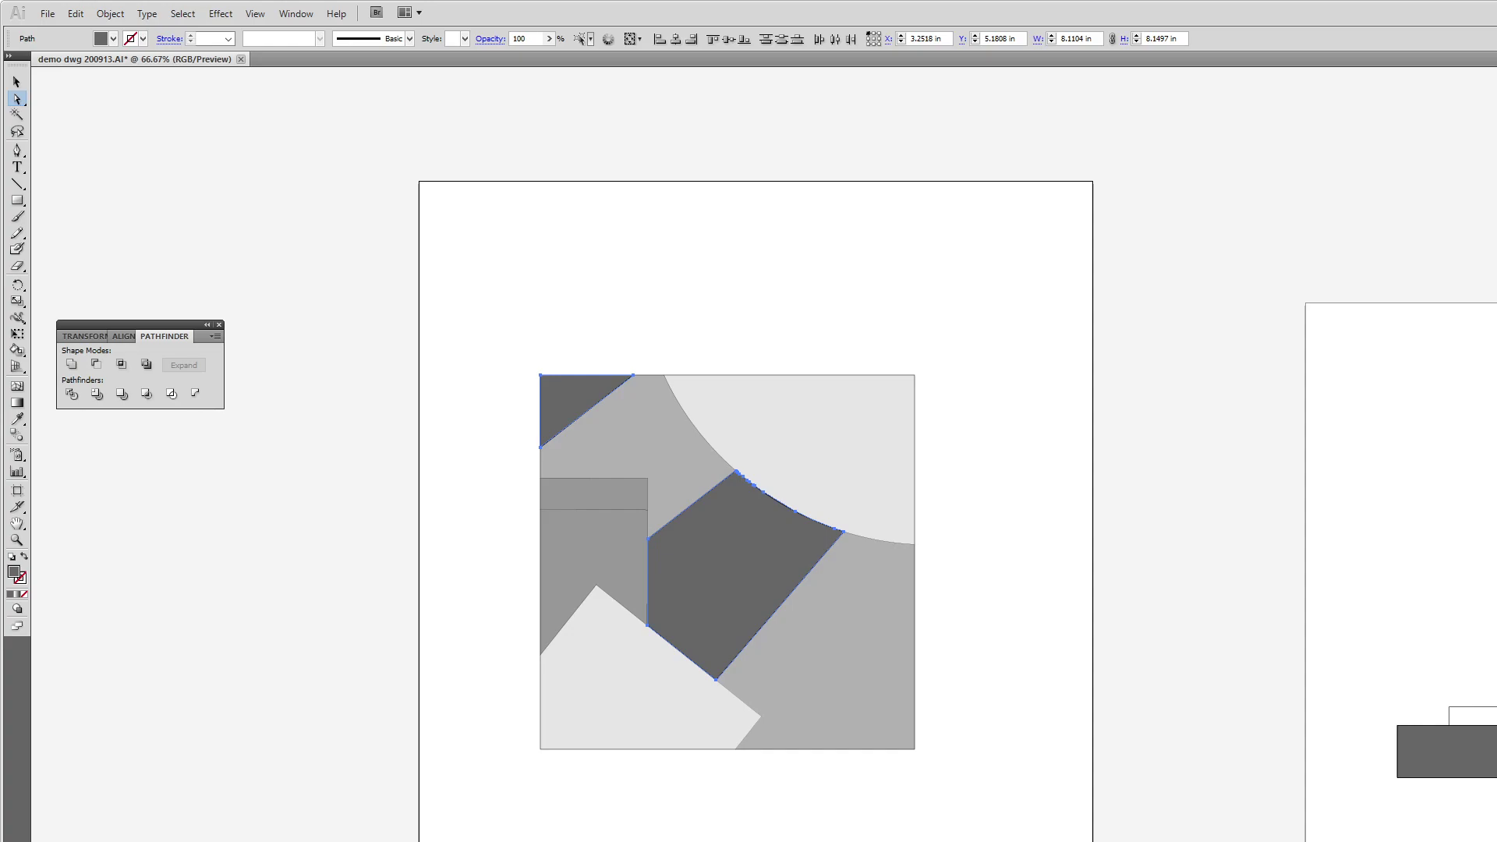
pyautogui.click(1495, 414)
pyautogui.click(1084, 575)
# Fill the section drawing's dark cut shape with the same magenta and deselect it
pyautogui.scroll(-1, 580, 614)
pyautogui.moveTo(1035, 807); pyautogui.dragTo(678, 841)
pyautogui.click(1311, 744)
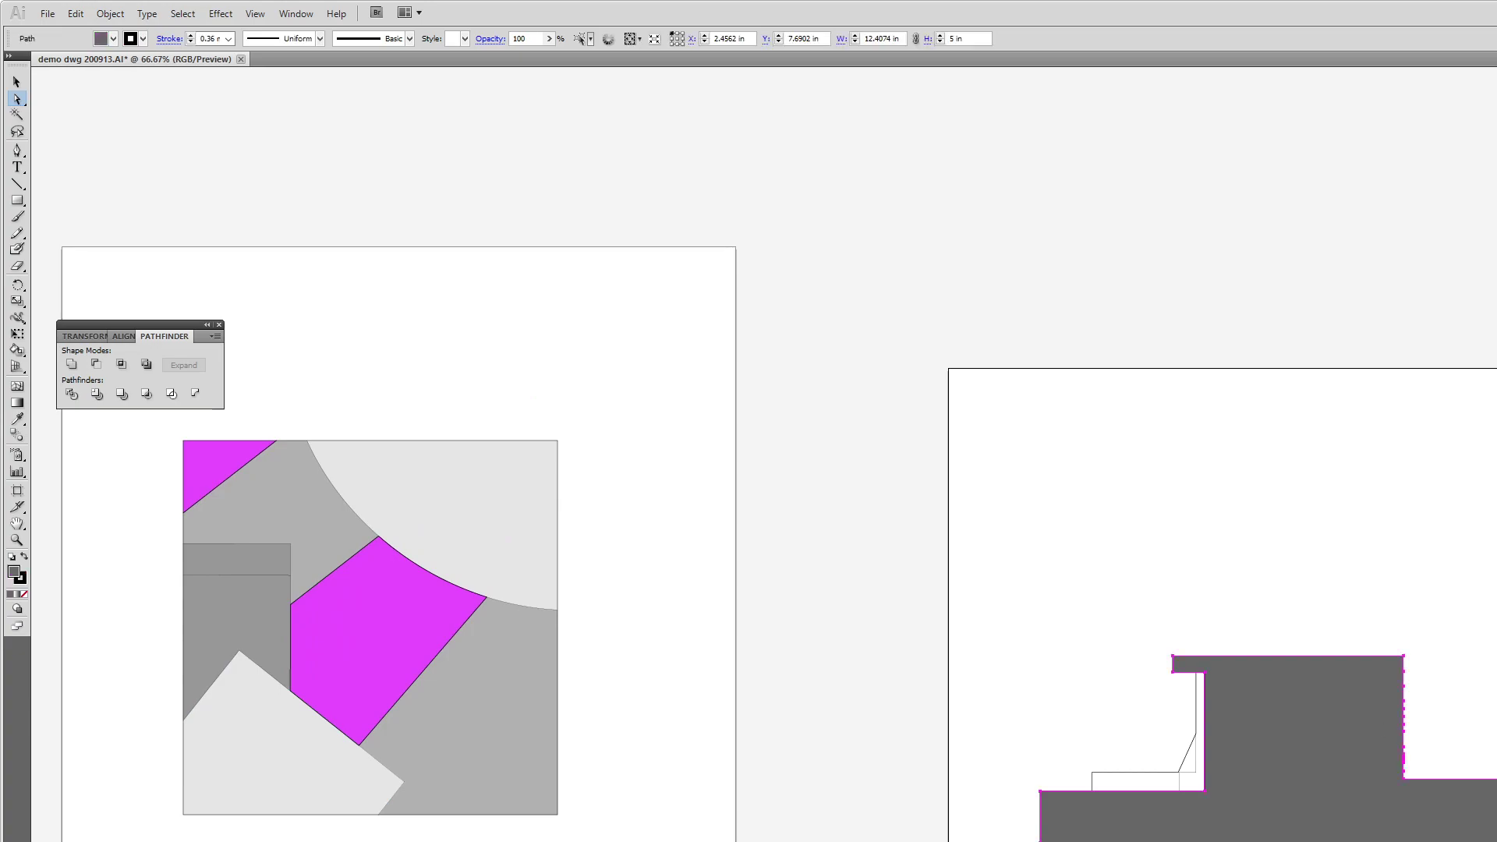
pyautogui.click(1496, 413)
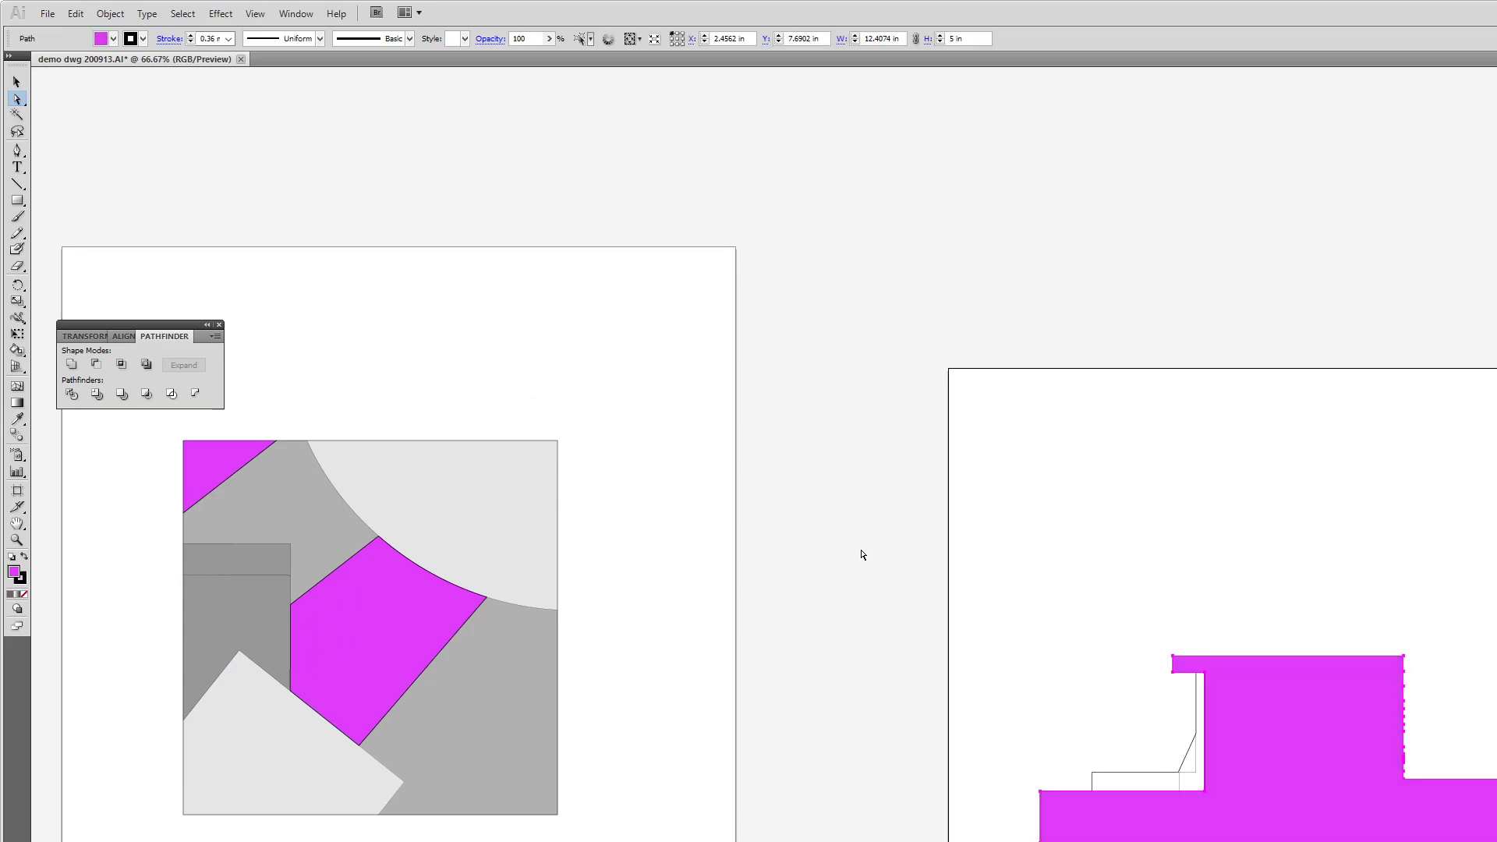
pyautogui.click(762, 651)
# Examine the section's magenta cut shape and adjacent line weights up close, and check both artboards side by side
pyautogui.moveTo(815, 758); pyautogui.dragTo(896, 629)
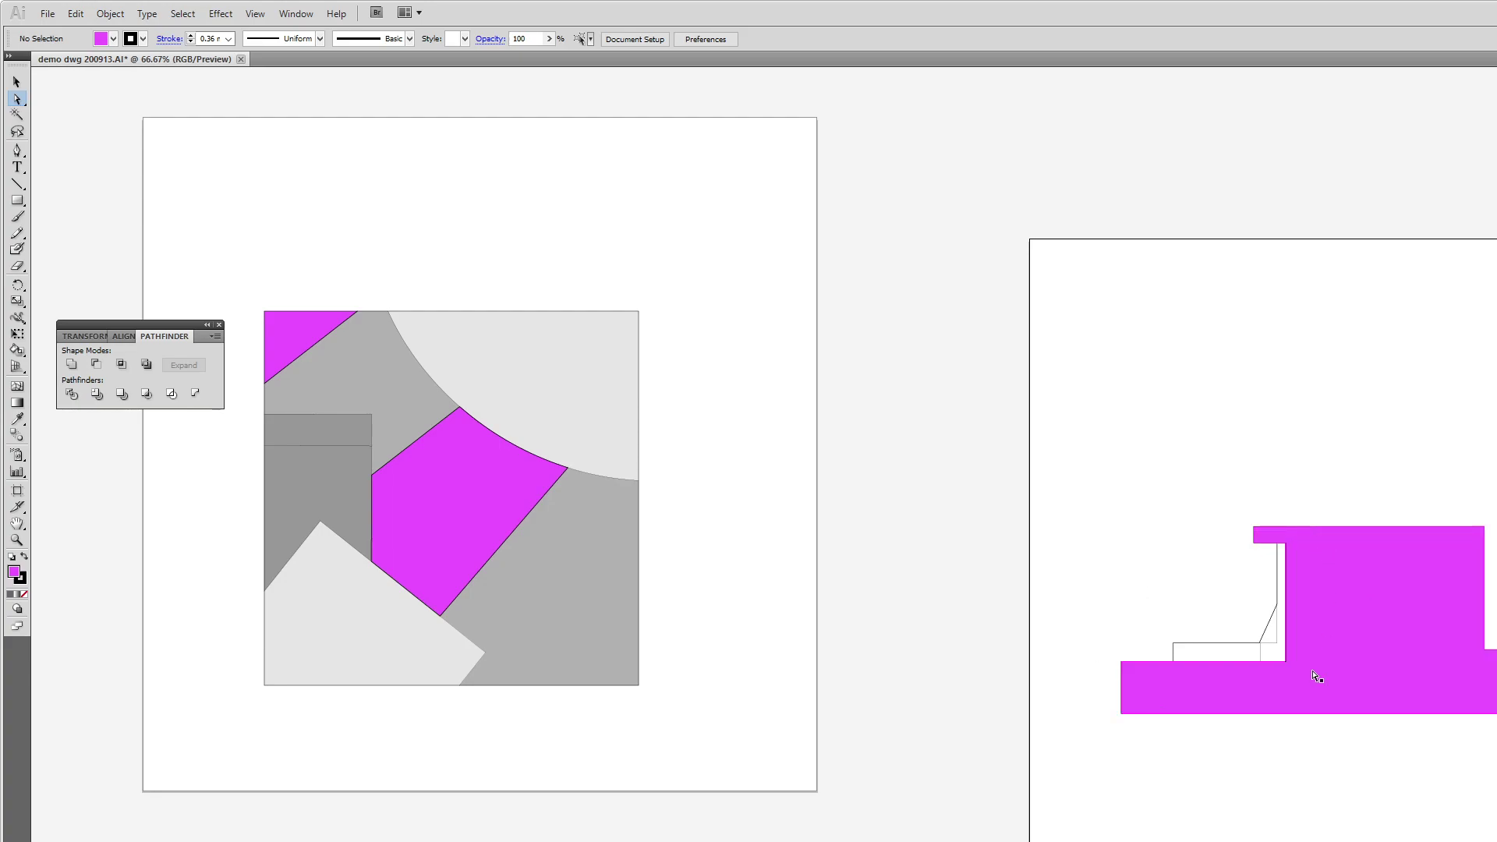
pyautogui.scroll(1, 1333, 666)
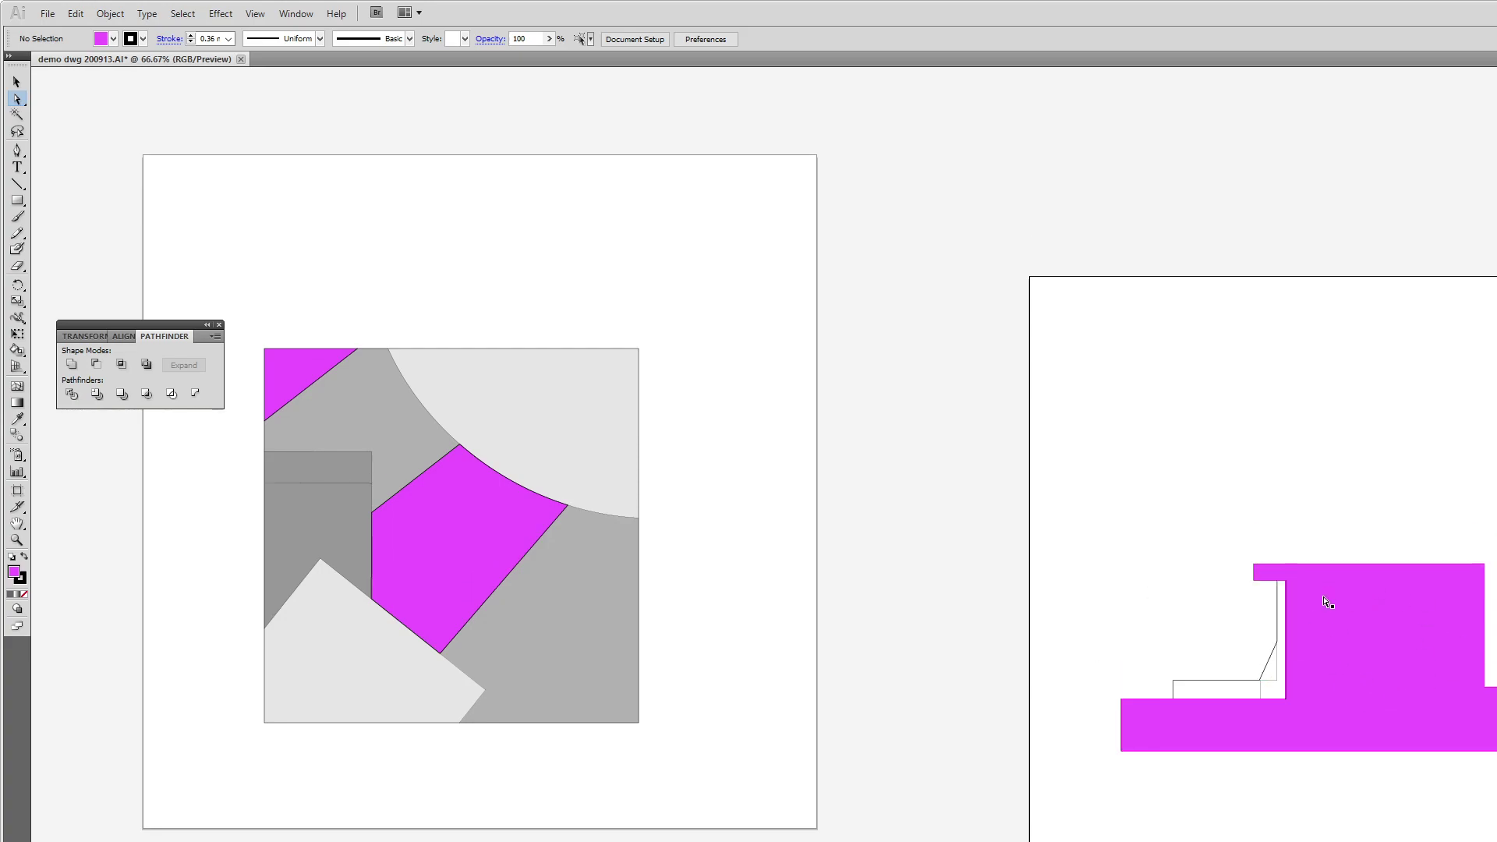
pyautogui.moveTo(1392, 718); pyautogui.dragTo(1241, 544)
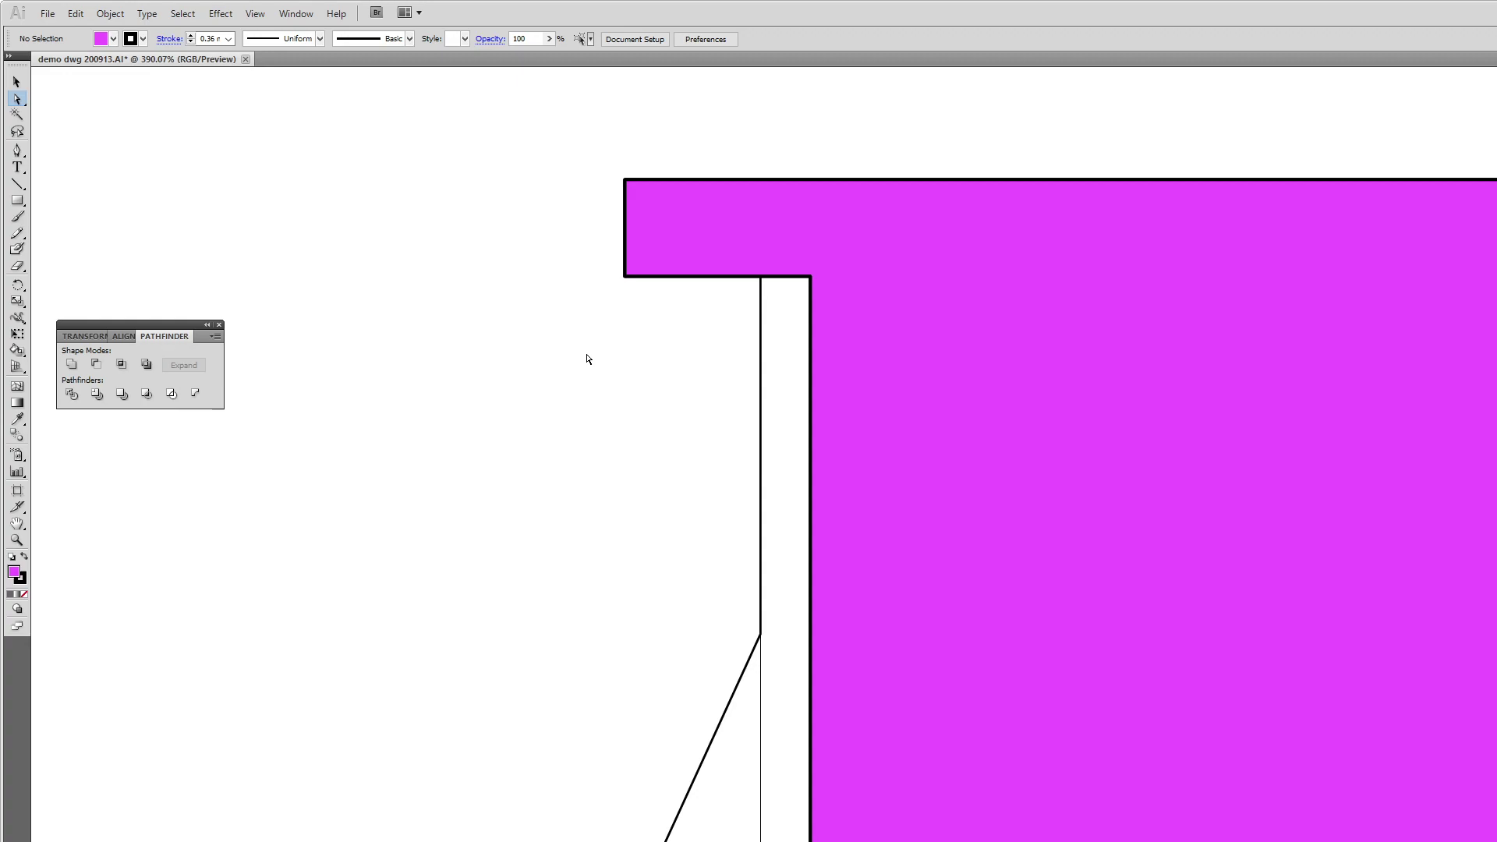
pyautogui.hotkey('ctrl', '-')
pyautogui.hotkey('ctrl', '-')
pyautogui.hotkey('ctrl', '-')
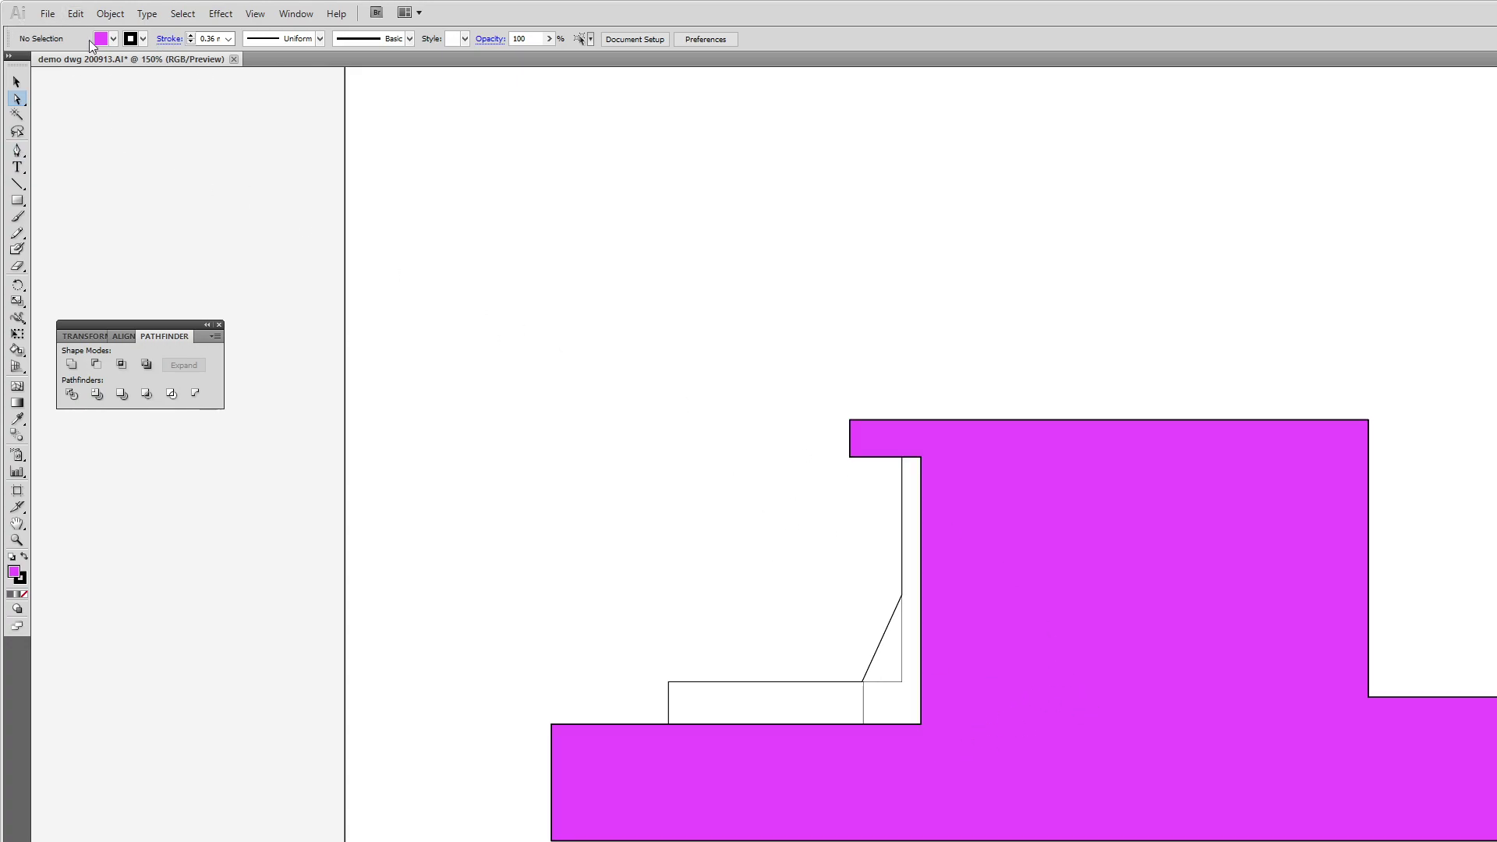
pyautogui.hotkey('ctrl', '-')
pyautogui.hotkey('ctrl', '-')
pyautogui.hotkey('ctrl', '-')
pyautogui.hotkey('ctrl', '-')
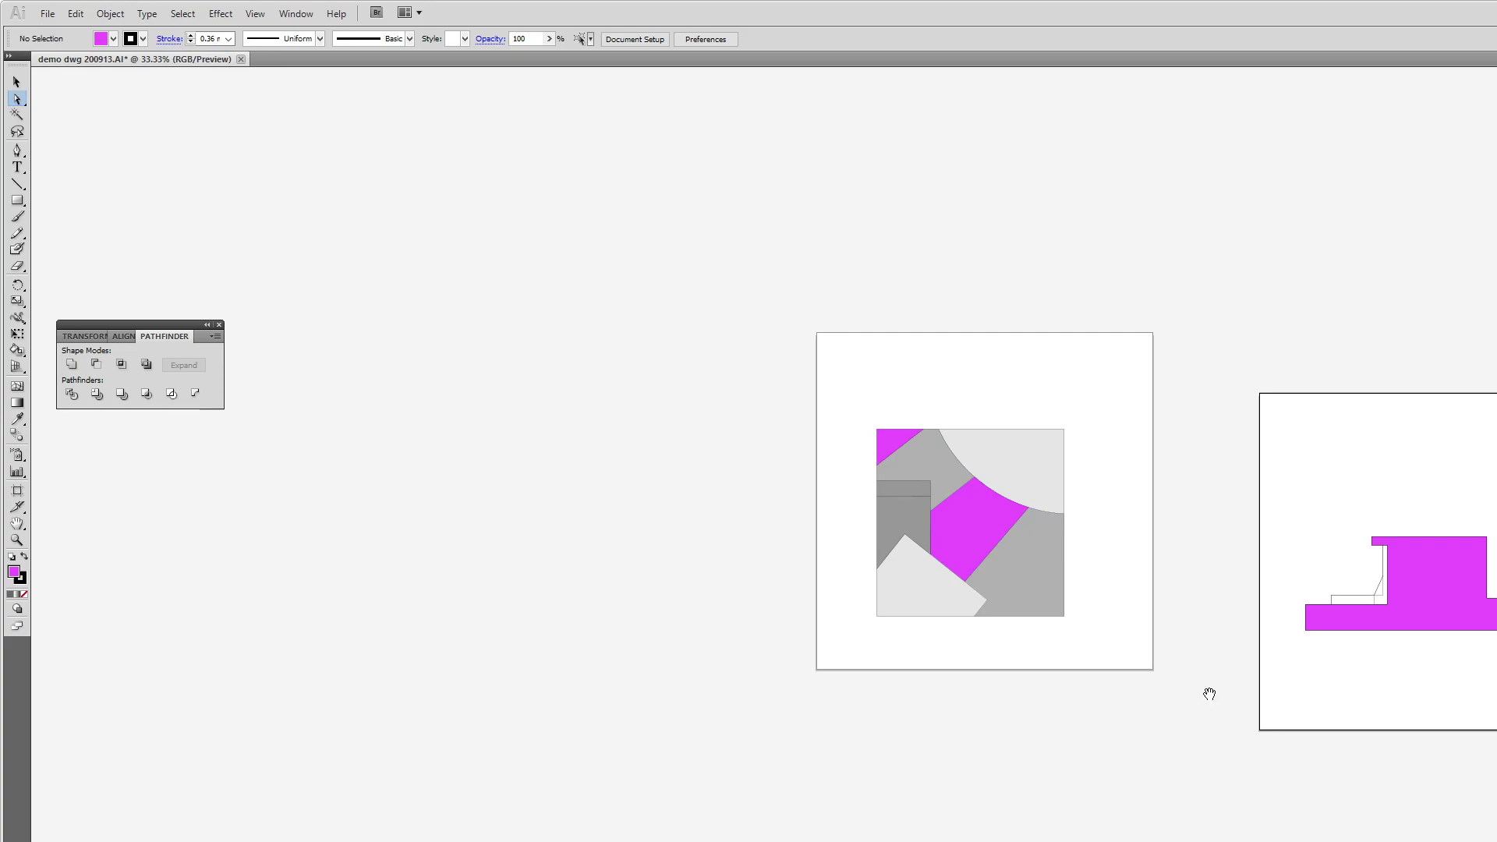
pyautogui.moveTo(1209, 692); pyautogui.dragTo(945, 735)
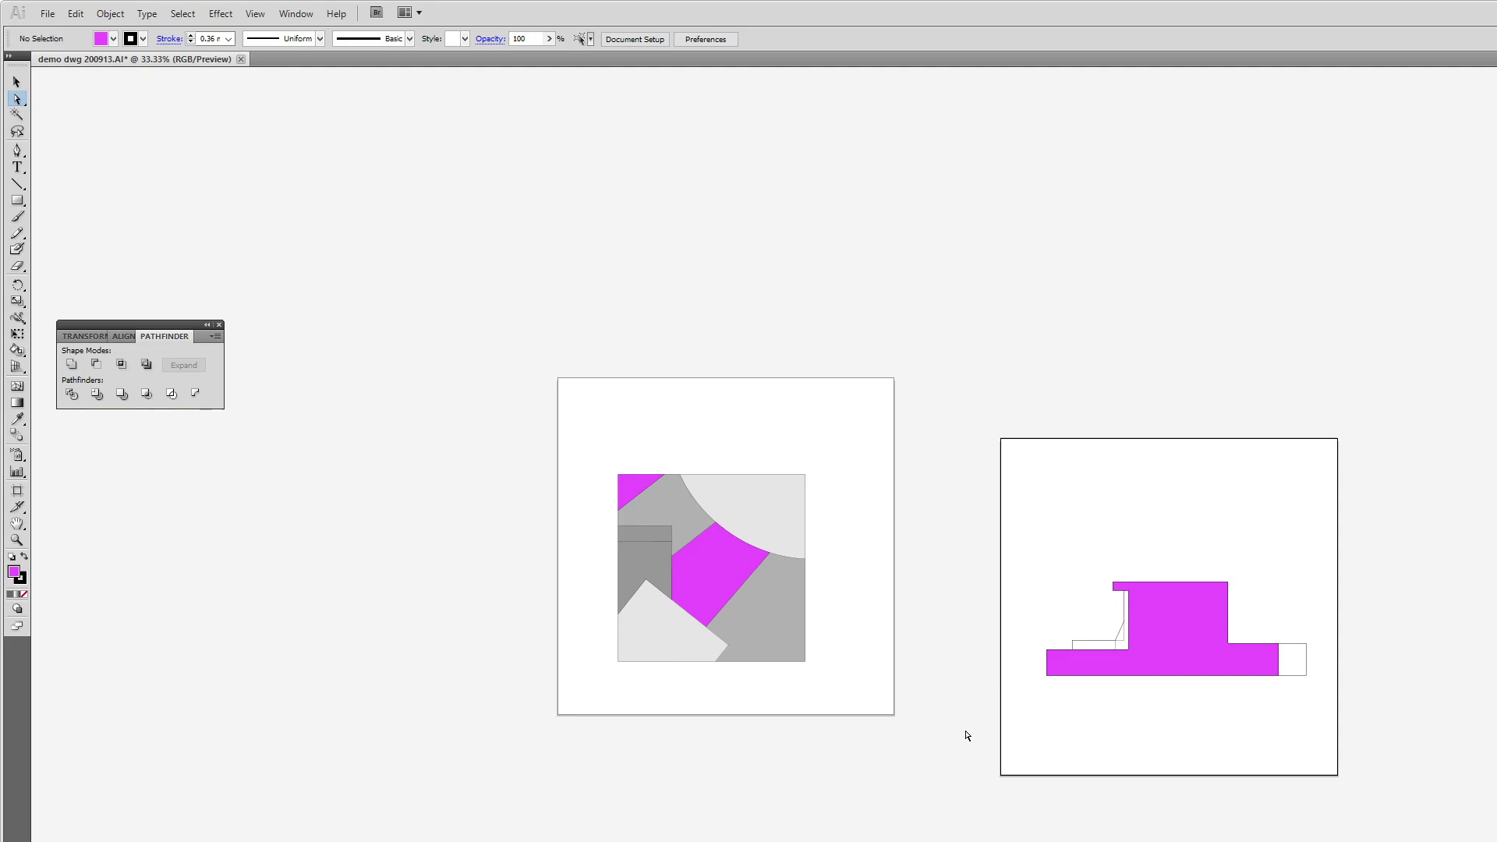
# Show the rulers and start exporting the document with PNG as the file type
pyautogui.hotkey('ctrl', 'r')
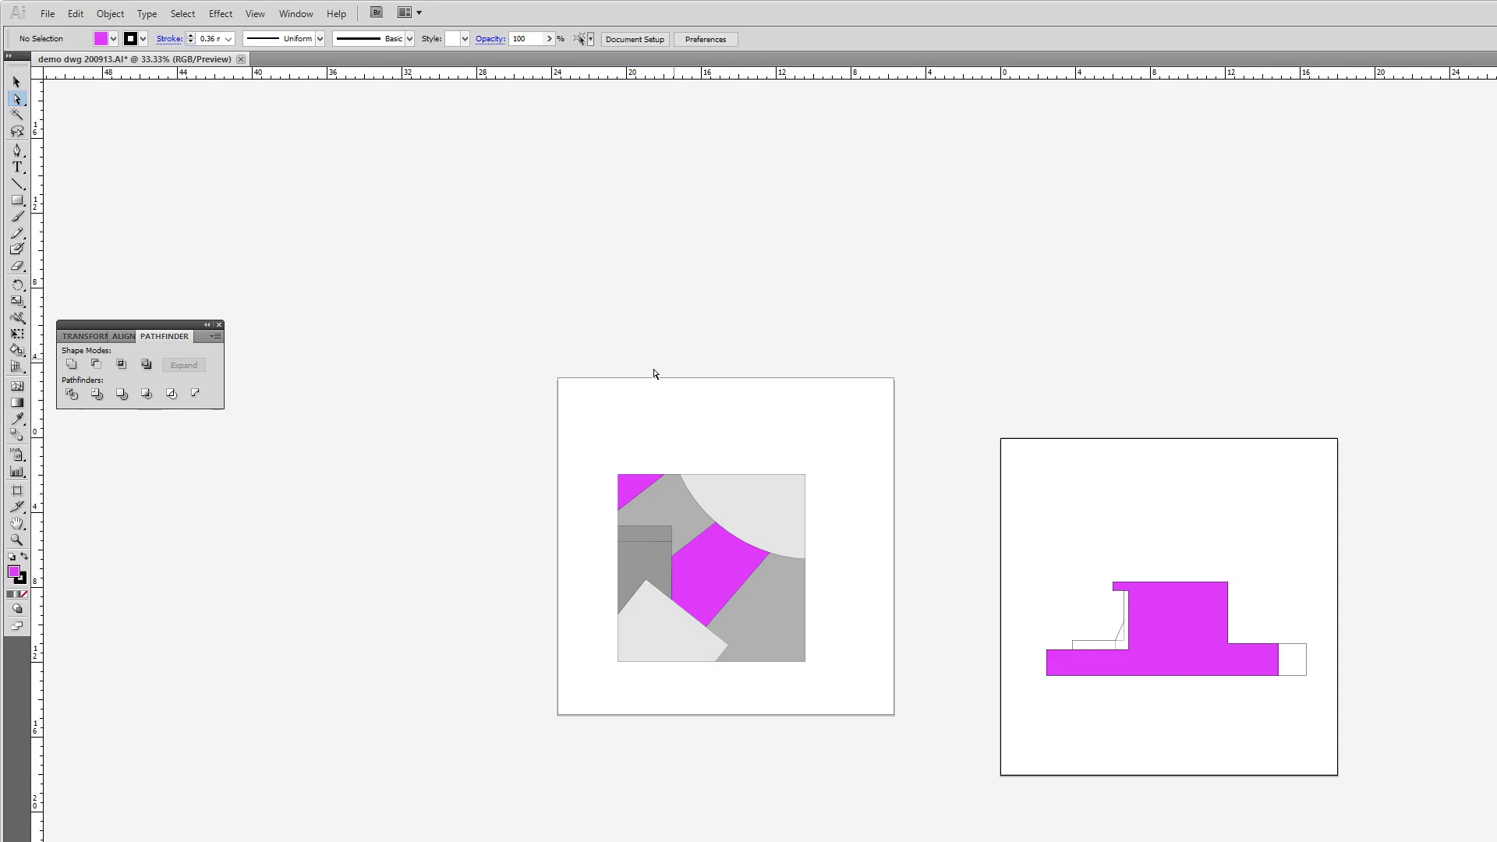
pyautogui.click(48, 13)
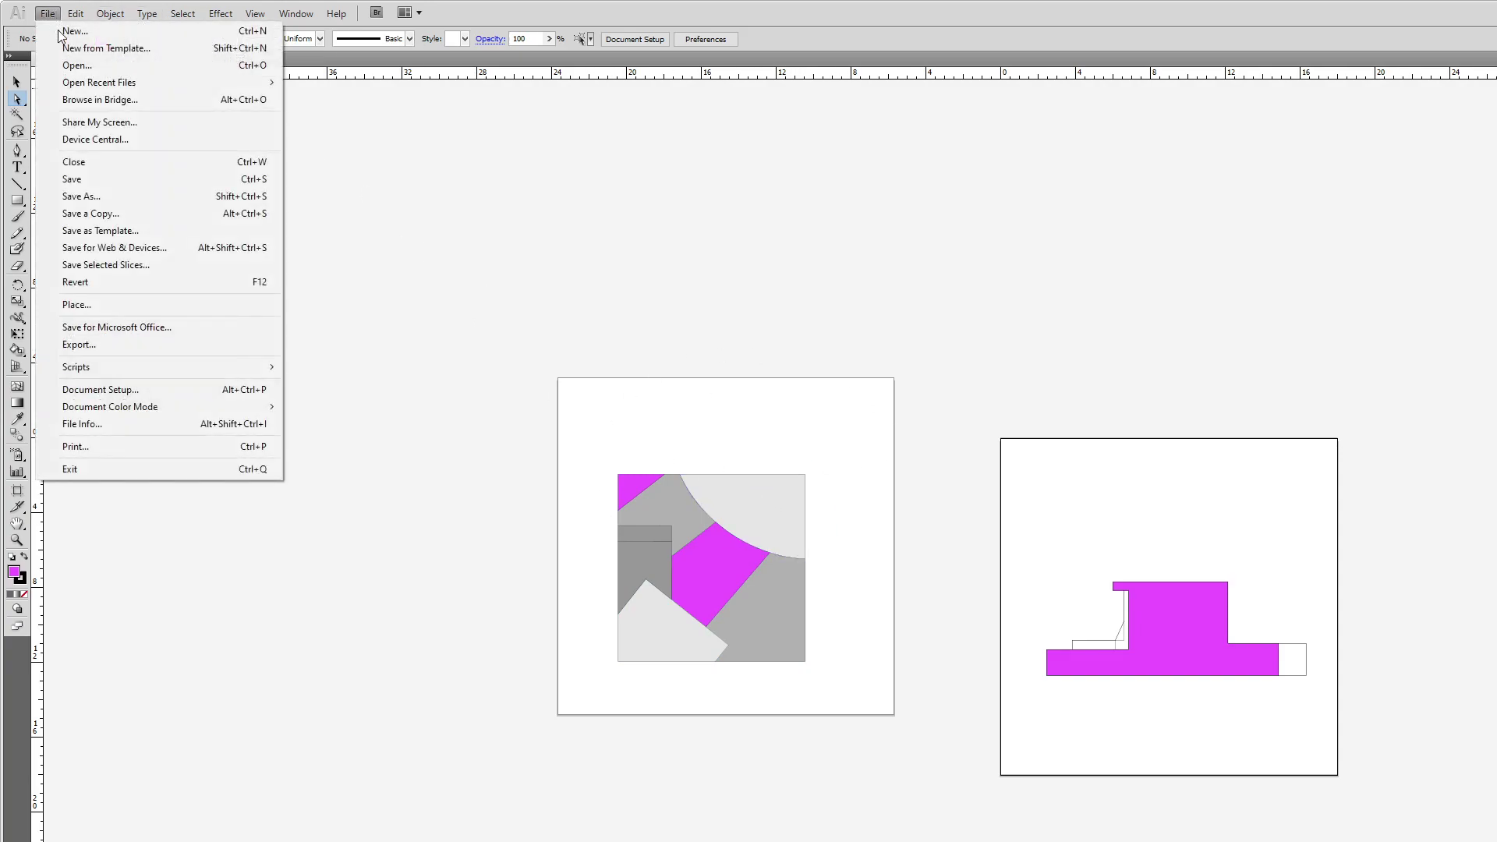
pyautogui.click(145, 343)
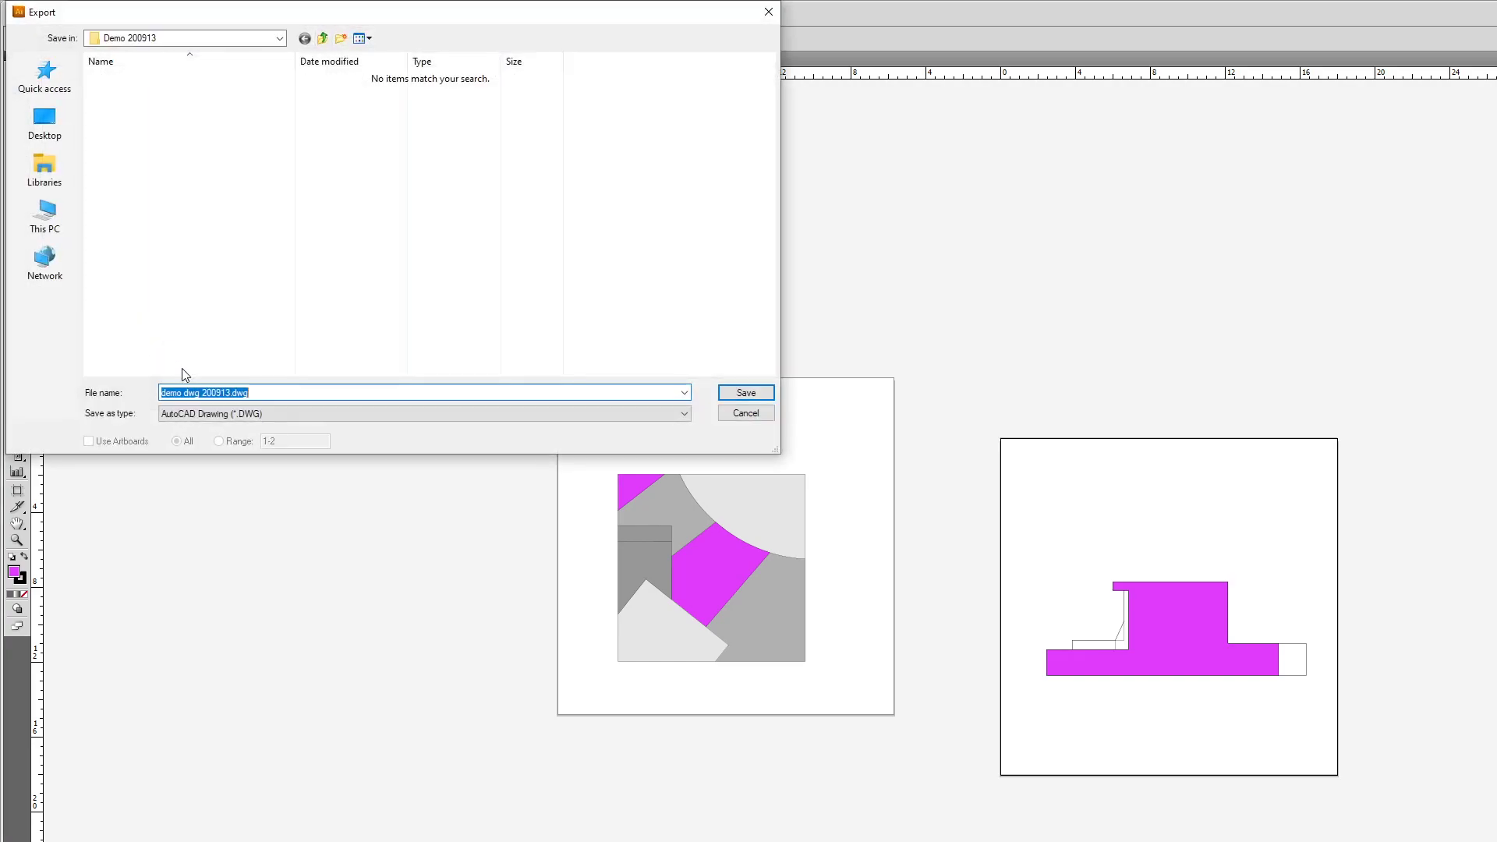
pyautogui.click(406, 414)
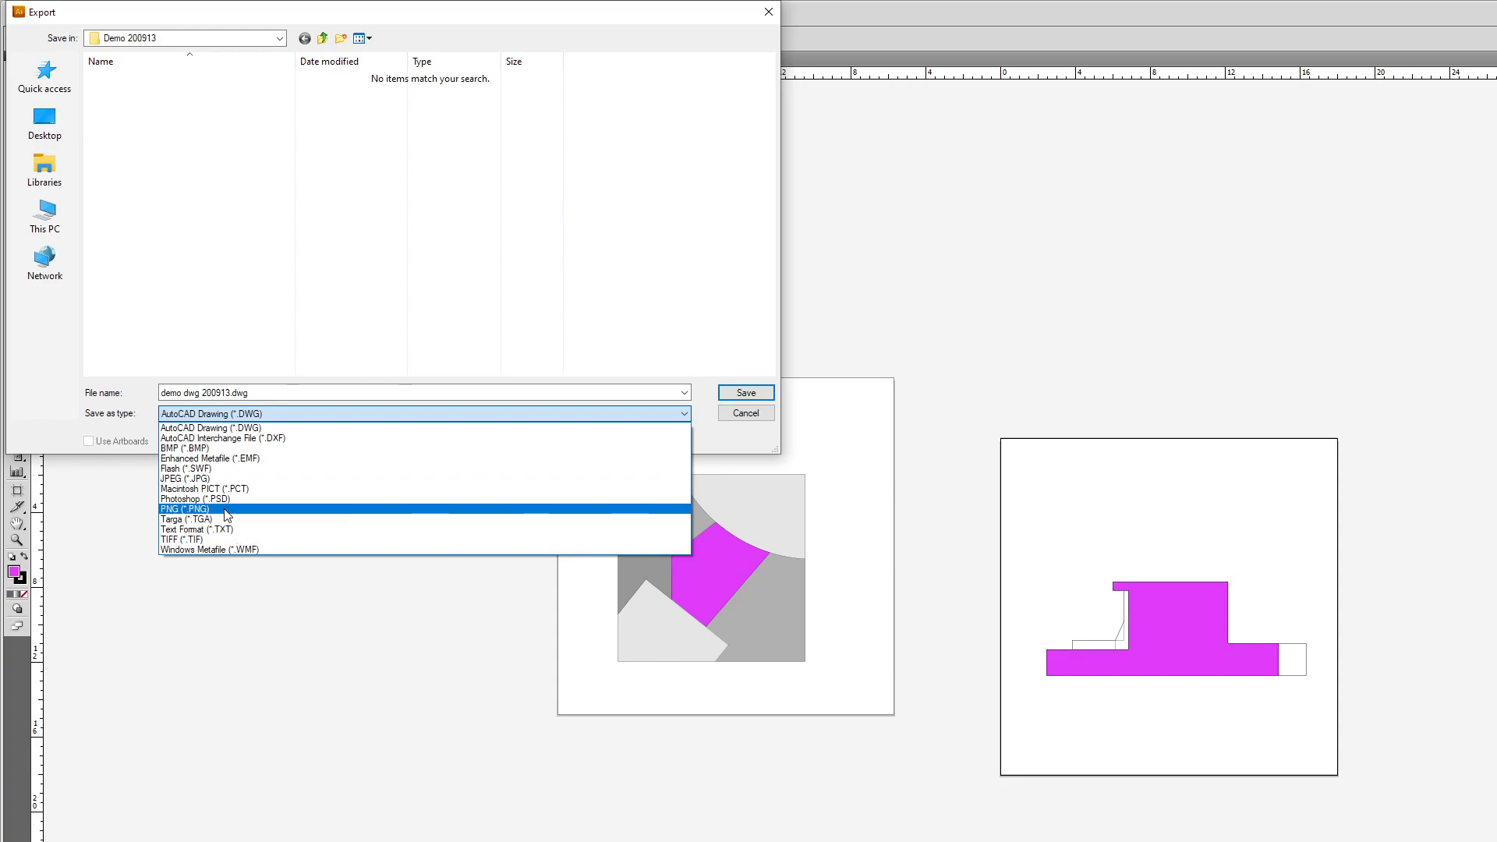
pyautogui.click(249, 509)
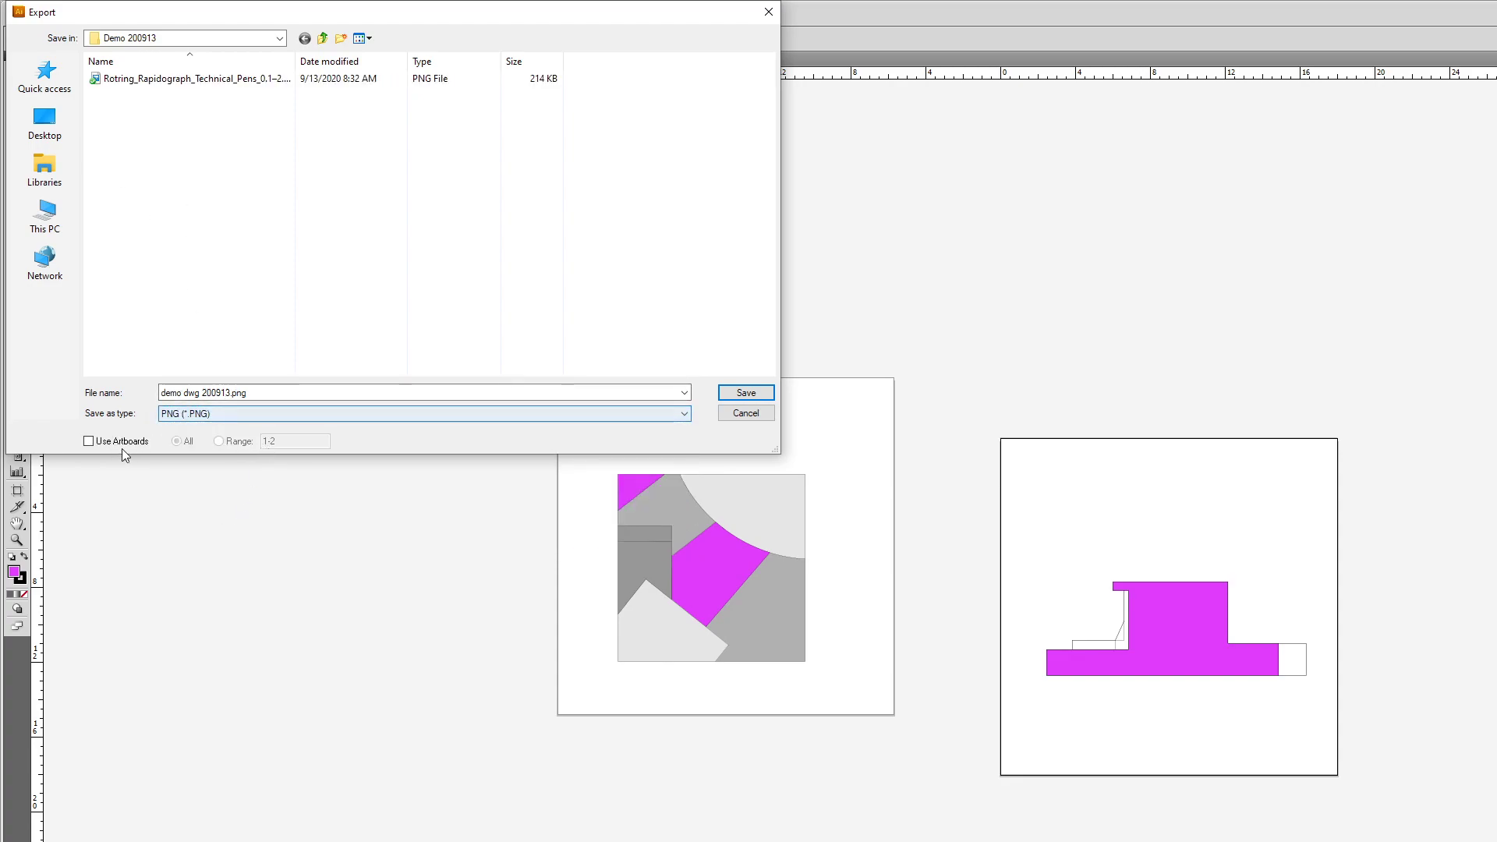
# Limit the export to artboards, using only artboard range 1
pyautogui.click(89, 442)
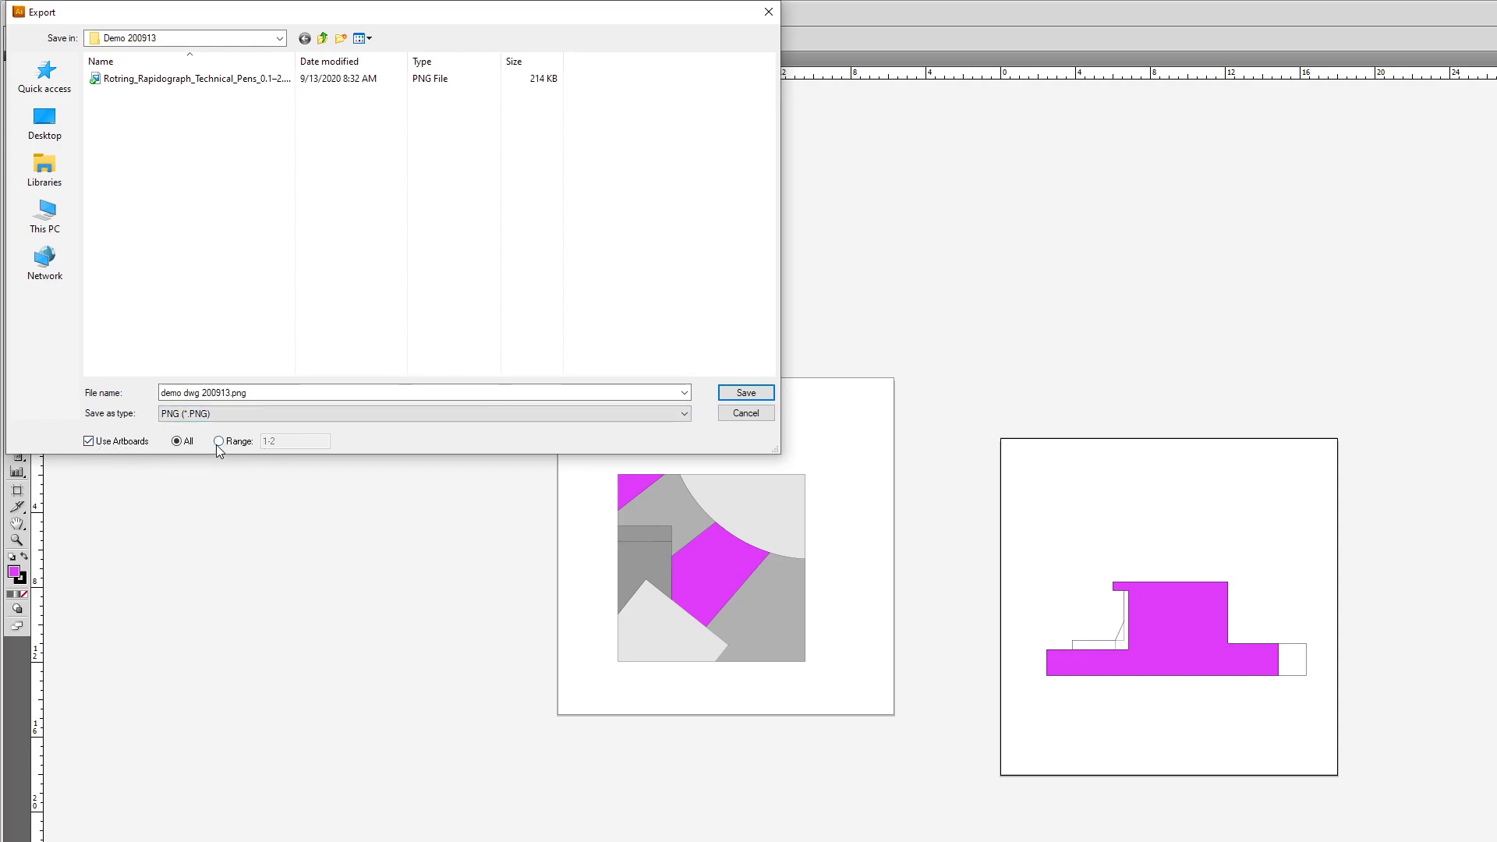
pyautogui.click(218, 442)
pyautogui.write('1')
pyautogui.press('Tab')
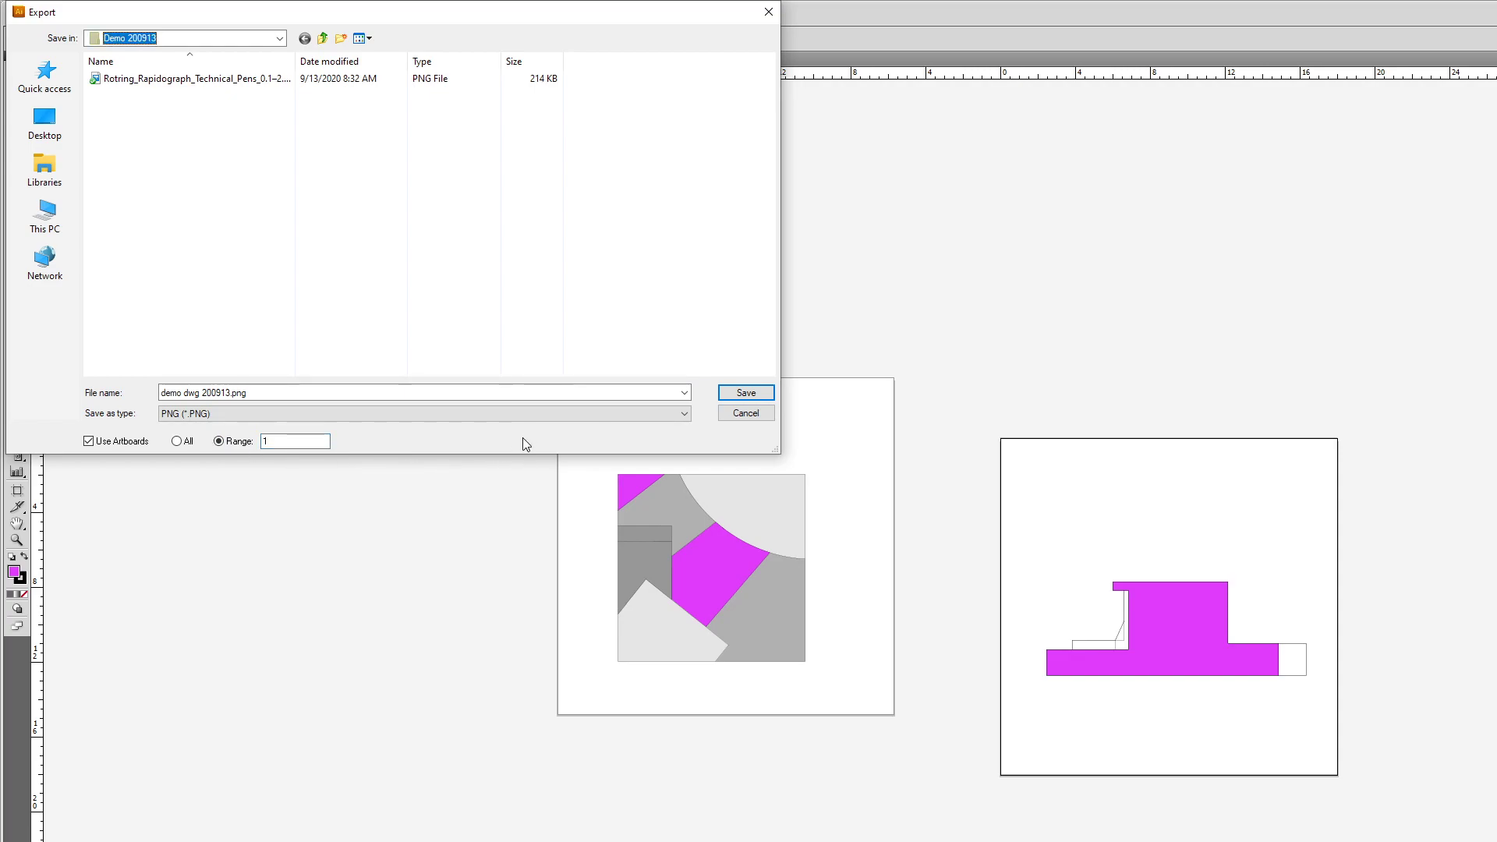
# Name the export plan 200913 and save the PNG at Screen (72 ppi) resolution with a white background
pyautogui.click(304, 393)
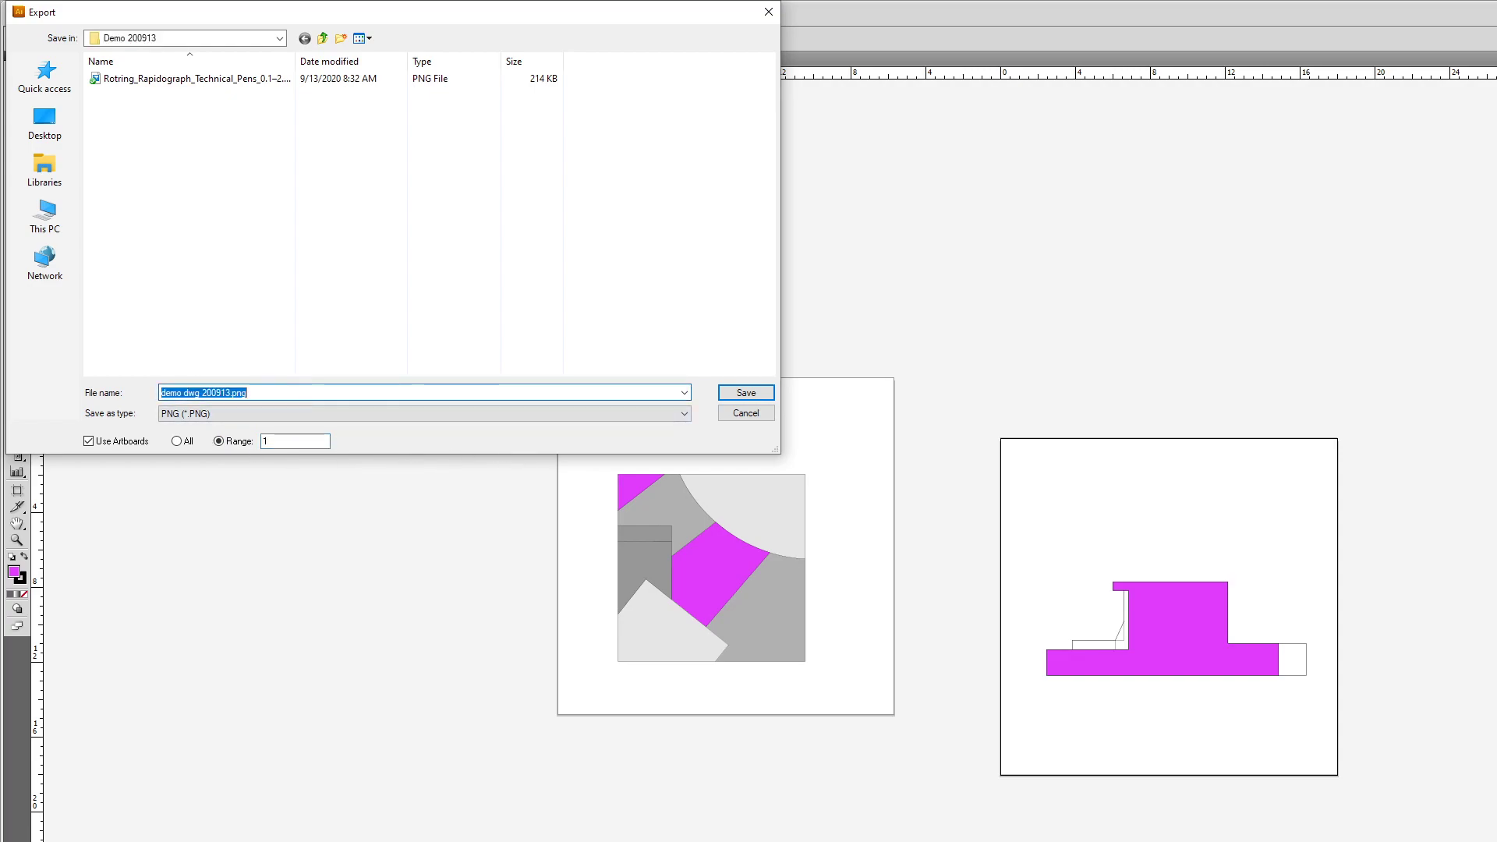
pyautogui.write('plan 200913 pn')
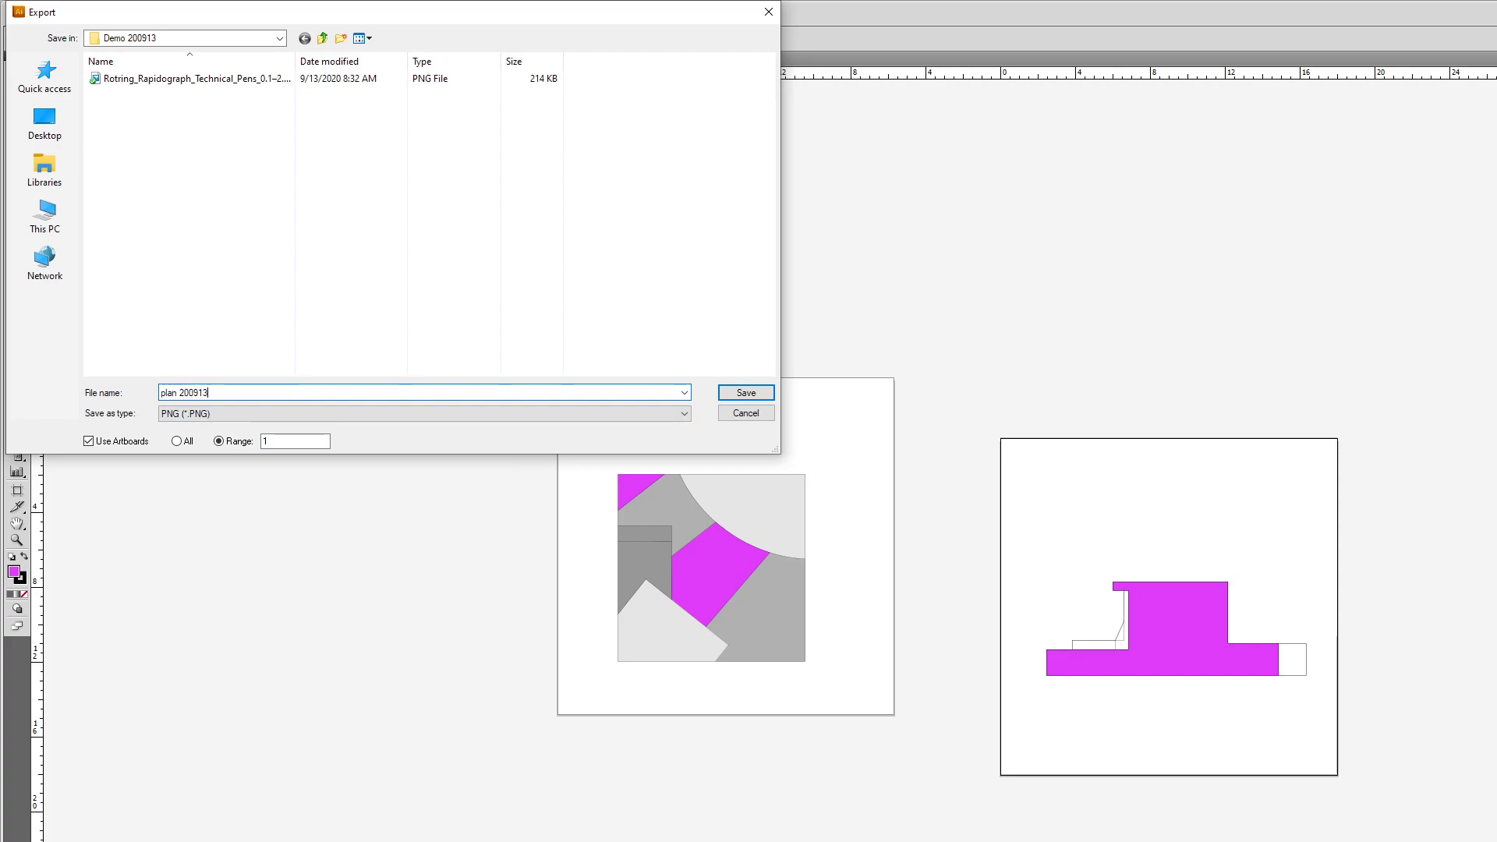
pyautogui.press('Return')
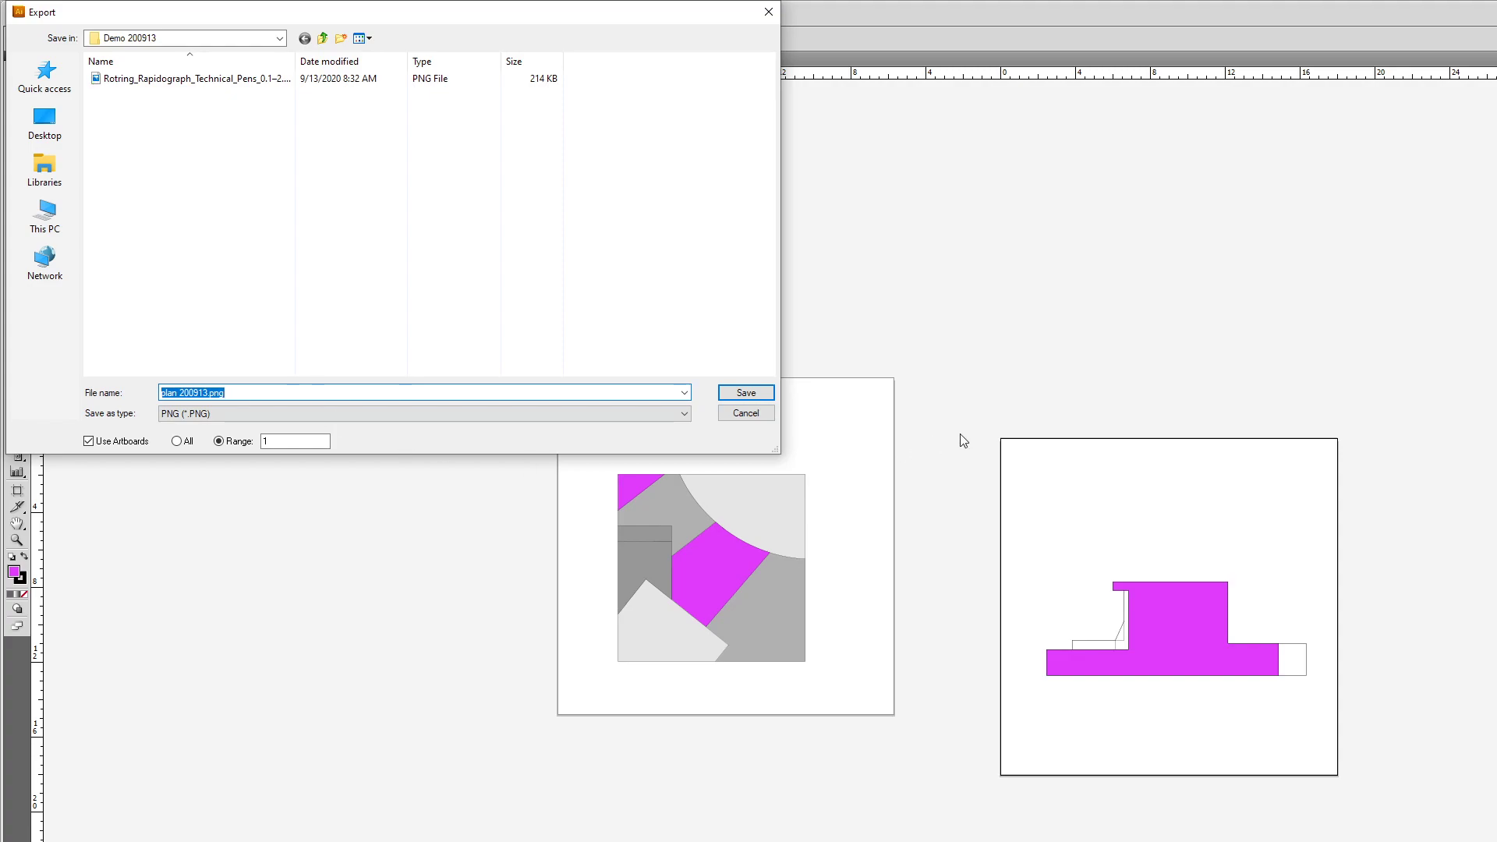
pyautogui.click(746, 392)
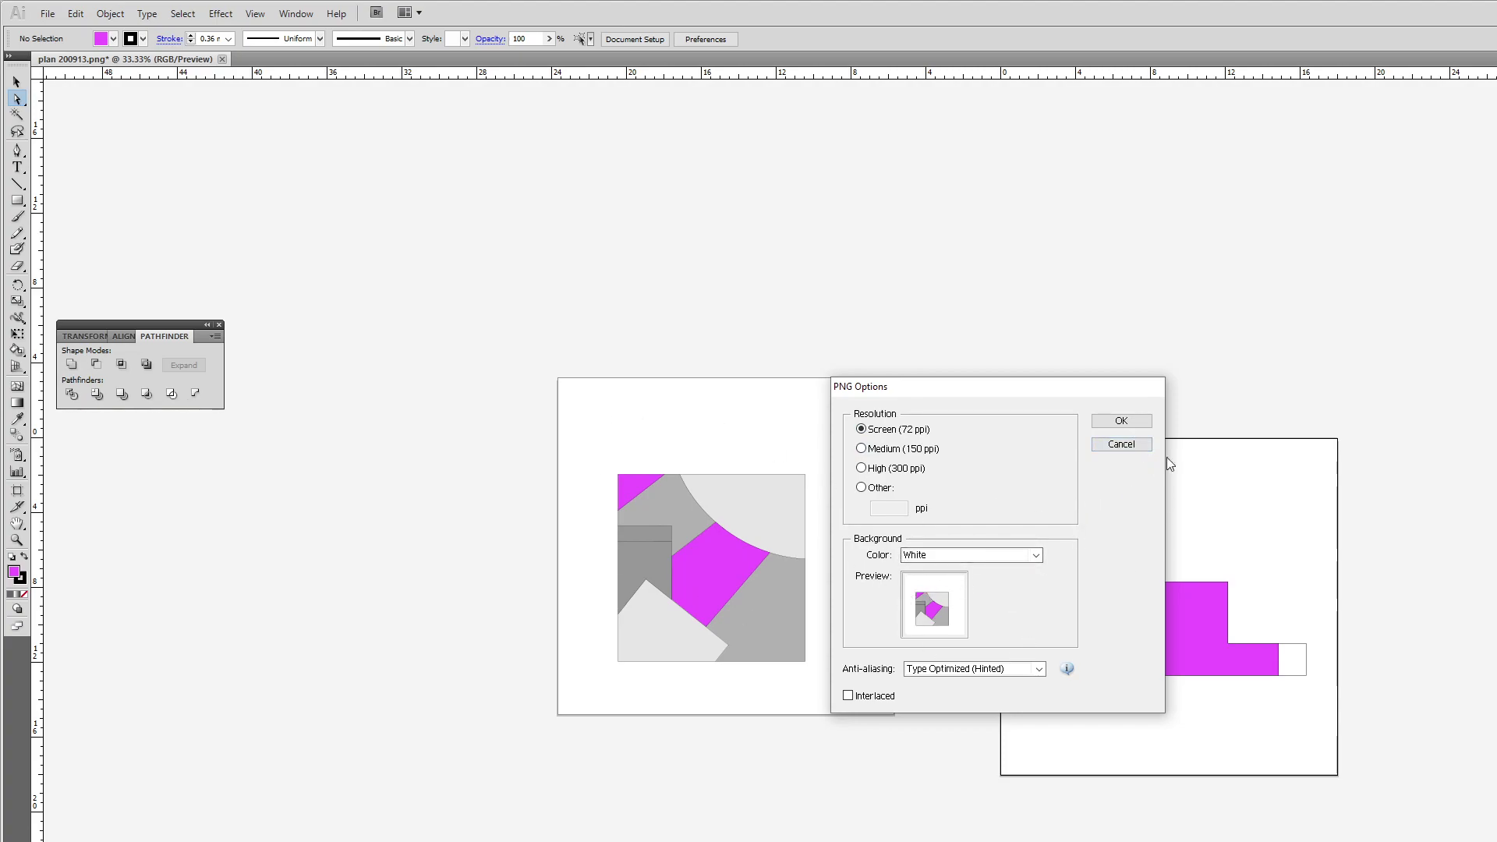
pyautogui.click(1111, 421)
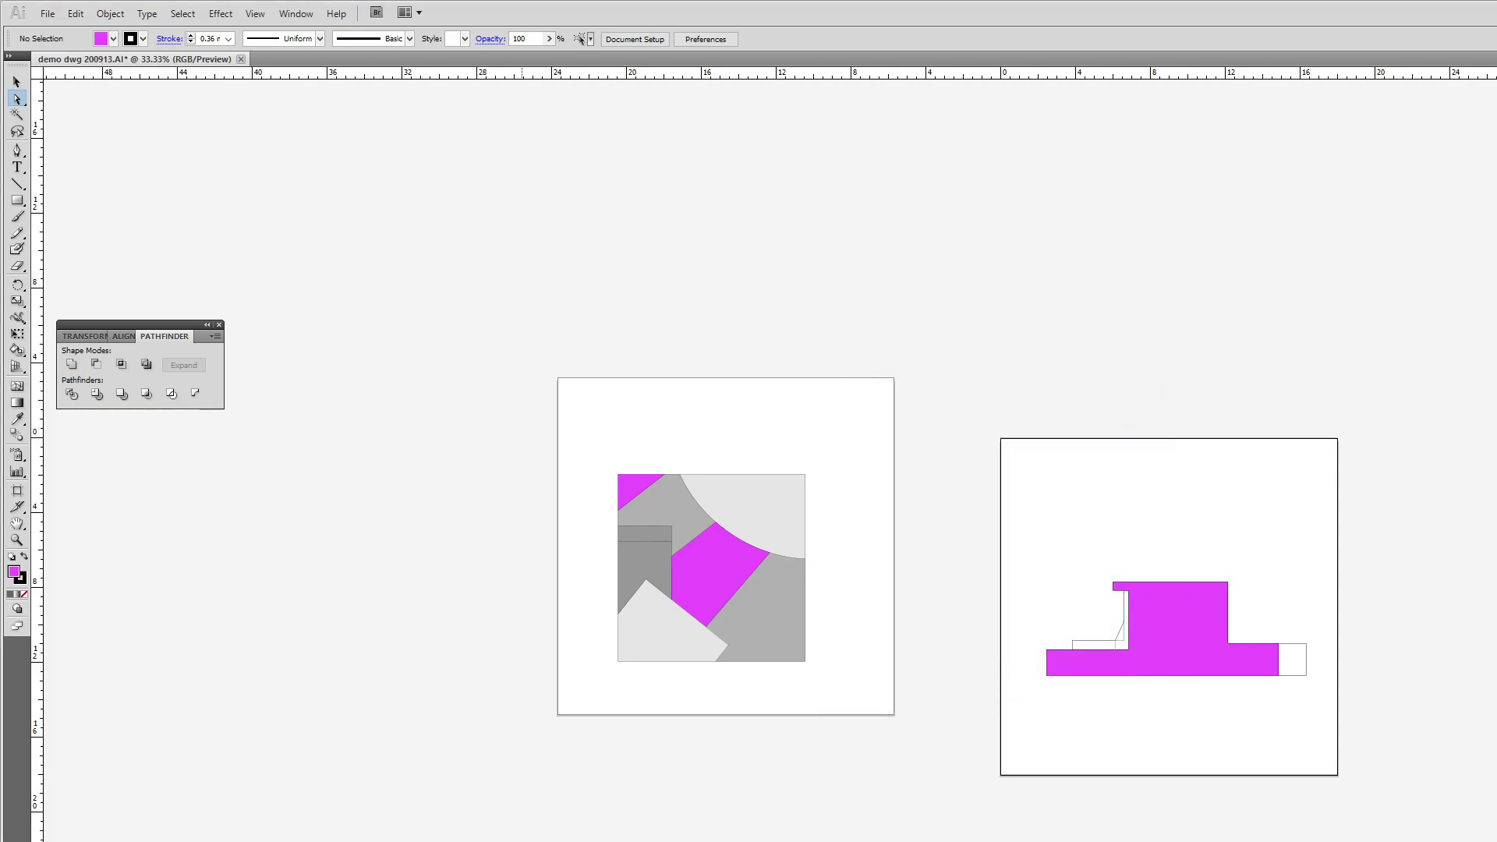
# Open plan 200913-01.png from the Demo 200913 folder and inspect the exported plan in Photos
pyautogui.hotkey('alt', 'Tab')
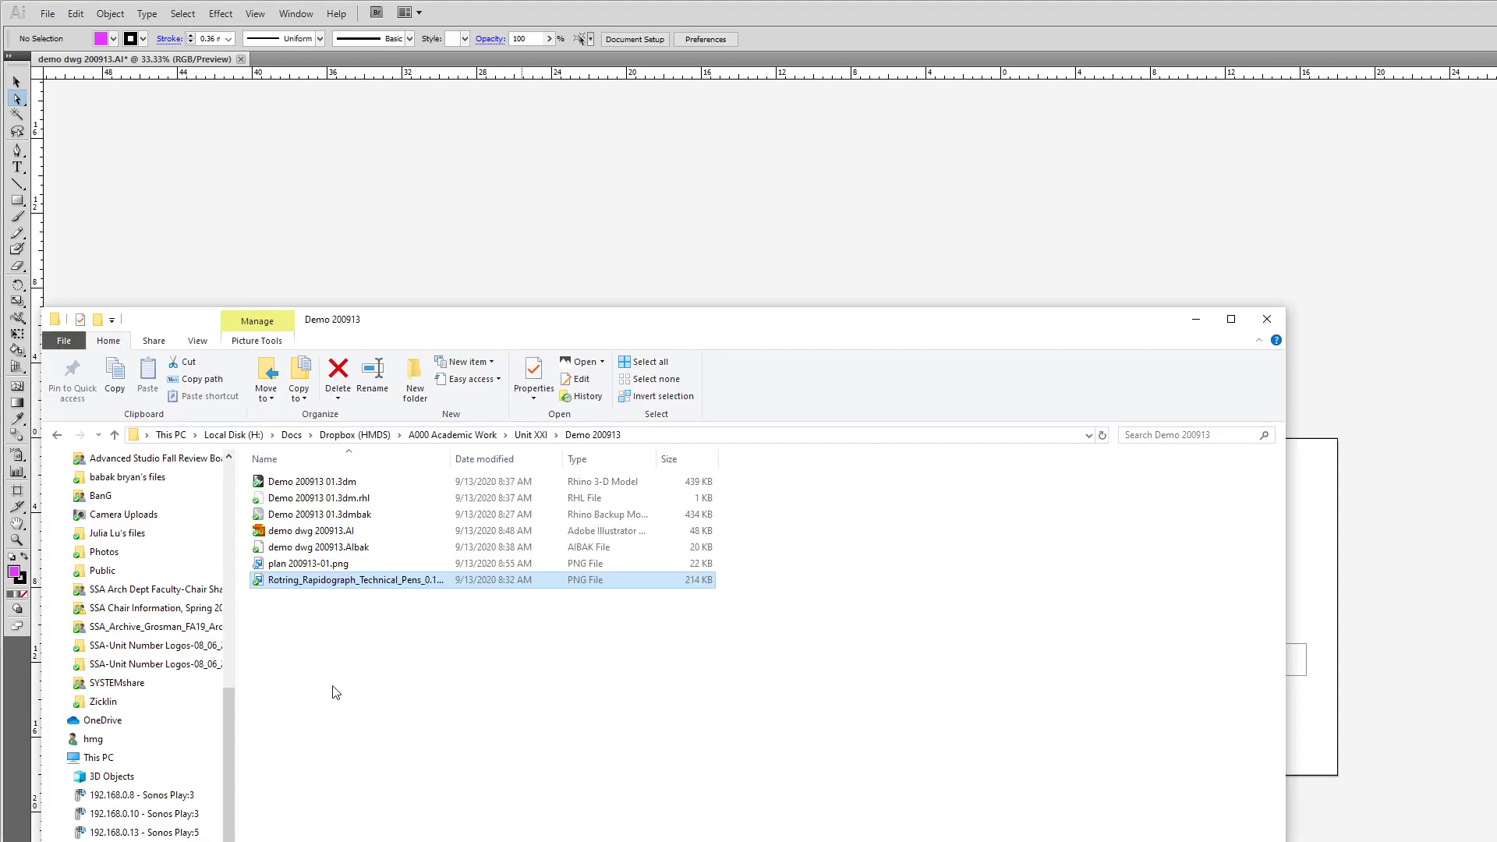
pyautogui.doubleClick(287, 566)
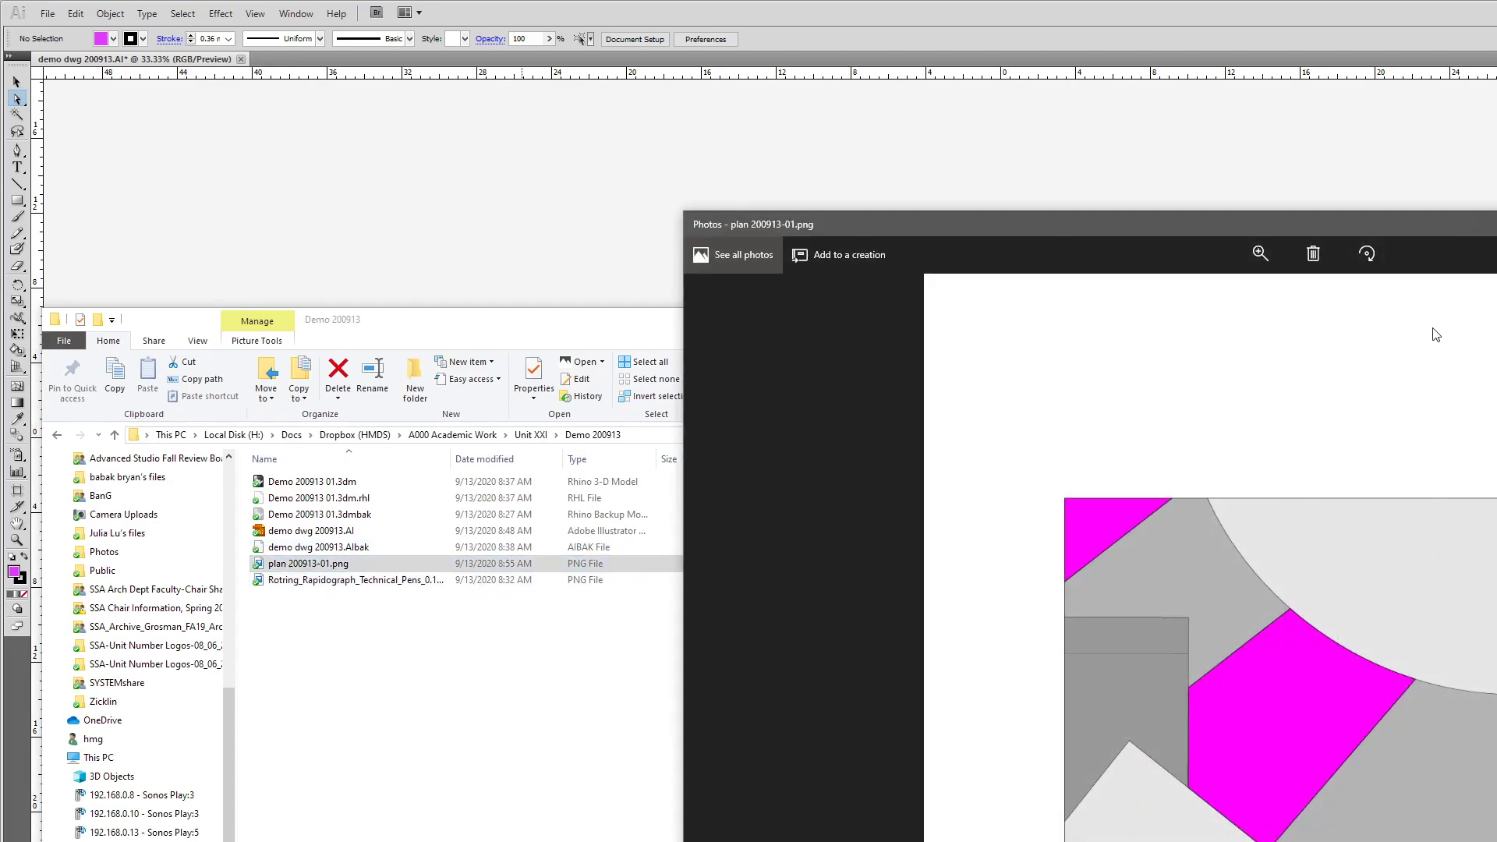
pyautogui.click(1261, 251)
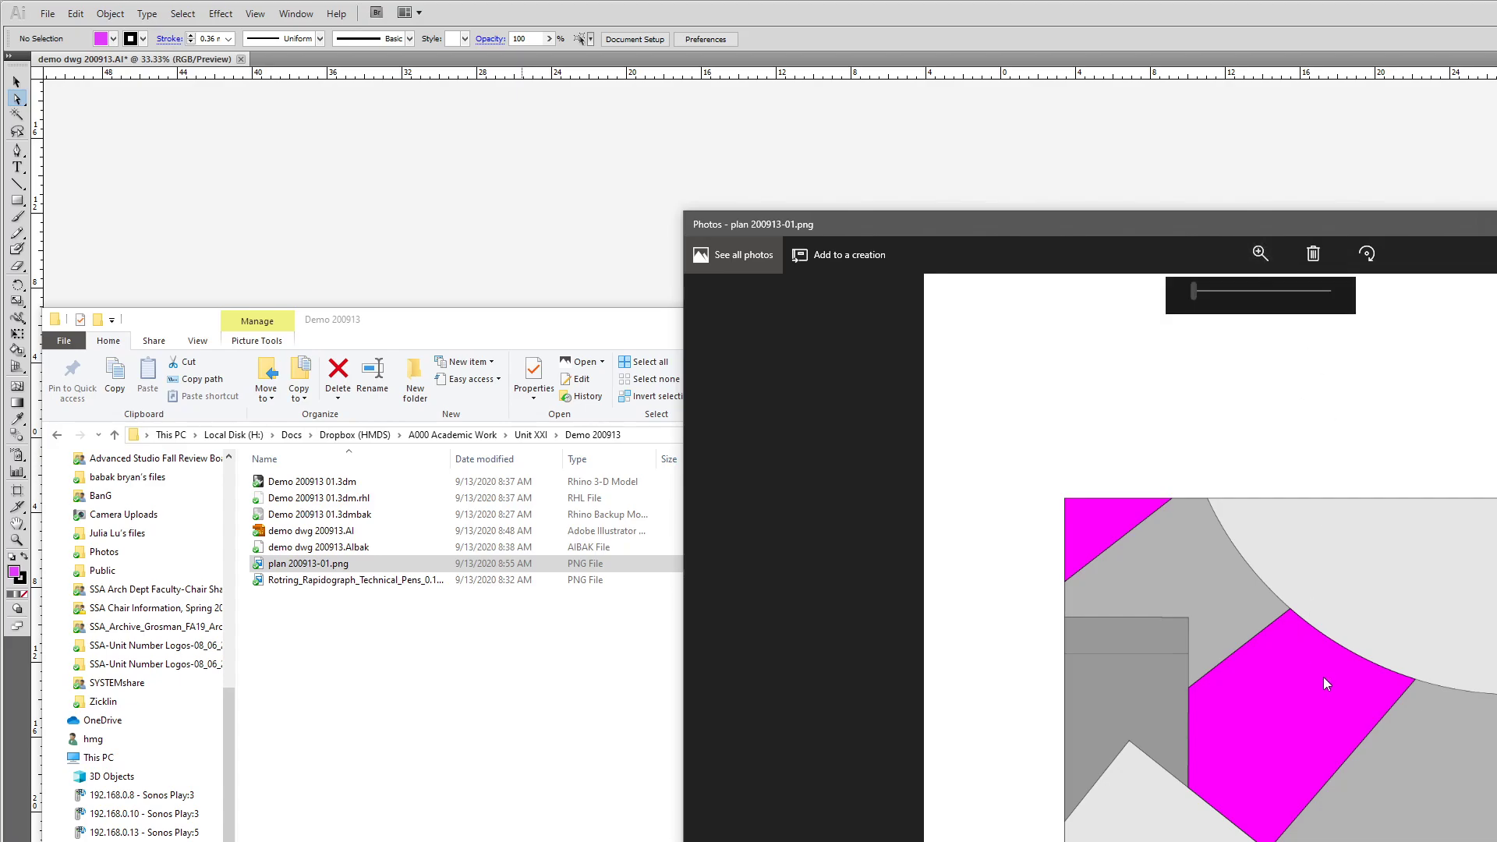
pyautogui.scroll(-1, 1334, 728)
pyautogui.scroll(1, 1359, 756)
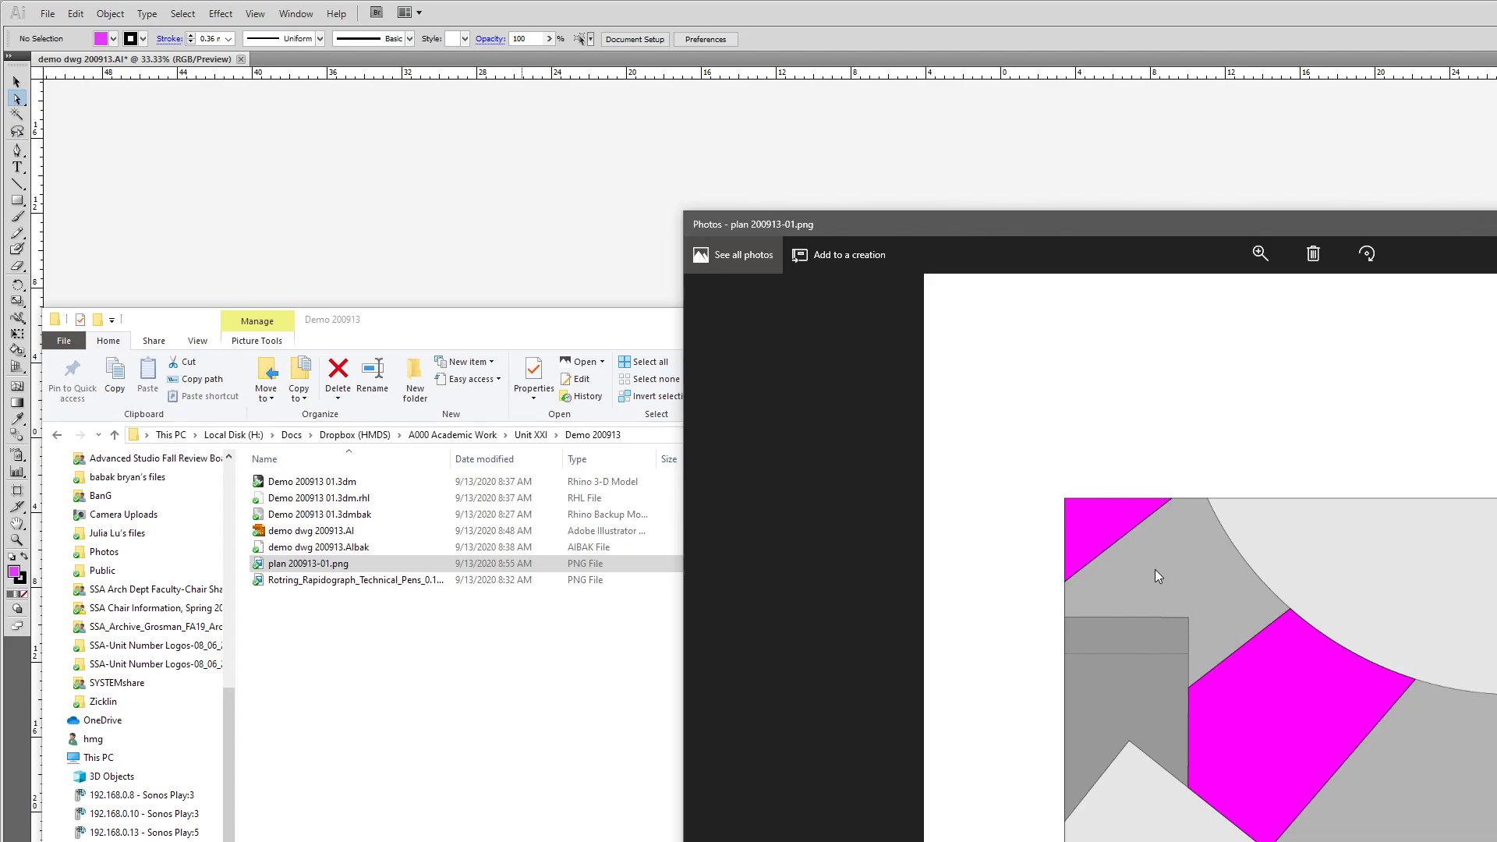